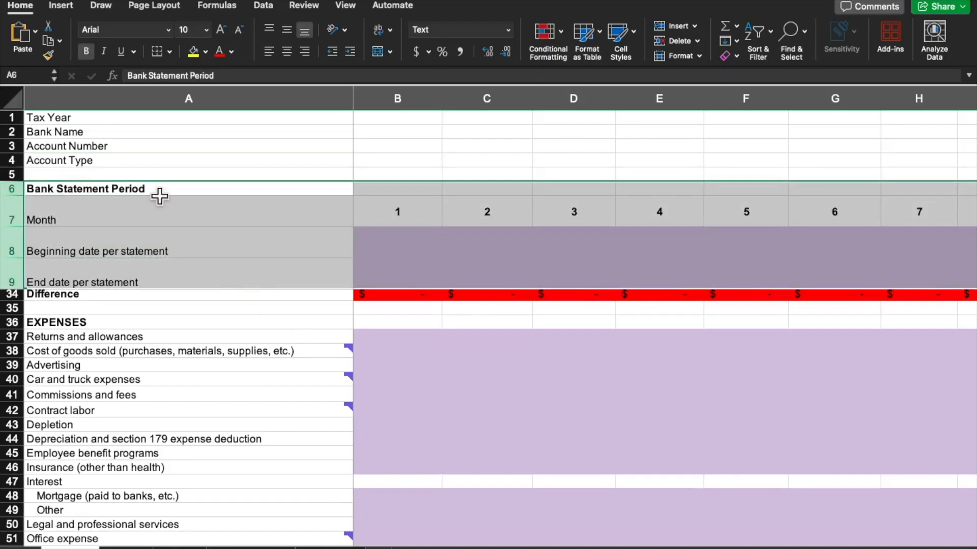
Examine the first month's beginning and end statement date cells and the Beginning Cash Balance rows
left_click(403, 240)
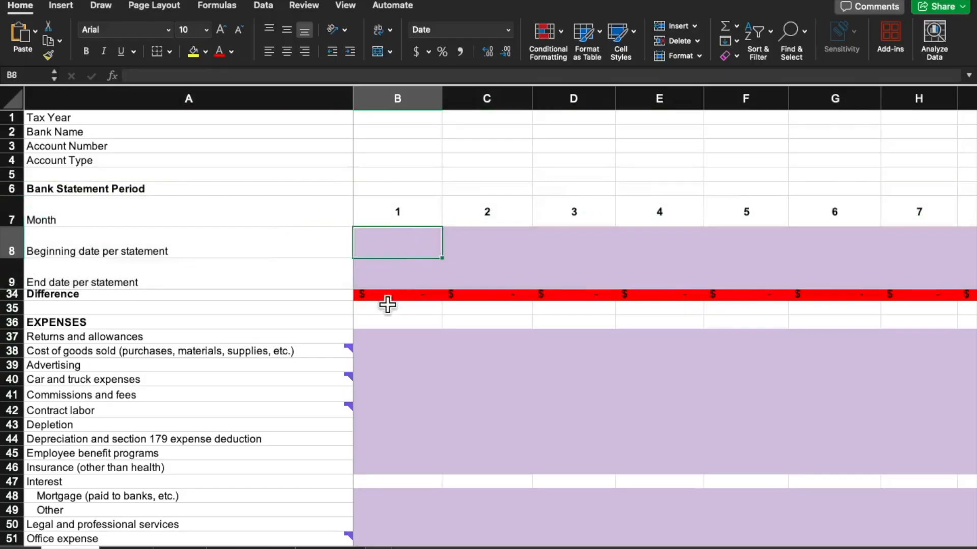
left_click(400, 275)
scroll(406, 383, "up", 10)
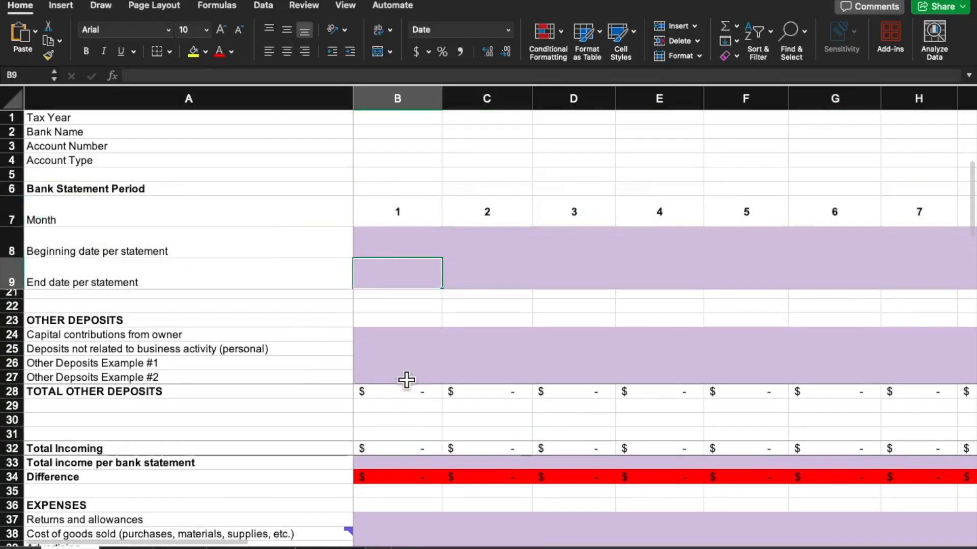
left_click(175, 340)
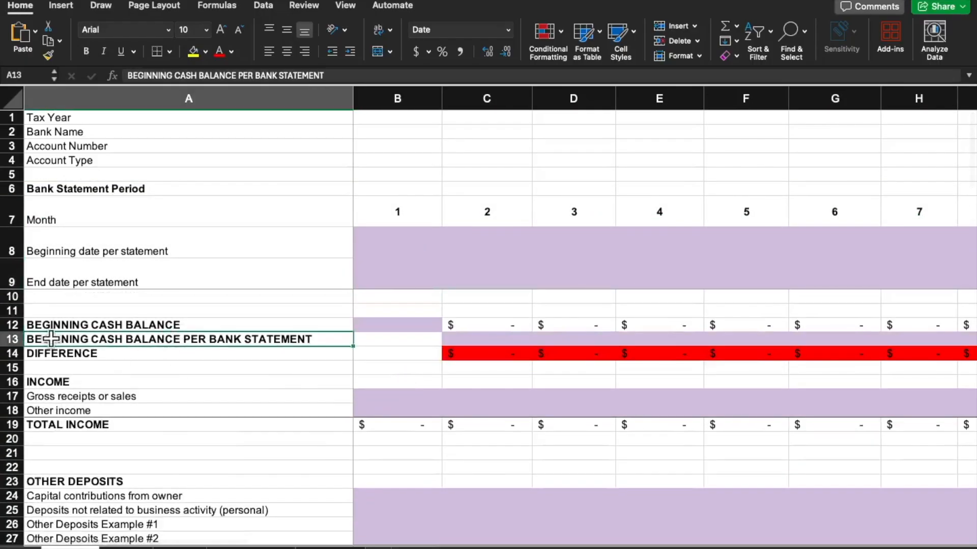
left_click(126, 326)
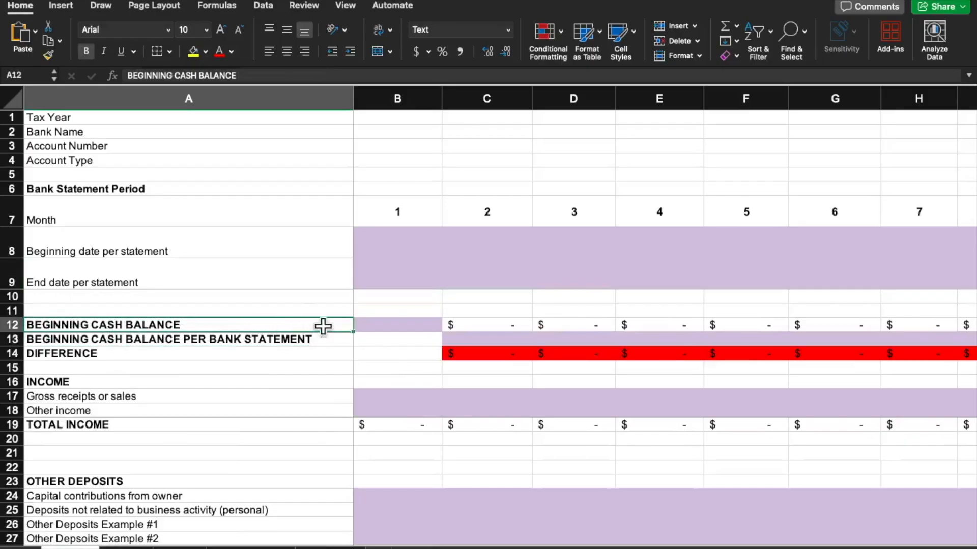
left_click(399, 327)
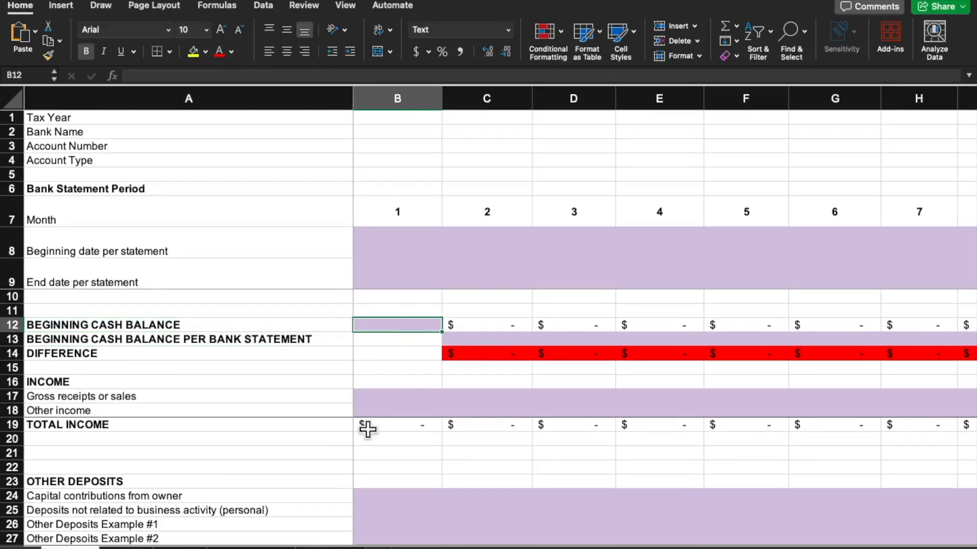
Review the Income rows 16–18 and Other Deposits rows 23–27, and inspect the first month's Total Incoming formula
scroll(377, 392, "down", 1)
left_click_drag(112, 387, 388, 414)
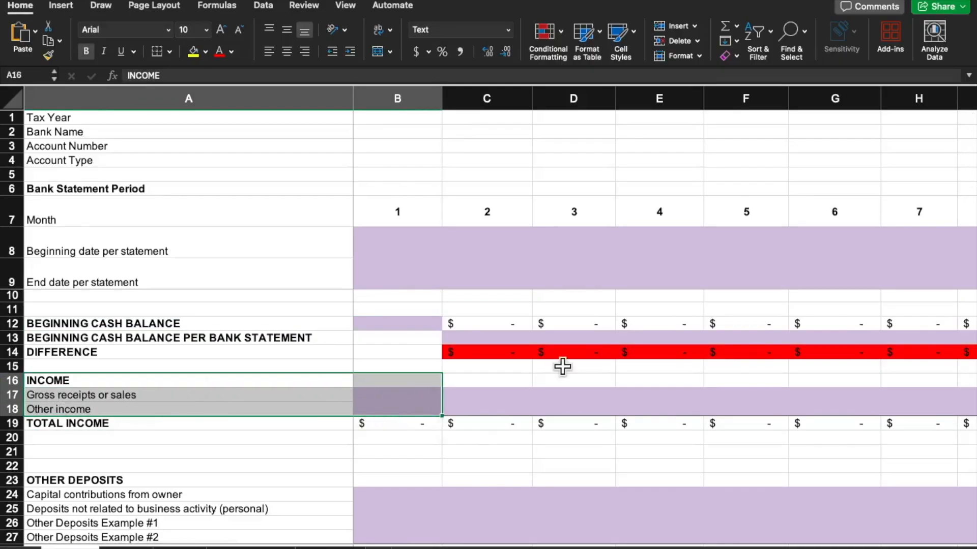
scroll(514, 392, "down", 1)
scroll(76, 482, "down", 1)
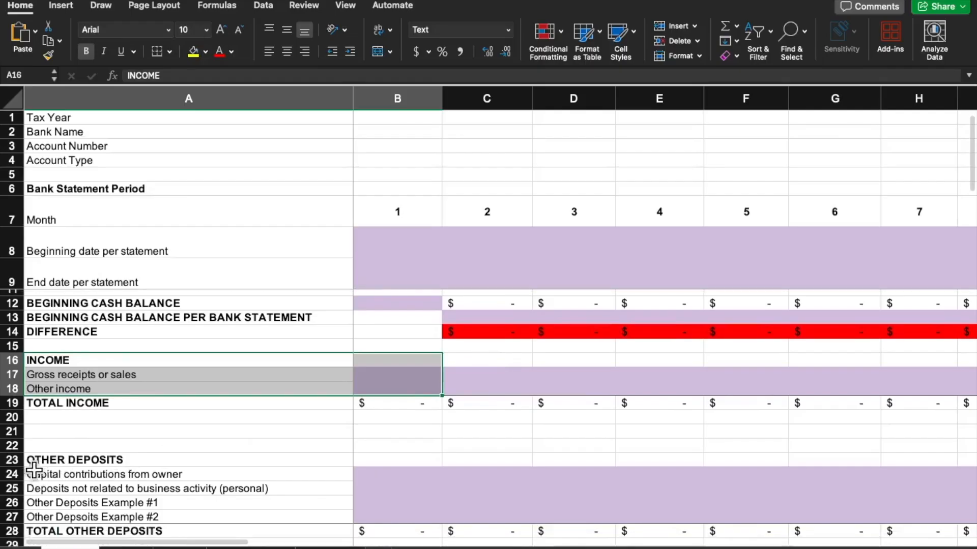
left_click_drag(13, 460, 16, 517)
scroll(385, 379, "down", 6)
scroll(385, 379, "down", 3)
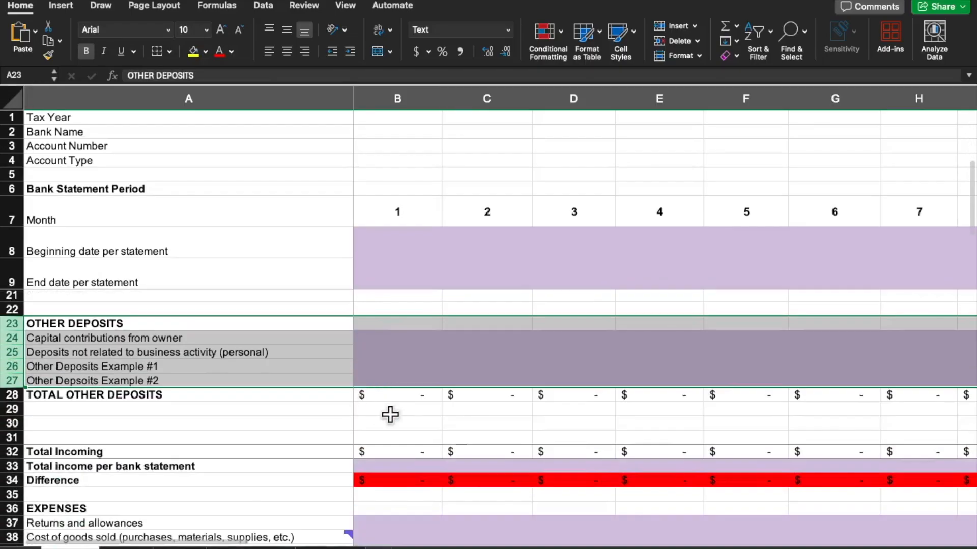
left_click(420, 451)
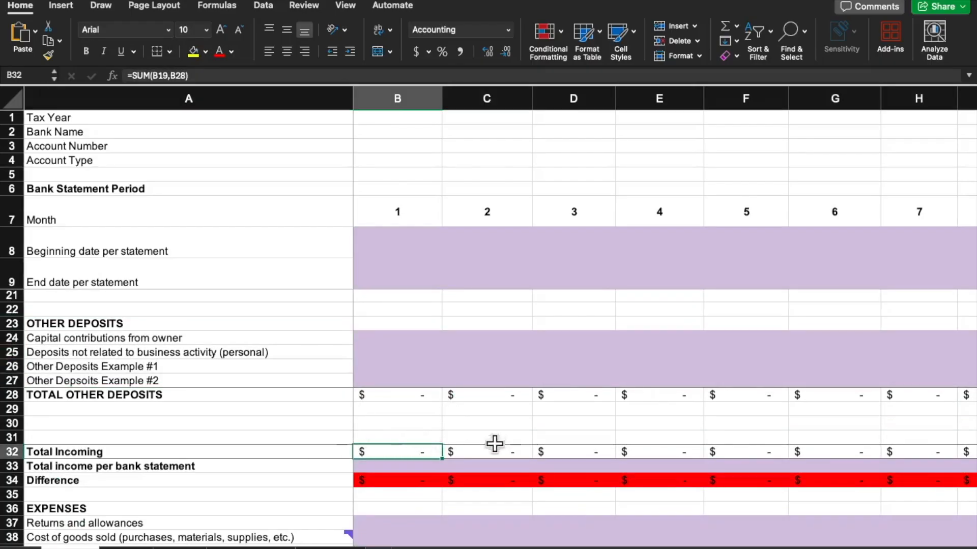
Examine the expense categories listed under the EXPENSES heading in row 36
scroll(428, 458, "down", 6)
scroll(389, 462, "down", 3)
mouse_move(255, 389)
left_click(13, 333)
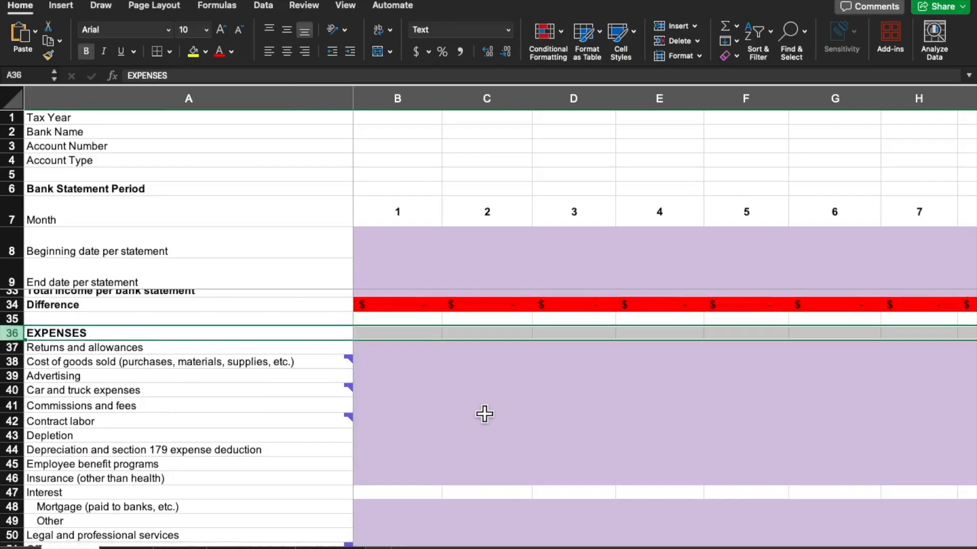
scroll(487, 411, "down", 9)
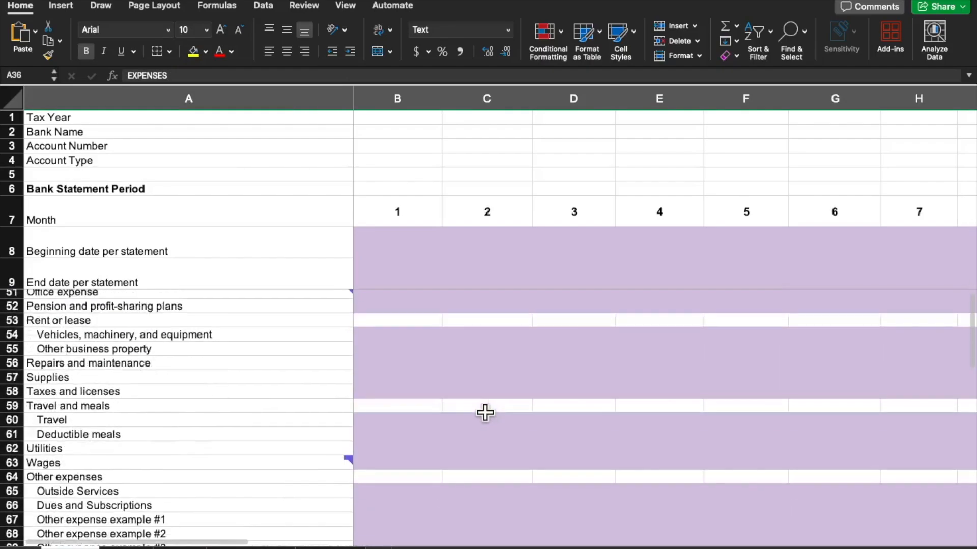
Review the Other Withdrawals section and inspect the first month's Total Outgoing formula
scroll(484, 413, "down", 3)
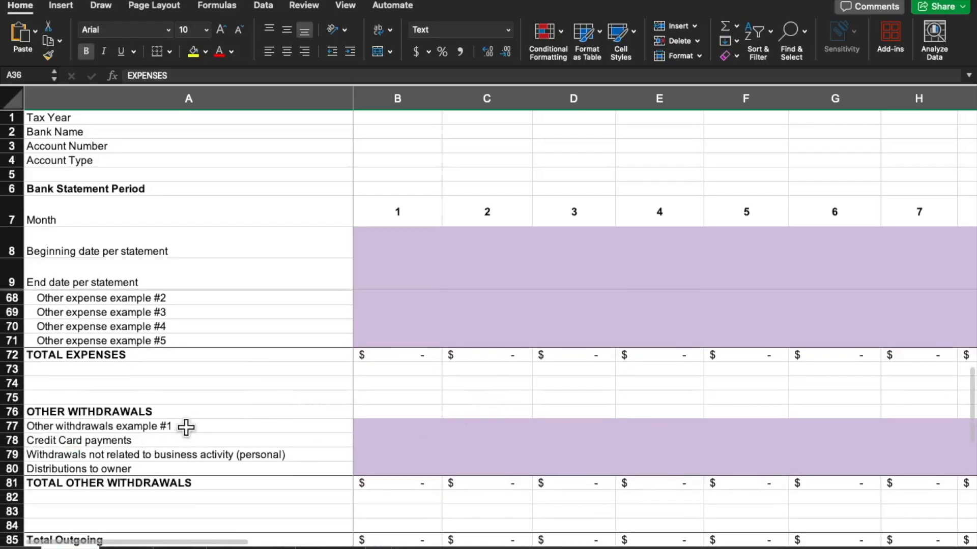
left_click(205, 410)
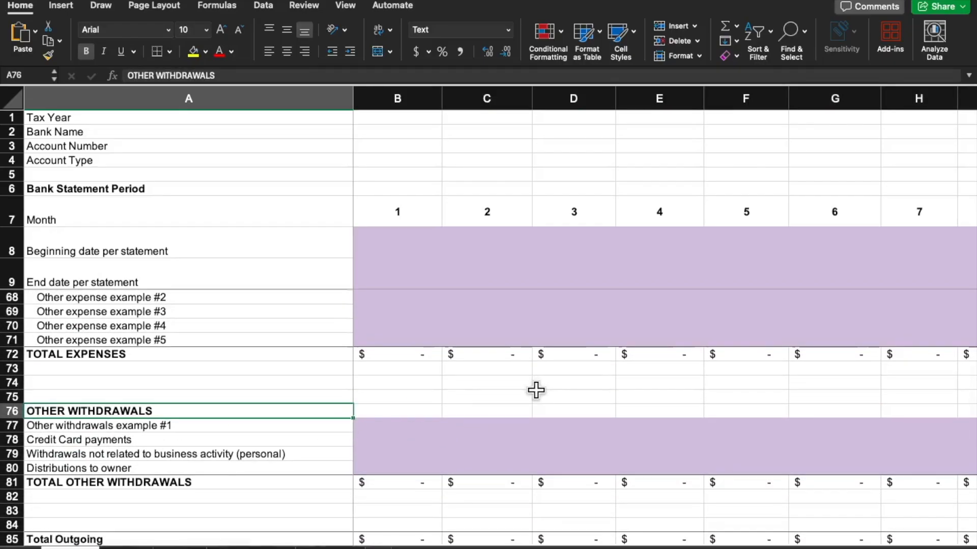
scroll(532, 392, "down", 1)
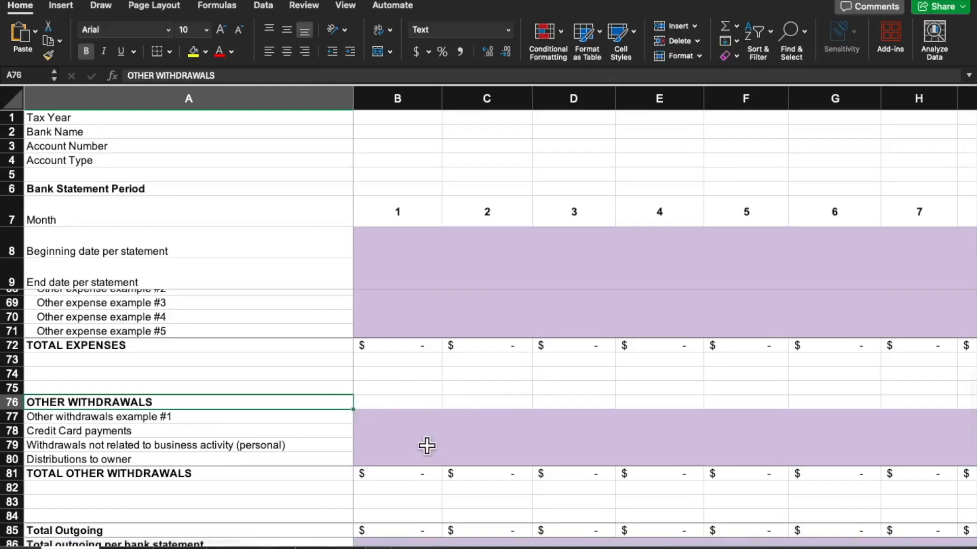
scroll(477, 400, "down", 1)
scroll(478, 400, "down", 5)
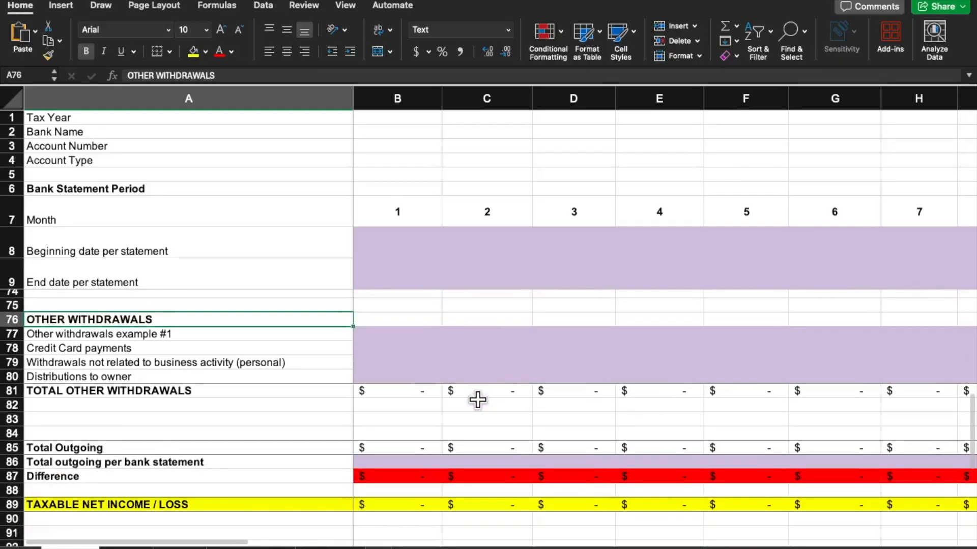
left_click(405, 444)
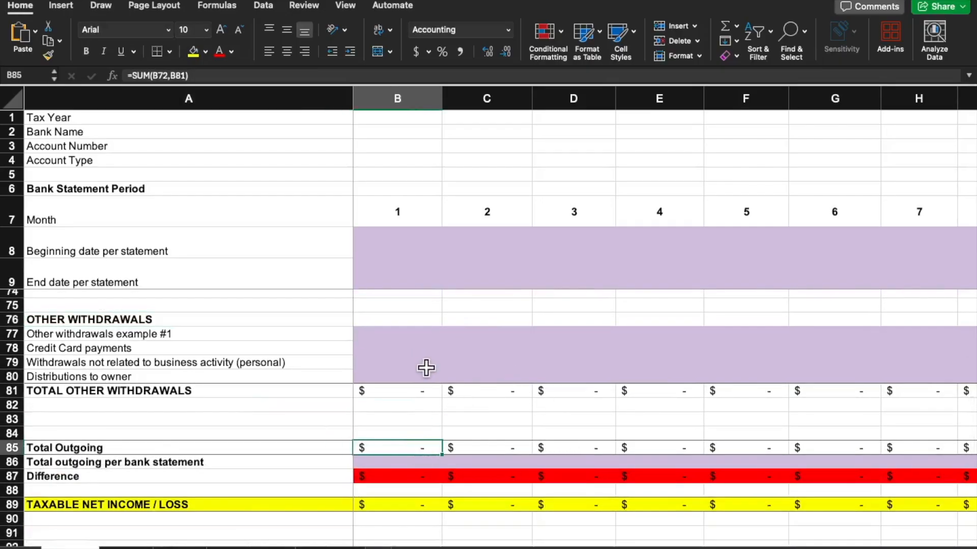
Highlight the Taxable Net Income / Loss row and the Net Cash Flow row in turn to examine them
scroll(295, 414, "down", 1)
scroll(542, 359, "down", 4)
scroll(541, 360, "down", 1)
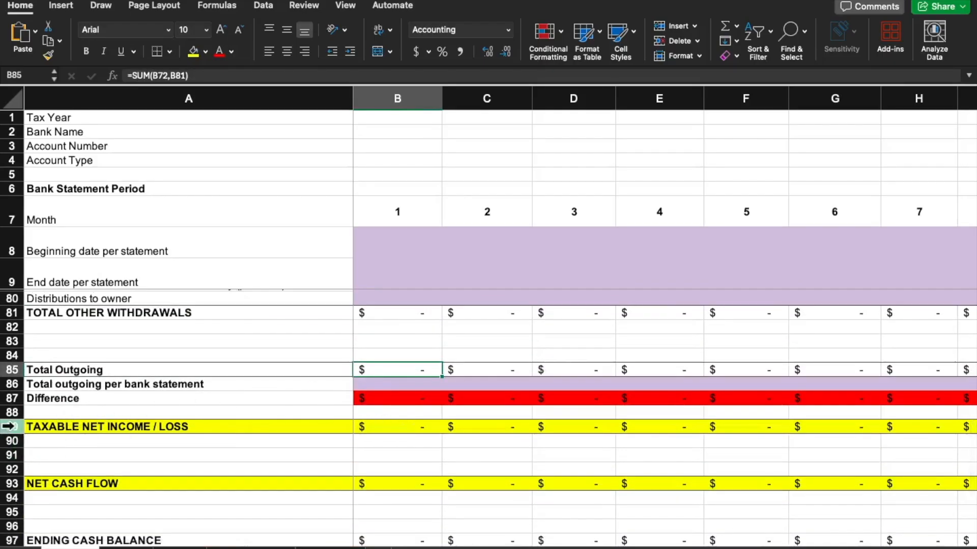
left_click(9, 430)
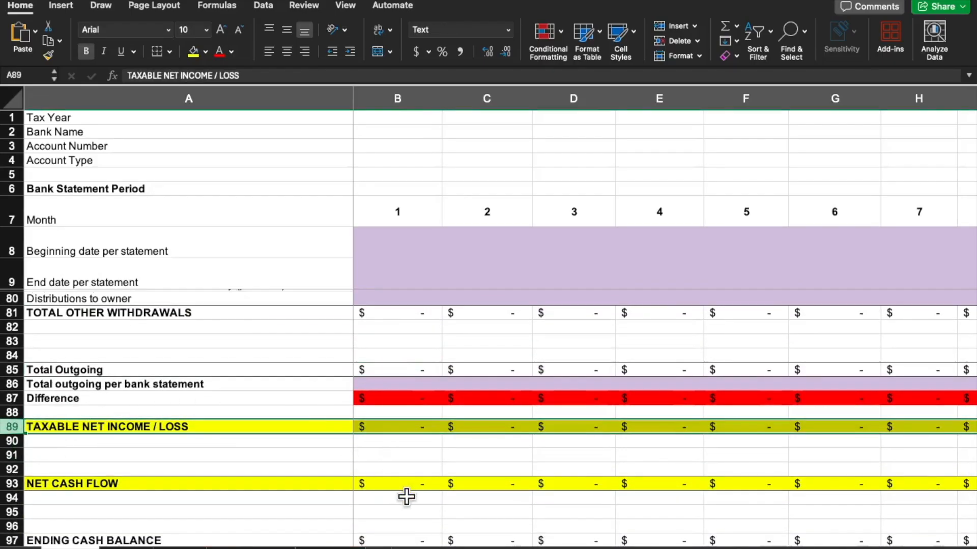
scroll(448, 467, "down", 1)
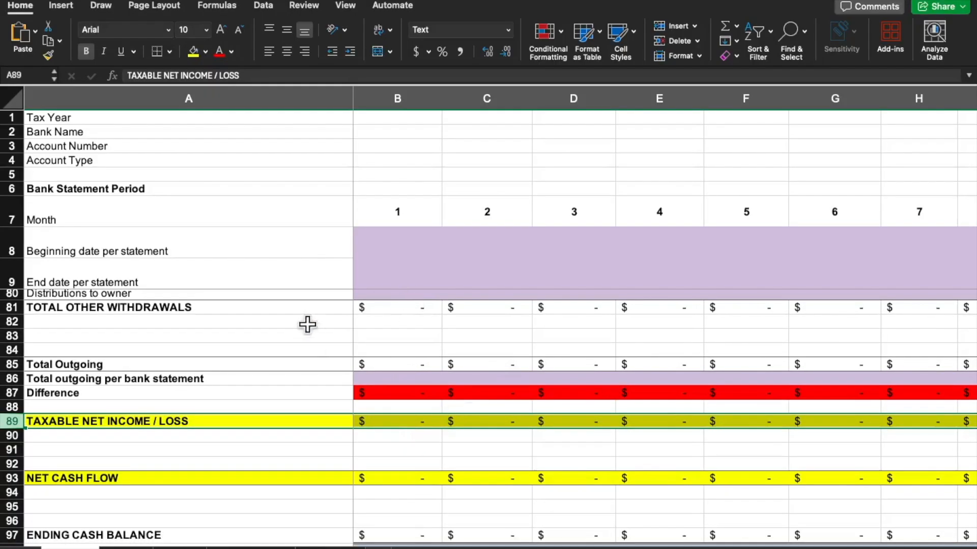
scroll(447, 404, "down", 1)
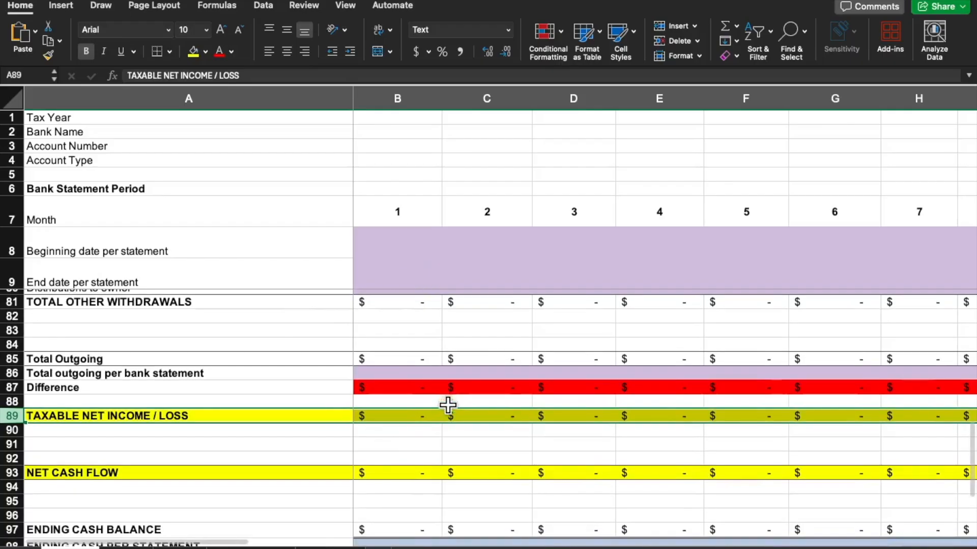
left_click(21, 473)
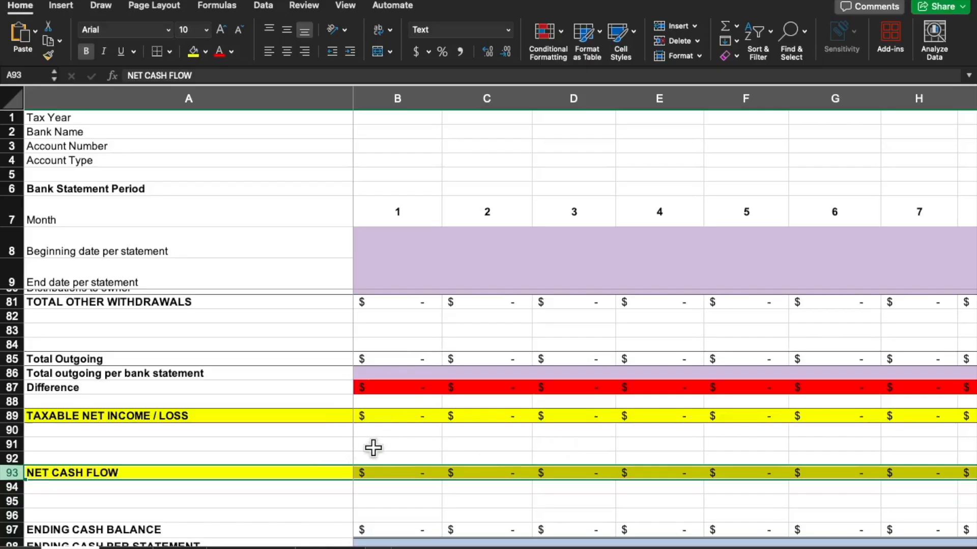
Compare Net Cash Flow with Taxable Net Income / Loss, inspecting the blank rows between them and the first month's taxable income formula
scroll(527, 402, "down", 1)
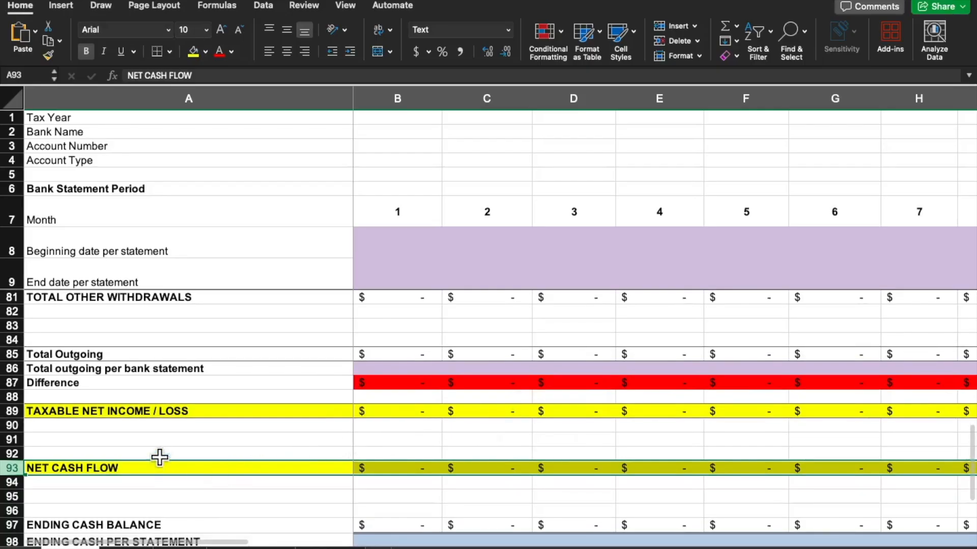
left_click(182, 438)
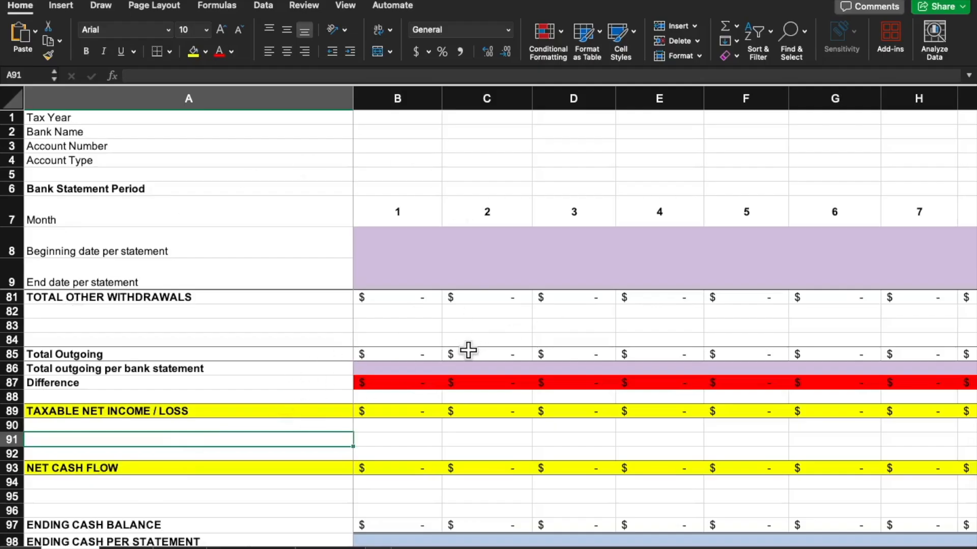
left_click_drag(421, 426, 413, 448)
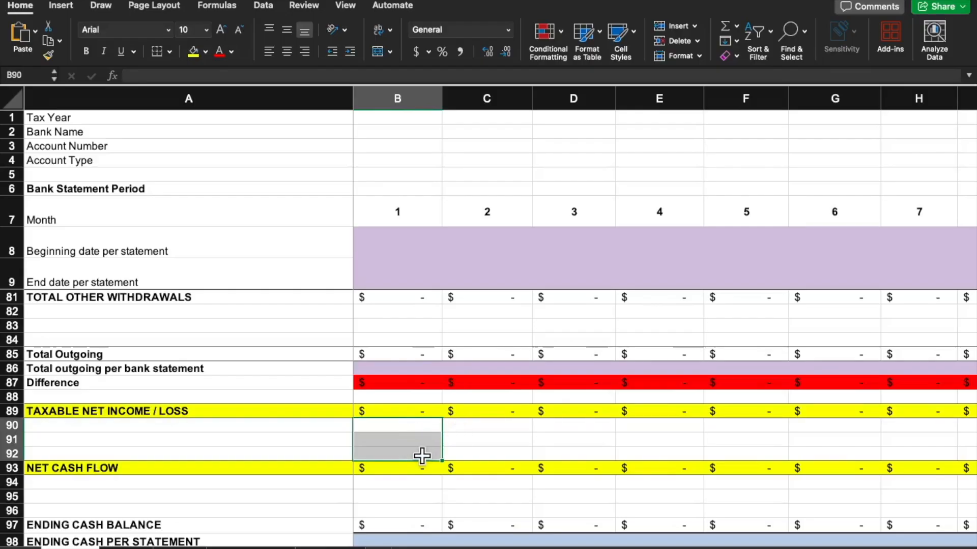
left_click_drag(135, 469, 472, 466)
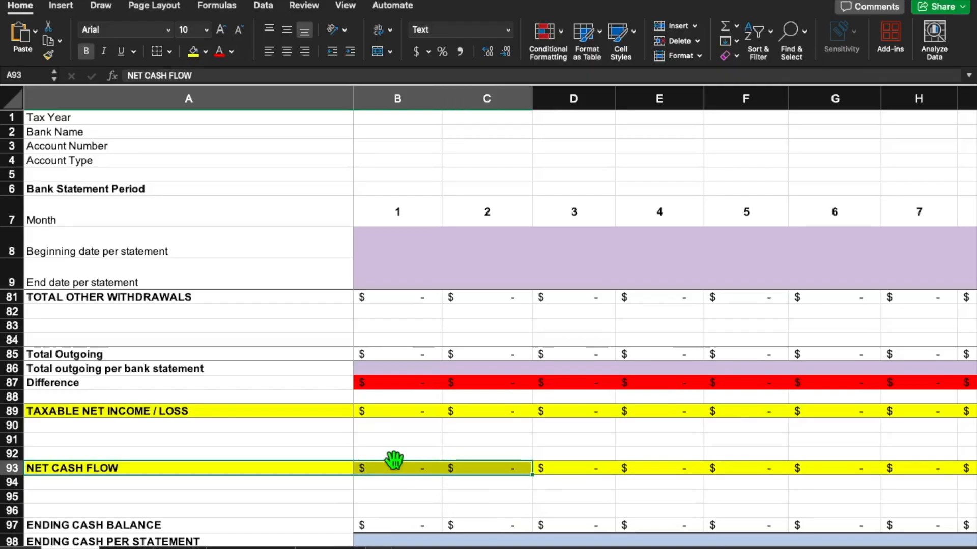
left_click(390, 412)
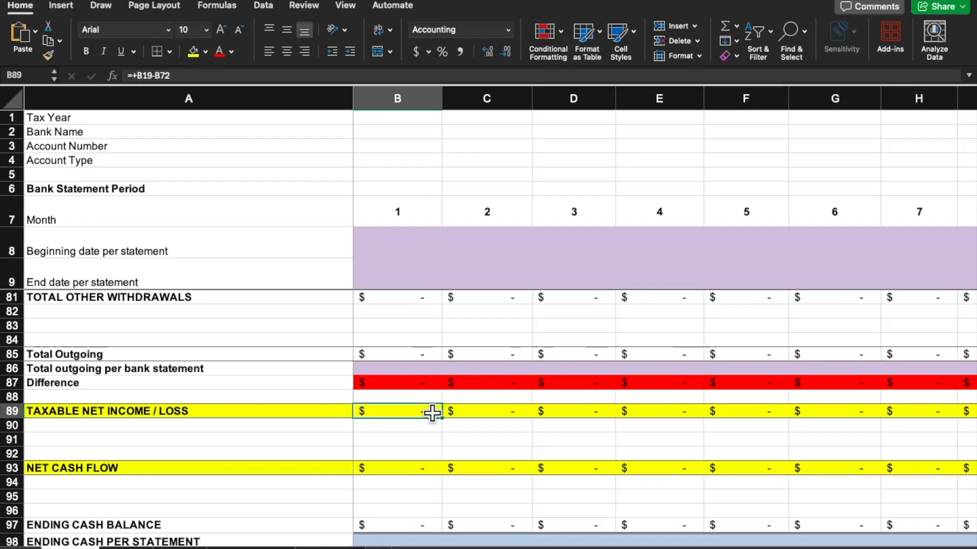
left_click(424, 429)
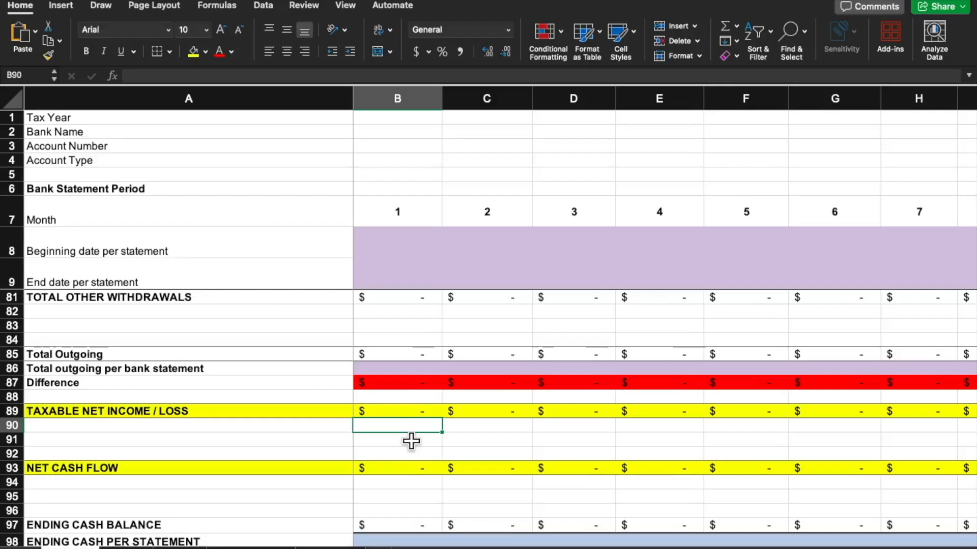
Examine the Ending Cash Balance, Ending Cash Per Statement and Difference rows, highlighting rows 97–99
scroll(508, 370, "down", 1)
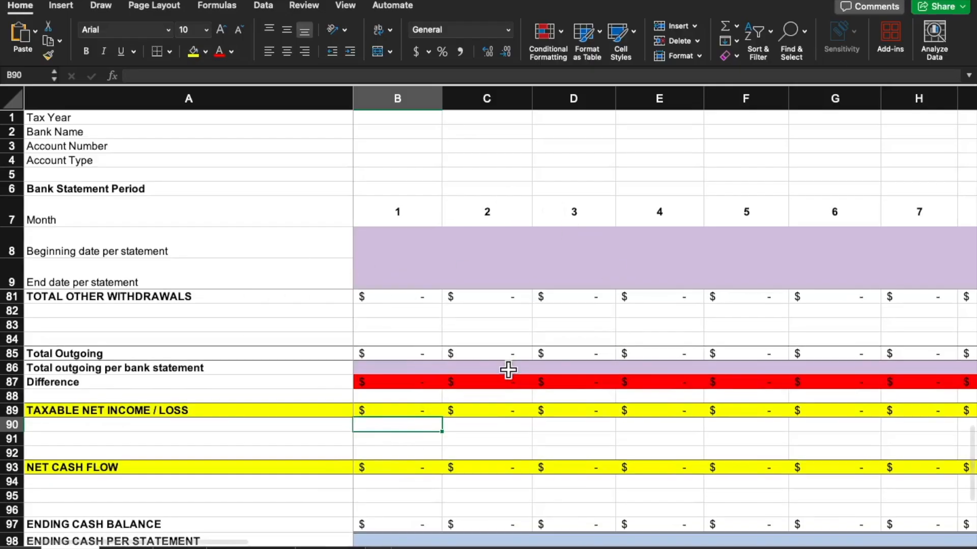
scroll(509, 370, "down", 2)
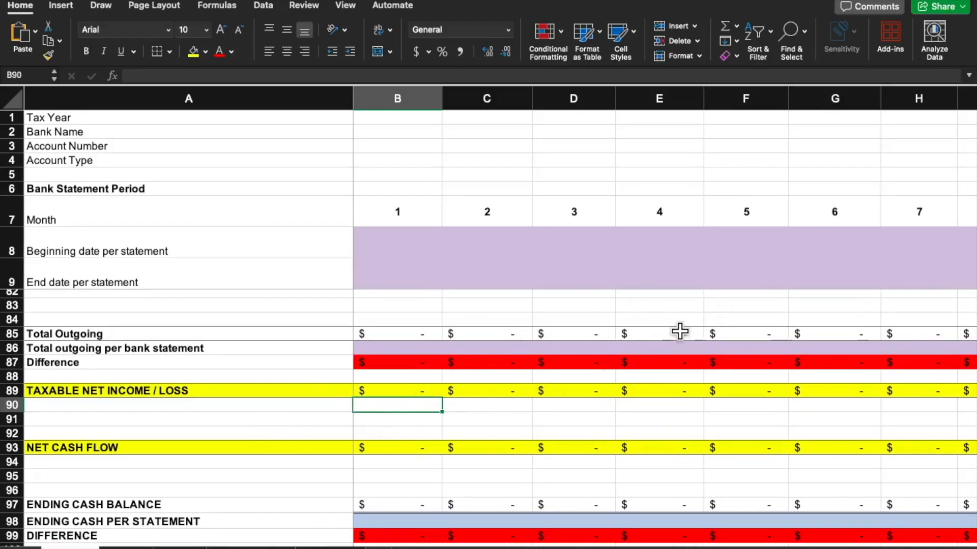
scroll(661, 336, "down", 5)
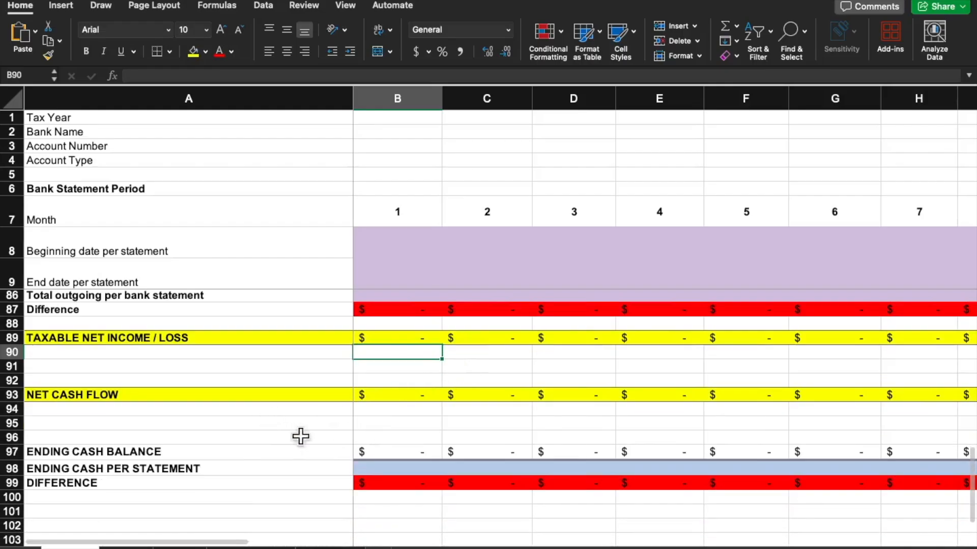
scroll(412, 440, "down", 1)
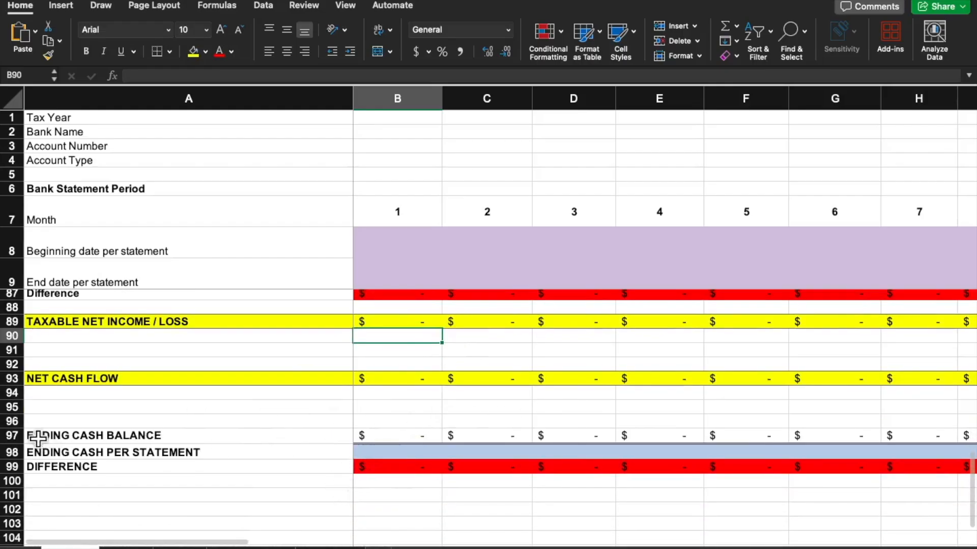
left_click_drag(11, 435, 6, 462)
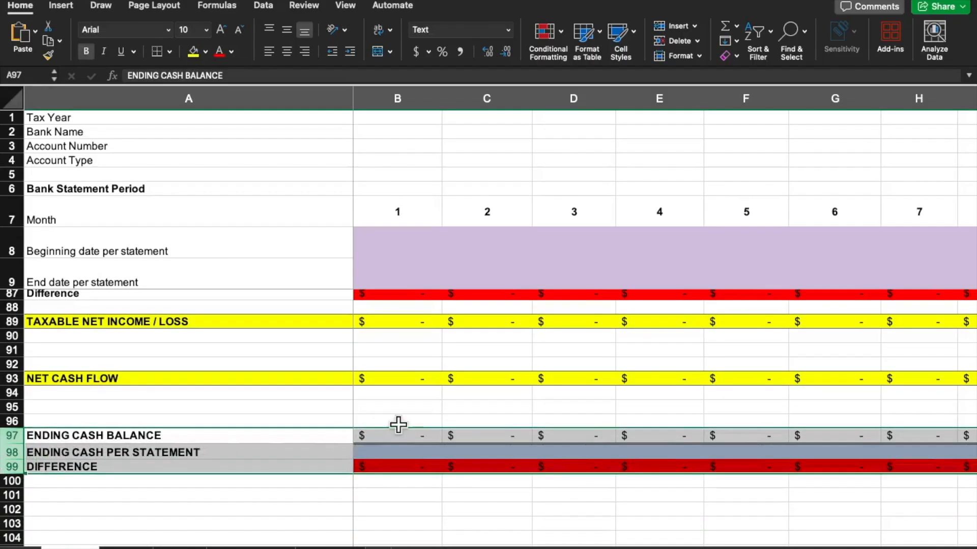
Return to the start of the sheet and highlight the statement date cells for months 1–6 and the beginning-cash Difference cells for months 2–4
left_click(401, 408)
scroll(406, 422, "up", 10)
scroll(406, 418, "up", 15)
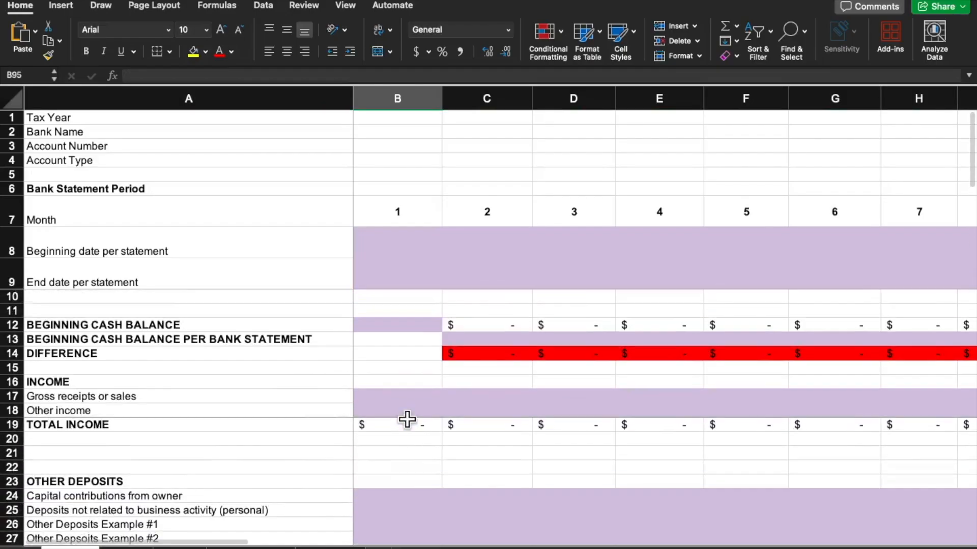
left_click_drag(398, 245, 794, 272)
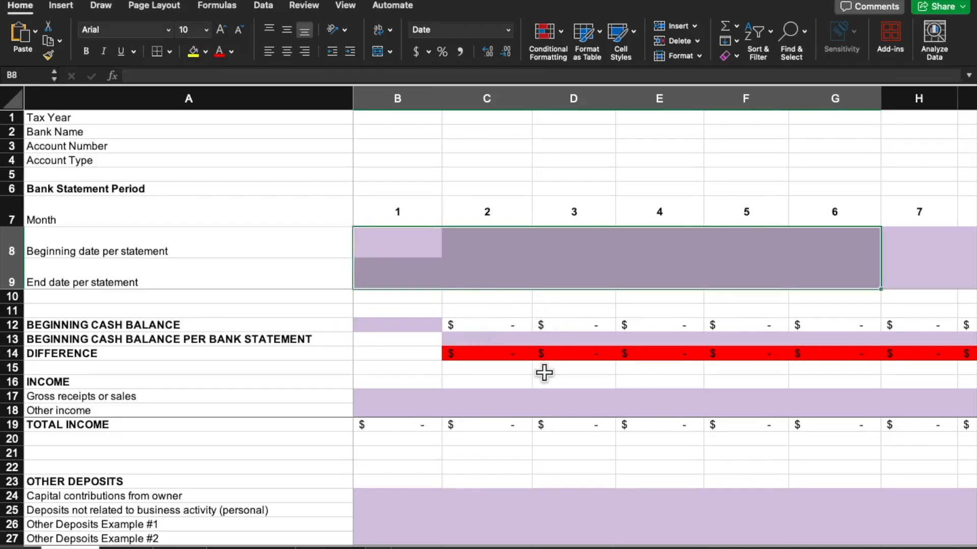
left_click_drag(491, 352, 684, 353)
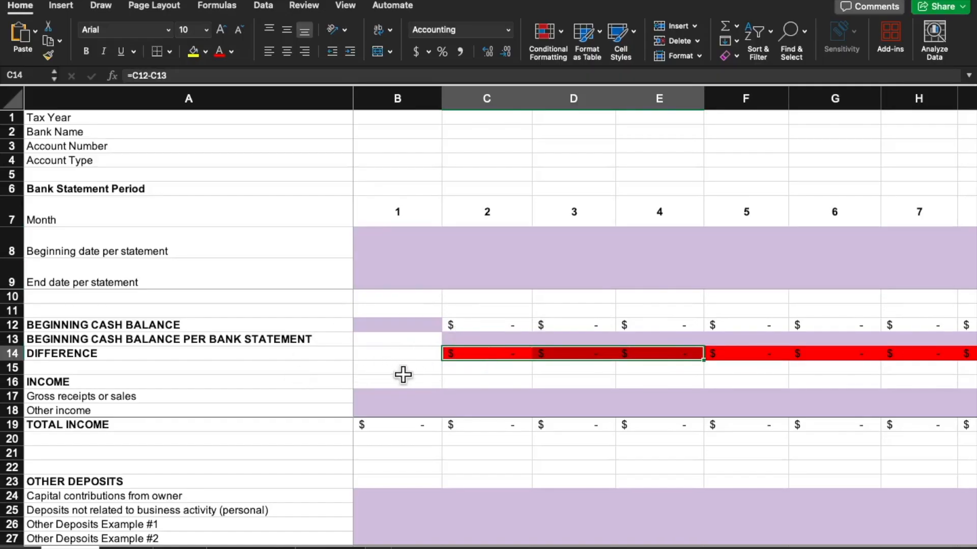
Highlight the income Difference cells for months 1–3, and review the rows below through expenses, withdrawals, net income and ending cash
scroll(402, 374, "down", 7)
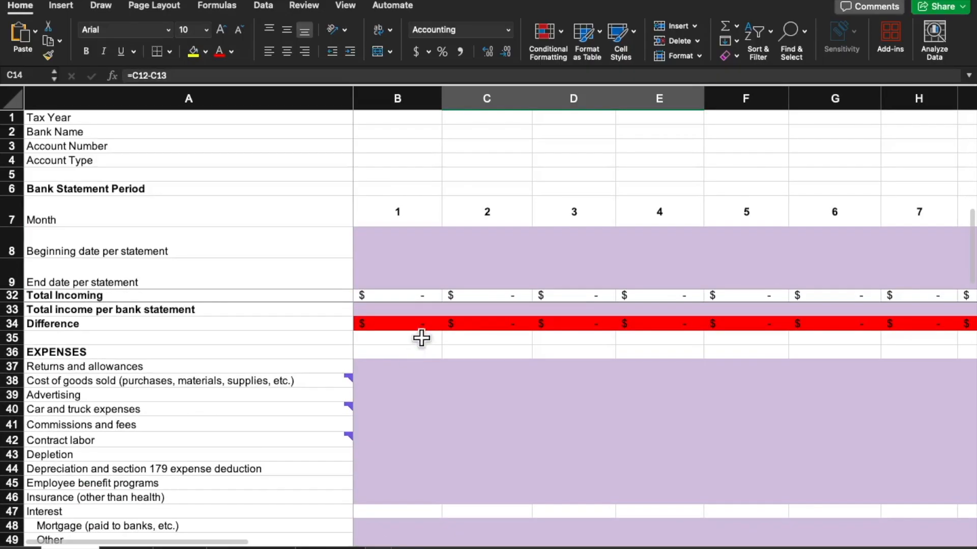
left_click_drag(419, 328, 595, 325)
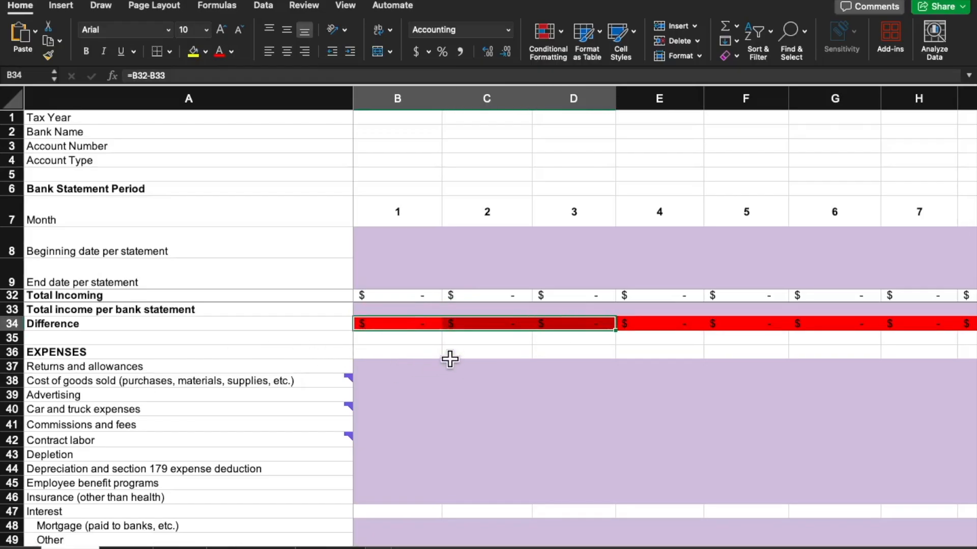
scroll(449, 360, "down", 6)
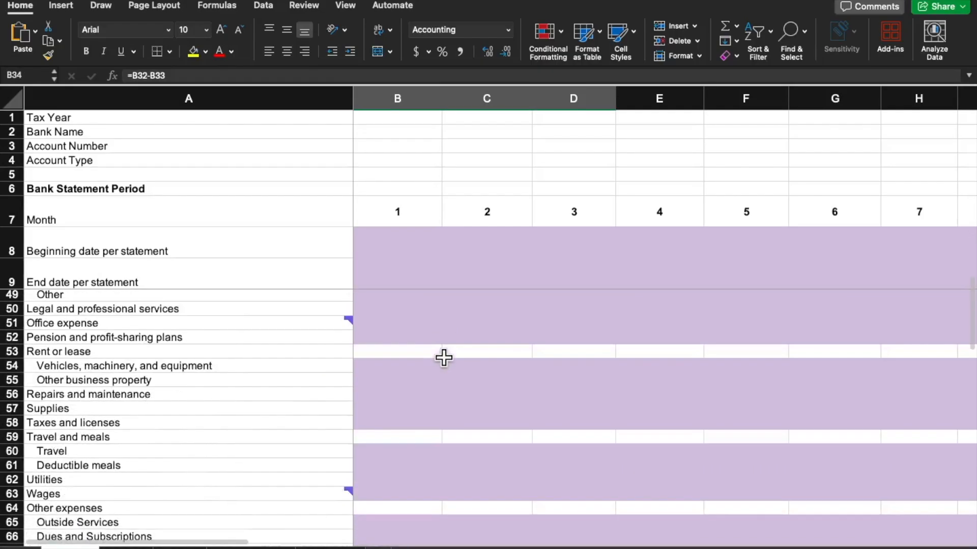
scroll(442, 357, "down", 4)
scroll(442, 358, "down", 2)
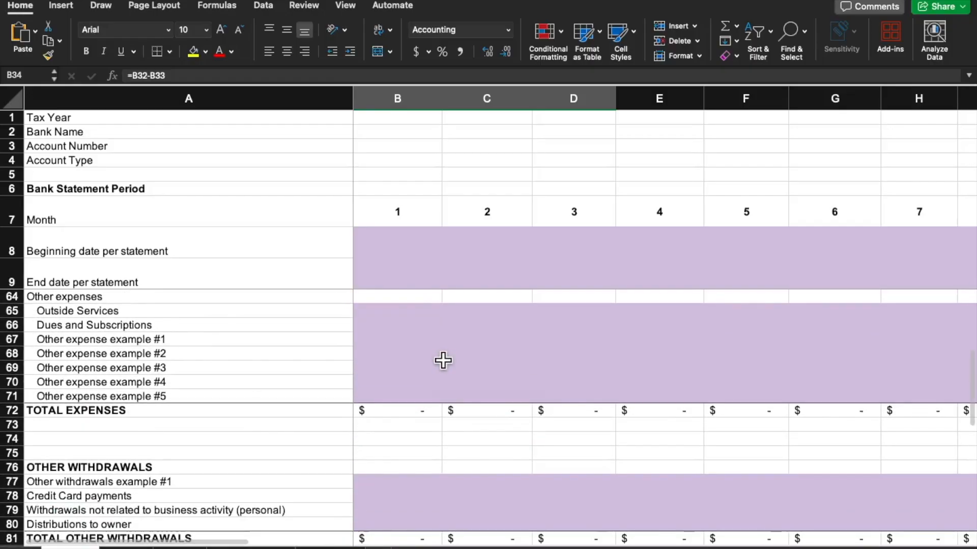
scroll(443, 359, "down", 7)
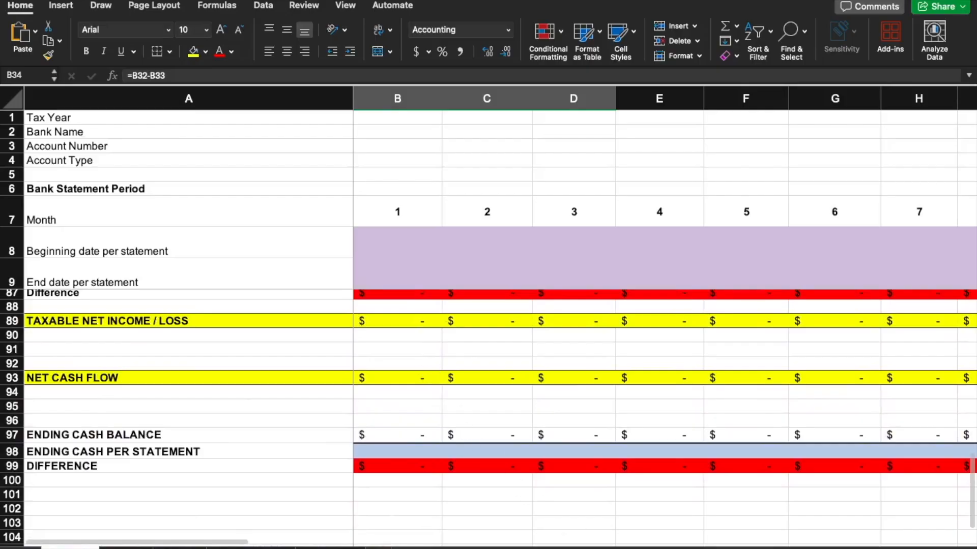
From the start of the sheet, highlight the Gross receipts or sales and Other income labels, then the Car and truck expenses and Advertising labels
scroll(511, 442, "up", 20)
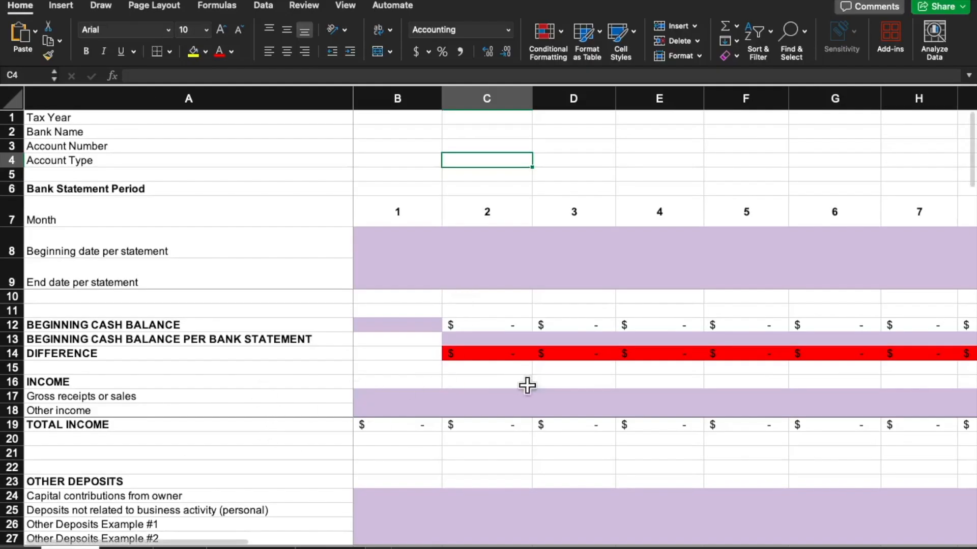
scroll(474, 387, "down", 1)
left_click_drag(215, 384, 221, 395)
scroll(543, 400, "down", 1)
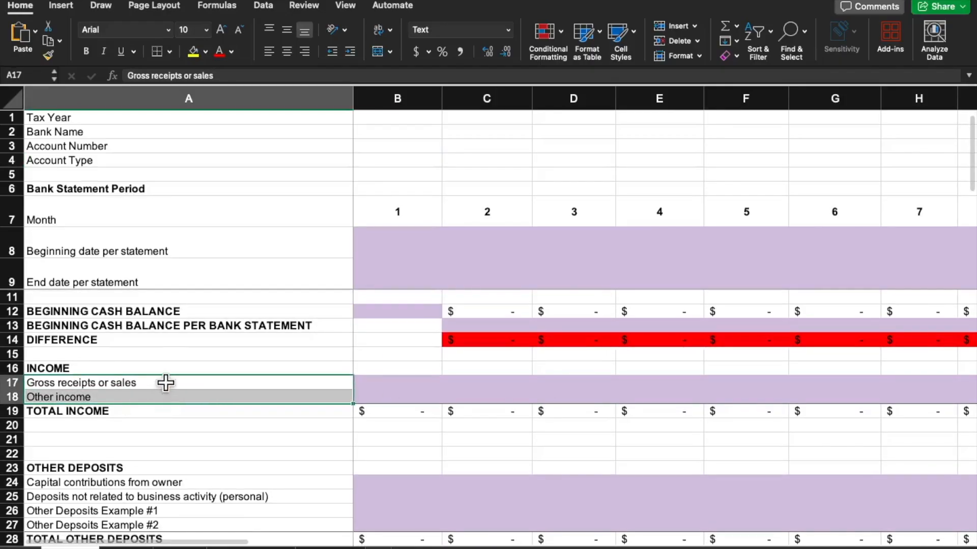
scroll(502, 407, "down", 7)
left_click(150, 411)
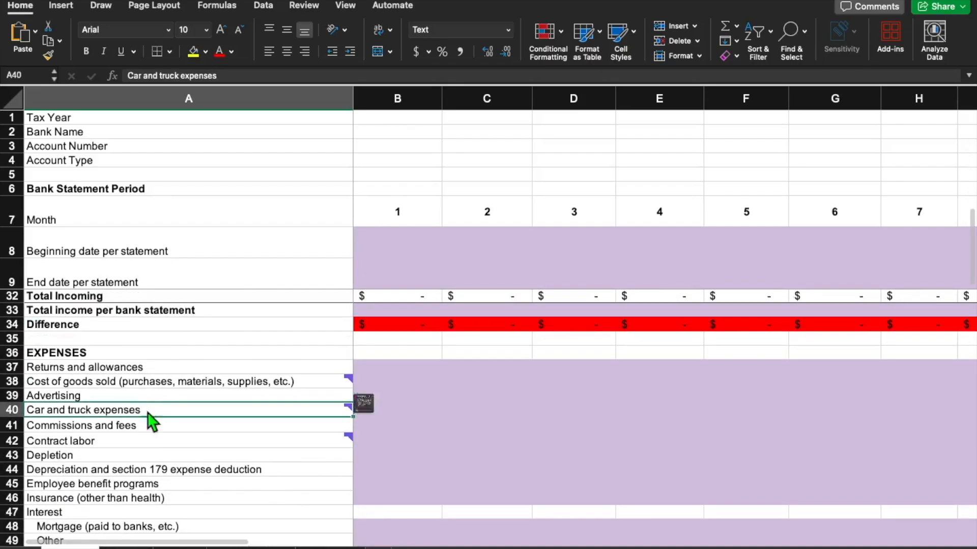
left_click(171, 399)
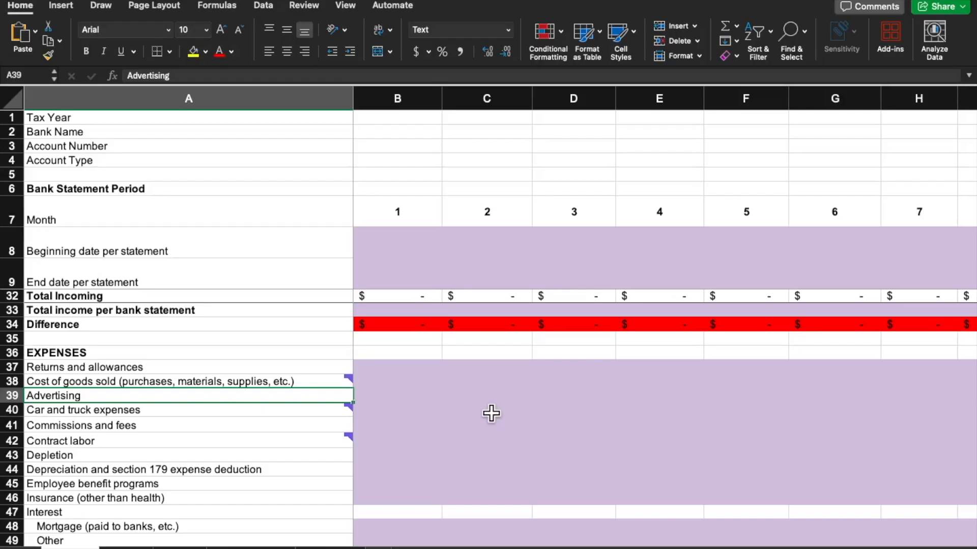
Switch to the Schedule C PDF and examine its Part I income and Part II expense lines, highlighting Returns and allowances
key("ctrl+Left")
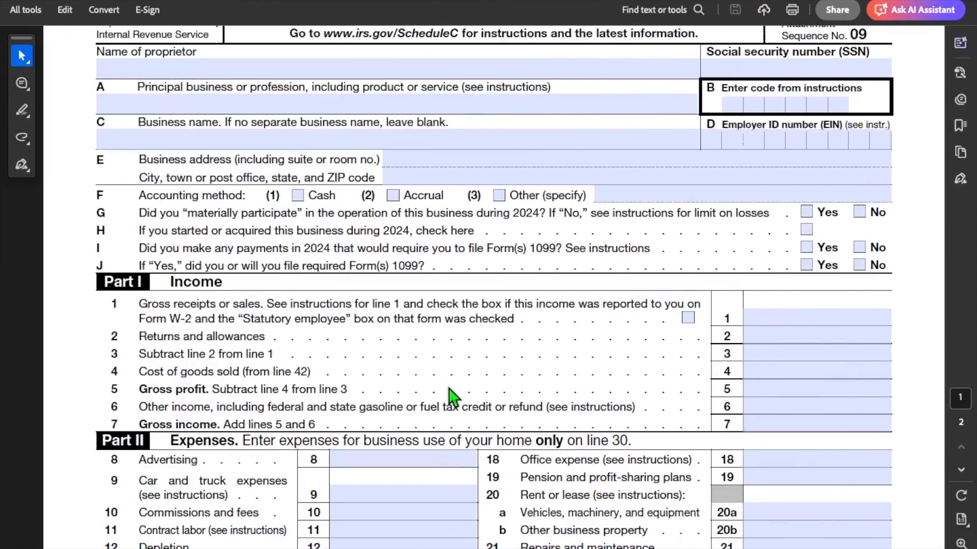
scroll(357, 264, "up", 2)
scroll(356, 262, "down", 5)
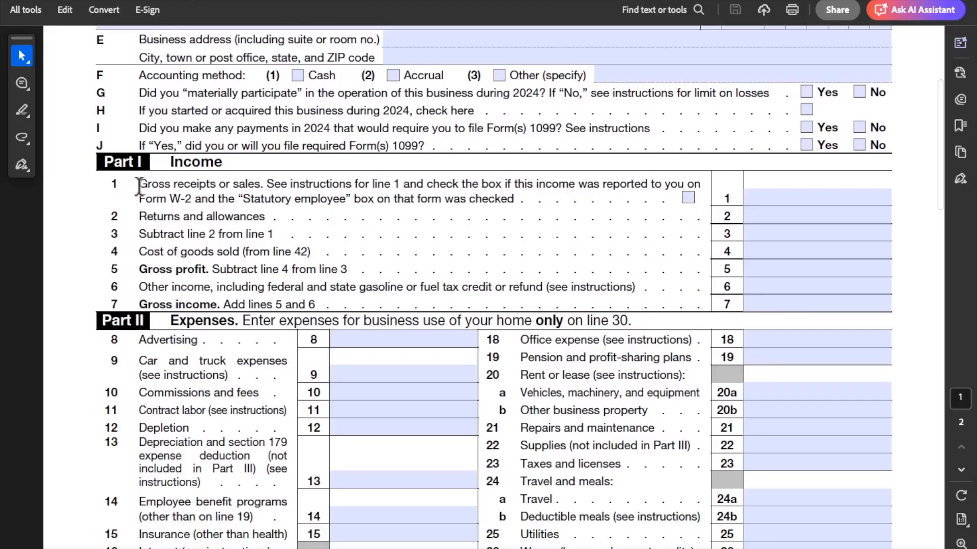
left_click_drag(139, 186, 259, 179)
left_click(183, 270)
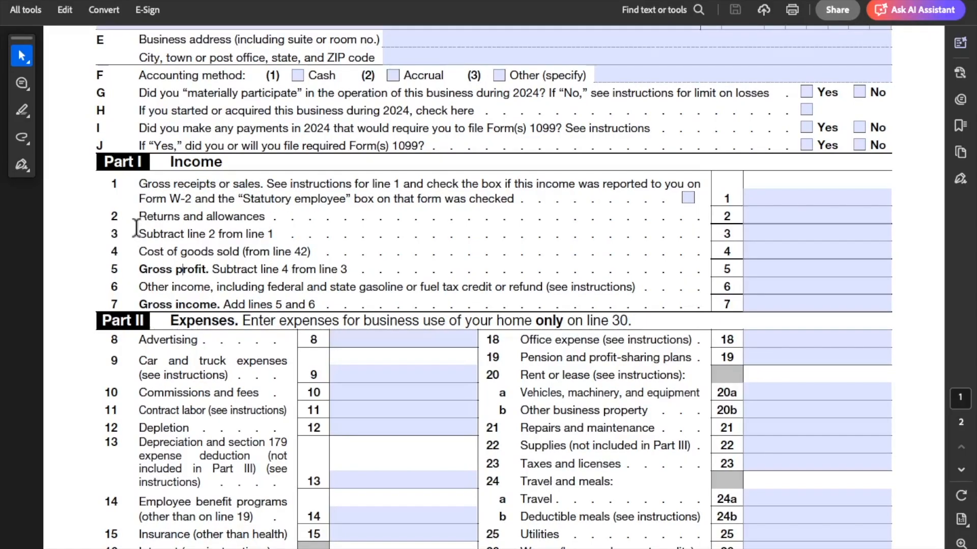
left_click_drag(152, 219, 262, 216)
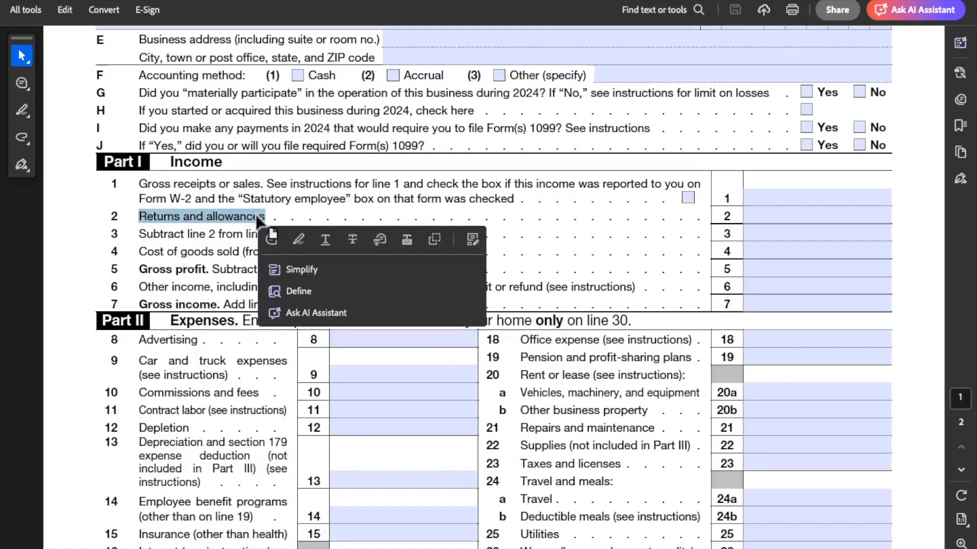
left_click(198, 313)
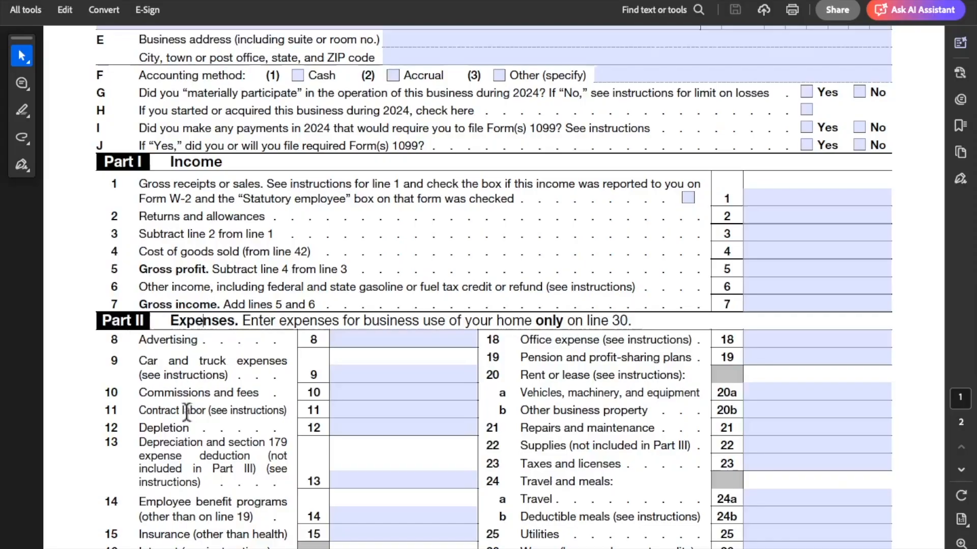
Switch back to the spreadsheet and highlight the Advertising, Car and truck expenses, and Commissions and fees rows
key("ctrl+Right")
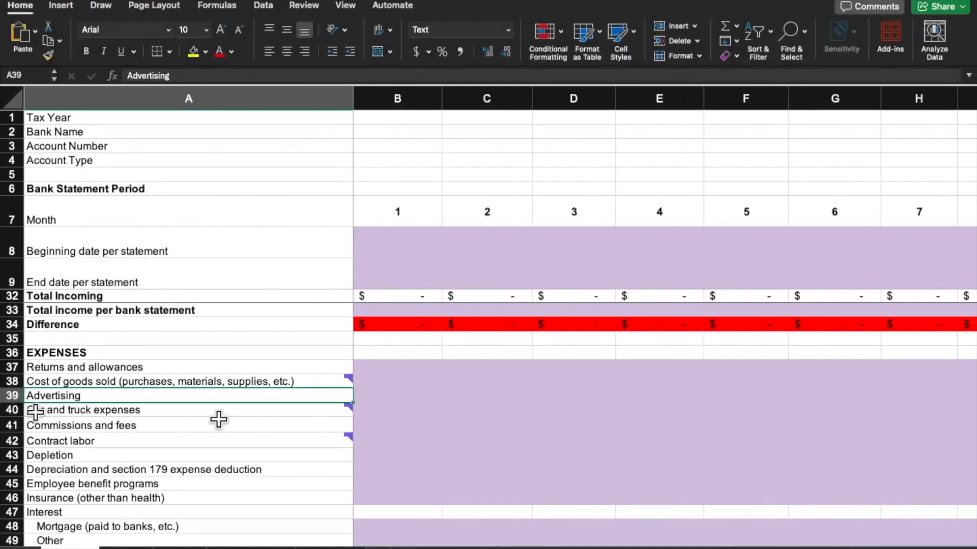
left_click(219, 425)
left_click(10, 396)
left_click_drag(10, 398, 10, 426)
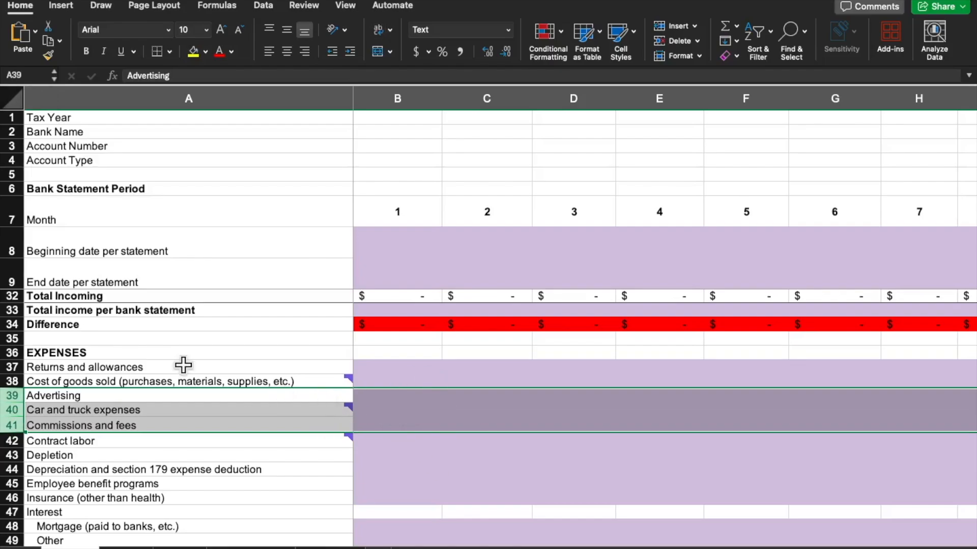
Highlight the month 1 input cells from Mortgage interest through Pension and profit-sharing plans
scroll(184, 364, "up", 3)
scroll(184, 365, "down", 5)
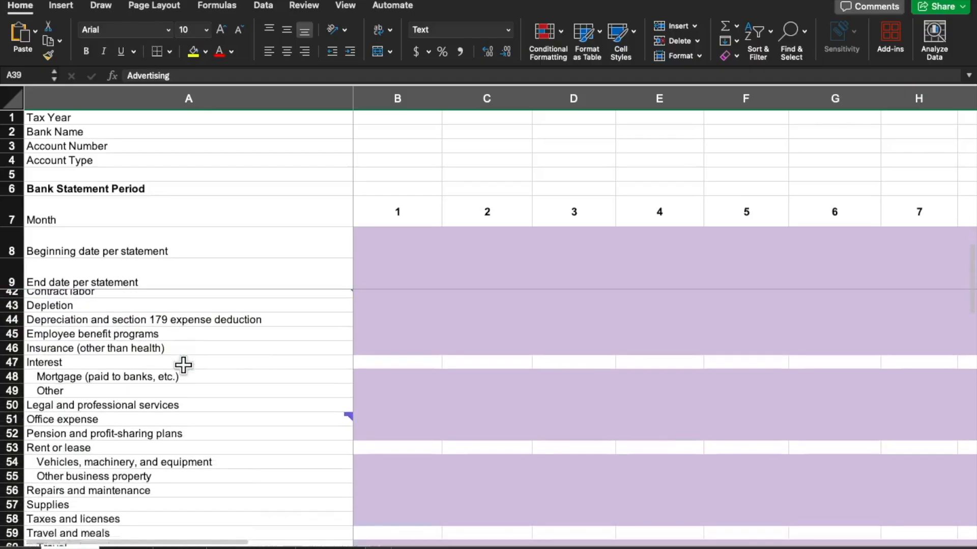
left_click(440, 383)
left_click_drag(407, 350, 393, 410)
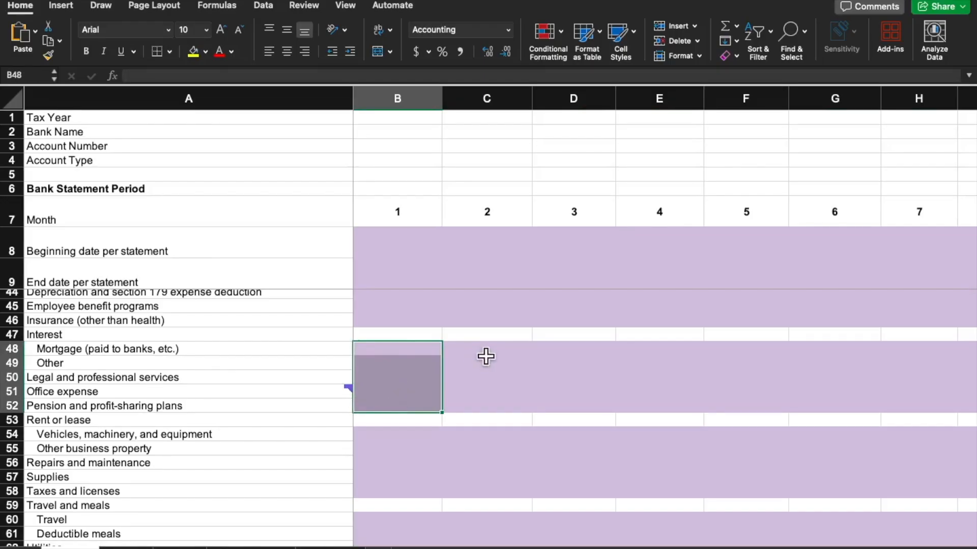
Examine the remaining expense categories and read the comment attached to Wages
scroll(486, 356, "down", 5)
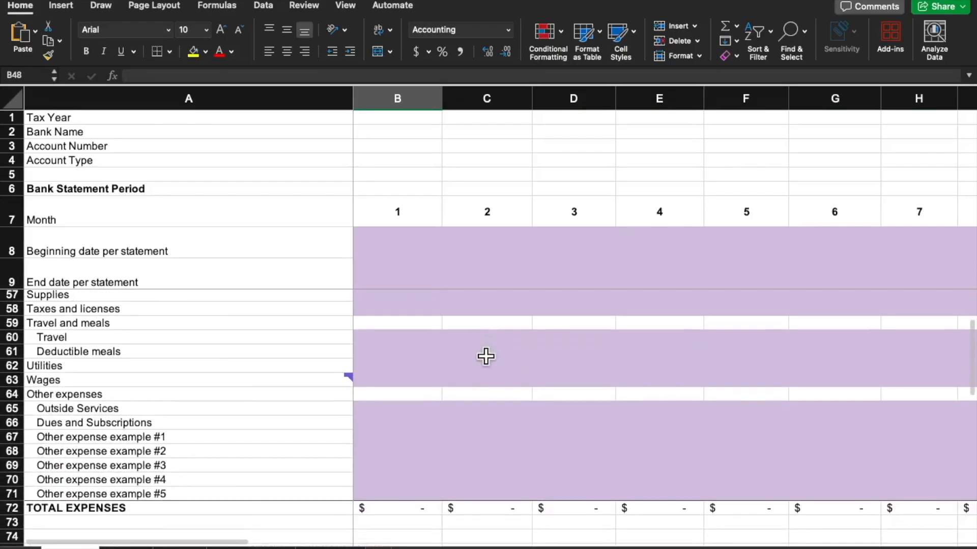
scroll(486, 357, "down", 1)
mouse_move(203, 338)
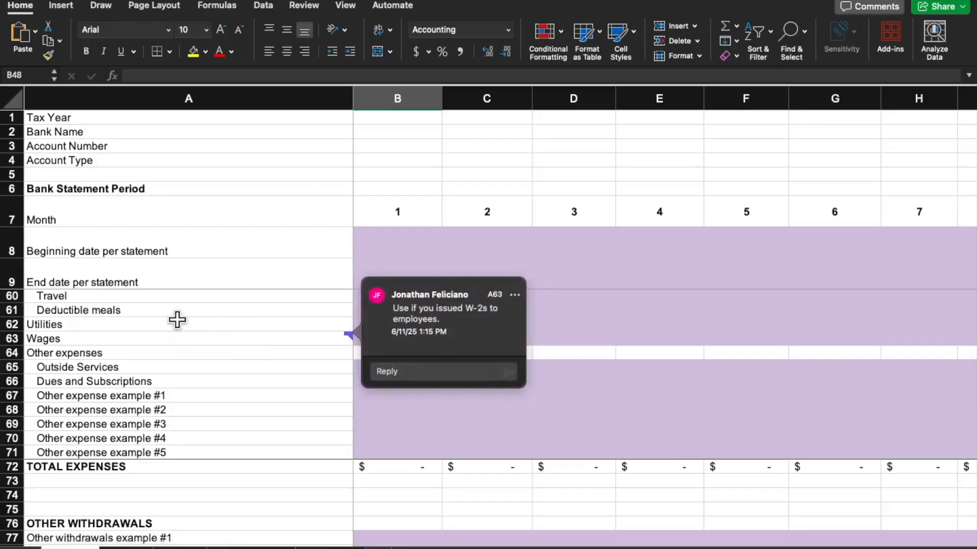
scroll(177, 320, "up", 2)
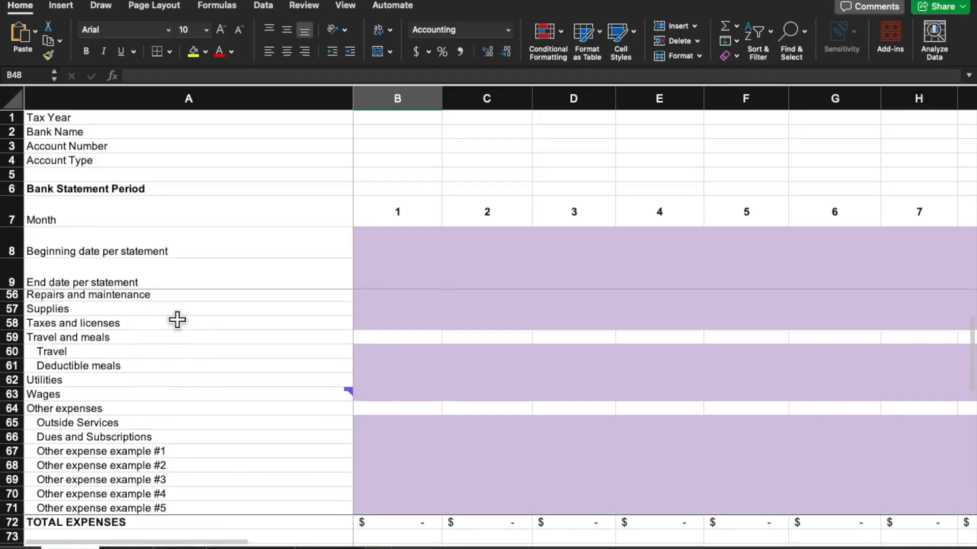
Inspect the Other expenses category, highlighting the Outside Services and Dues and Subscriptions labels and their month 1 input cells
left_click(87, 412)
scroll(475, 327, "down", 2)
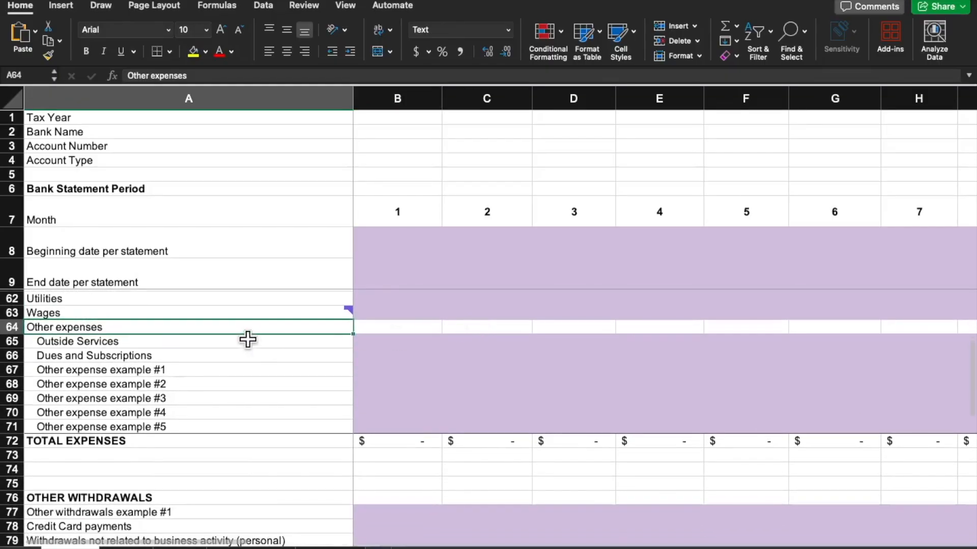
left_click_drag(233, 342, 220, 351)
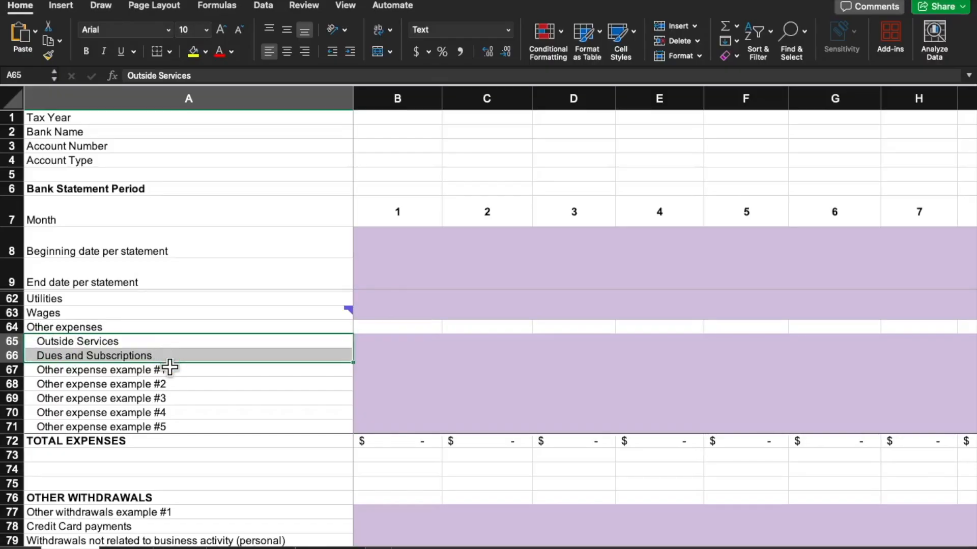
left_click(412, 354)
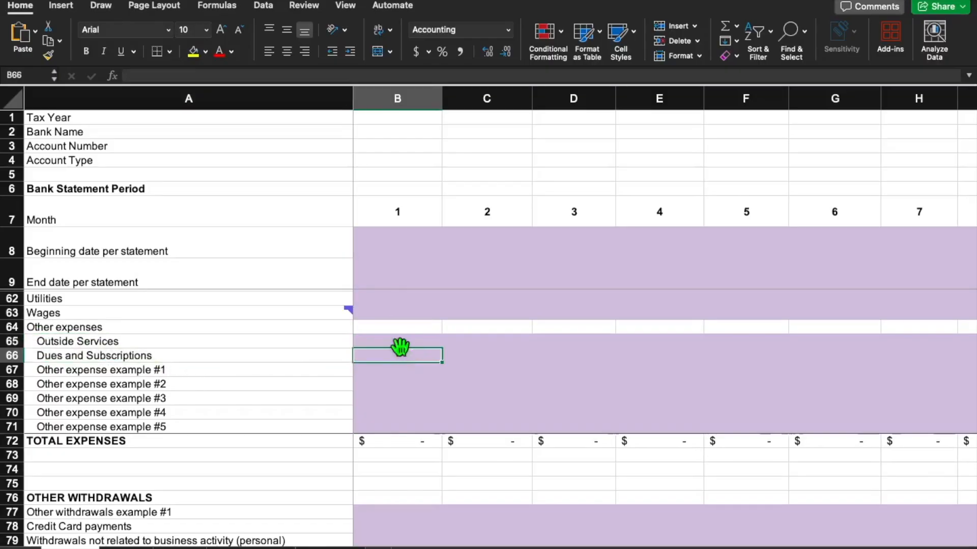
left_click_drag(384, 341, 386, 357)
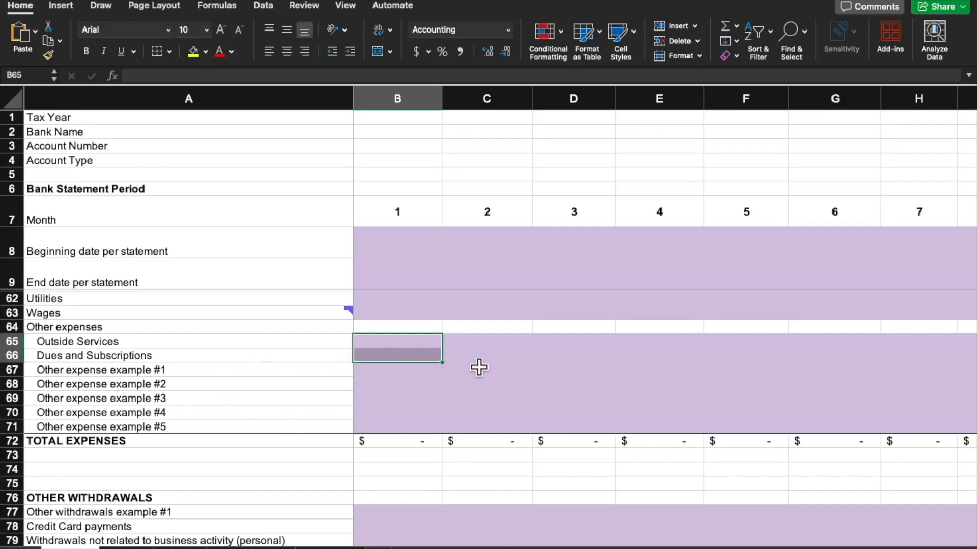
Look back through the expense categories from Other expenses toward the start of the sheet
scroll(468, 331, "down", 5)
scroll(469, 332, "up", 5)
scroll(468, 333, "up", 6)
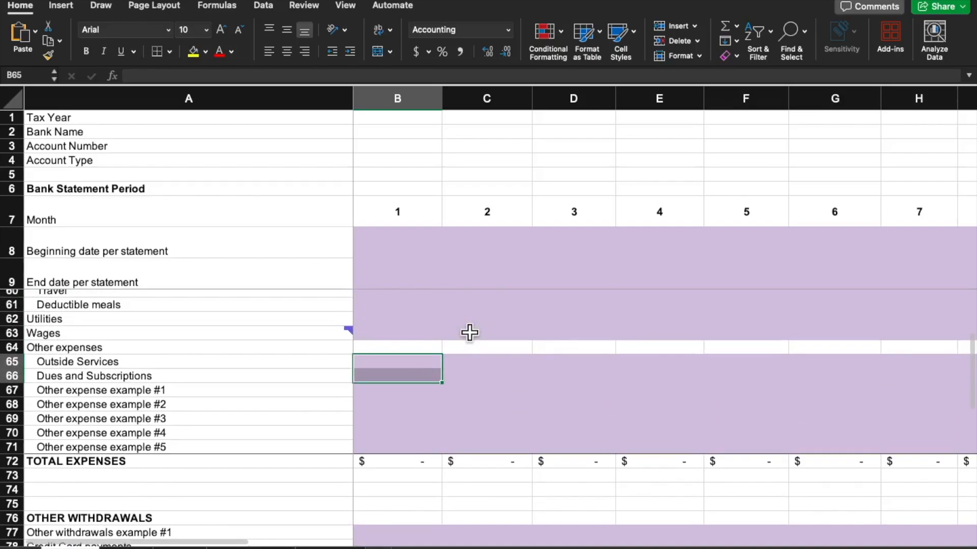
scroll(469, 332, "up", 4)
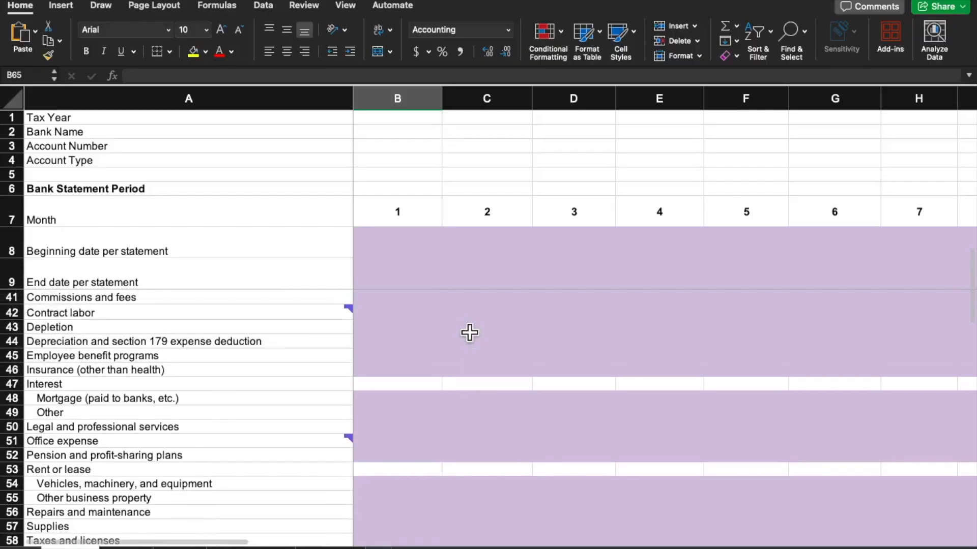
scroll(469, 333, "up", 1)
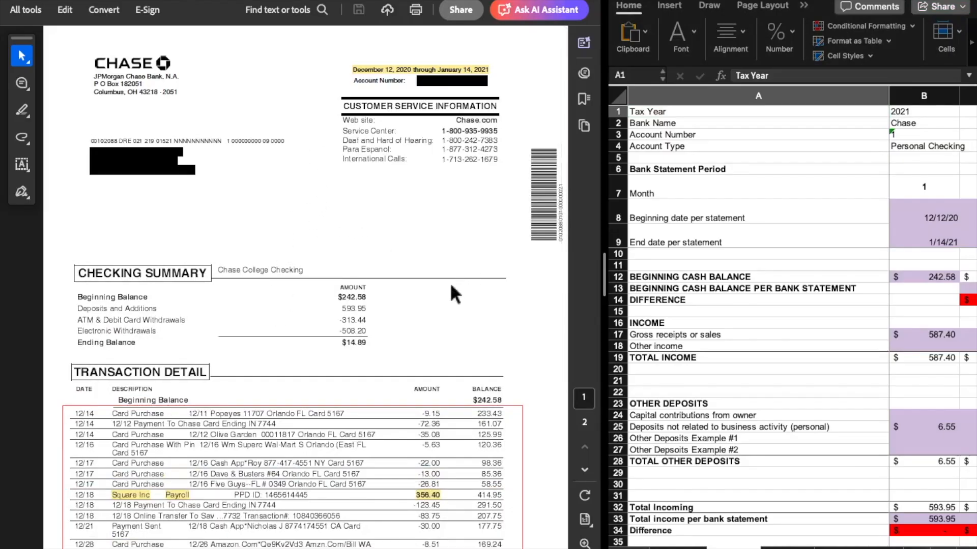
Examine the Chase bank statement's Checking Summary and Transaction Detail sections beside the filled-in template
scroll(367, 187, "down", 1)
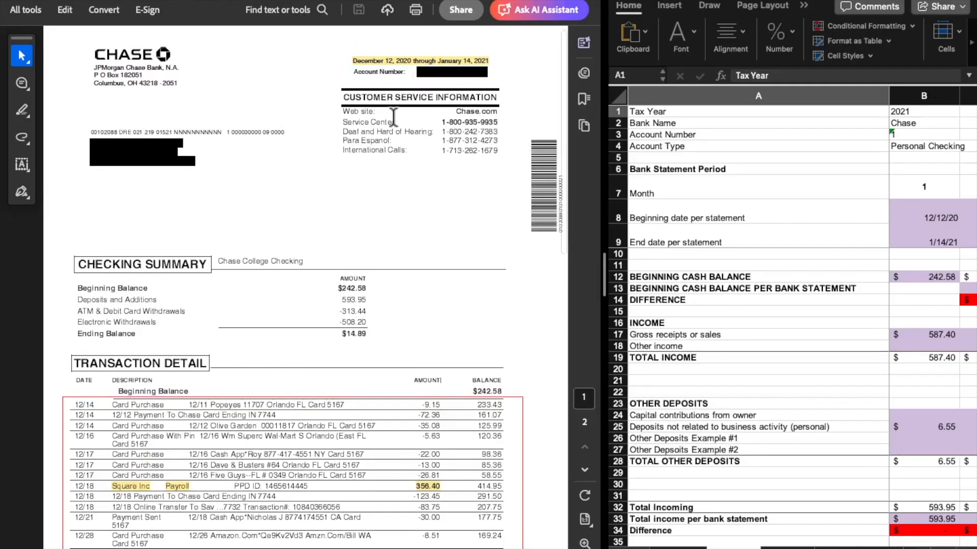
scroll(365, 254, "down", 5)
scroll(365, 254, "up", 4)
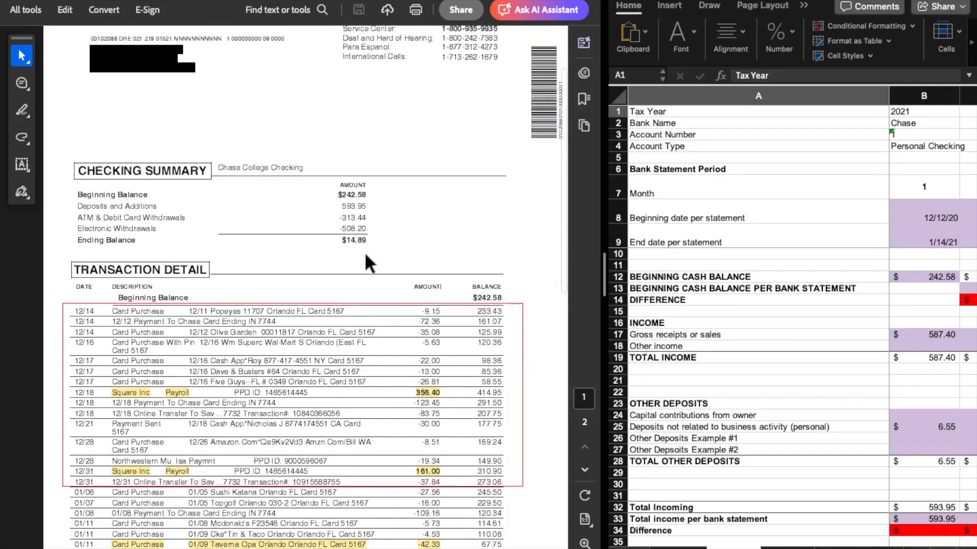
scroll(365, 254, "up", 1)
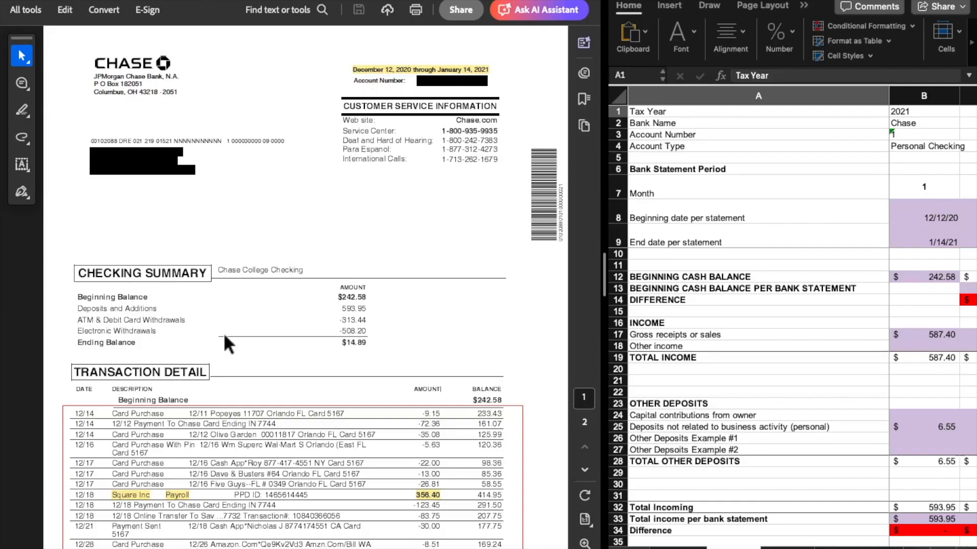
scroll(224, 333, "down", 5)
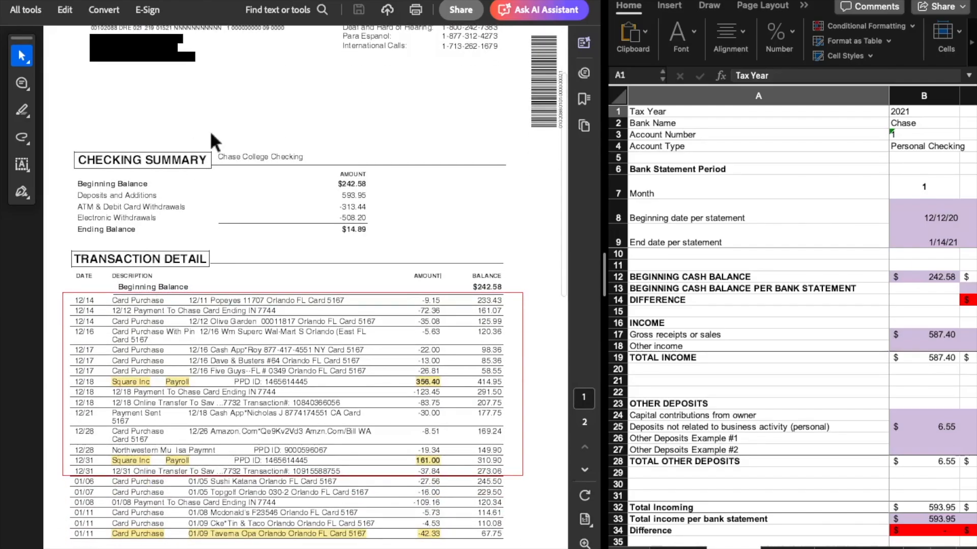
scroll(213, 141, "up", 1)
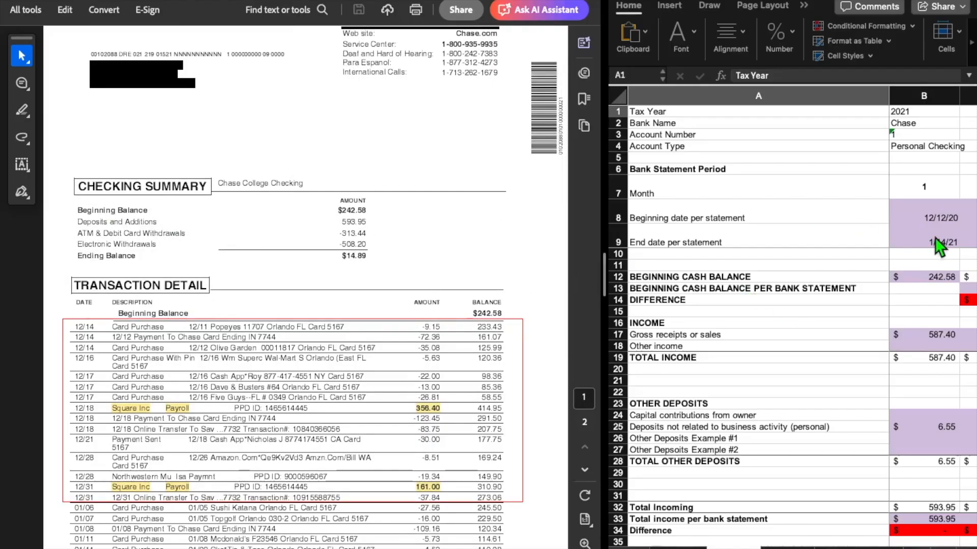
Compare the period on the Chase statement with the month 1 Beginning date per statement cell
scroll(425, 243, "up", 3)
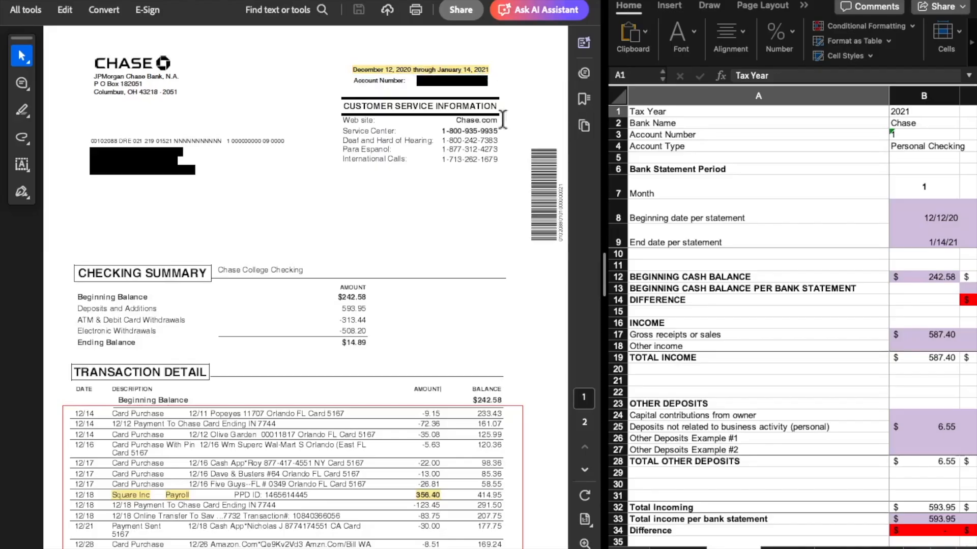
left_click(936, 220)
left_click(926, 207)
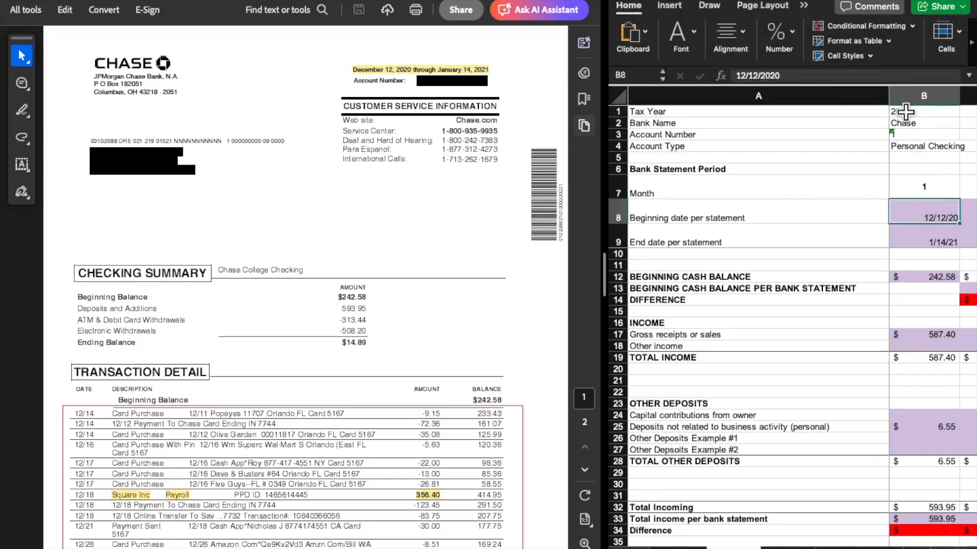
Compare the Tax Year cell with the month 1 beginning and end statement dates
left_click(905, 112)
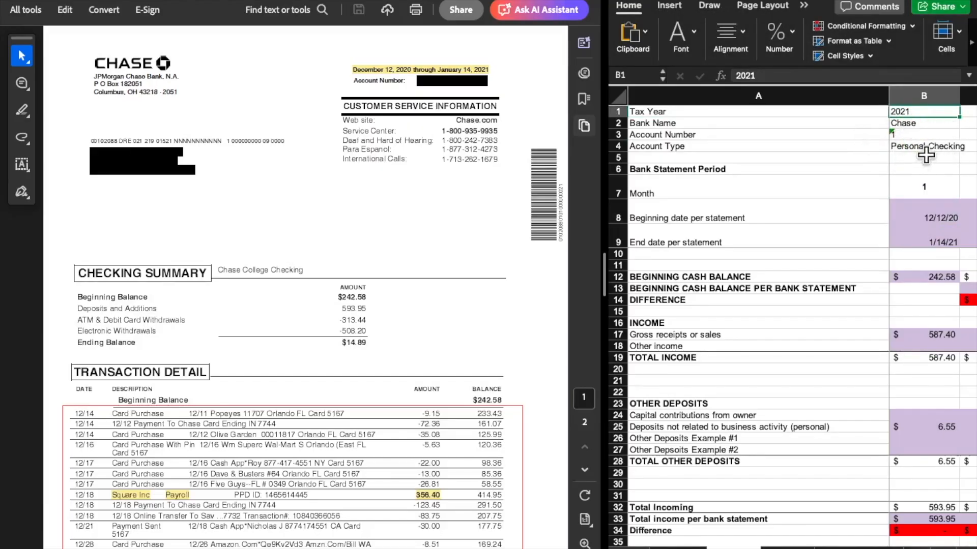
left_click(923, 233)
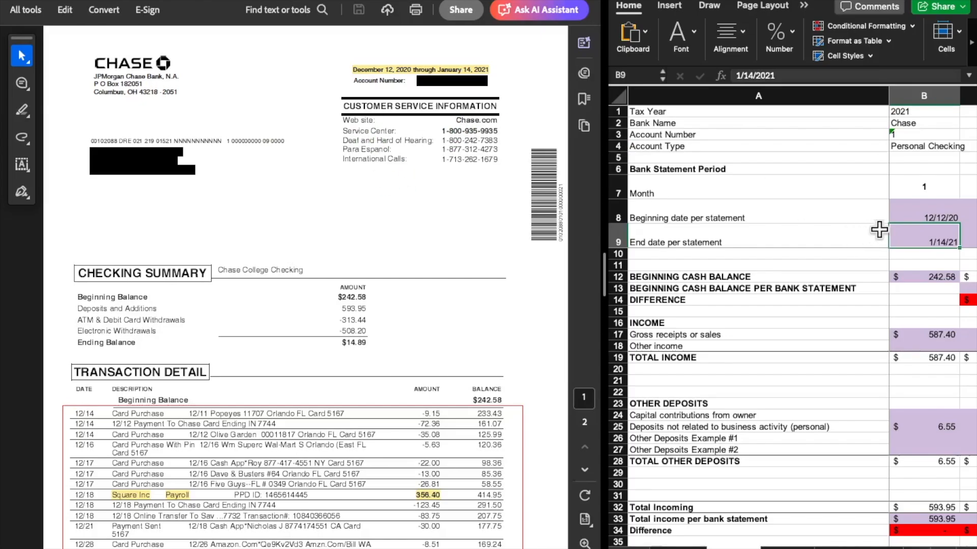
left_click(928, 210)
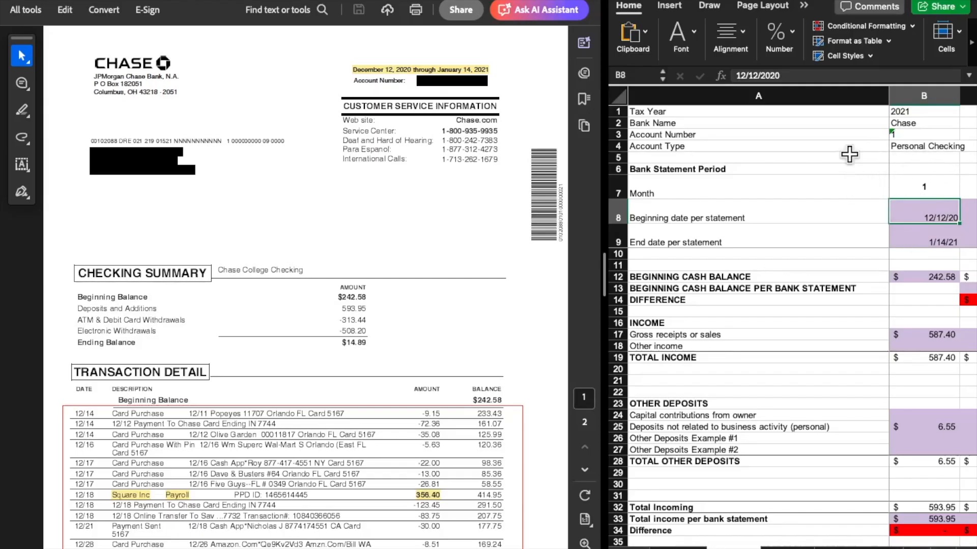
Review the header entries for Tax Year, Bank Name, Account Number, Account Type and Month
left_click(923, 111)
left_click(922, 125)
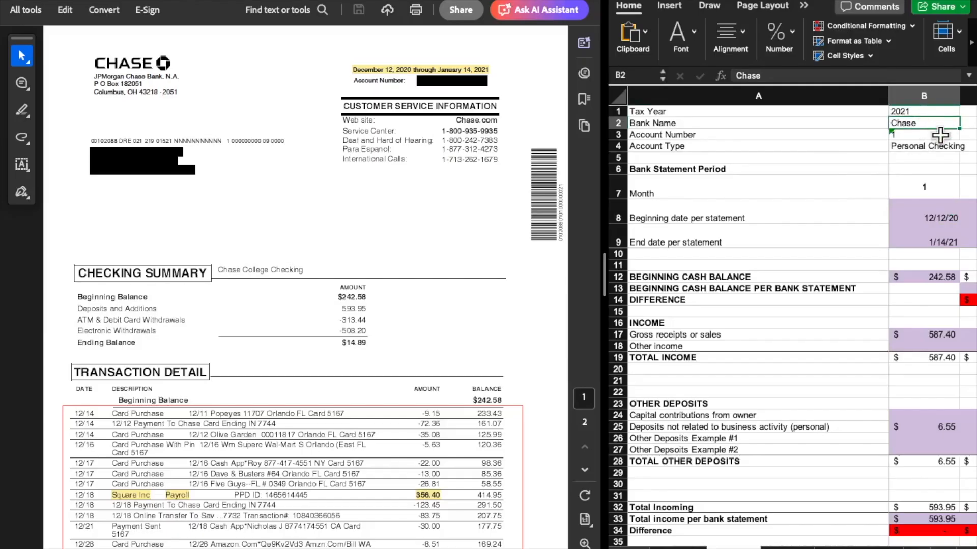
left_click(929, 135)
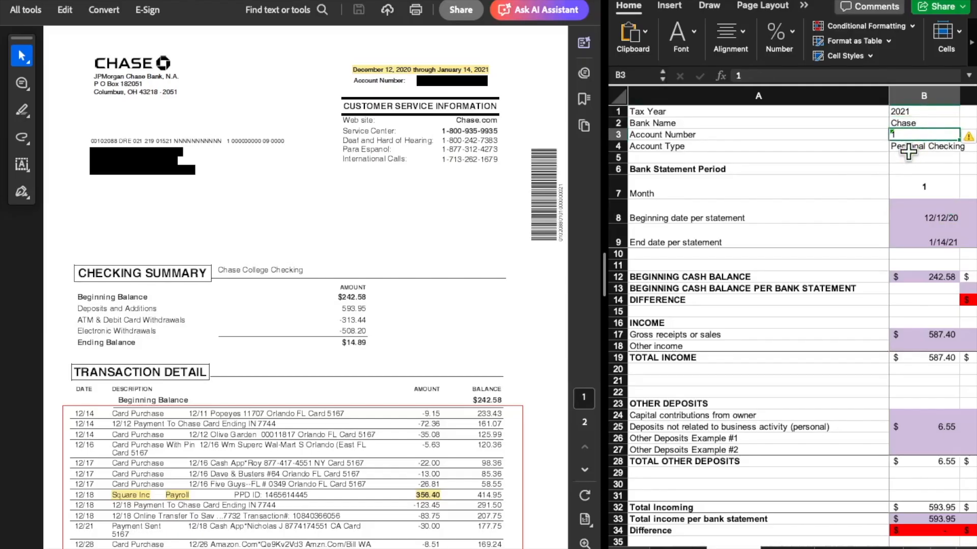
left_click(909, 149)
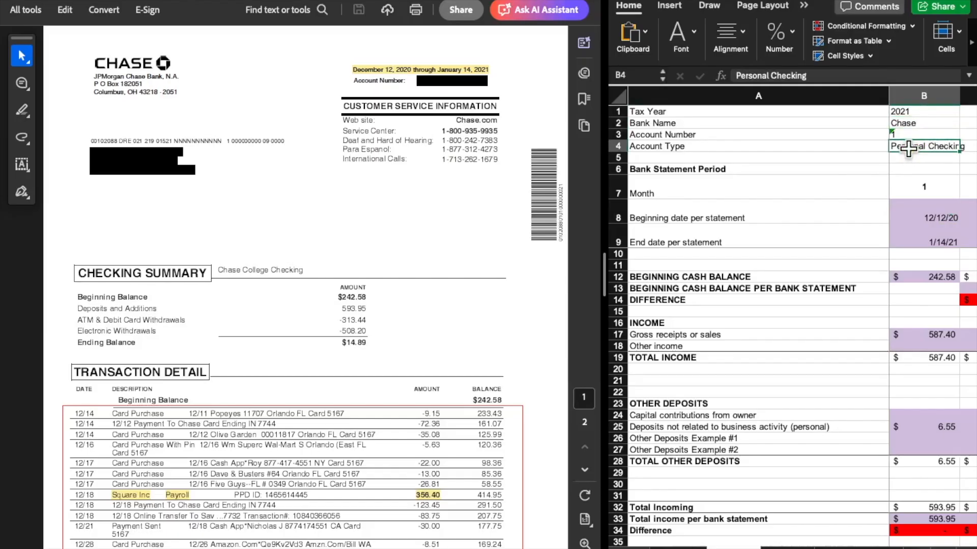
left_click(911, 185)
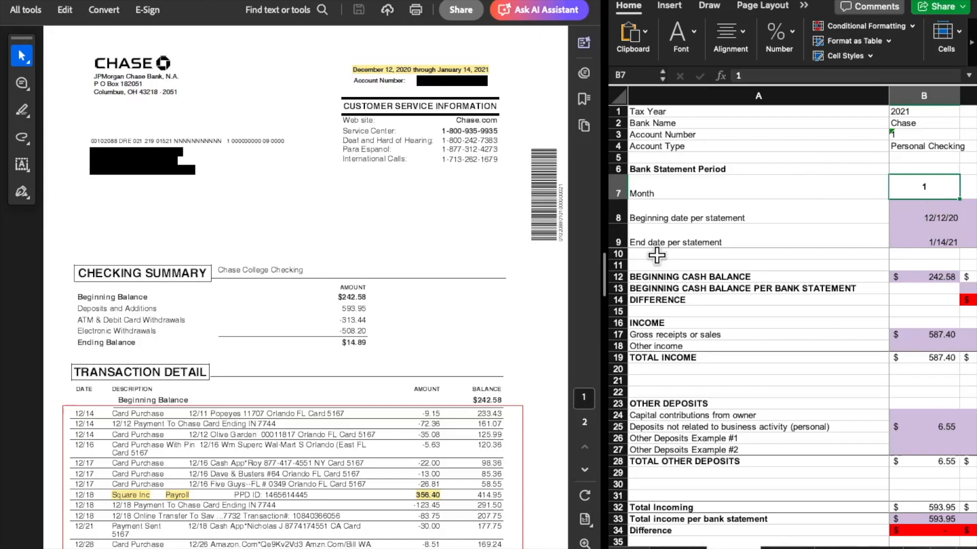
Check the month 1 beginning date, end date and beginning cash balance cells against the Chase statement
scroll(382, 351, "down", 5)
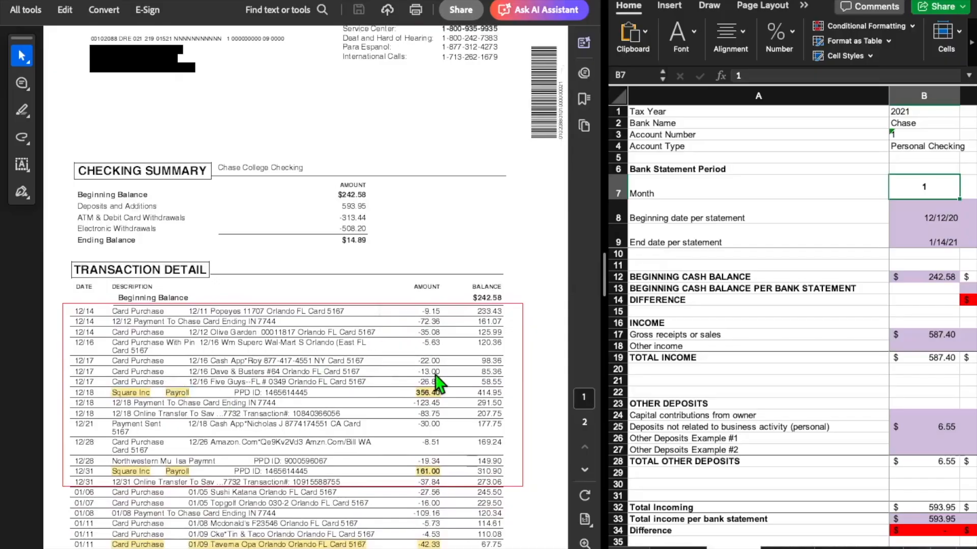
left_click(916, 213)
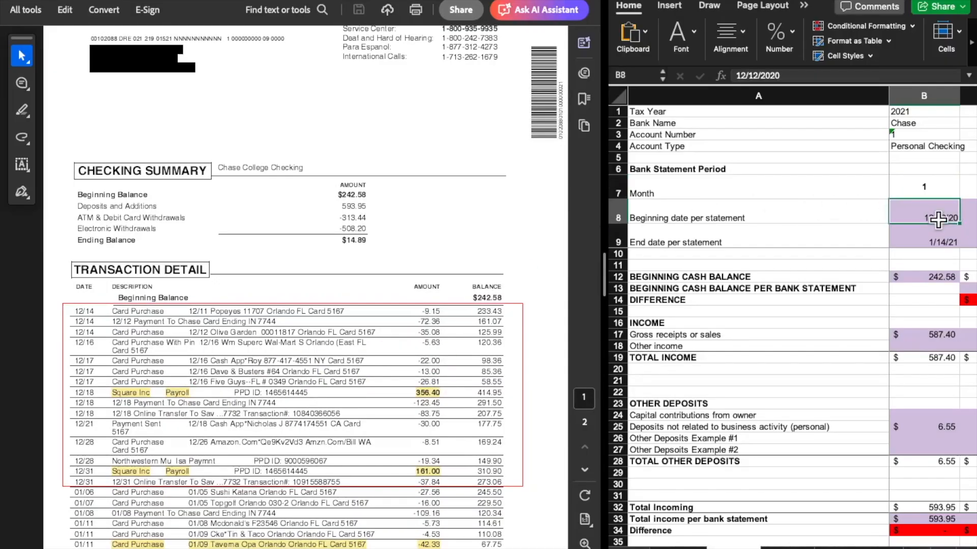
scroll(369, 295, "up", 2)
scroll(373, 298, "up", 2)
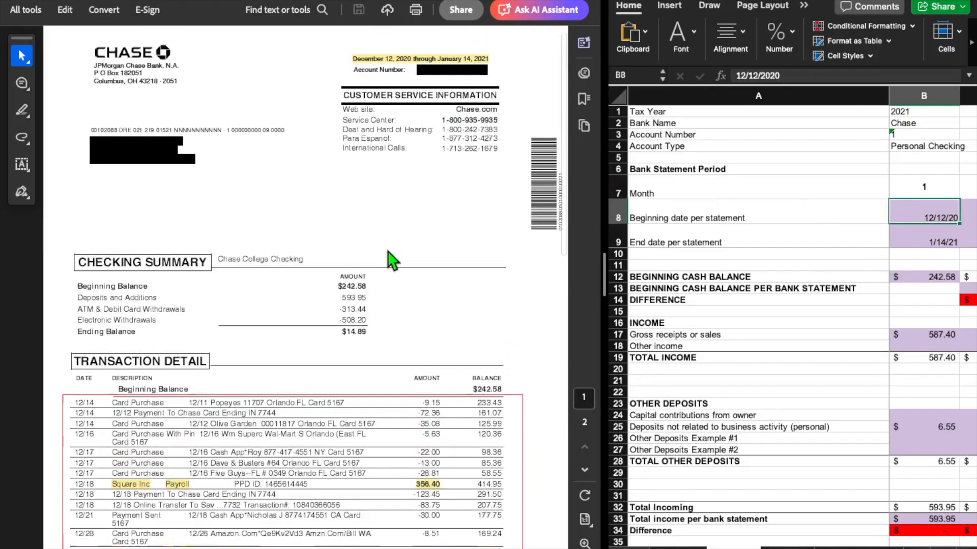
left_click(928, 232)
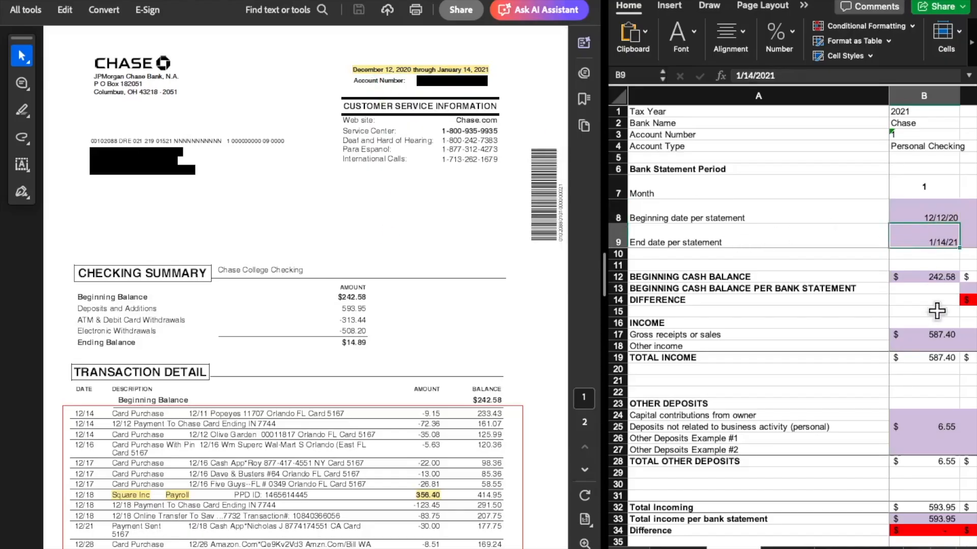
left_click(926, 278)
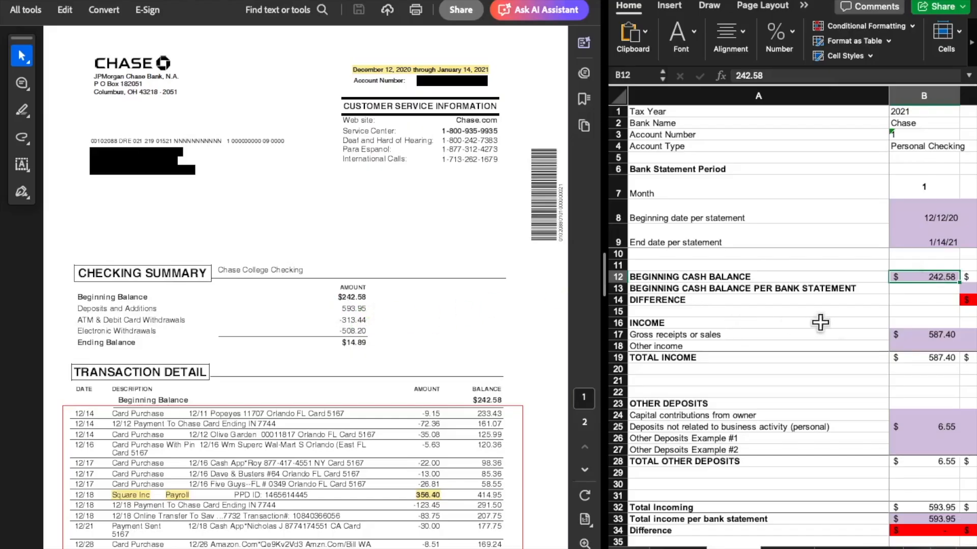
Compare the month 1 Gross receipts or sales formula with the highlighted Square Inc Payroll deposits on the statement
left_click(929, 337)
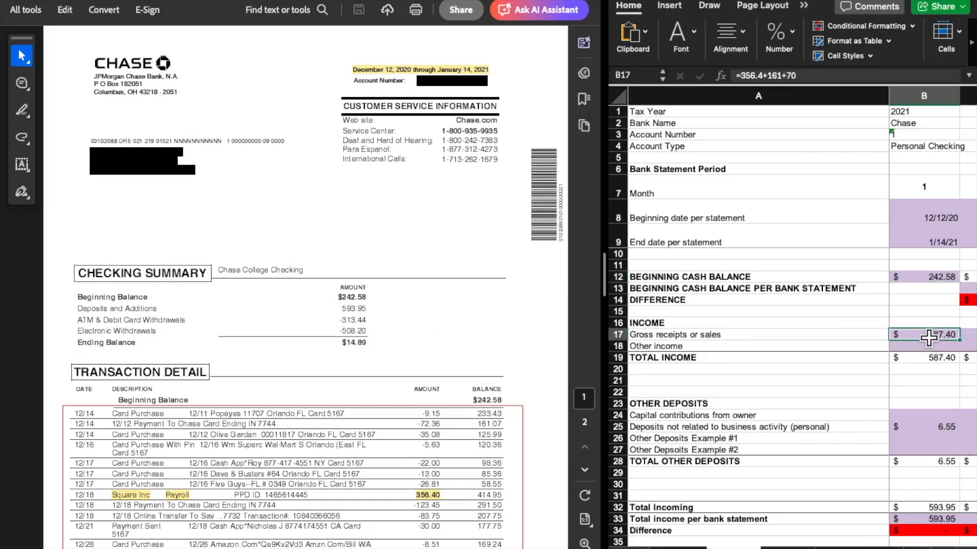
scroll(330, 369, "down", 5)
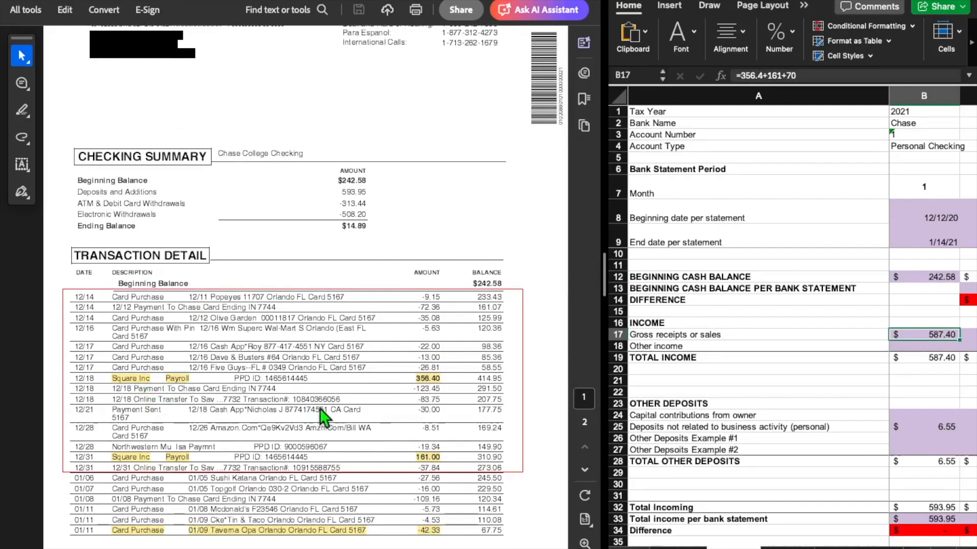
scroll(321, 409, "down", 1)
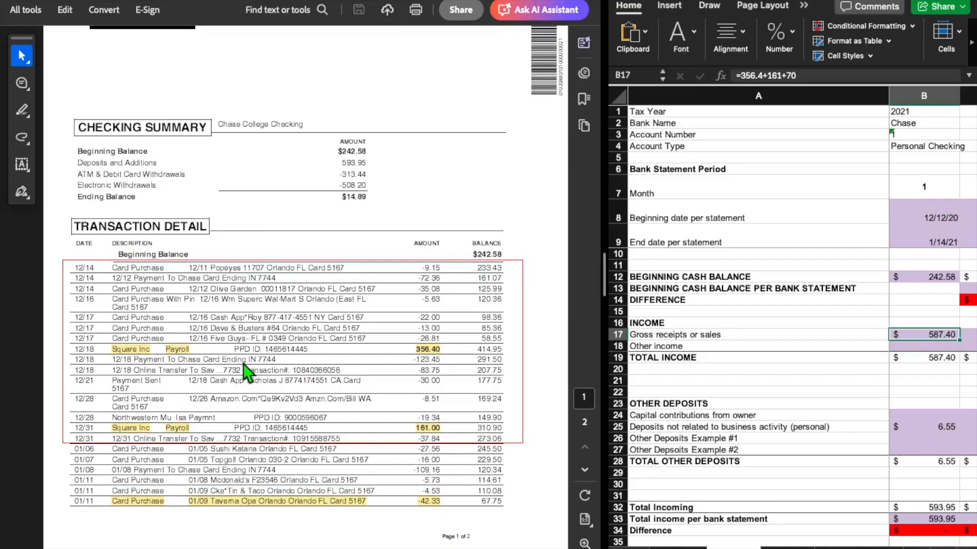
left_click(438, 349)
left_click(431, 431)
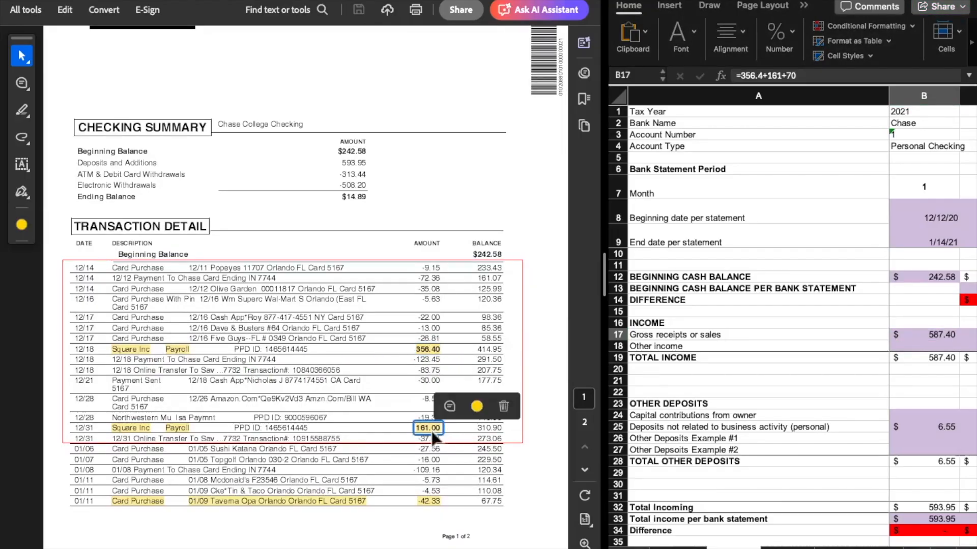
left_click(467, 449)
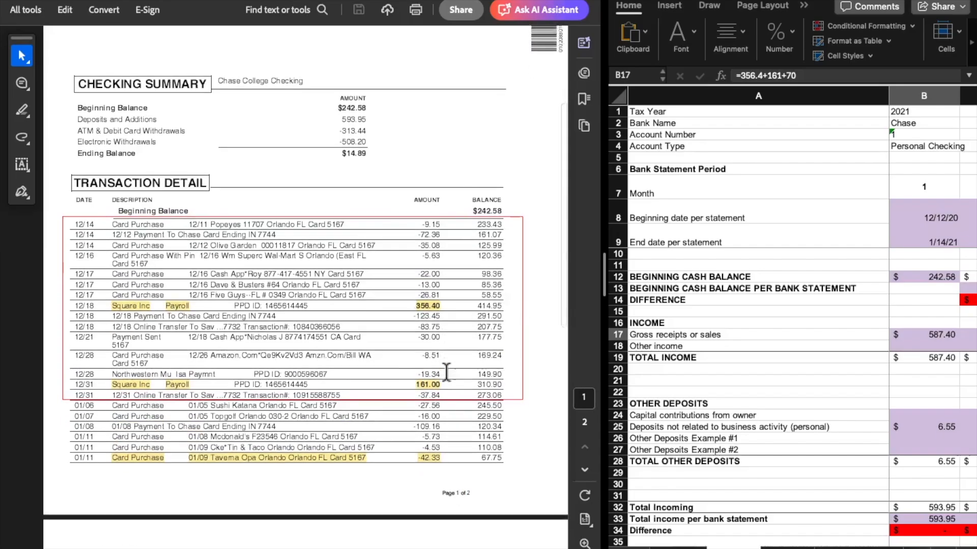
Trace the highlighted deposits from the 12/31 Square Inc Payroll line to the 01/12 funds transfer on statement page 2
scroll(446, 372, "down", 5)
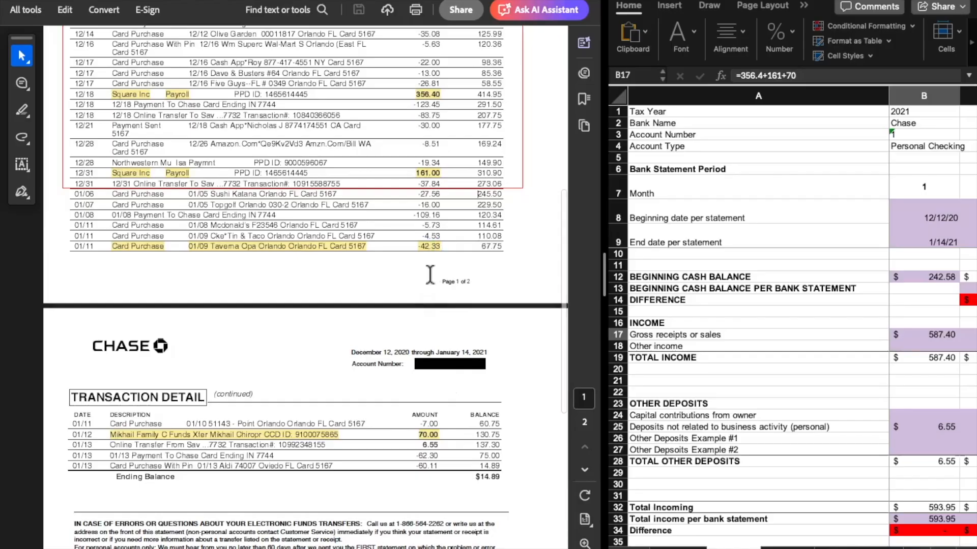
scroll(439, 270, "up", 5)
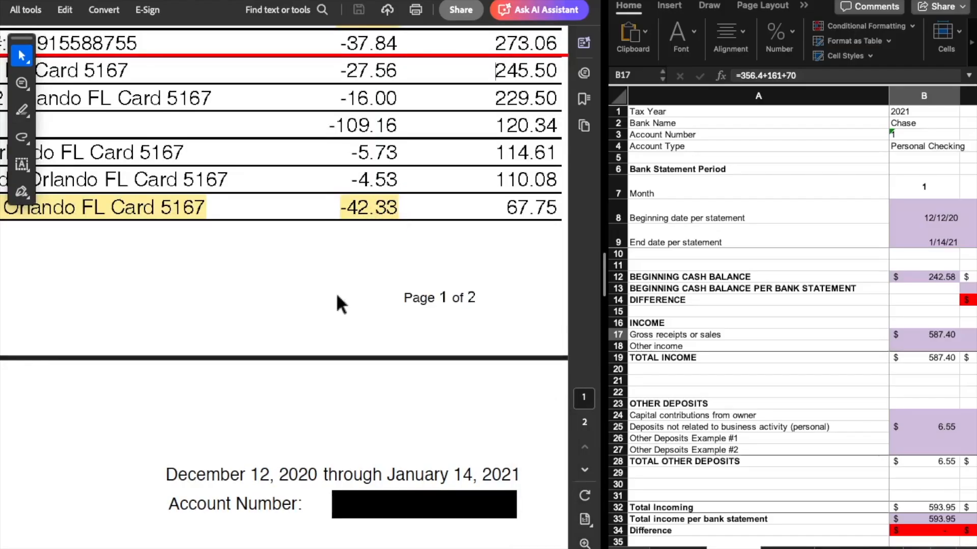
scroll(337, 299, "up", 3)
scroll(335, 292, "up", 1)
left_click(371, 196)
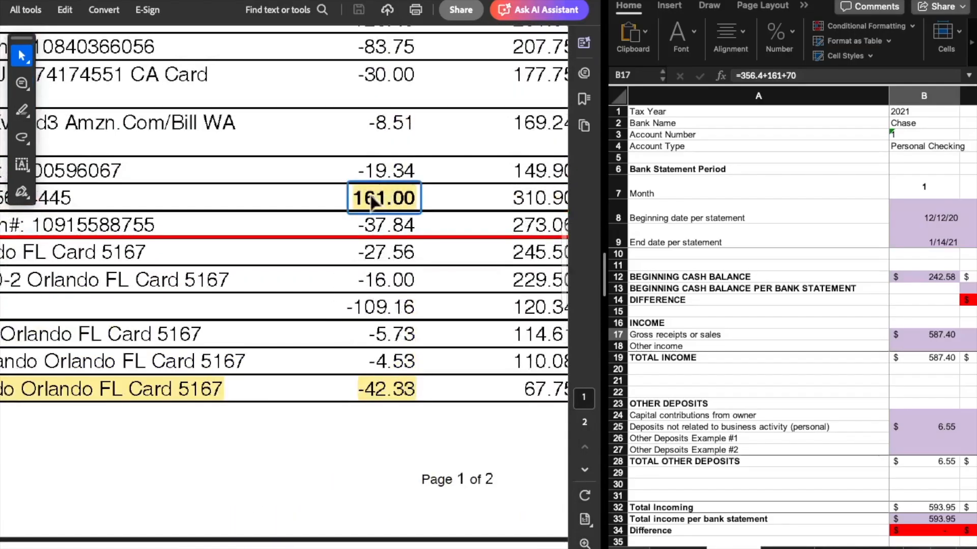
scroll(293, 372, "down", 2)
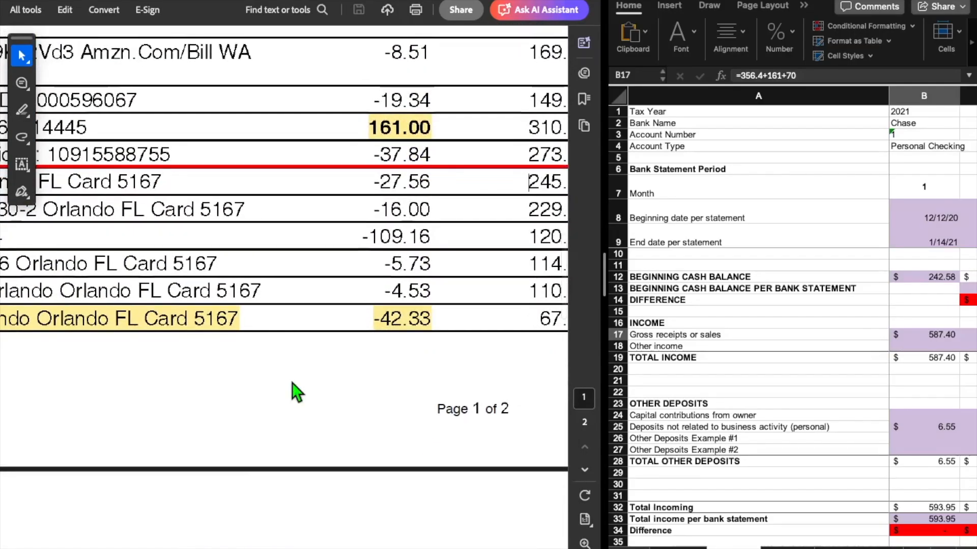
scroll(292, 383, "down", 8)
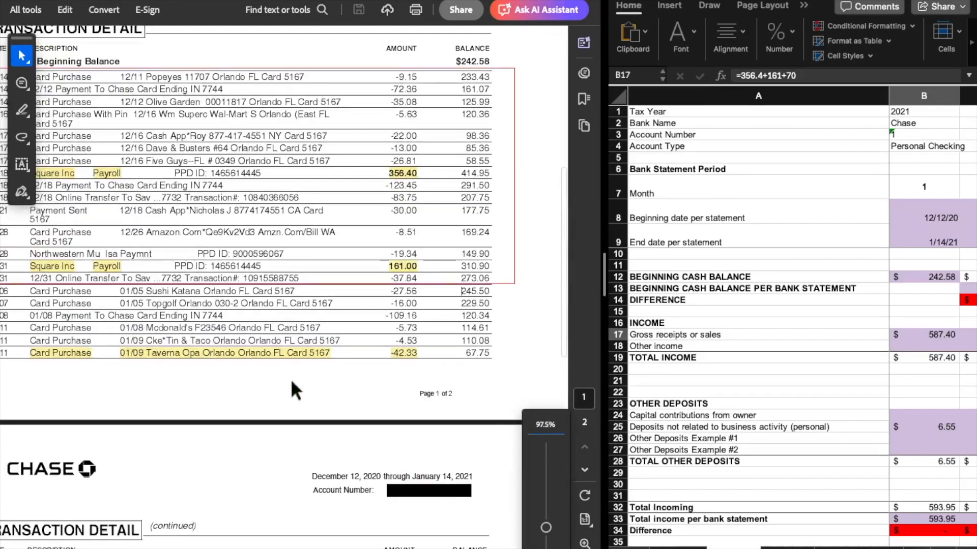
scroll(292, 381, "down", 3)
scroll(291, 378, "down", 4)
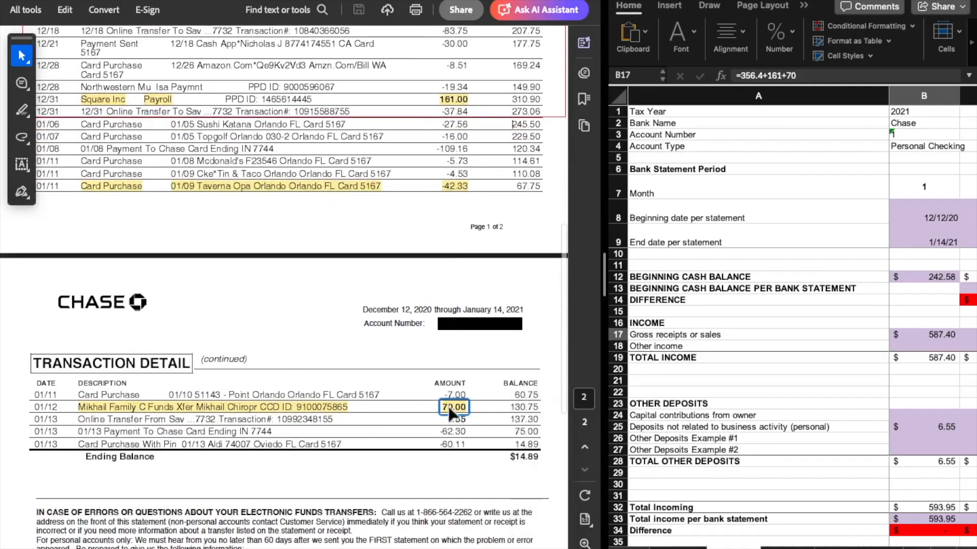
Examine the terms of the month 1 Gross receipts or sales formula against the highlighted statement deposits
left_click(939, 334)
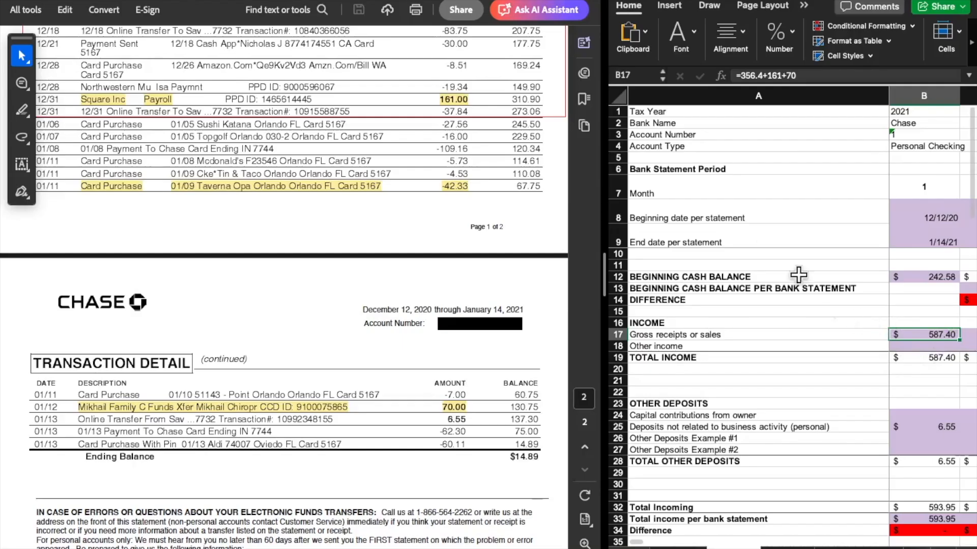
left_click(761, 76)
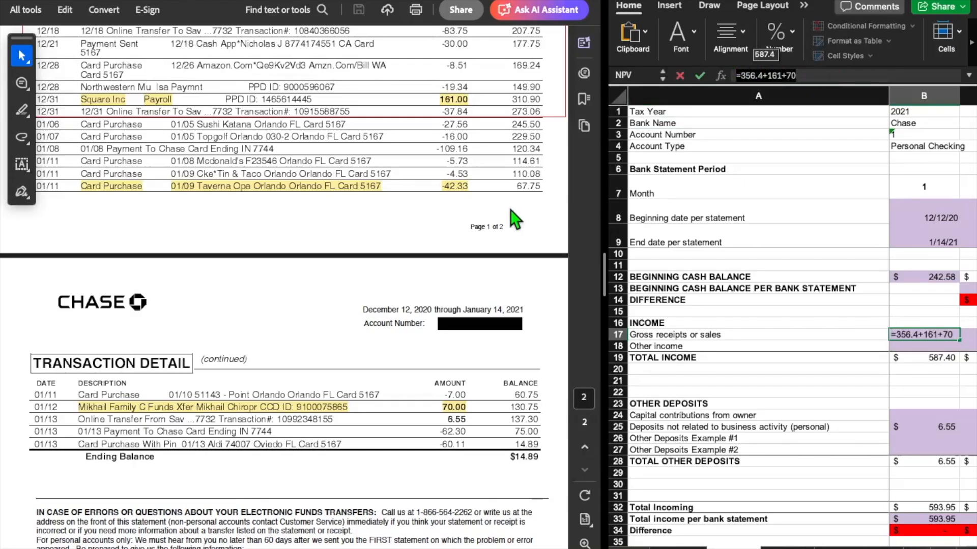
scroll(517, 208, "up", 3)
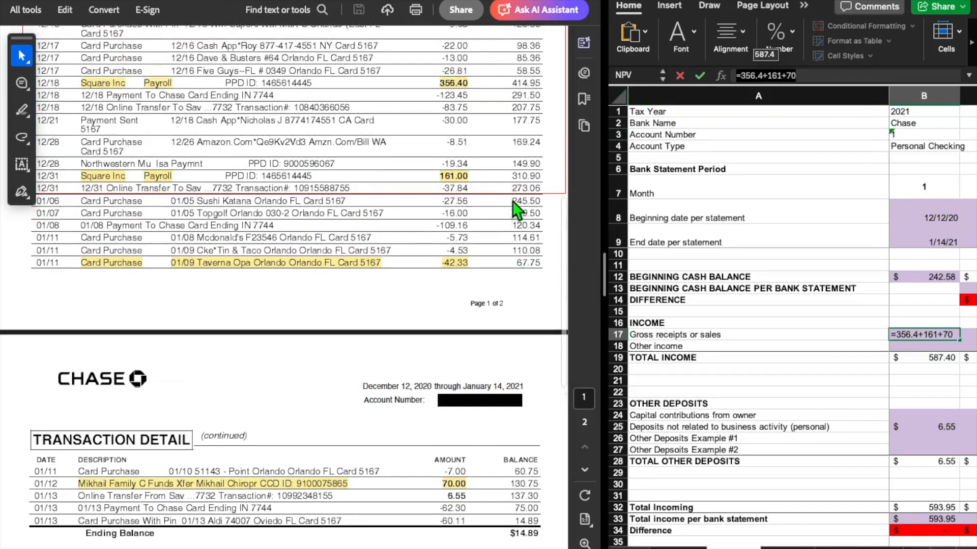
scroll(516, 208, "up", 1)
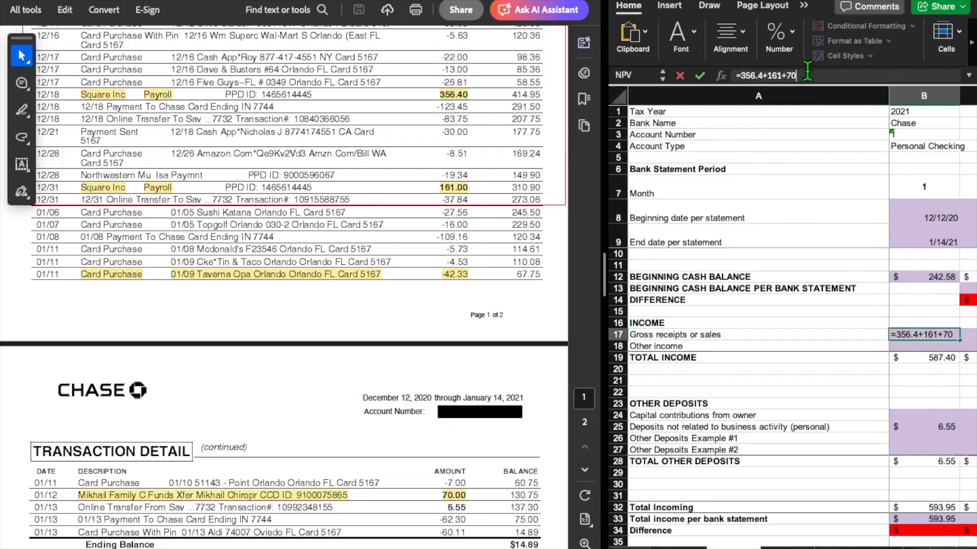
key("Return")
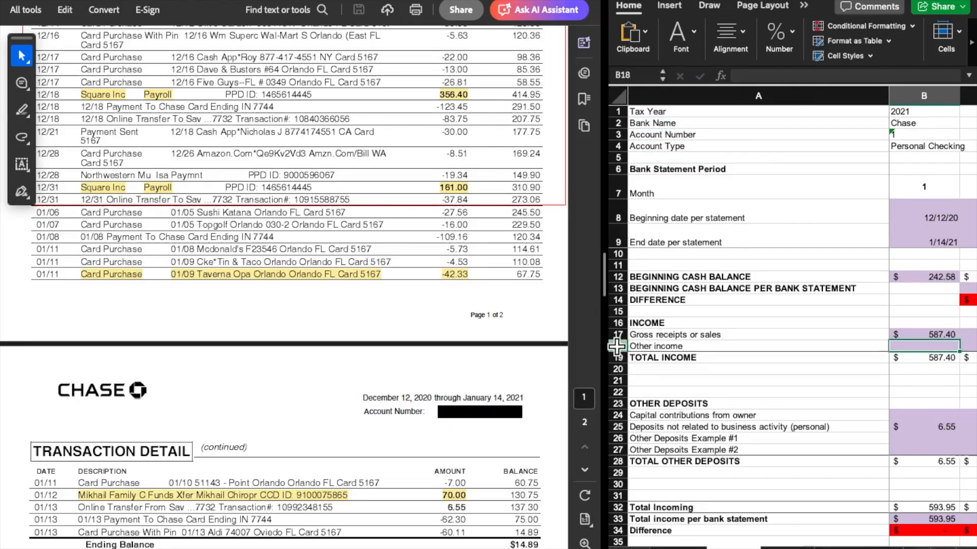
left_click(617, 346)
right_click(618, 349)
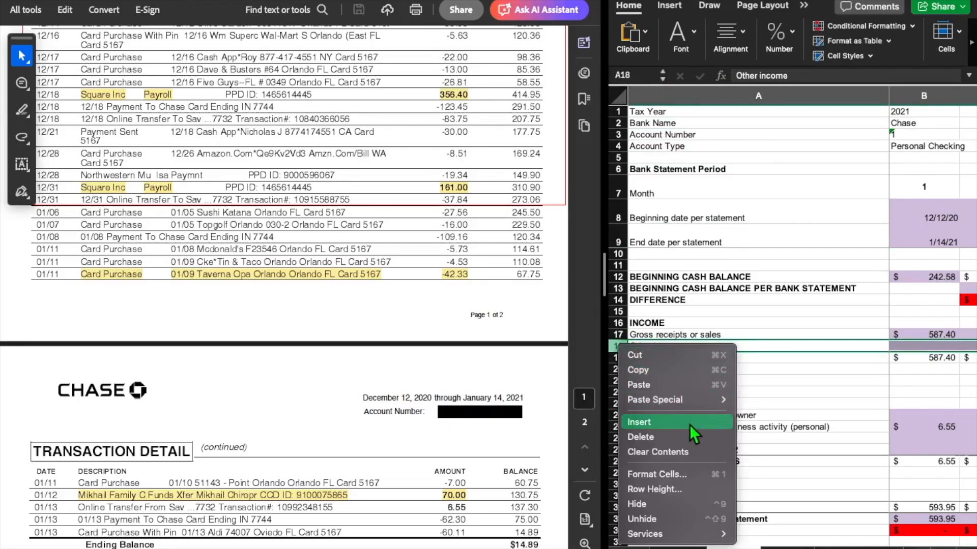
left_click(934, 331)
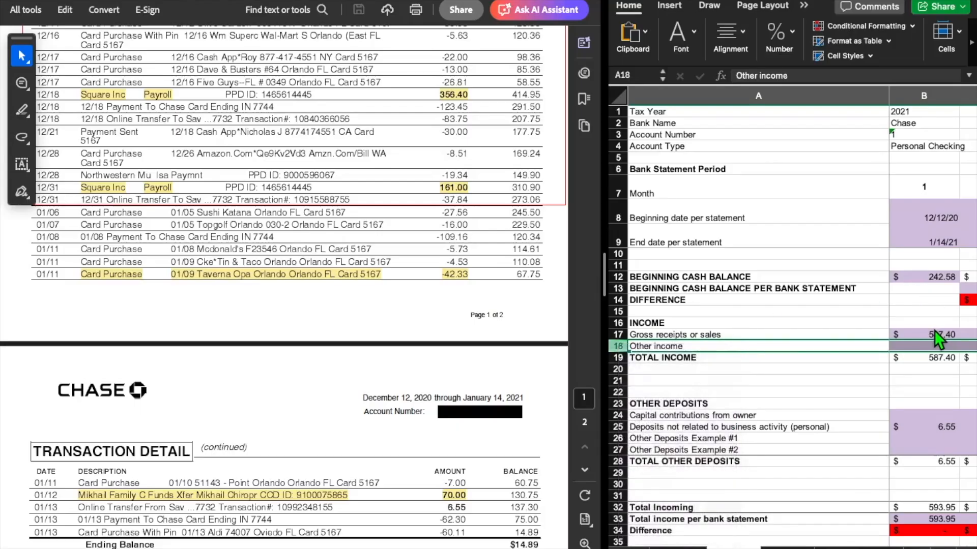
Inspect the month 1 TOTAL INCOME formula and the cells it sums
left_click(926, 358)
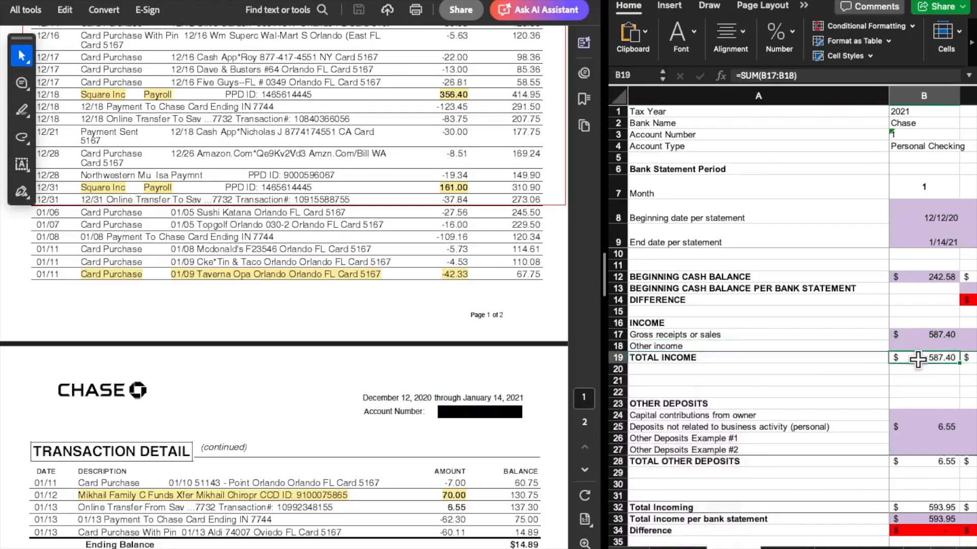
double_click(918, 359)
key("Return")
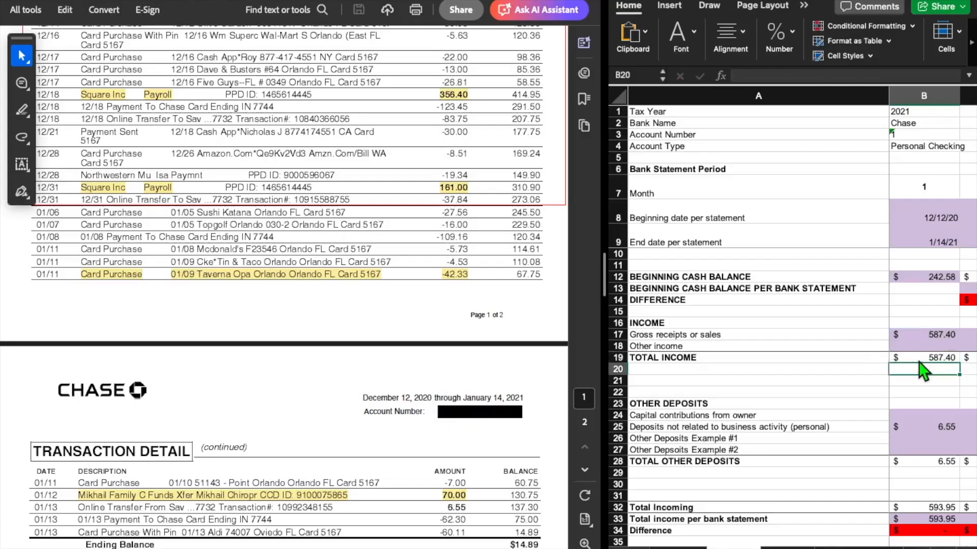
Recheck the Gross receipts or sales formula in month 1, leaving its contents as they are
left_click(931, 332)
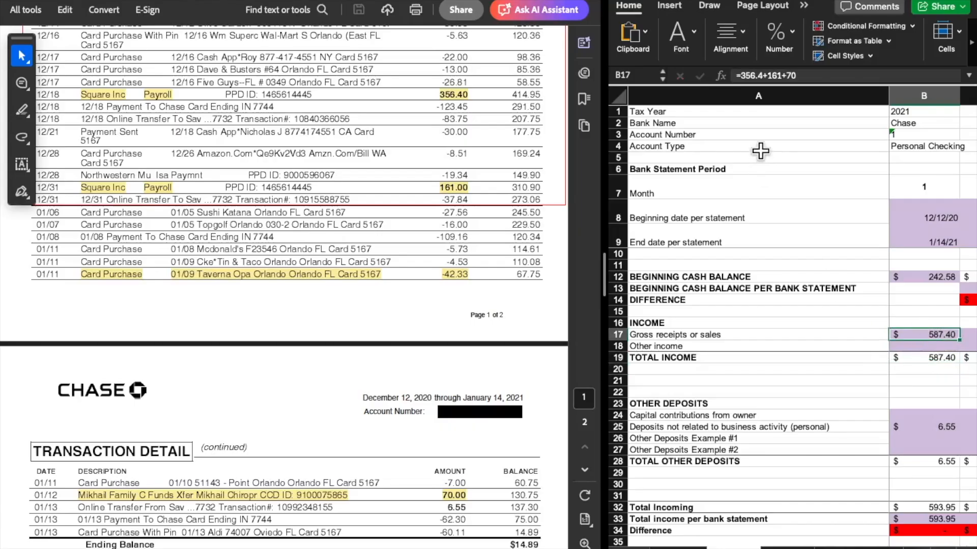
left_click(816, 73)
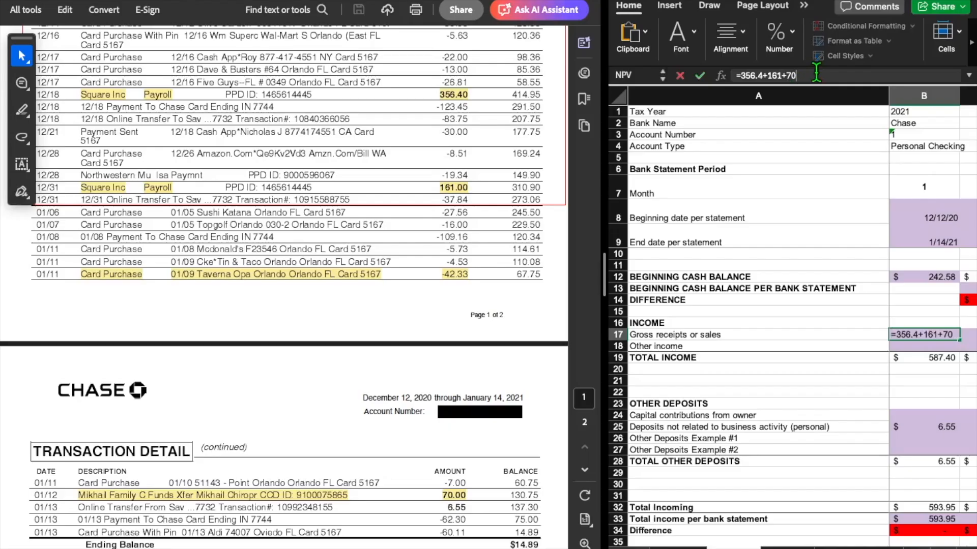
key("Return")
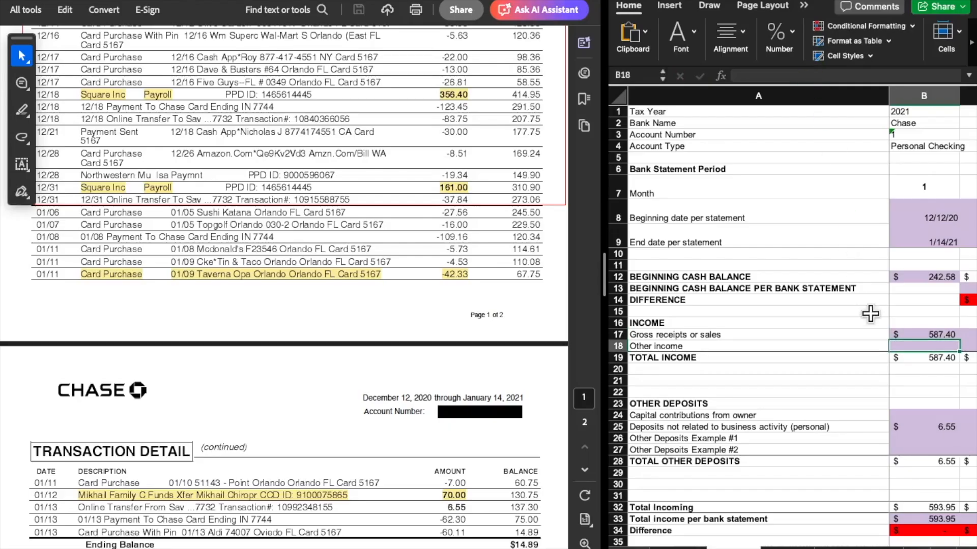
Review the month 1 Gross receipts or sales entry and the OTHER DEPOSITS section through its total
left_click(931, 334)
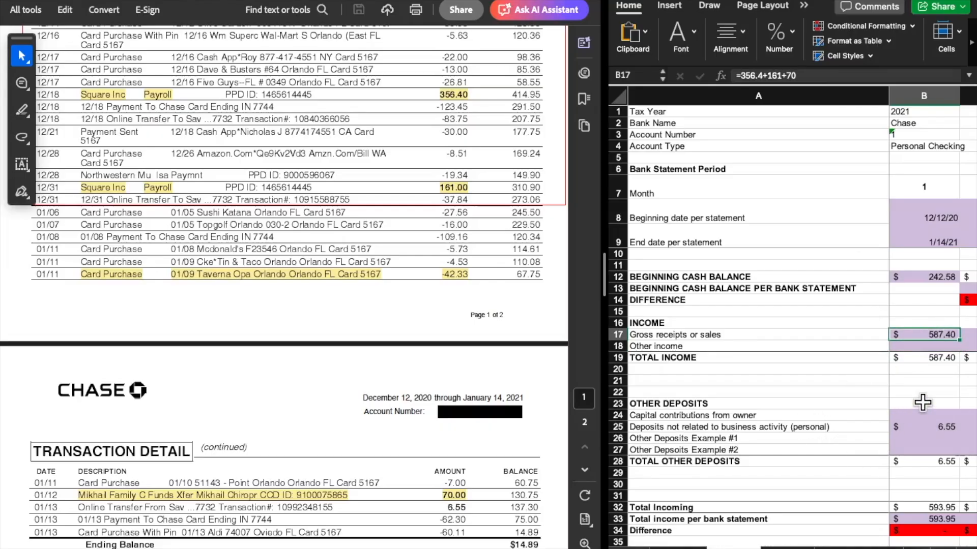
scroll(922, 402, "down", 3)
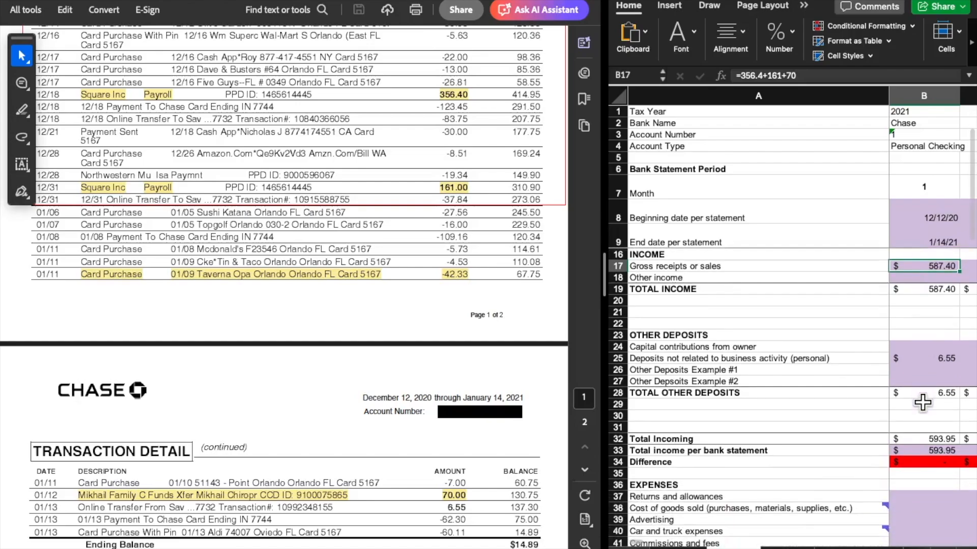
left_click_drag(691, 334, 722, 358)
left_click_drag(847, 395, 912, 397)
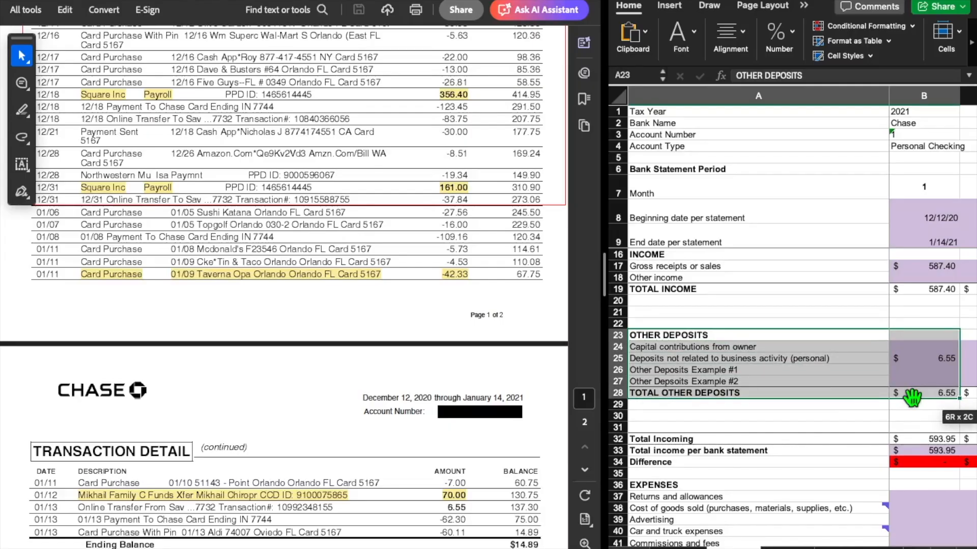
Match the month 1 deposit not related to business activity to the 01/13 online transfer on statement page 2
left_click(926, 360)
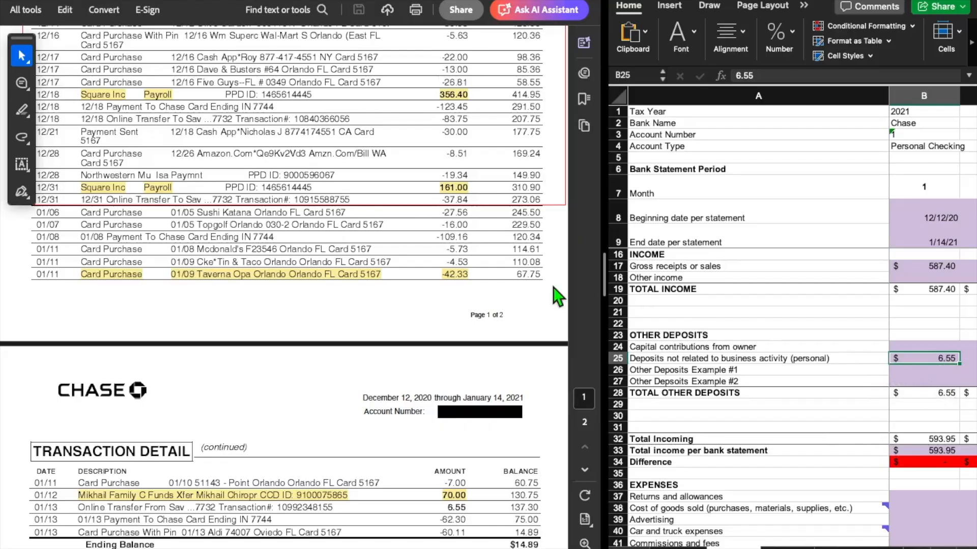
scroll(433, 329, "down", 2)
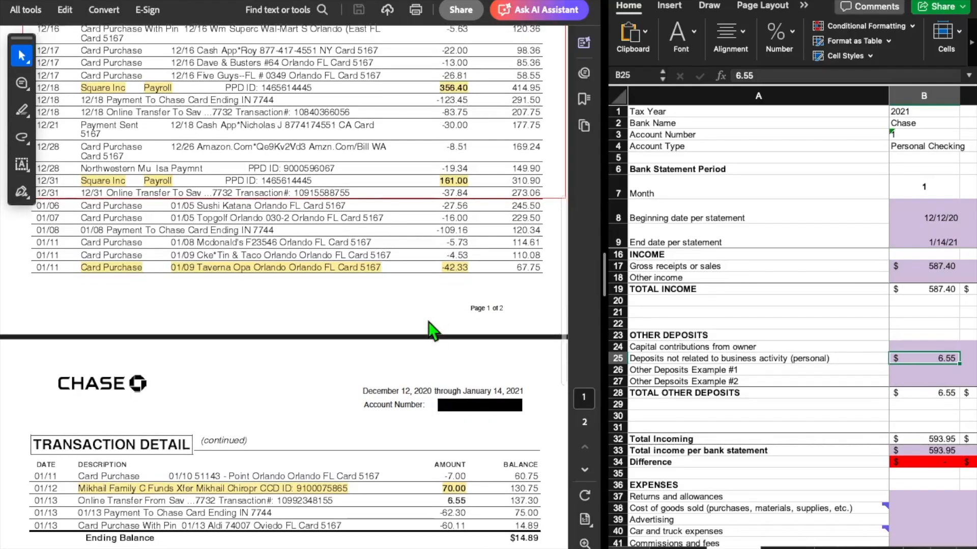
left_click(85, 462)
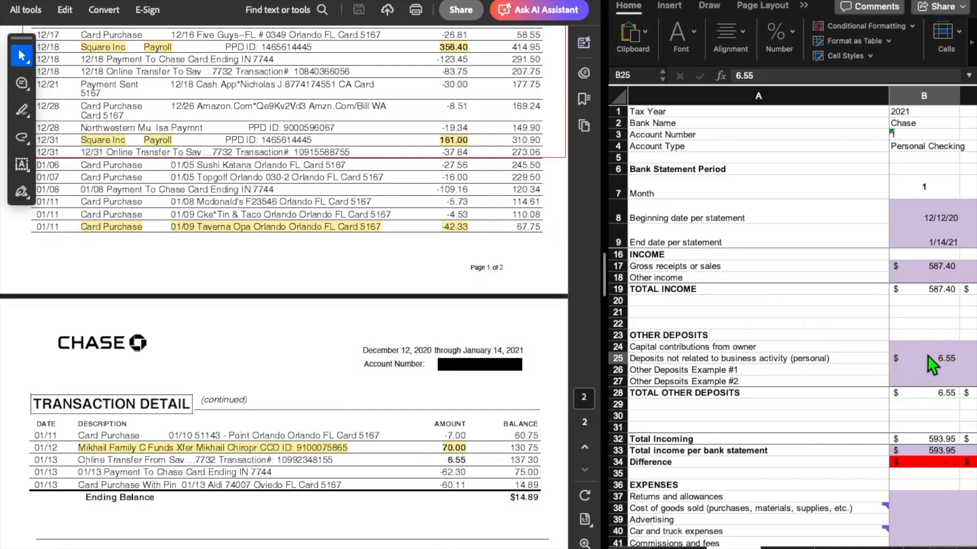
left_click(941, 362)
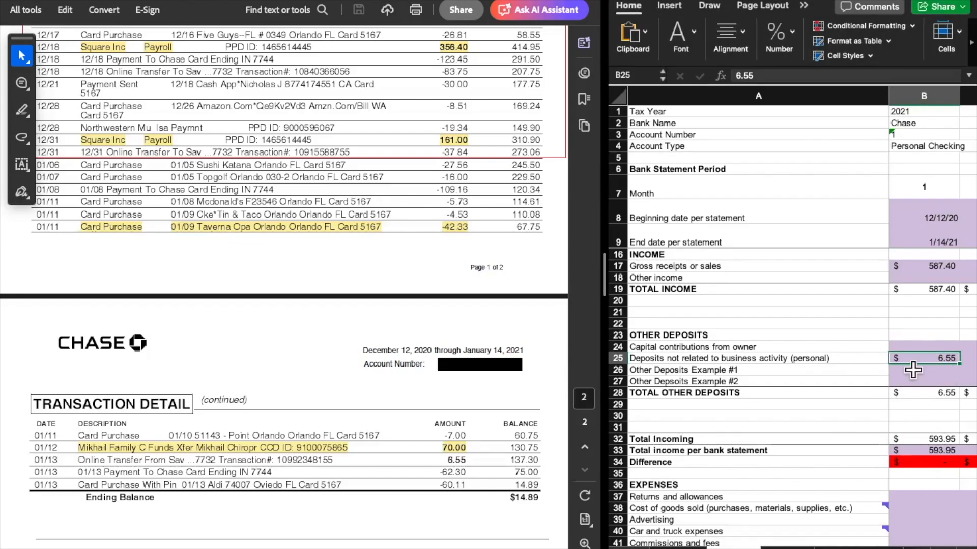
Inspect the month 1 Total Incoming formula and the two totals it adds, leaving the formula as it is
scroll(924, 408, "down", 1)
scroll(924, 408, "down", 1)
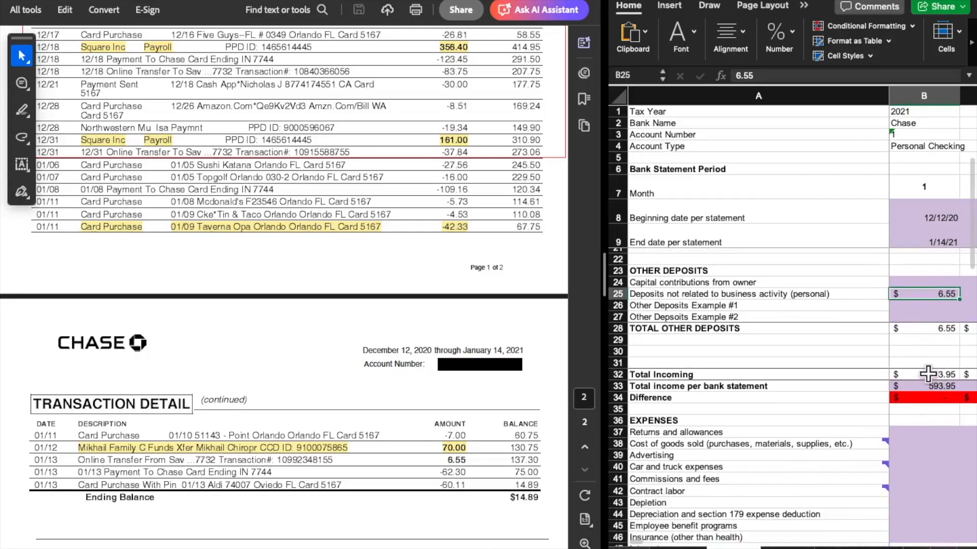
double_click(929, 377)
scroll(944, 458, "up", 4)
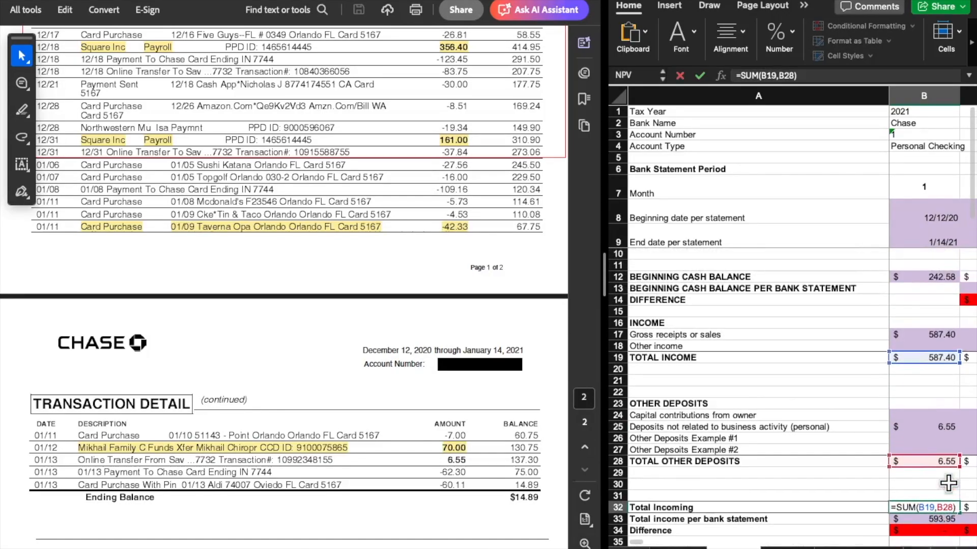
scroll(902, 394, "down", 3)
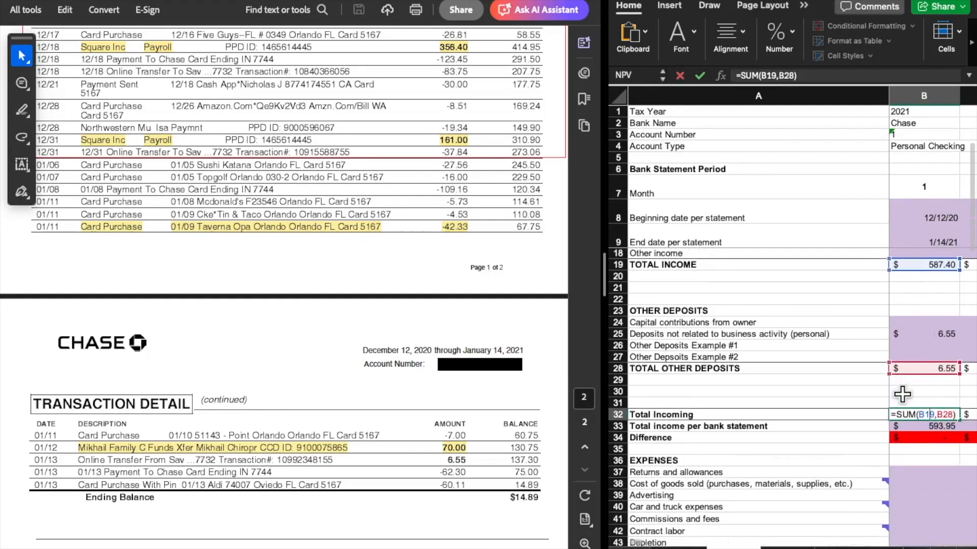
key("Return")
scroll(902, 395, "up", 2)
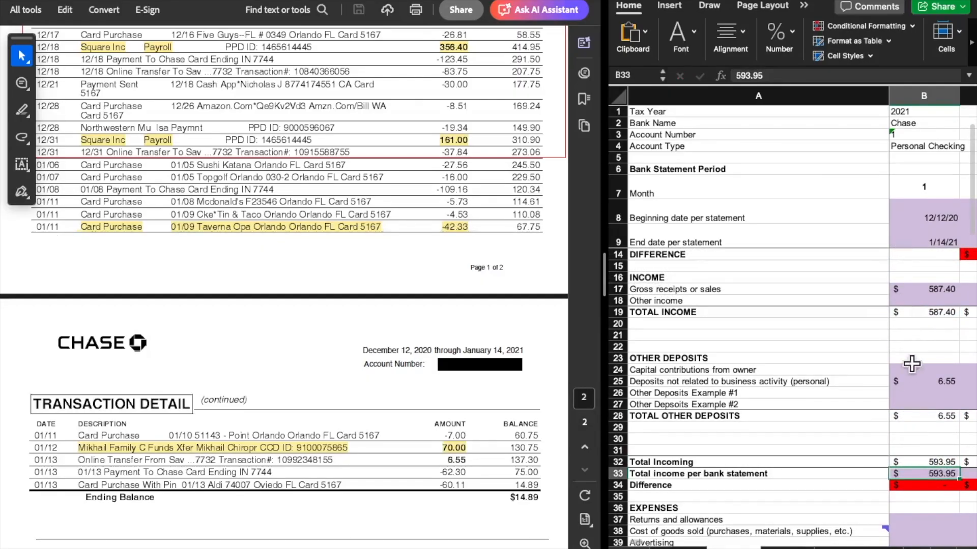
Compare month 1 Total Incoming and Total income per bank statement with Deposits and Additions in the statement's Checking Summary
scroll(912, 370, "down", 3)
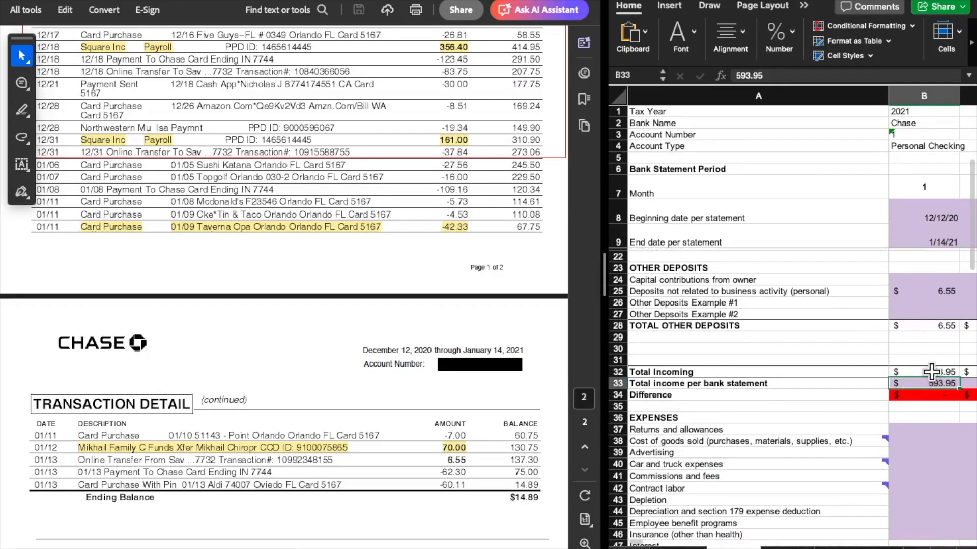
left_click(931, 372)
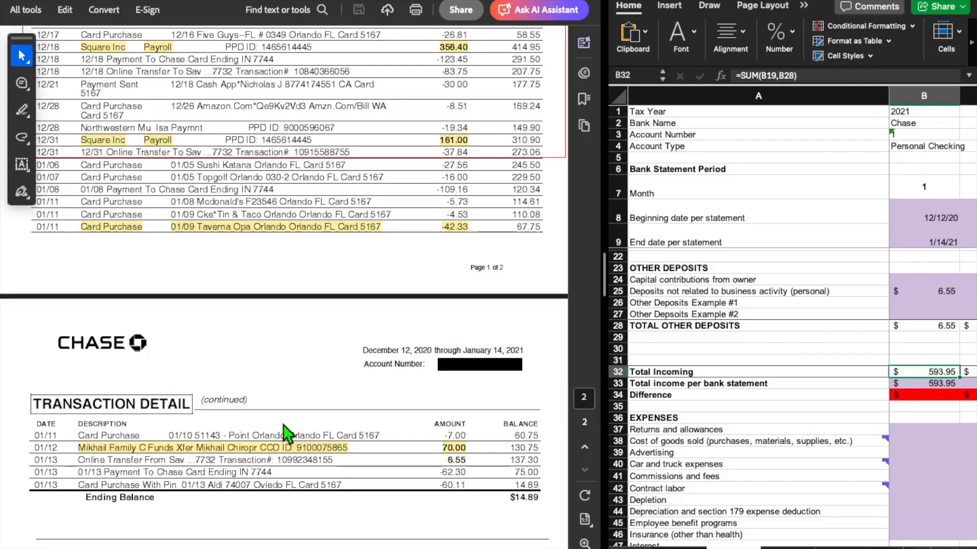
scroll(283, 426, "up", 6)
scroll(283, 425, "up", 3)
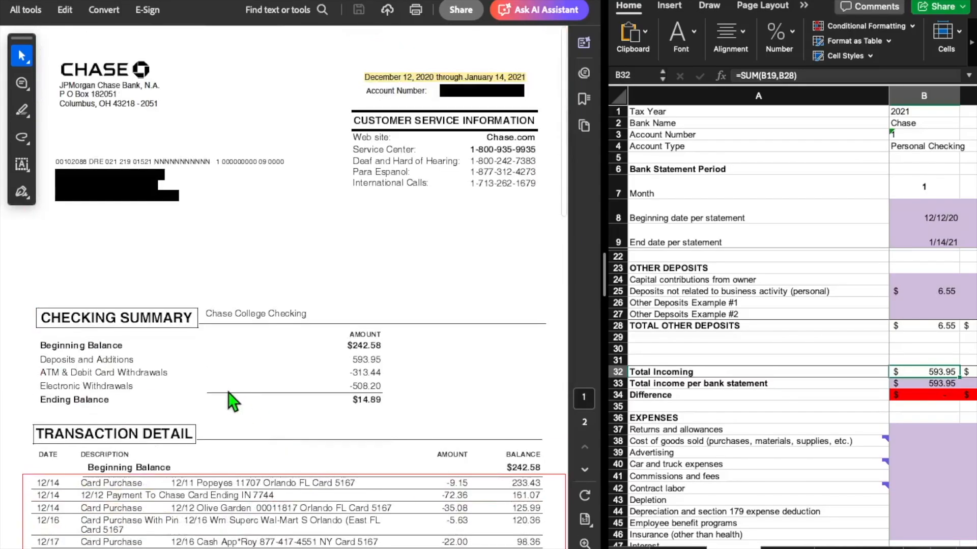
left_click(918, 384)
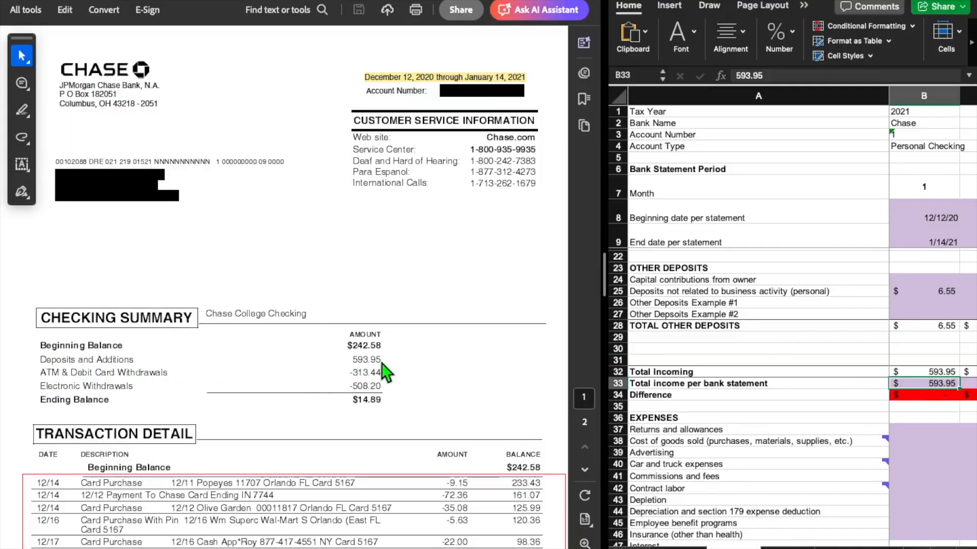
Inspect the month 1 Difference formula below Total income per bank statement, leaving its contents as they are
left_click(923, 396)
double_click(923, 396)
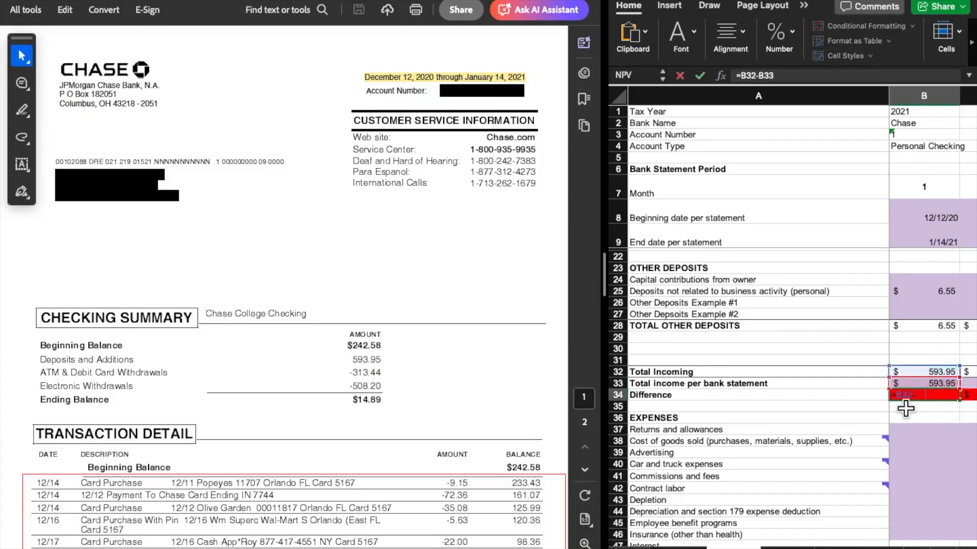
key("Return")
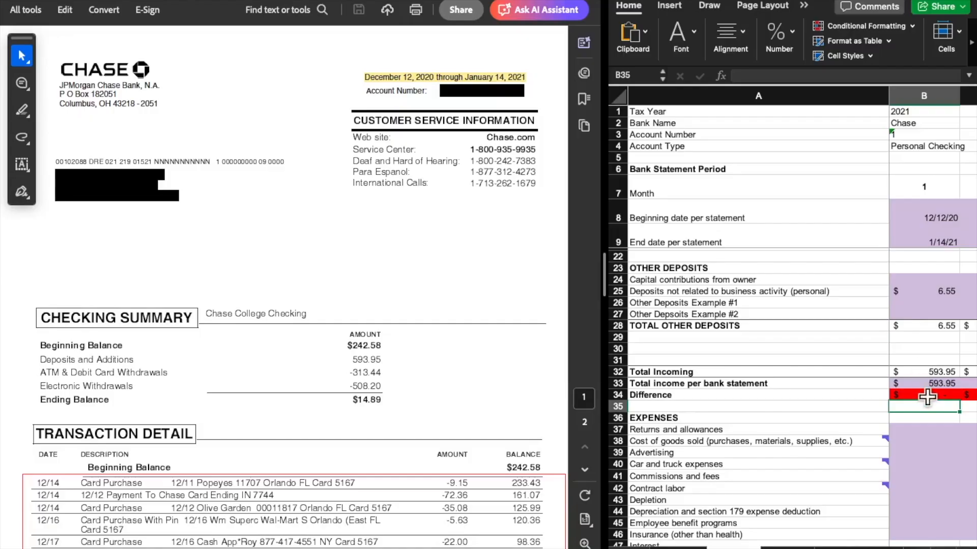
Set month 1 Deposits not related to business activity to 0 and check the Difference against the bank statement total
left_click(930, 290)
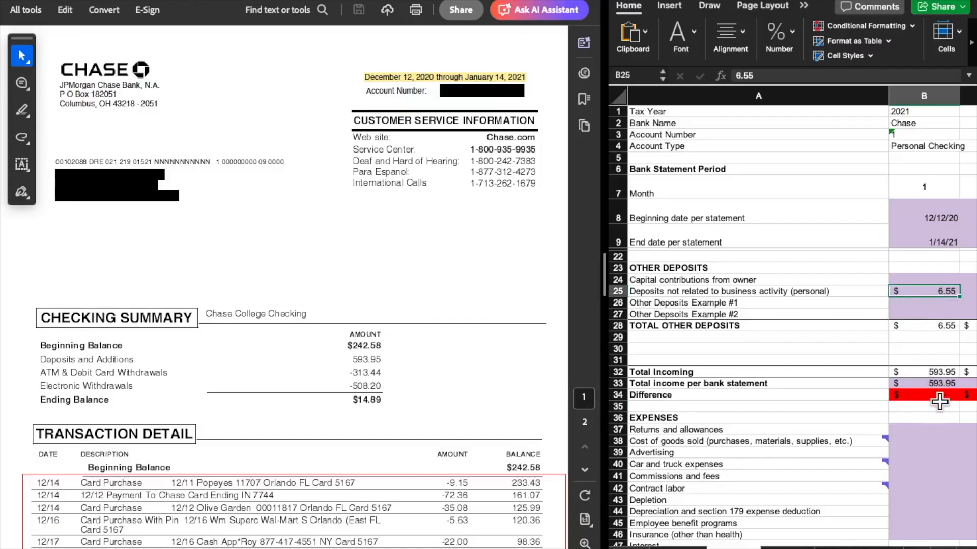
key("BackSpace")
key("Return")
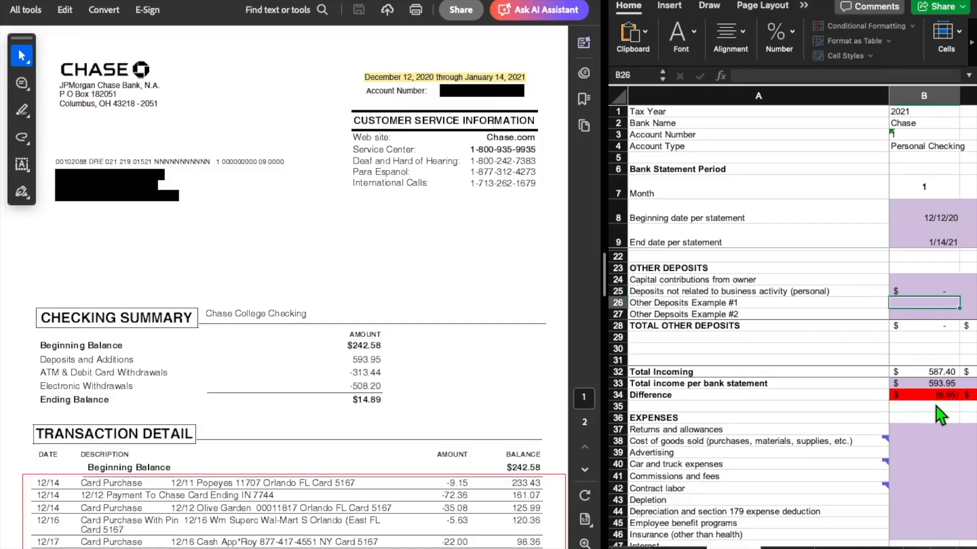
left_click(939, 395)
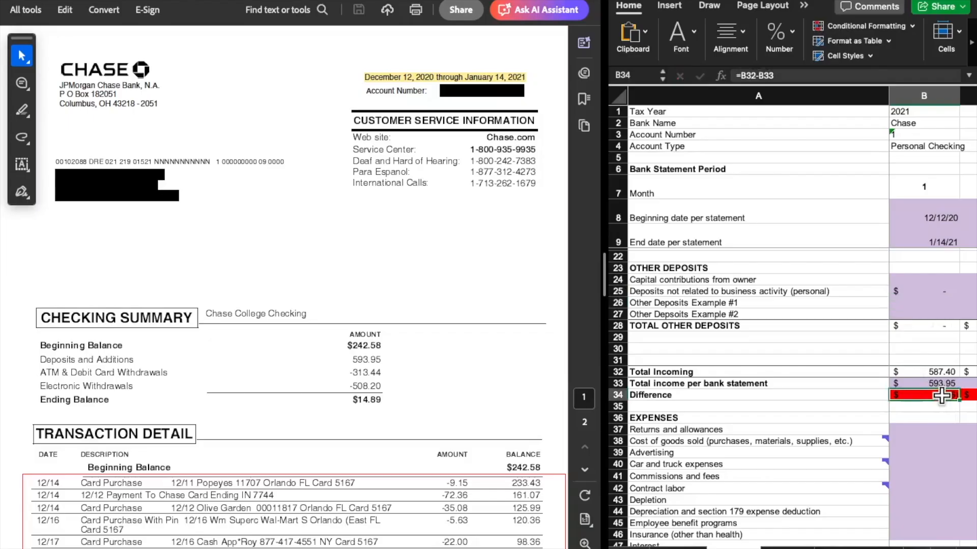
left_click(913, 384)
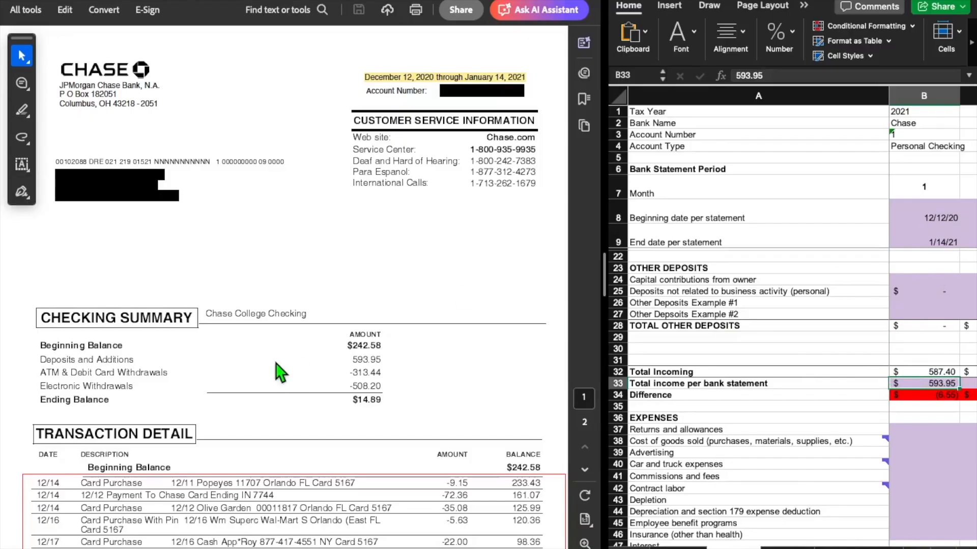
Find the 01/13 online transfer on the statement and enter 6.55 as month 1 Deposits not related to business activity
scroll(276, 363, "down", 10)
scroll(276, 364, "down", 6)
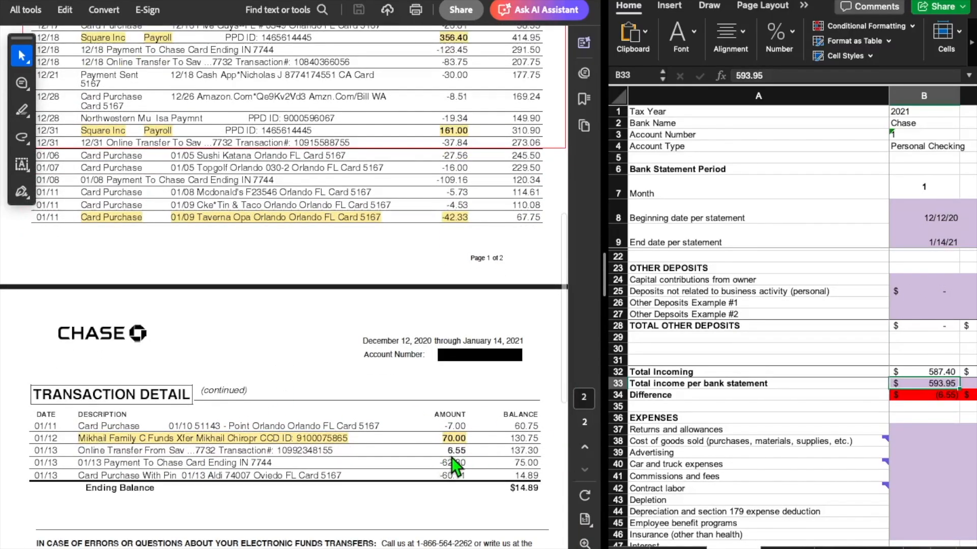
left_click(924, 294)
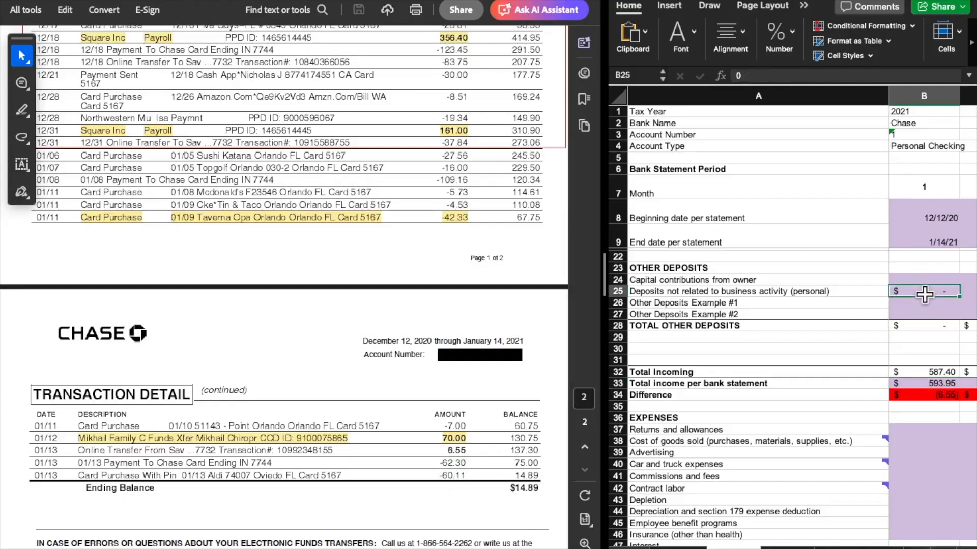
type("6.55")
key("Return")
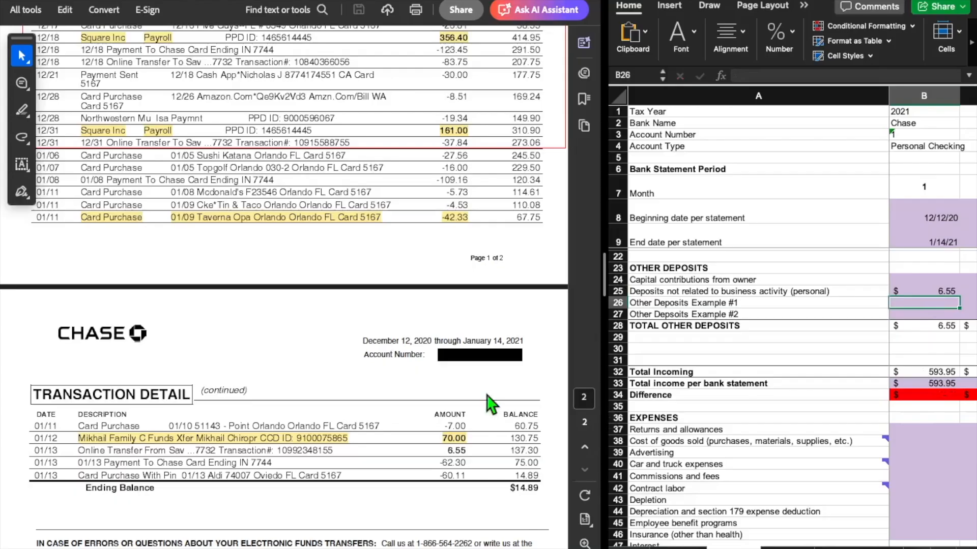
Review the EXPENSES categories and examine the month 1 Deductible meals entry
scroll(905, 417, "down", 6)
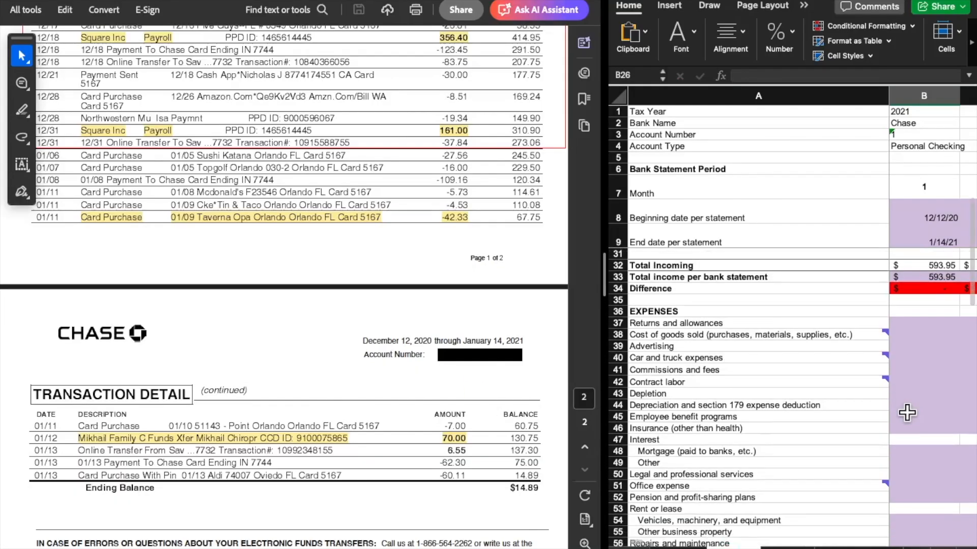
scroll(905, 417, "down", 3)
scroll(468, 291, "up", 3)
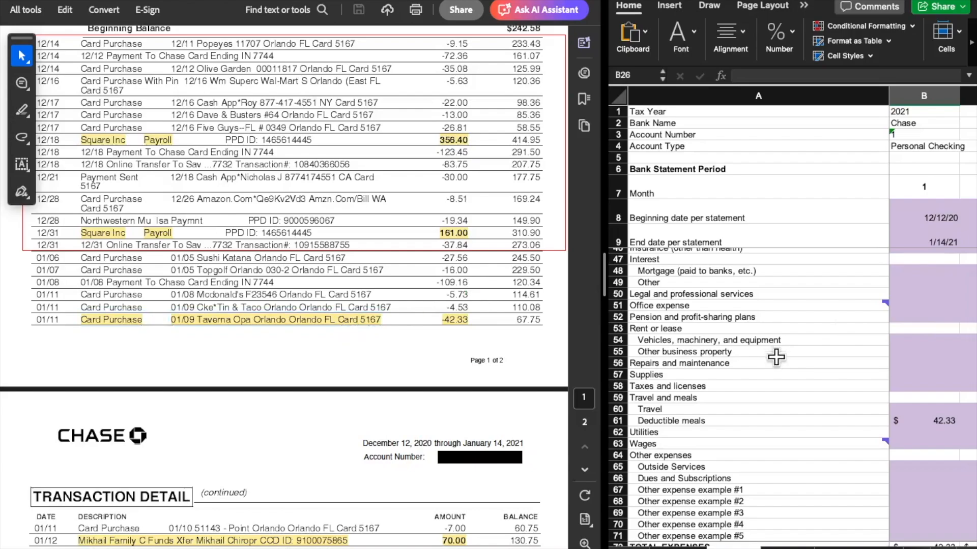
scroll(918, 331, "down", 3)
scroll(918, 331, "up", 1)
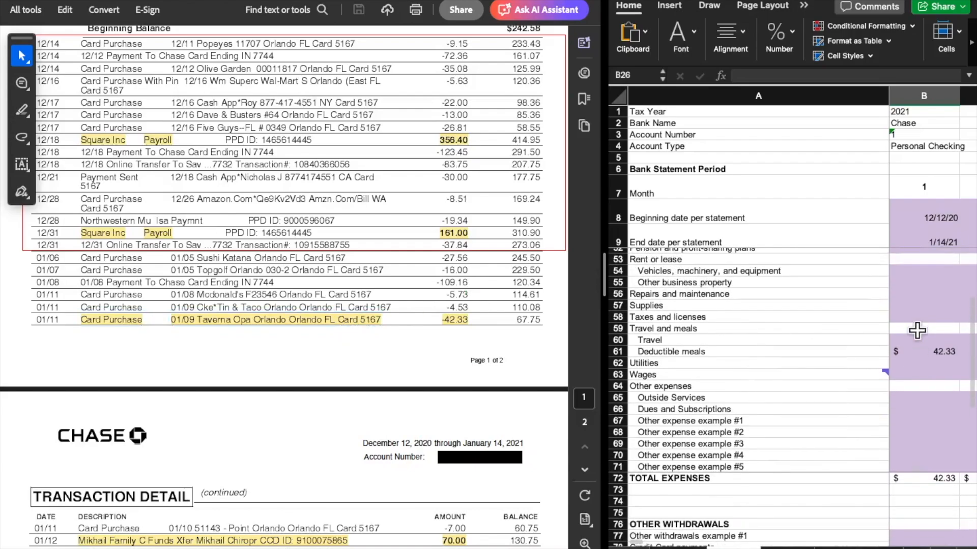
left_click(727, 352)
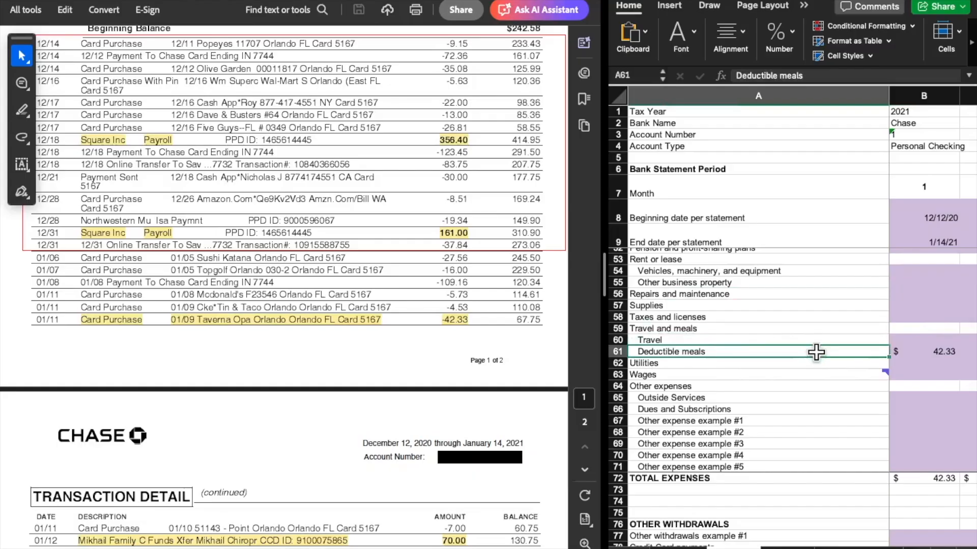
left_click(939, 352)
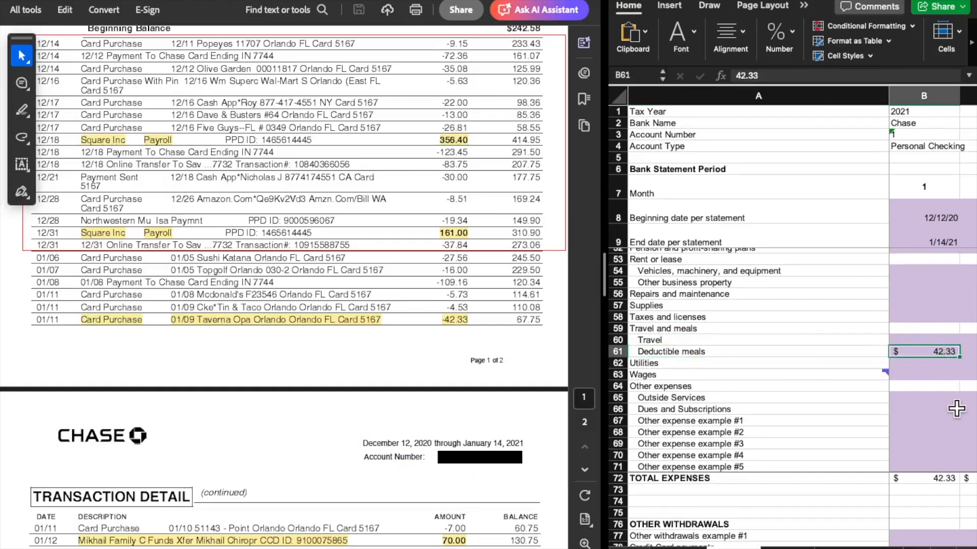
Match the Deductible meals amount to the highlighted Taverna Opa card purchase among the statement's transactions
left_click(272, 323)
left_click(443, 288)
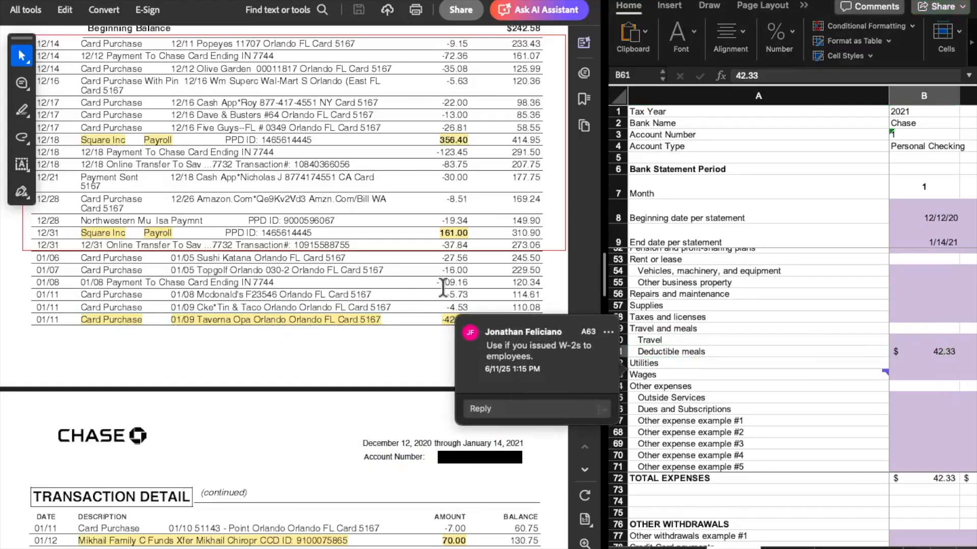
left_click(515, 249)
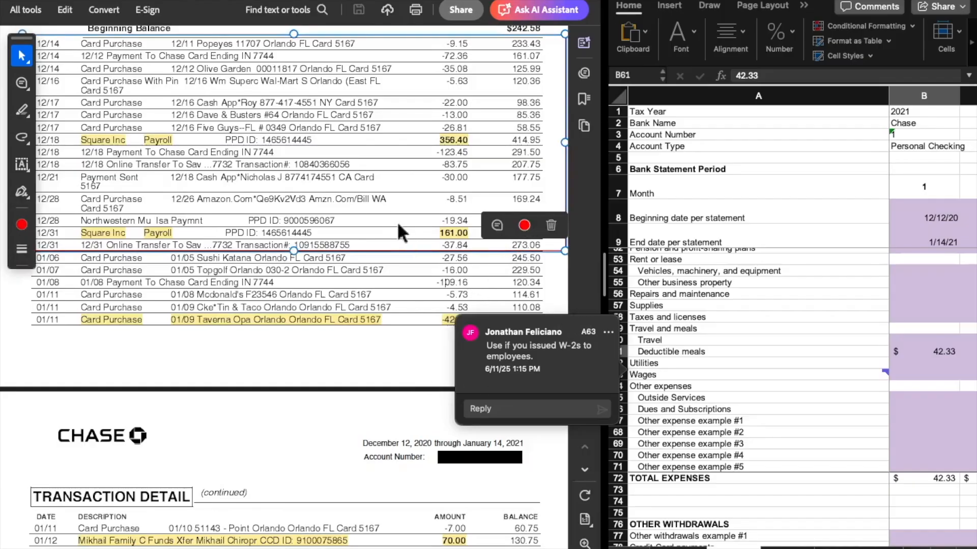
left_click(913, 418)
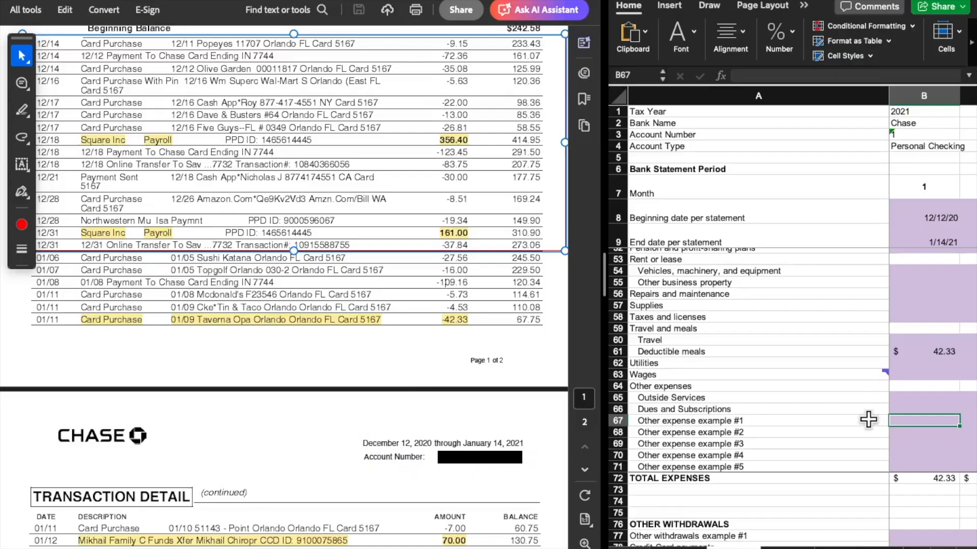
left_click(946, 355)
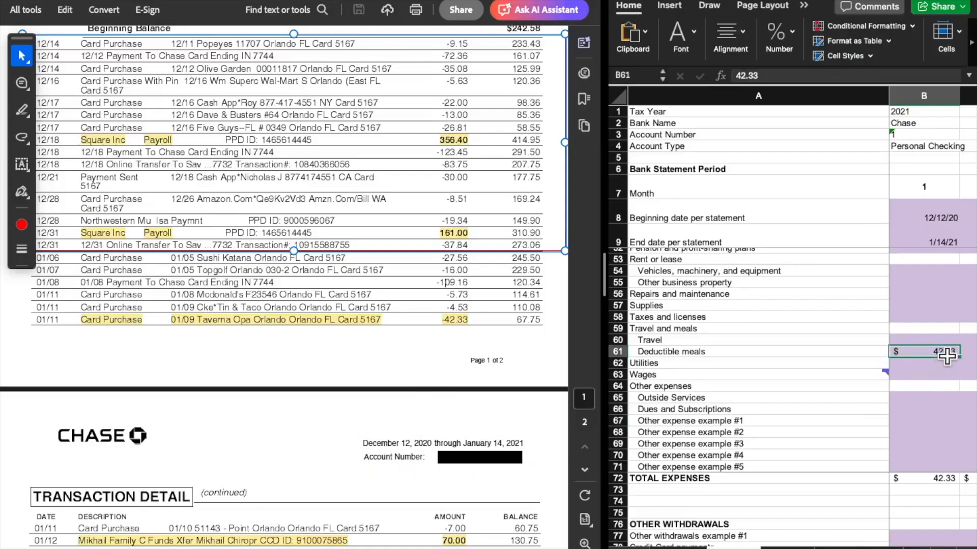
Try itemizing the month 1 Withdrawals not related to business activity (personal) as =9.15+72 and leave the entry blank
scroll(328, 277, "up", 3)
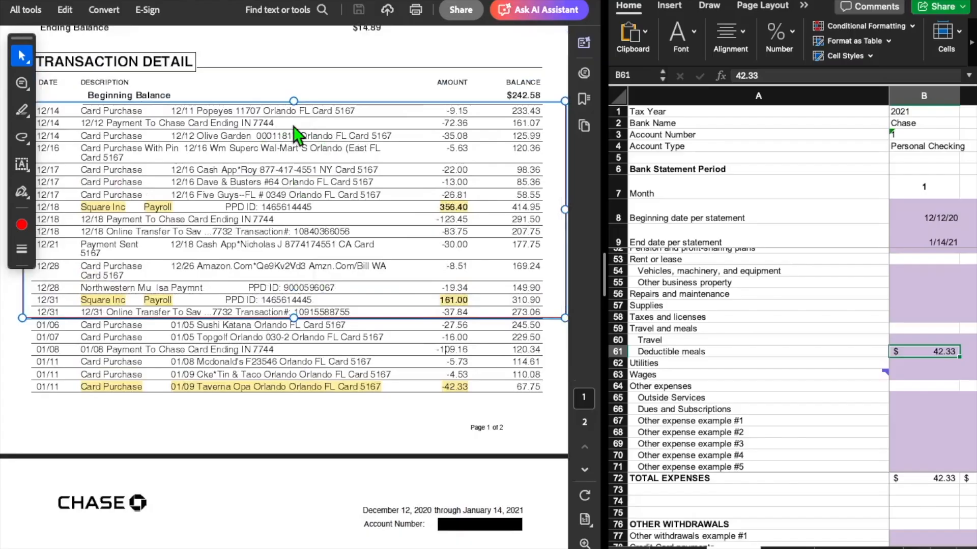
scroll(910, 394, "down", 8)
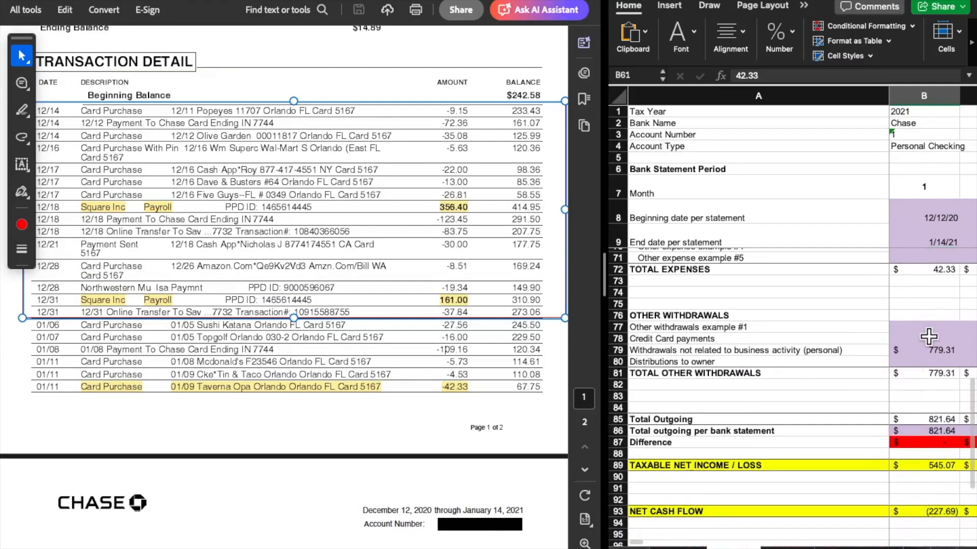
left_click(931, 351)
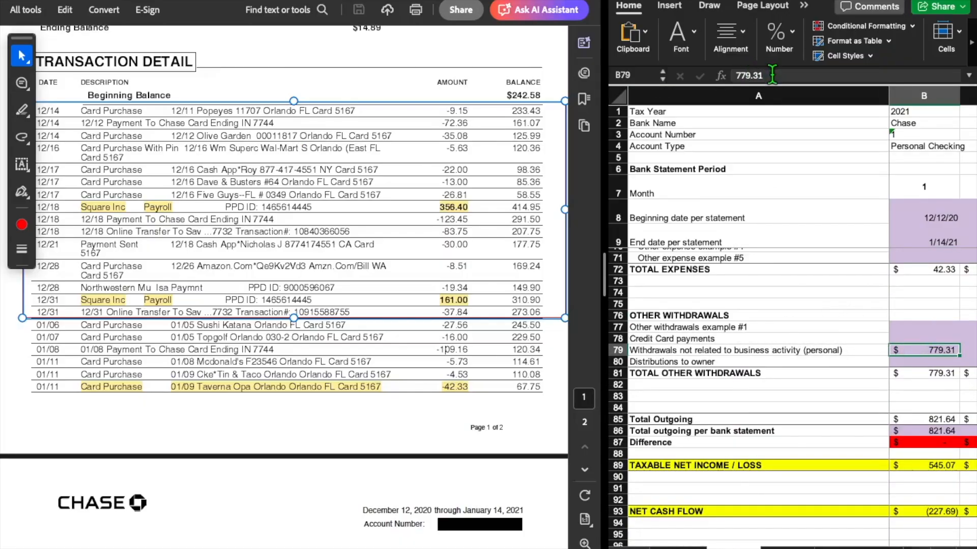
type("=")
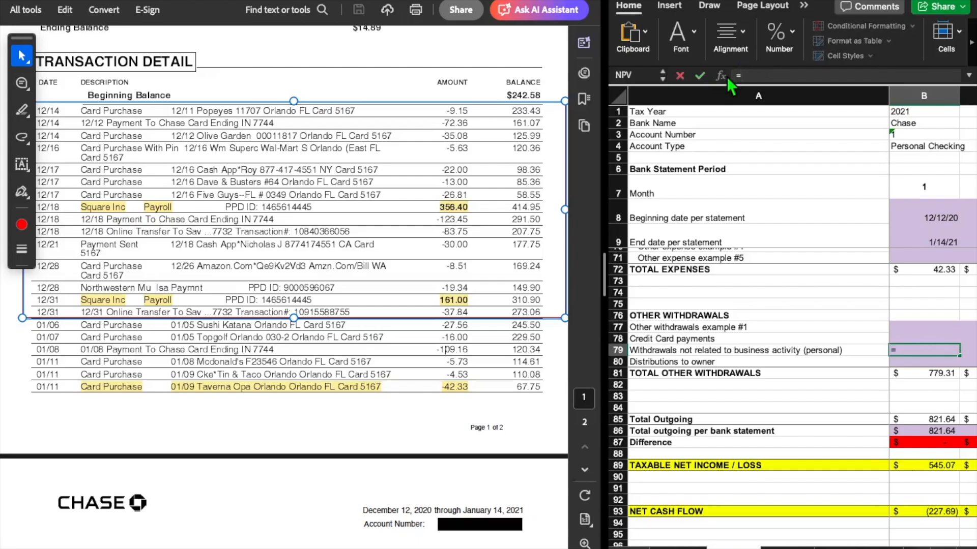
type("9.15+72")
key("BackSpace")
key("BackSpace")
key("BackSpace")
key("BackSpace")
key("BackSpace")
key("BackSpace")
key("BackSpace")
key("BackSpace")
key("Return")
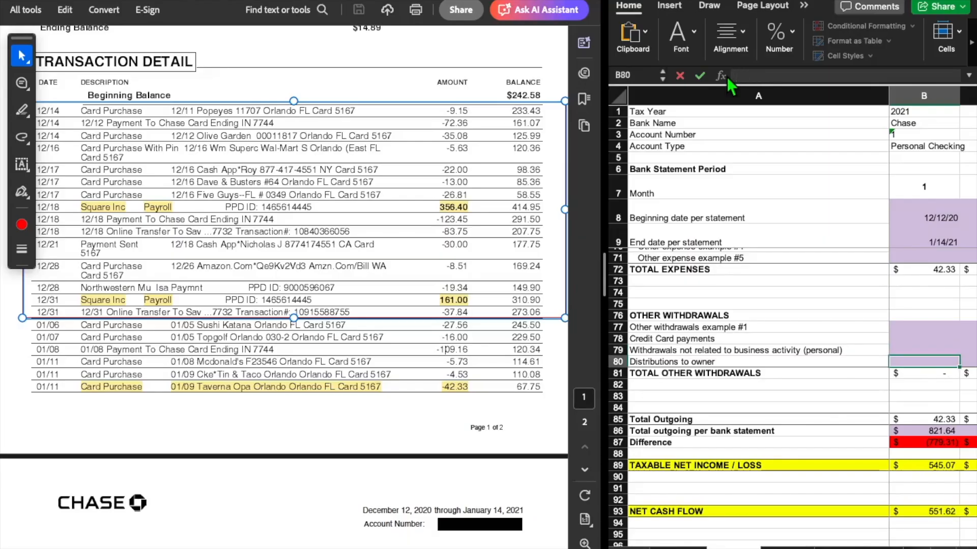
Compare the month 1 Total outgoing per bank statement formula with the withdrawal amounts in the statement's Checking Summary
scroll(933, 354, "up", 5)
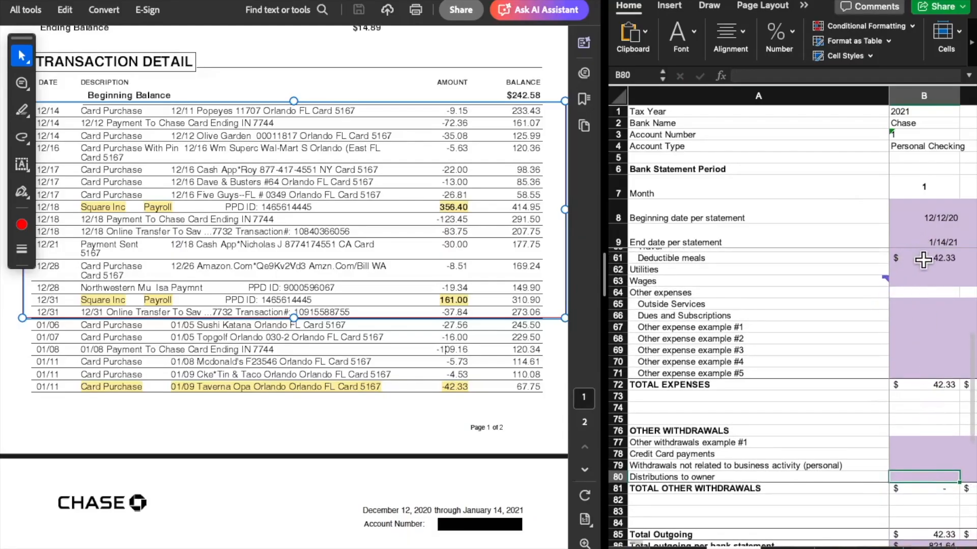
scroll(941, 309, "down", 5)
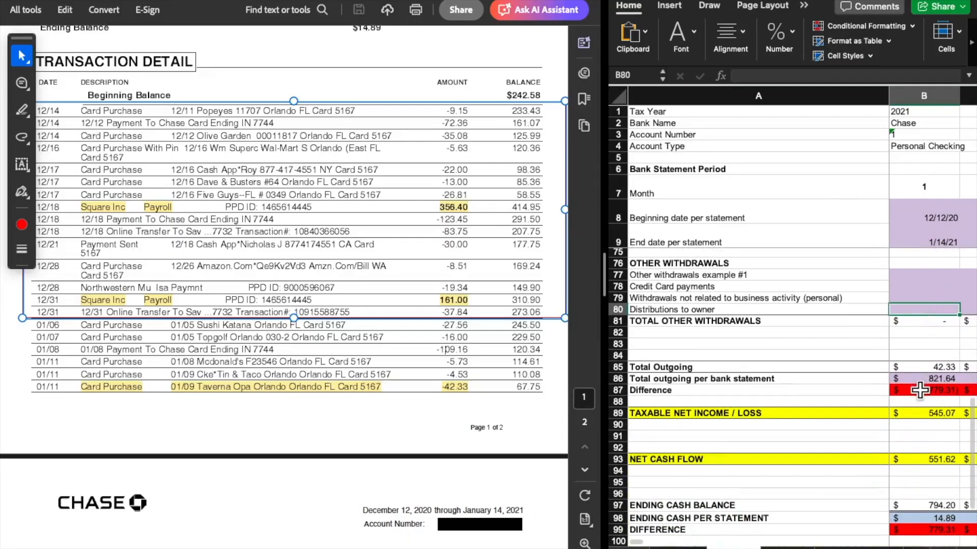
left_click(920, 379)
scroll(481, 368, "up", 3)
scroll(481, 369, "up", 5)
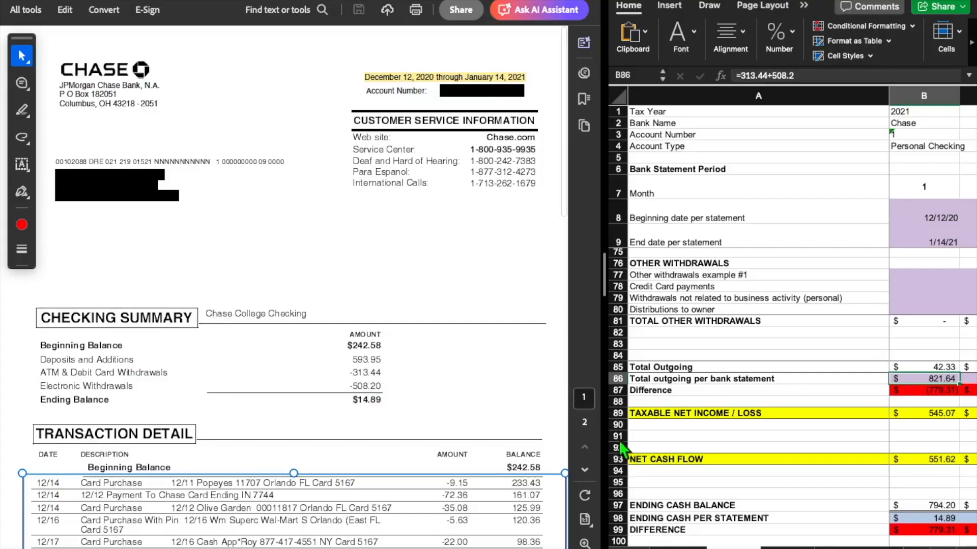
double_click(925, 379)
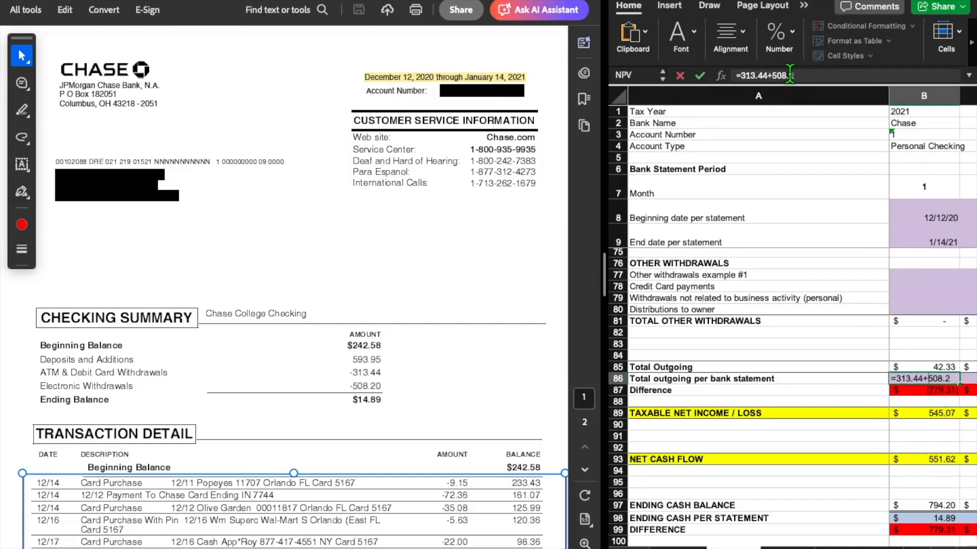
key("Return")
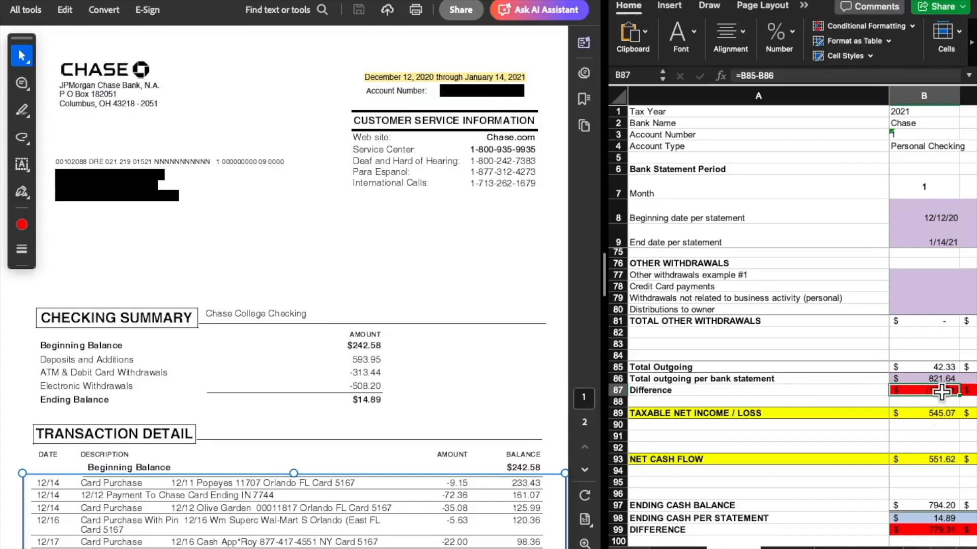
Examine the month 1 outgoing Difference against the bank statement total and the statement's transaction list
scroll(909, 380, "down", 2)
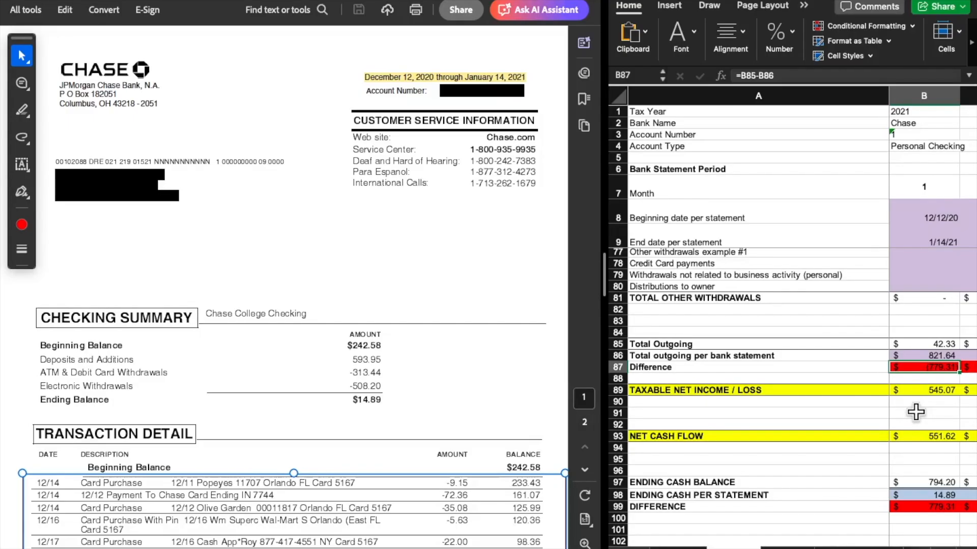
scroll(916, 412, "up", 1)
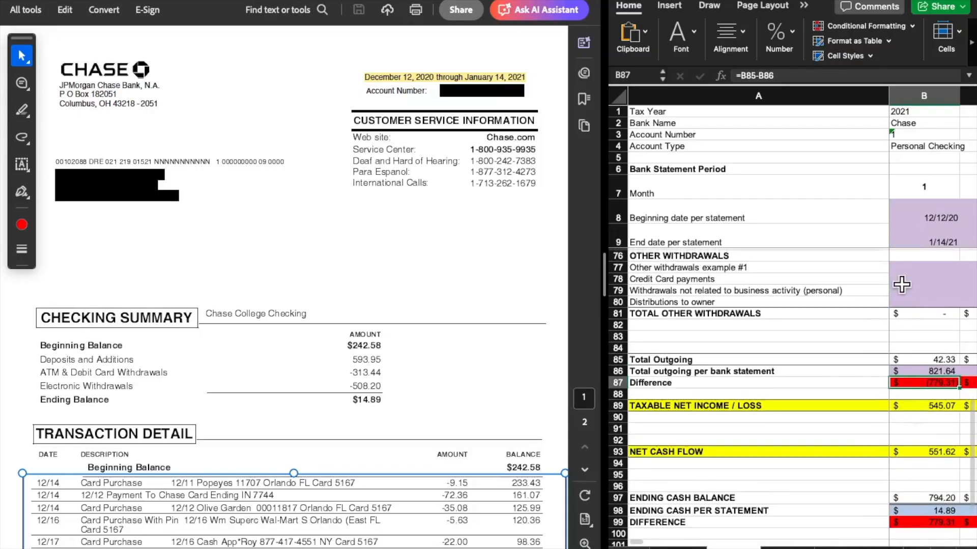
scroll(460, 422, "down", 5)
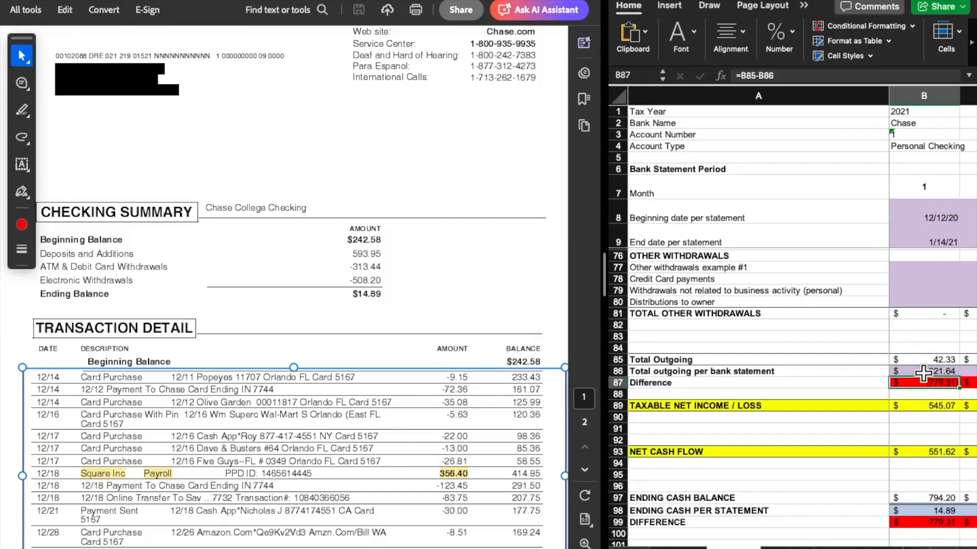
left_click(916, 372)
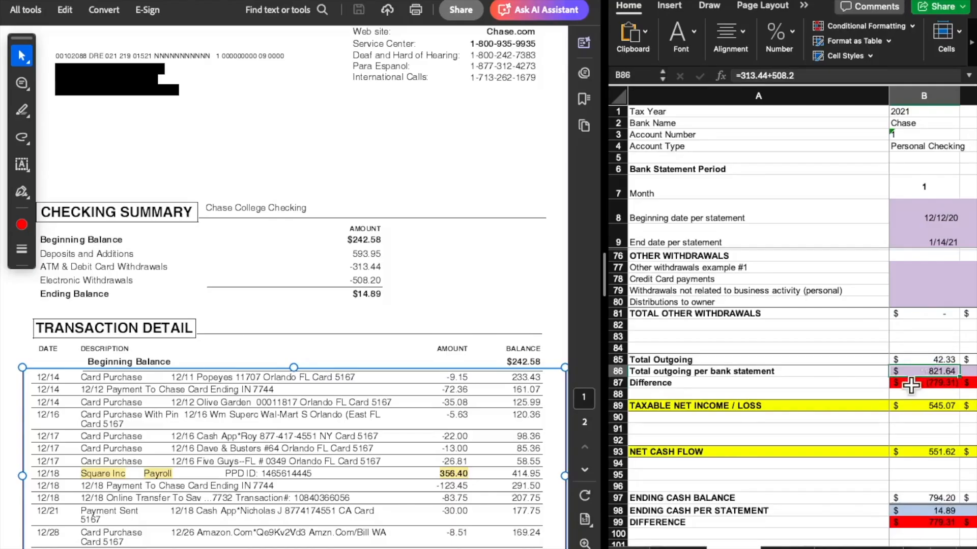
left_click(901, 386)
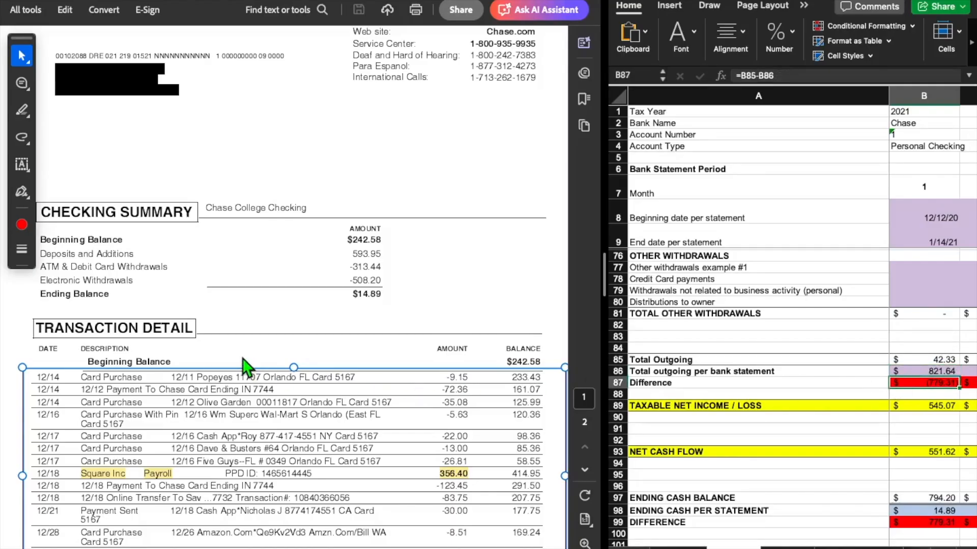
scroll(245, 368, "down", 3)
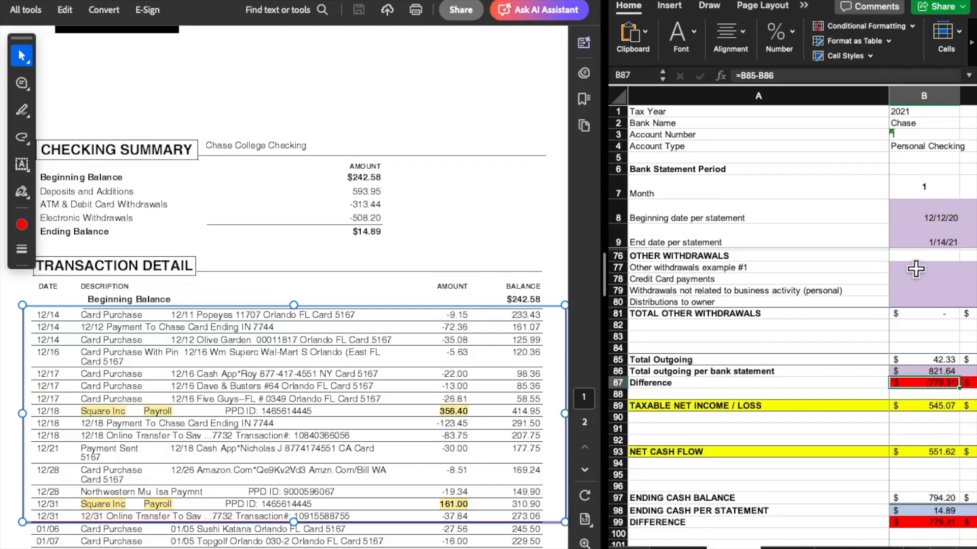
Enter 779.31 as month 1 Withdrawals not related to business activity (personal) and check the outgoing Difference
left_click(914, 267)
left_click(911, 290)
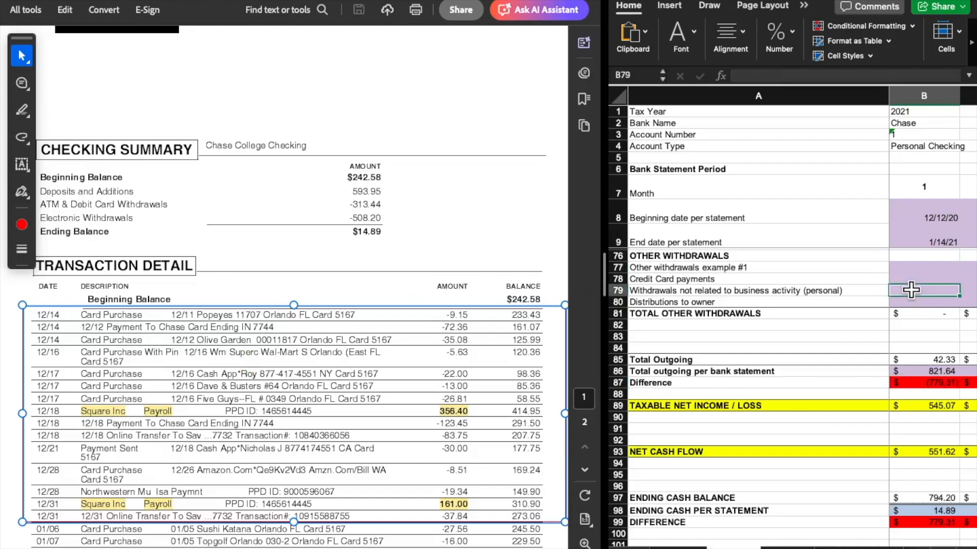
type("779.31")
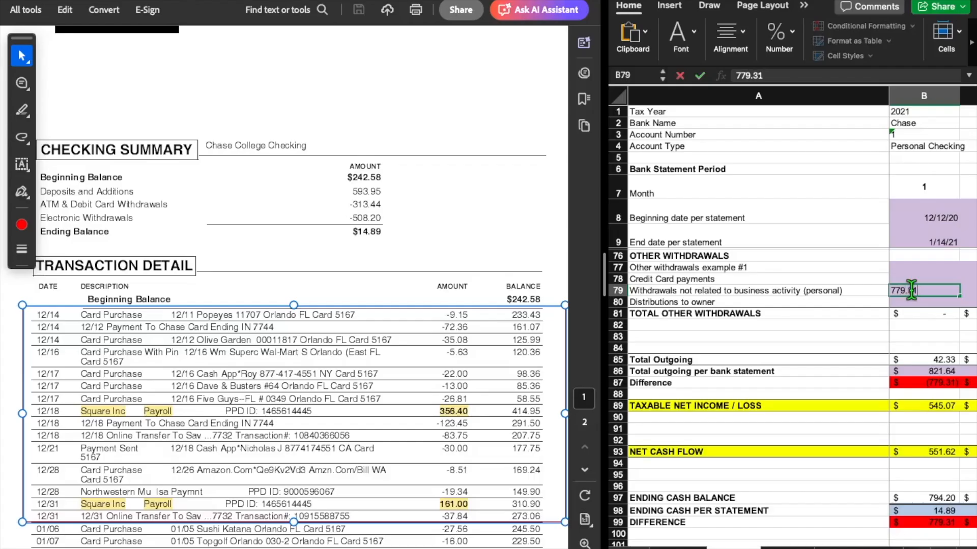
key("Return")
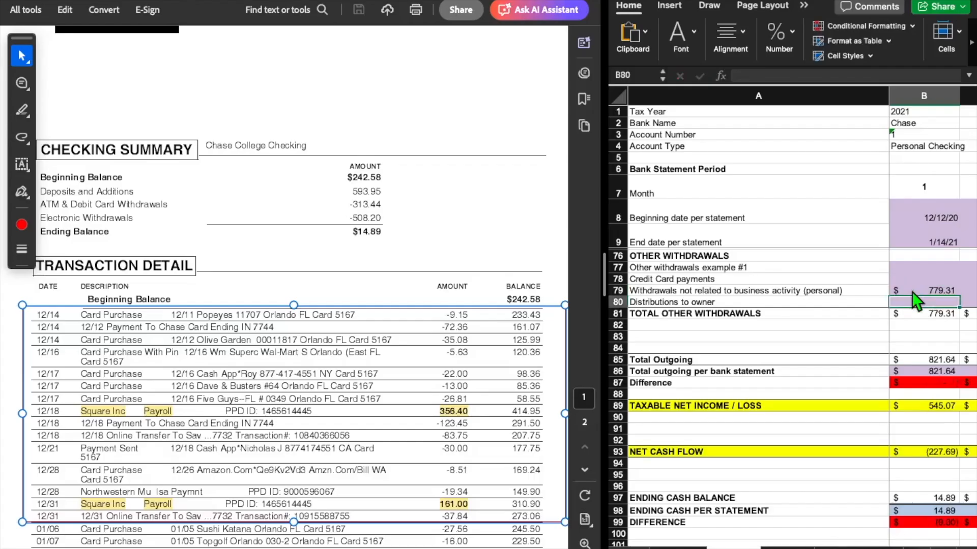
left_click(925, 389)
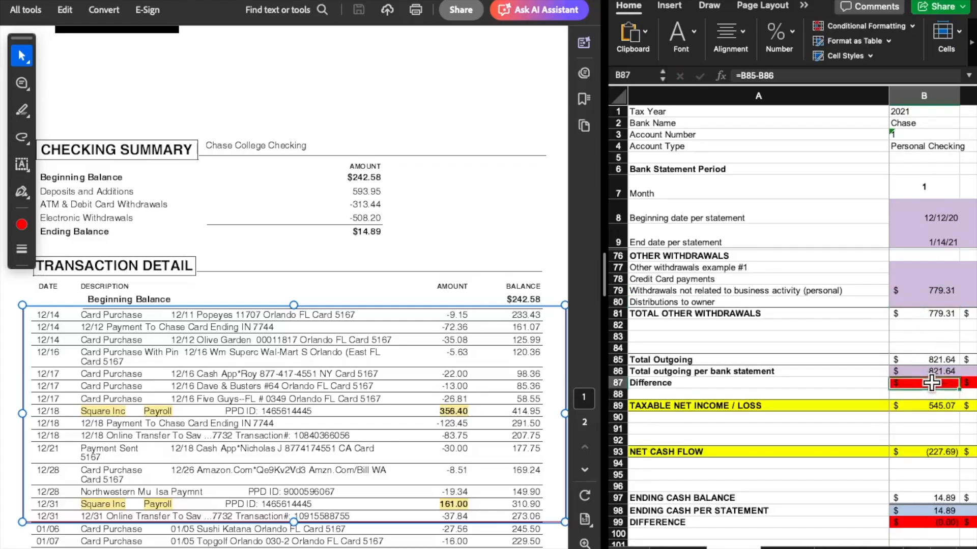
Trace the month 1 TAXABLE NET INCOME / LOSS formula to the TOTAL INCOME and TOTAL EXPENSES cells it references
scroll(912, 283, "down", 3)
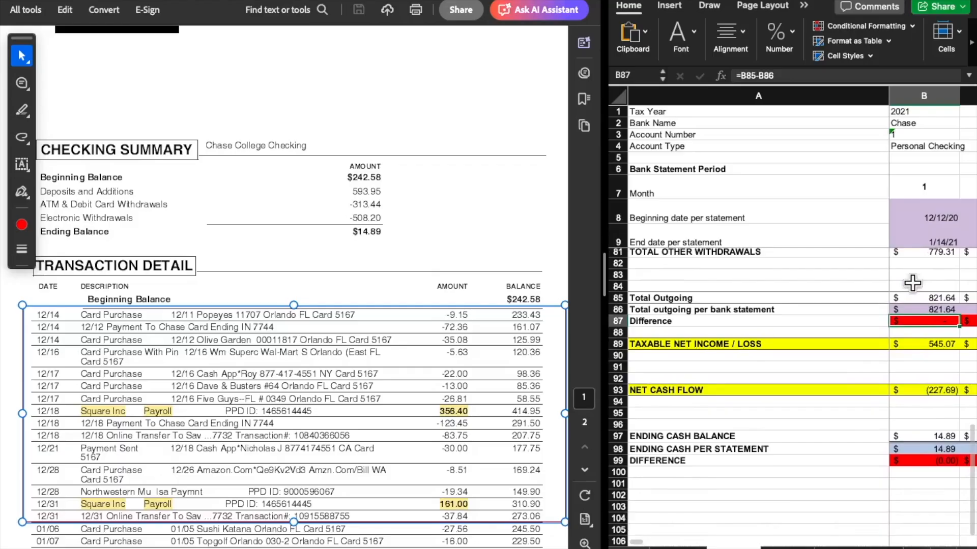
left_click(916, 344)
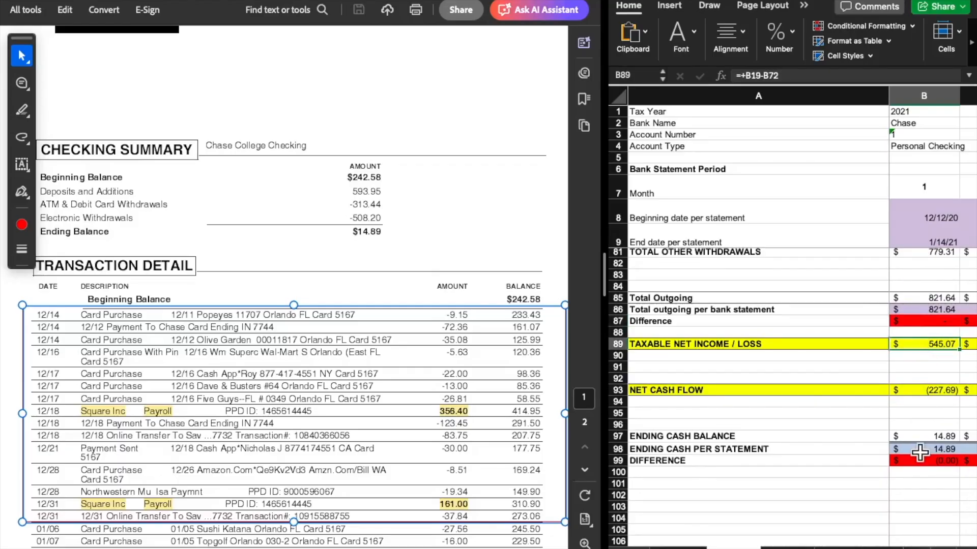
double_click(912, 346)
scroll(923, 394, "up", 10)
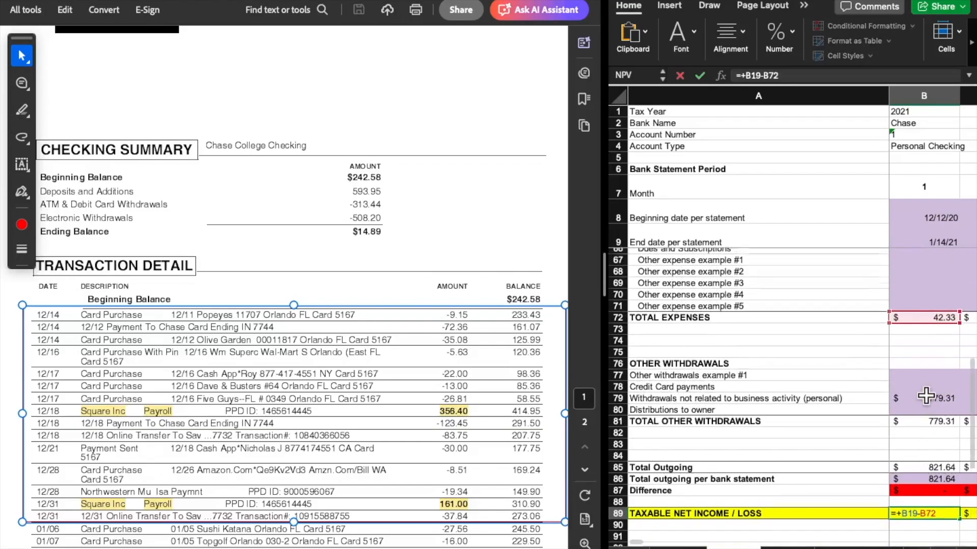
scroll(926, 396, "up", 8)
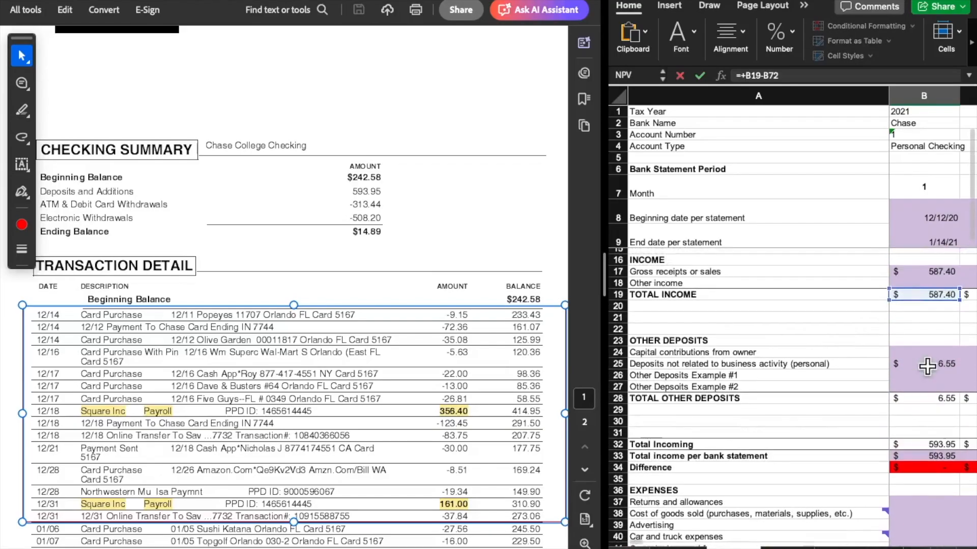
scroll(926, 403, "down", 10)
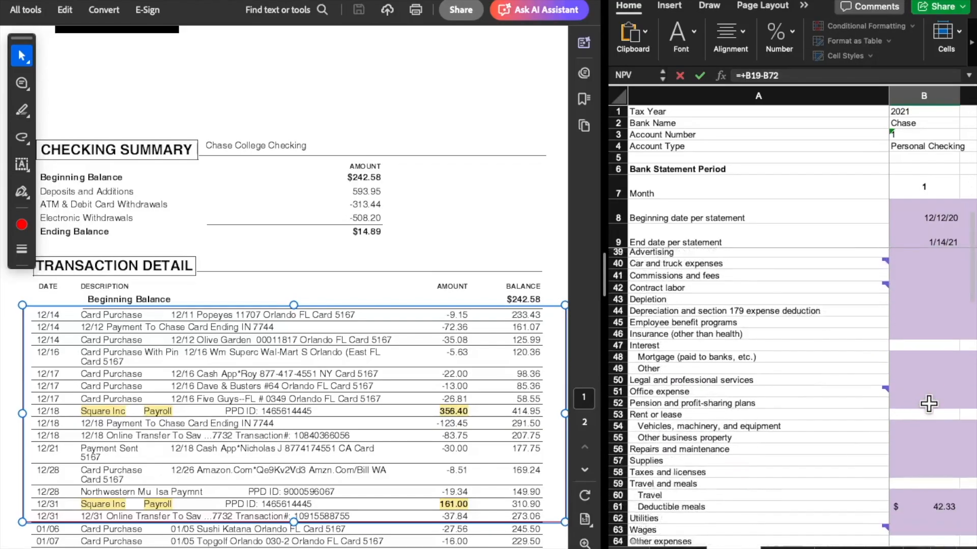
scroll(929, 404, "down", 2)
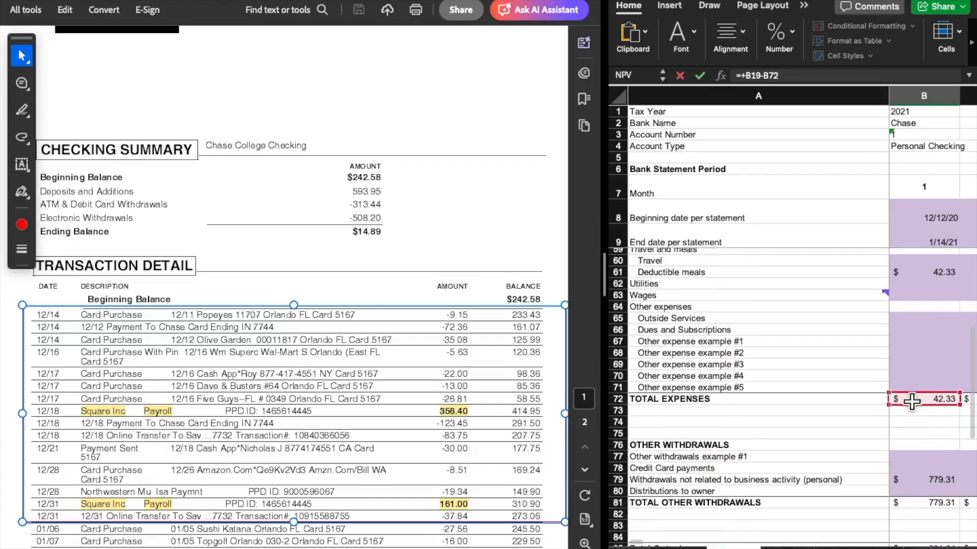
scroll(915, 432, "down", 5)
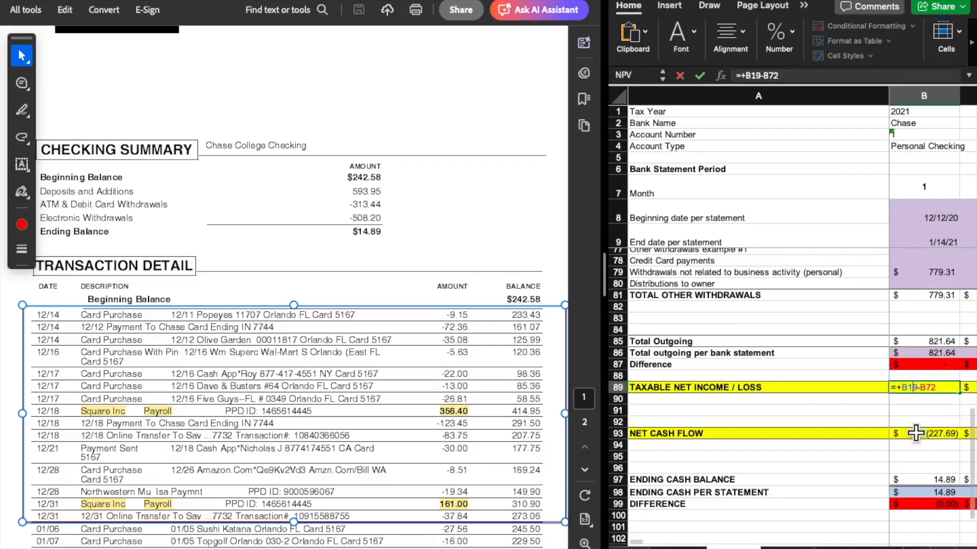
key("Return")
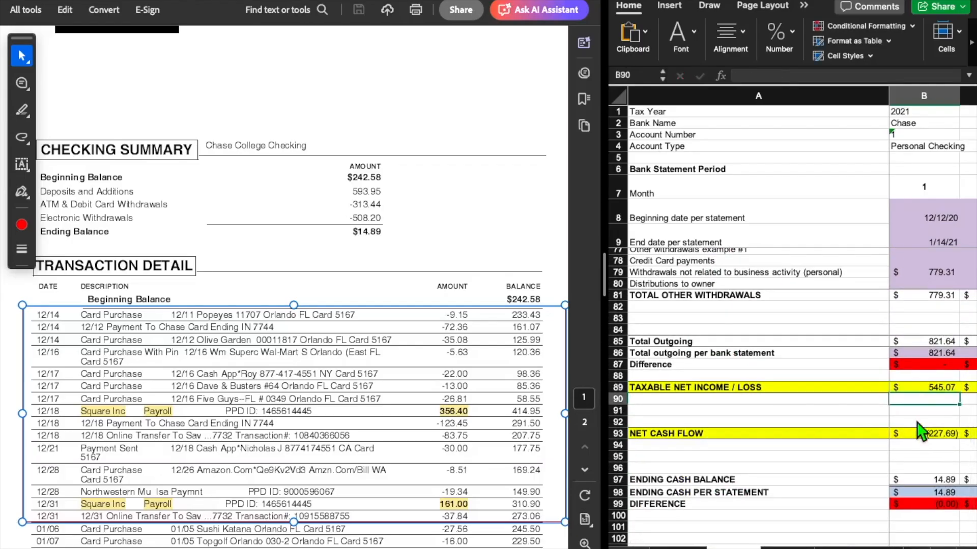
left_click(915, 389)
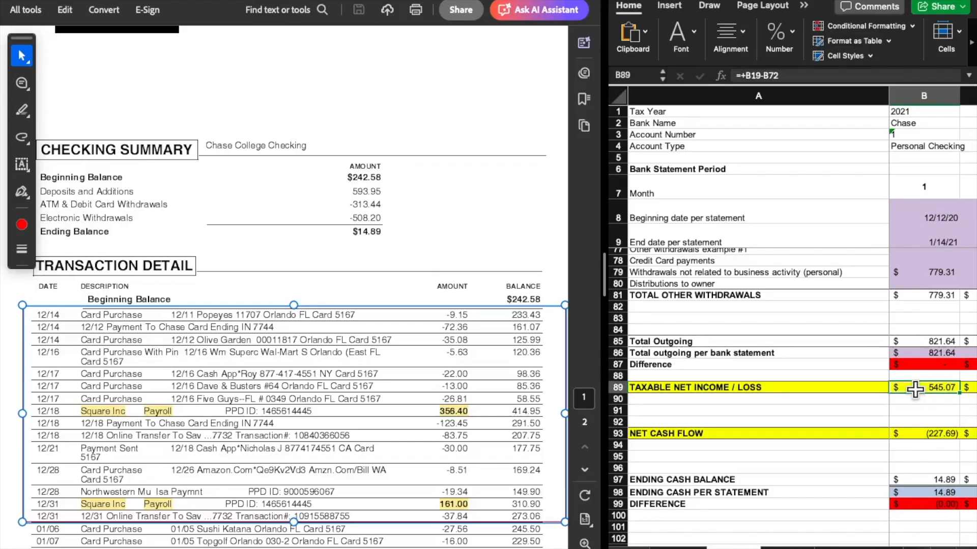
Examine the month 1 NET CASH FLOW formula and how it feeds with BEGINNING CASH BALANCE into the ENDING CASH BALANCE
left_click(916, 433)
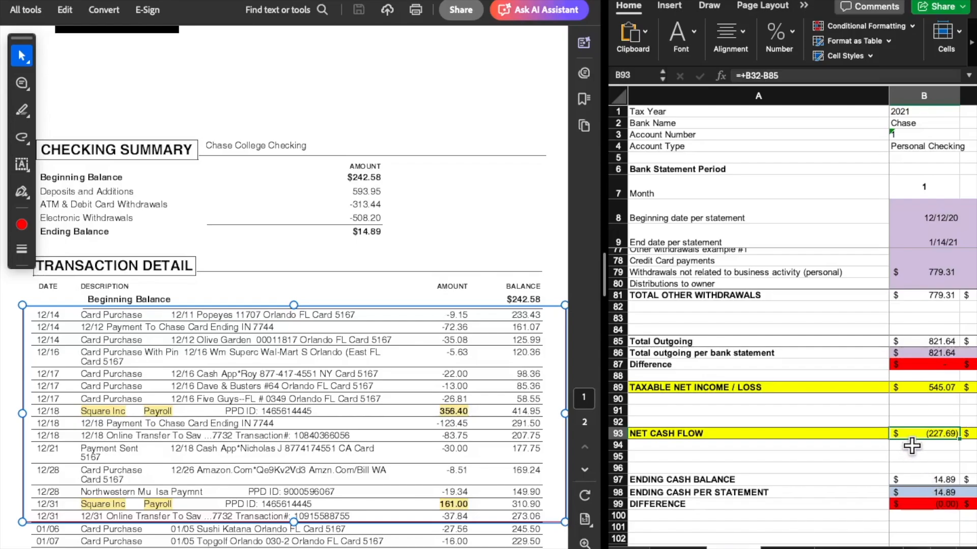
scroll(910, 437, "up", 20)
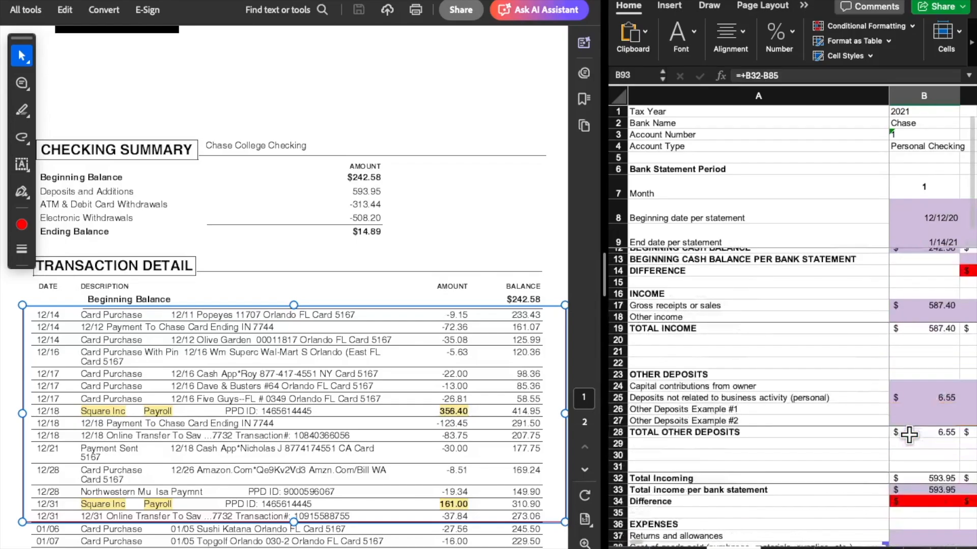
scroll(908, 434, "up", 1)
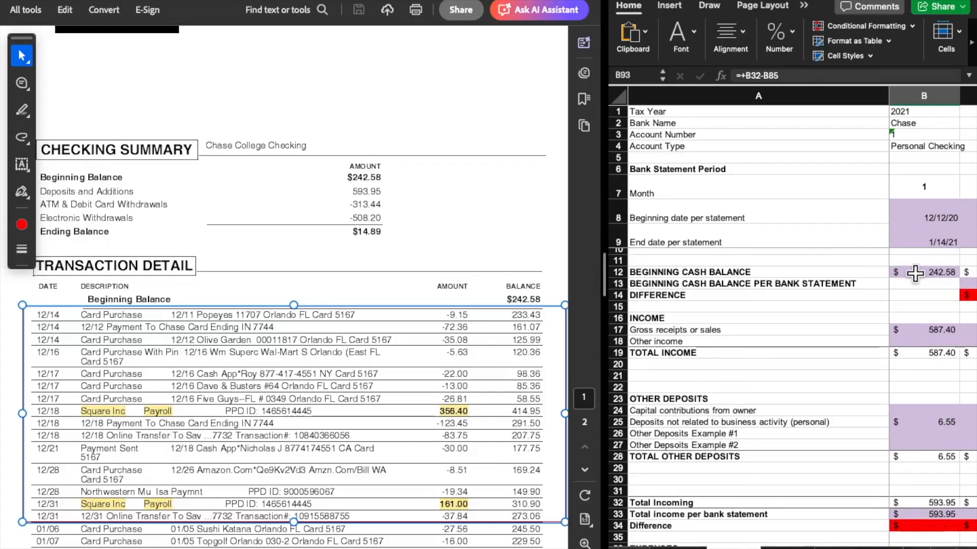
scroll(936, 412, "down", 20)
scroll(912, 496, "down", 4)
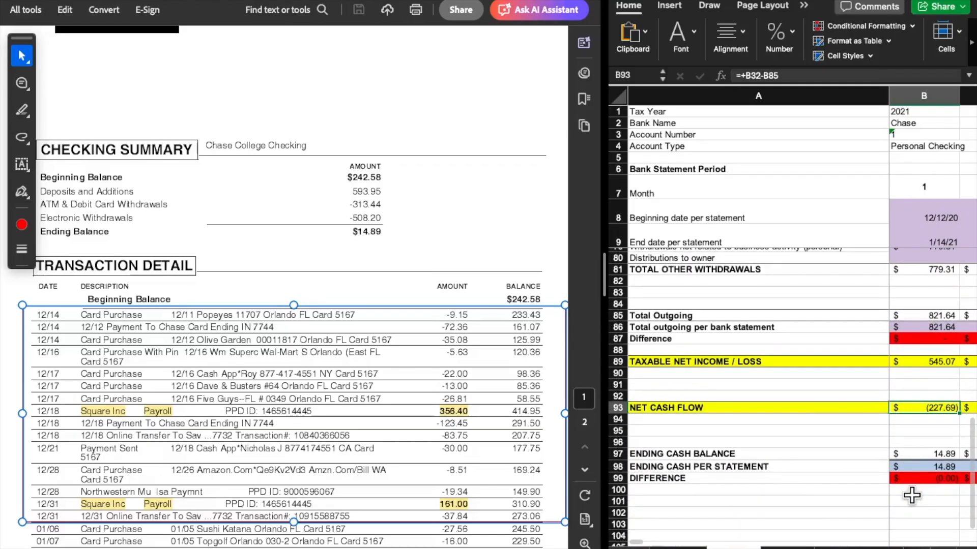
left_click(921, 457)
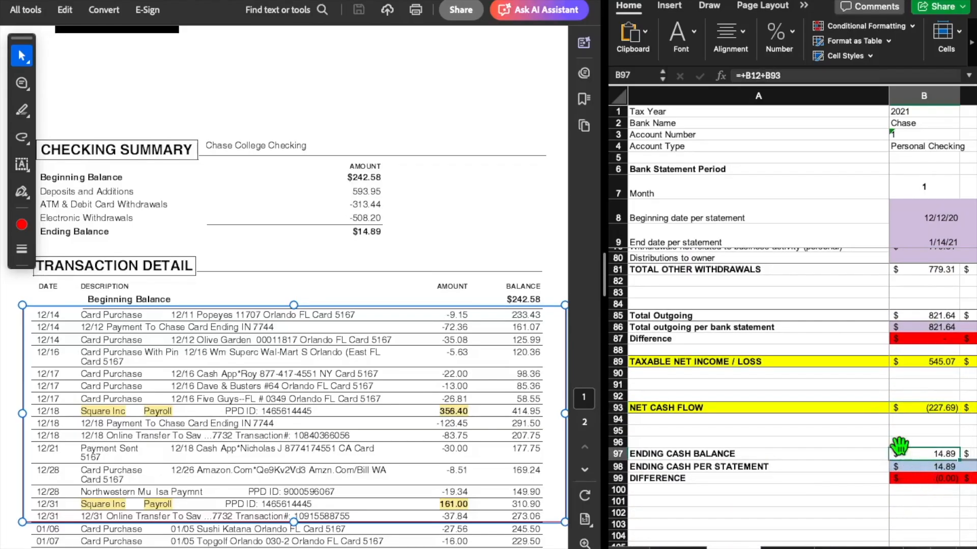
scroll(918, 372, "down", 1)
left_click(918, 372)
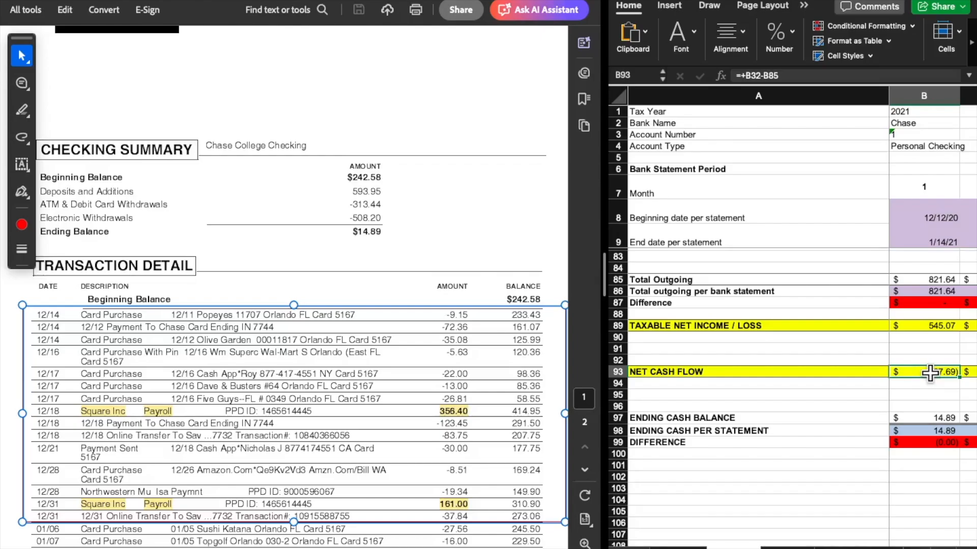
Compare the month 1 NET CASH FLOW with the TAXABLE NET INCOME / LOSS and their formulas
left_click(915, 337)
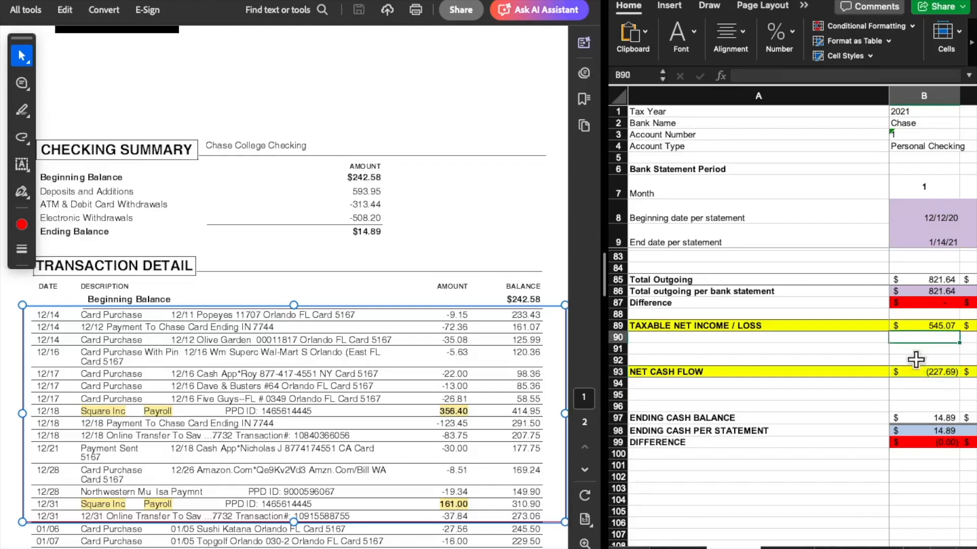
left_click(919, 374)
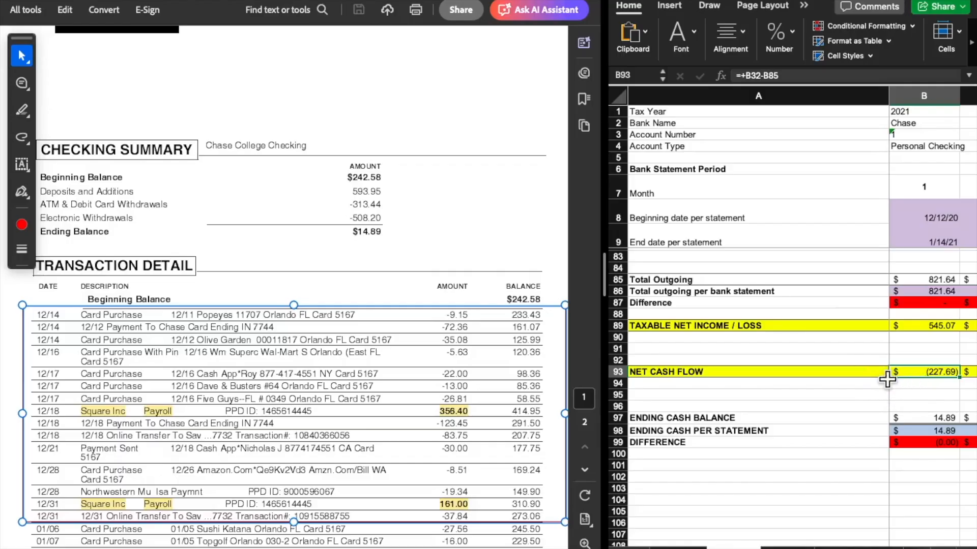
left_click(924, 327)
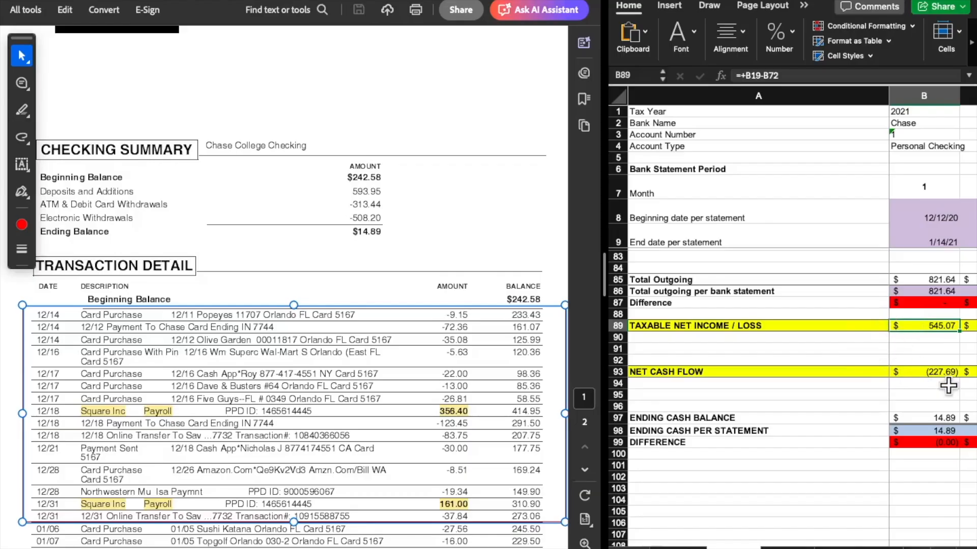
Trace the month 1 ENDING CASH BALANCE formula to the BEGINNING CASH BALANCE and NET CASH FLOW cells it adds
scroll(948, 385, "down", 2)
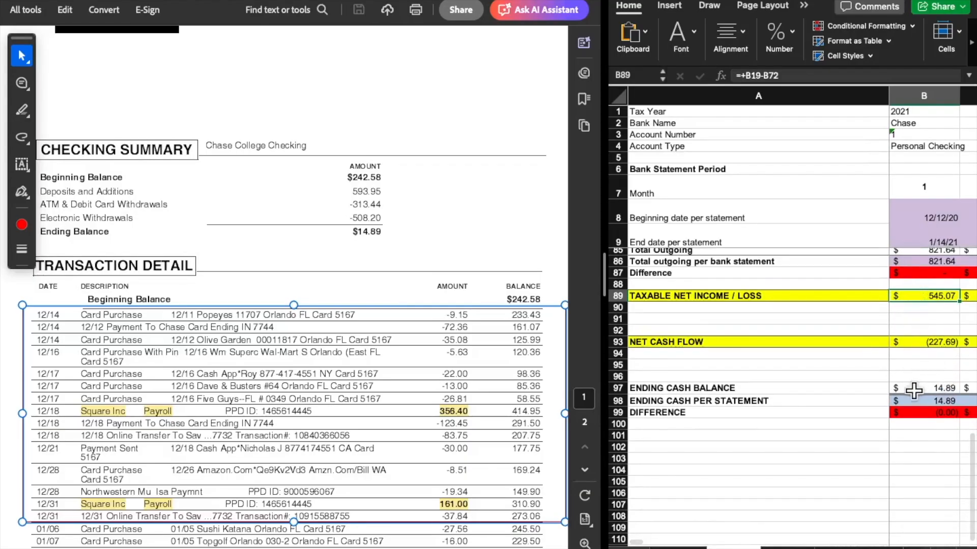
scroll(913, 391, "down", 1)
scroll(914, 391, "down", 2)
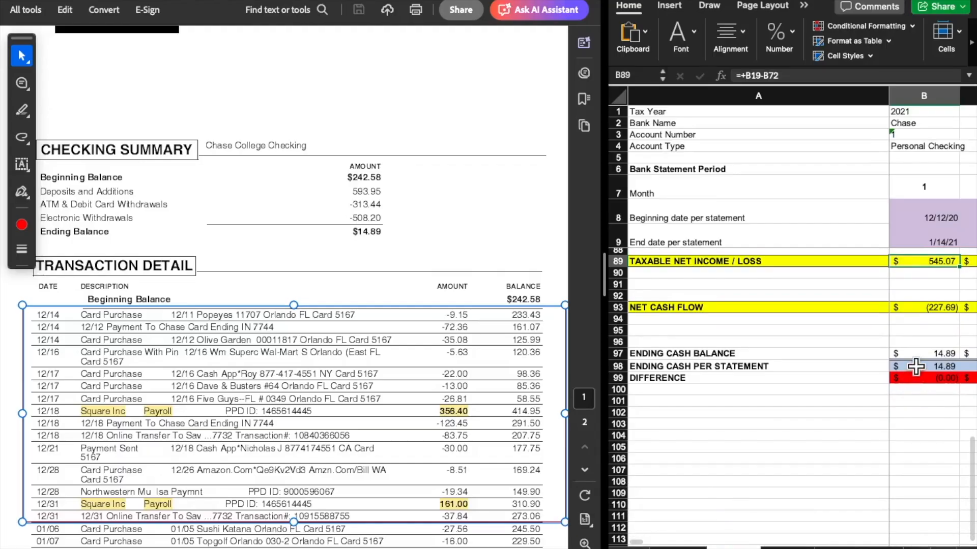
left_click(915, 366)
key("Up")
key("F2")
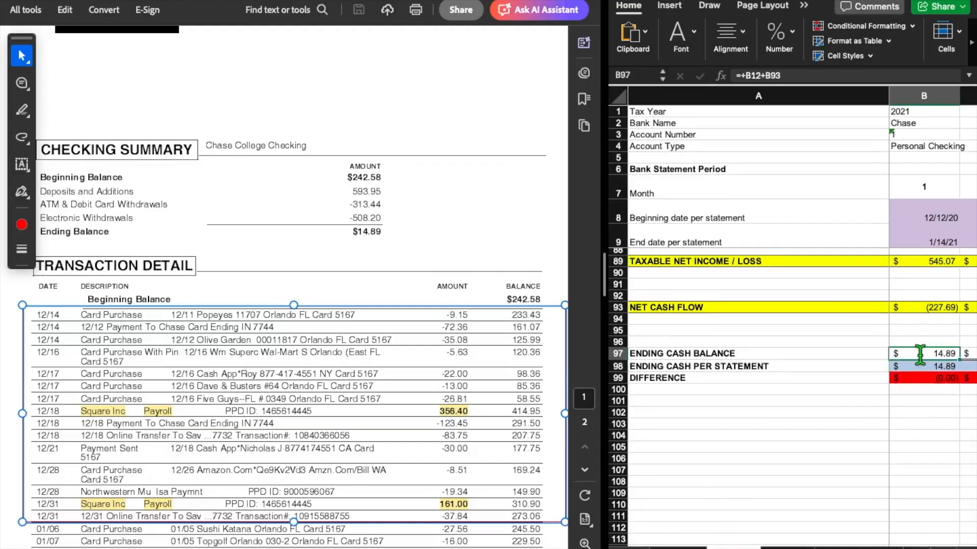
scroll(927, 500, "up", 15)
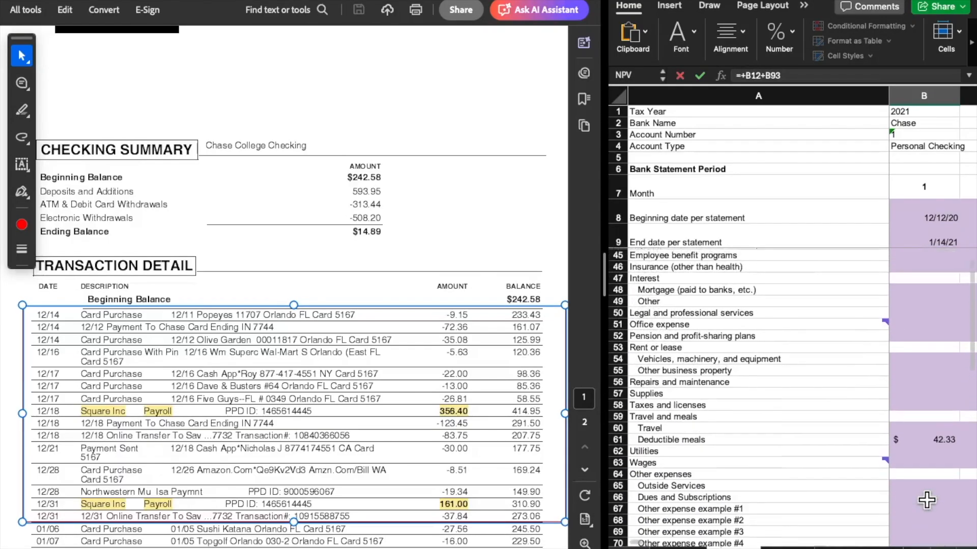
scroll(925, 498, "up", 5)
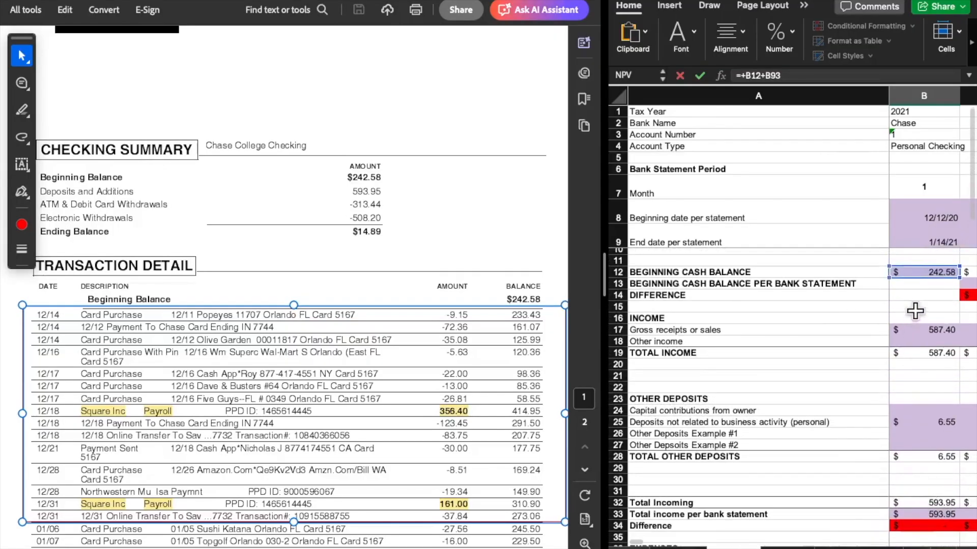
scroll(914, 325, "down", 5)
scroll(913, 340, "down", 10)
scroll(913, 340, "up", 10)
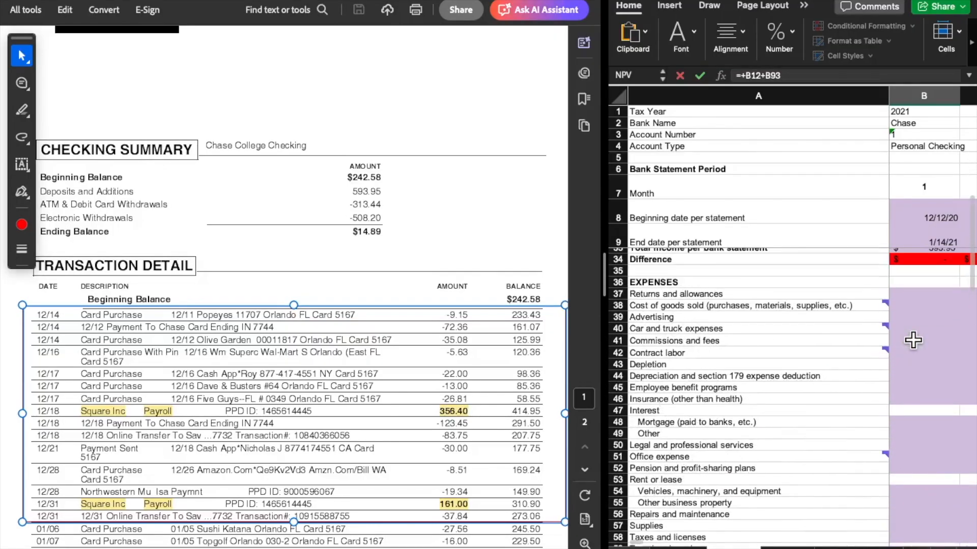
scroll(913, 340, "down", 15)
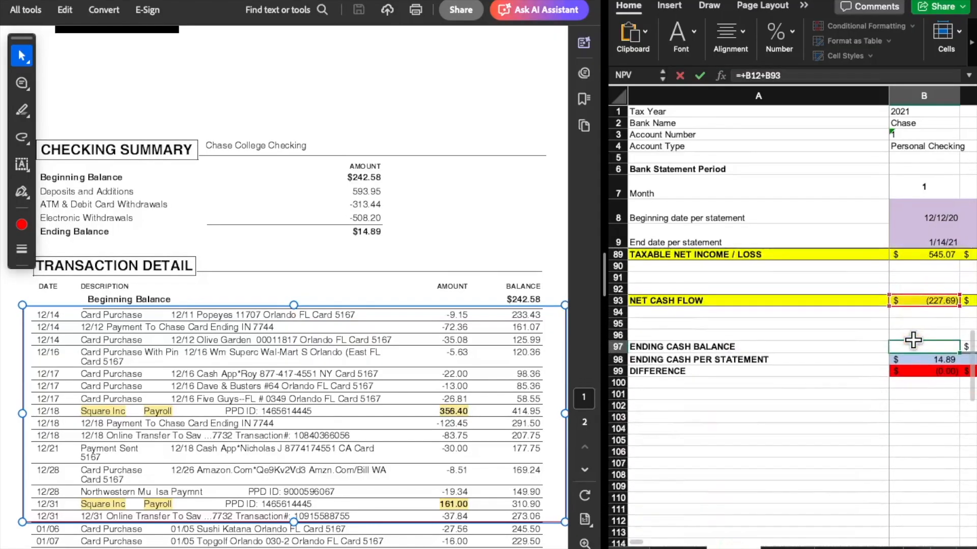
scroll(915, 341, "up", 3)
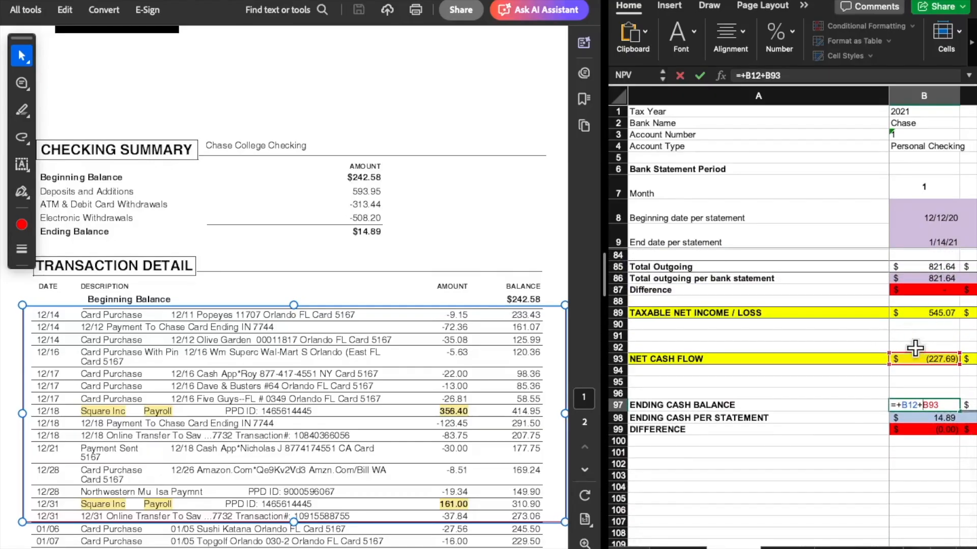
key("Return")
Check the month 1 ENDING CASH BALANCE against ENDING CASH PER STATEMENT, the statement's Ending Balance and the DIFFERENCE formula
scroll(915, 356, "down", 1)
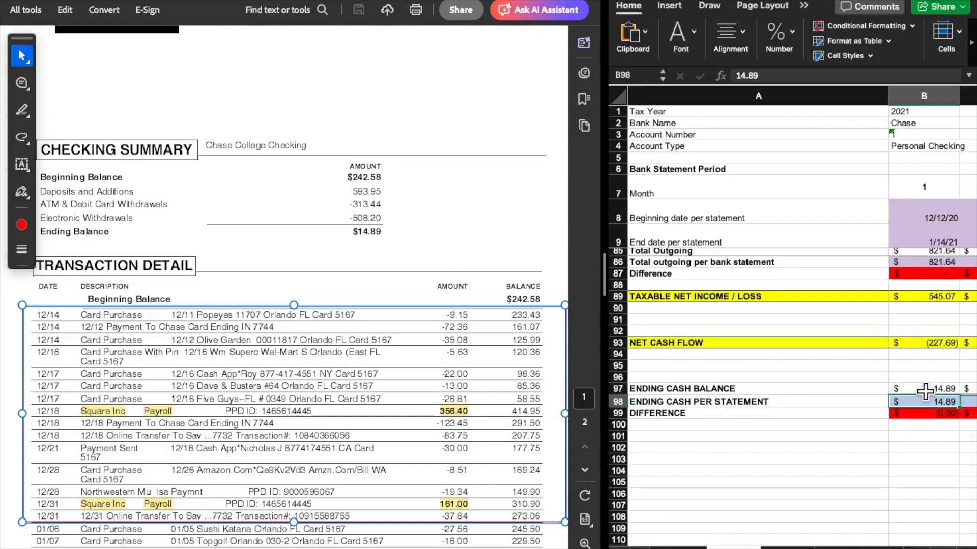
left_click(918, 389)
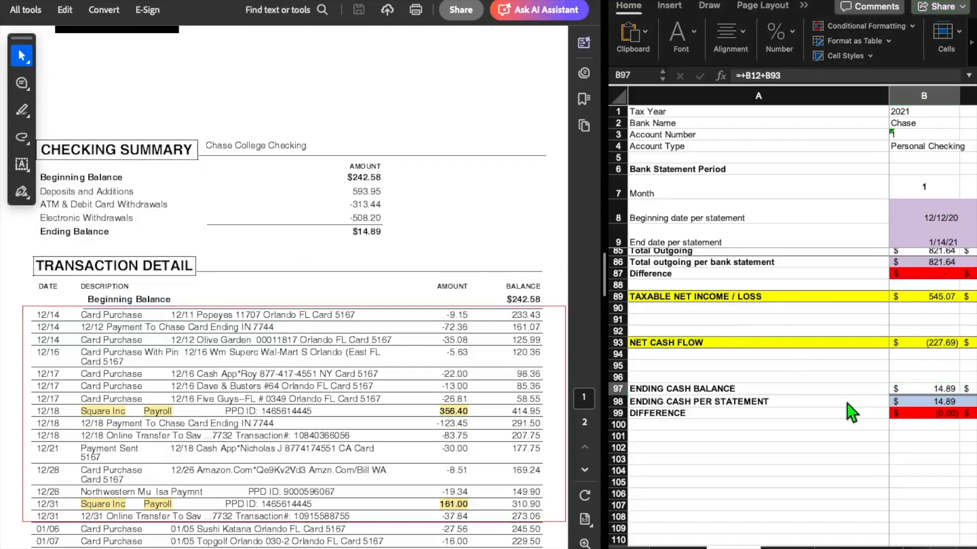
left_click(917, 401)
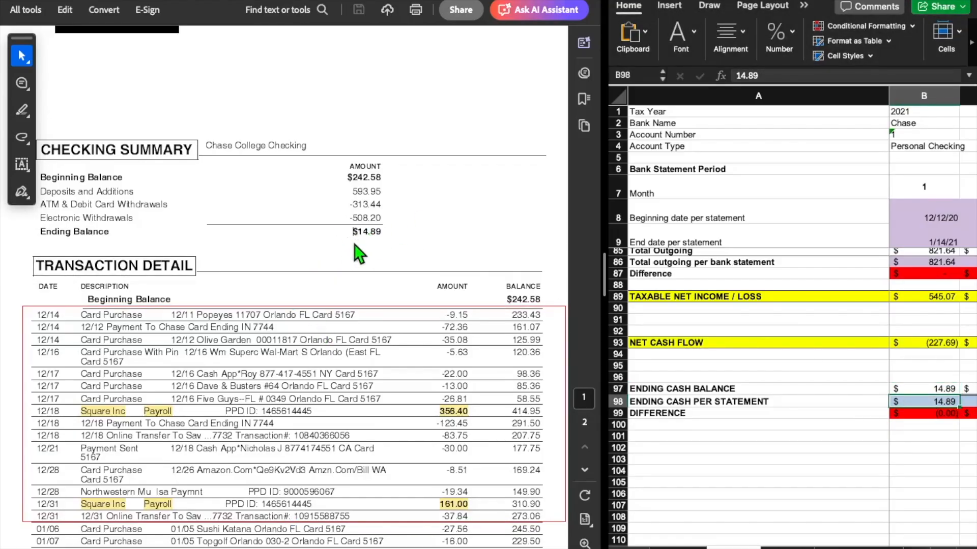
left_click(933, 415)
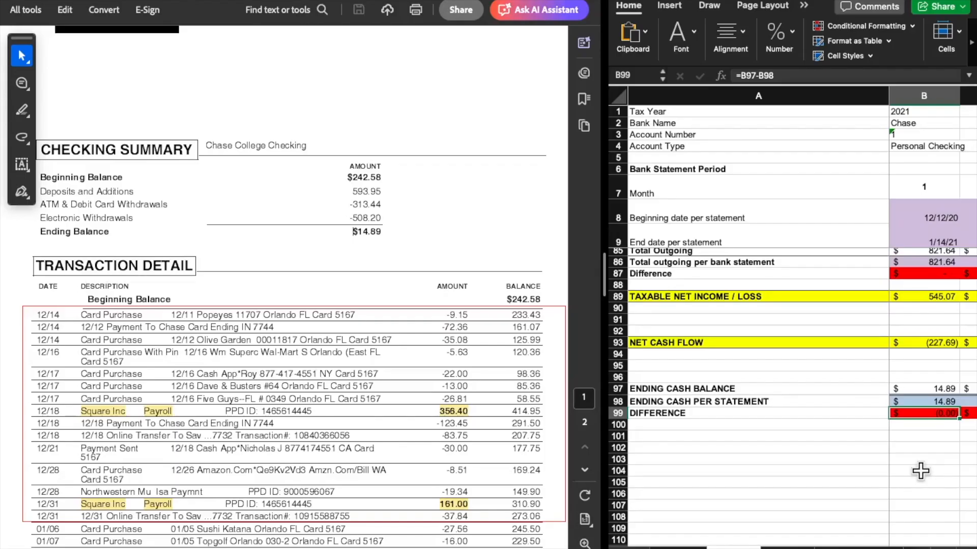
Check the month 2 beginning and end dates against the period highlighted on the January–February 2021 Chase statement
scroll(921, 470, "up", 1)
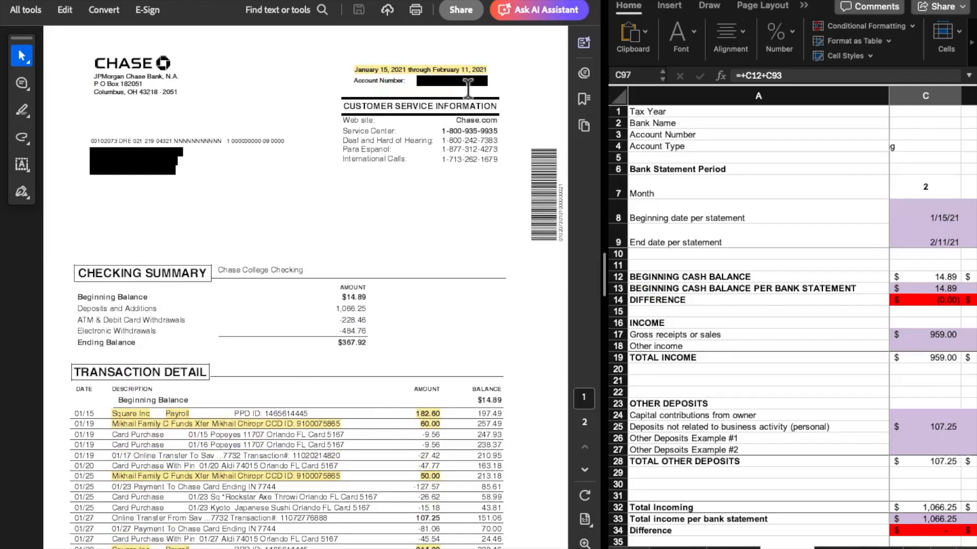
left_click(950, 236)
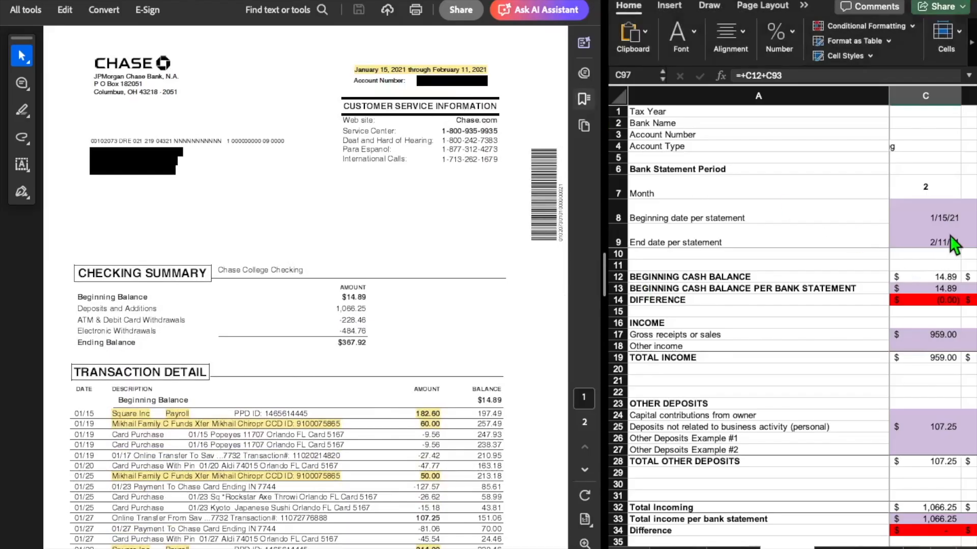
left_click(924, 204)
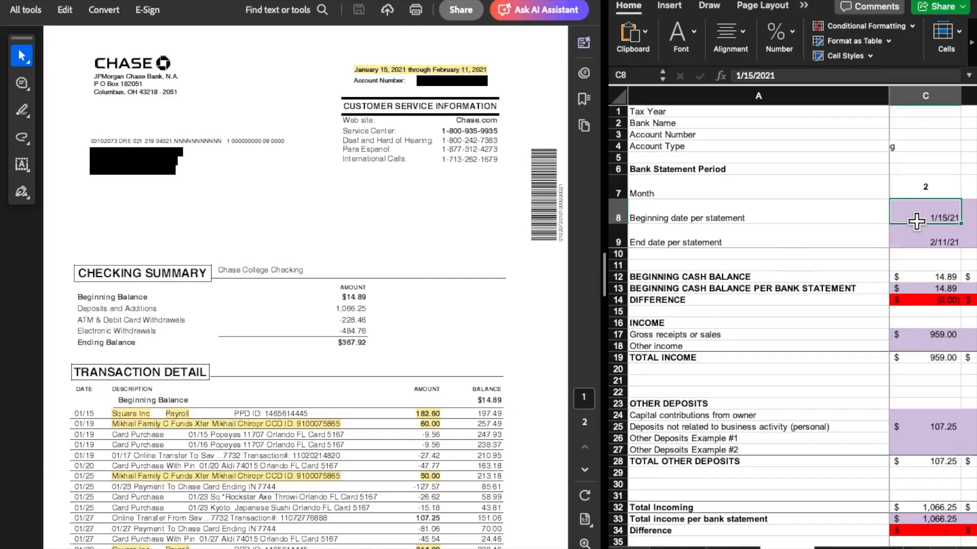
left_click(924, 246)
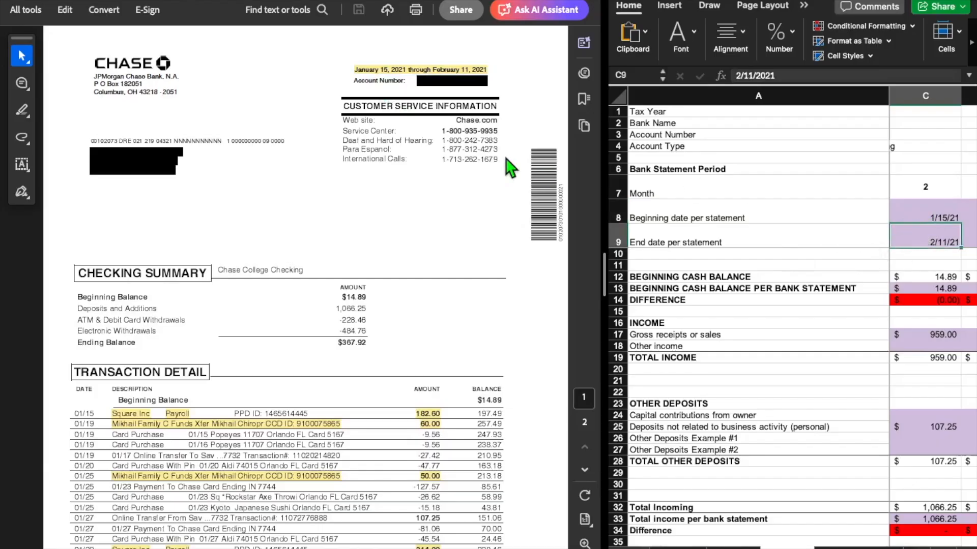
left_click(397, 72)
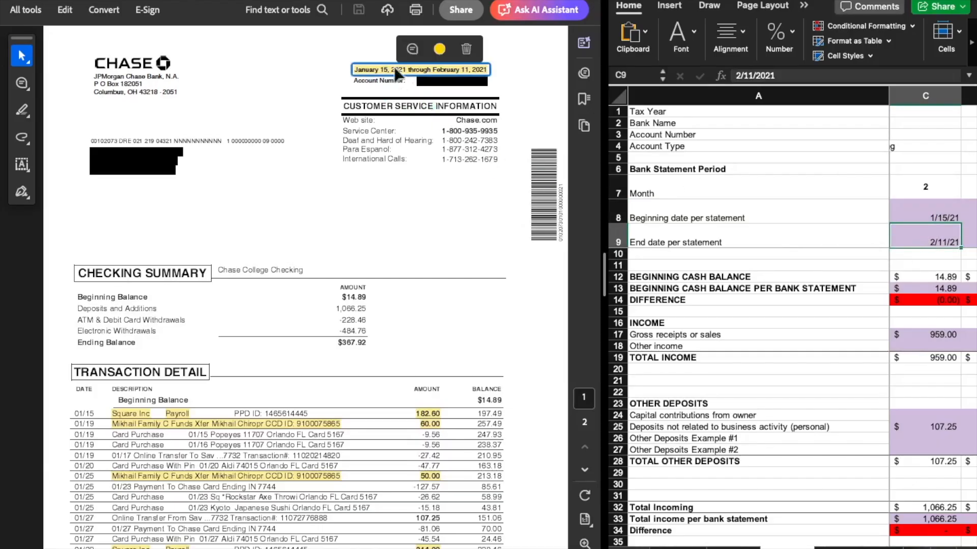
left_click(347, 257)
Trace the month 2 BEGINNING CASH BALANCE formula back to the month 1 ENDING CASH BALANCE
scroll(373, 202, "down", 3)
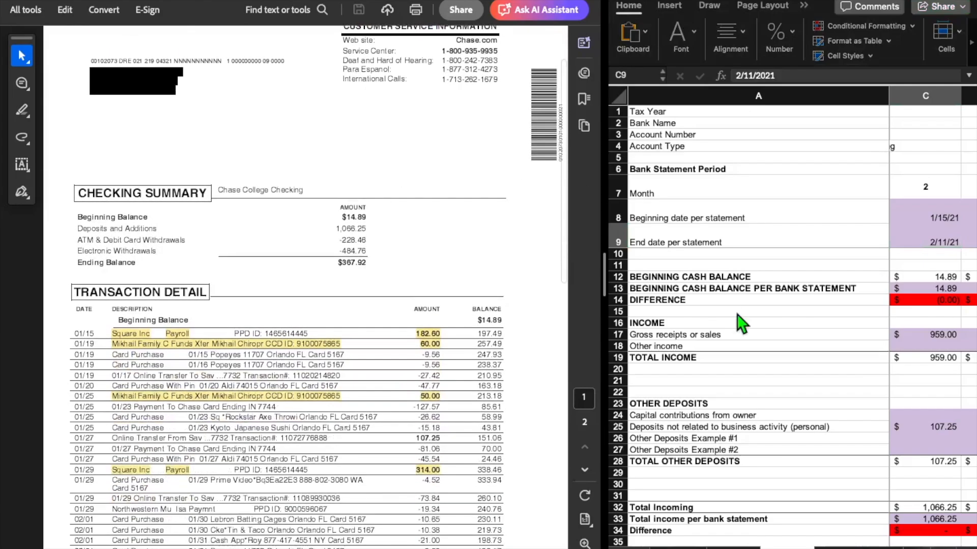
left_click(938, 279)
left_click(938, 279)
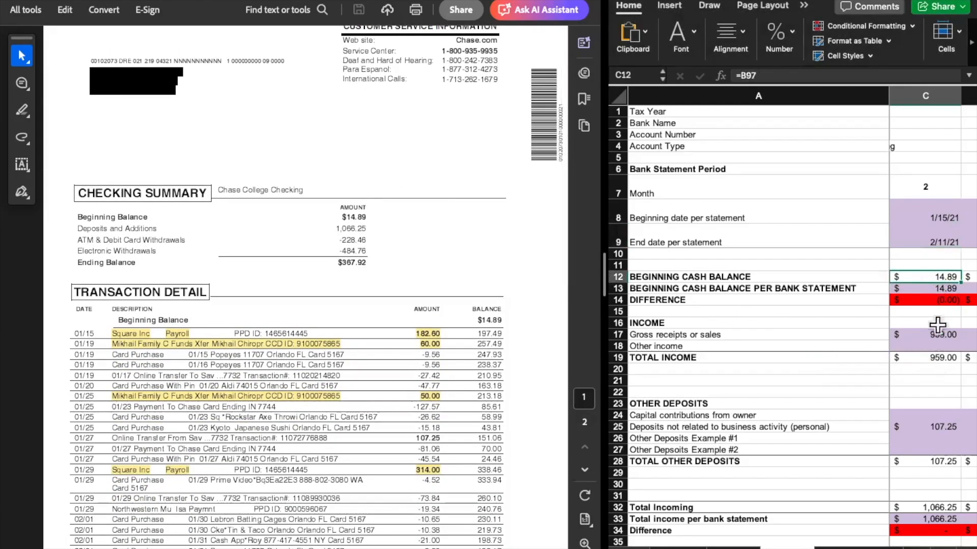
scroll(937, 356, "down", 15)
scroll(937, 356, "left", 2)
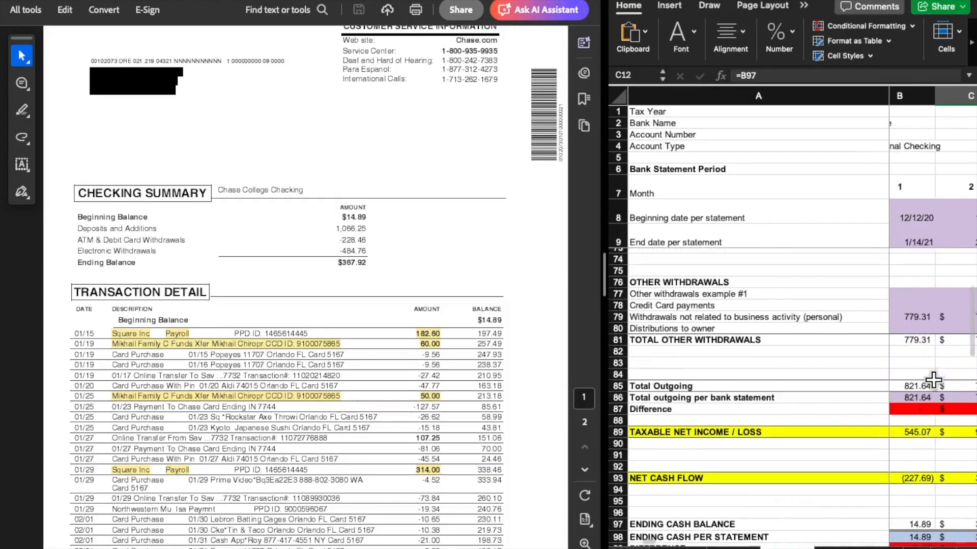
scroll(933, 380, "left", 2)
scroll(933, 379, "down", 5)
left_click(916, 349)
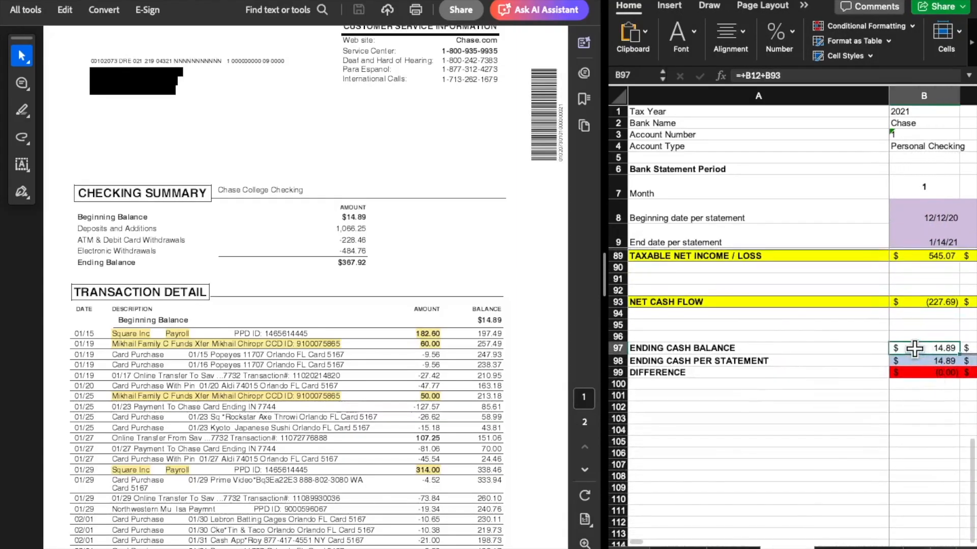
scroll(935, 397, "up", 20)
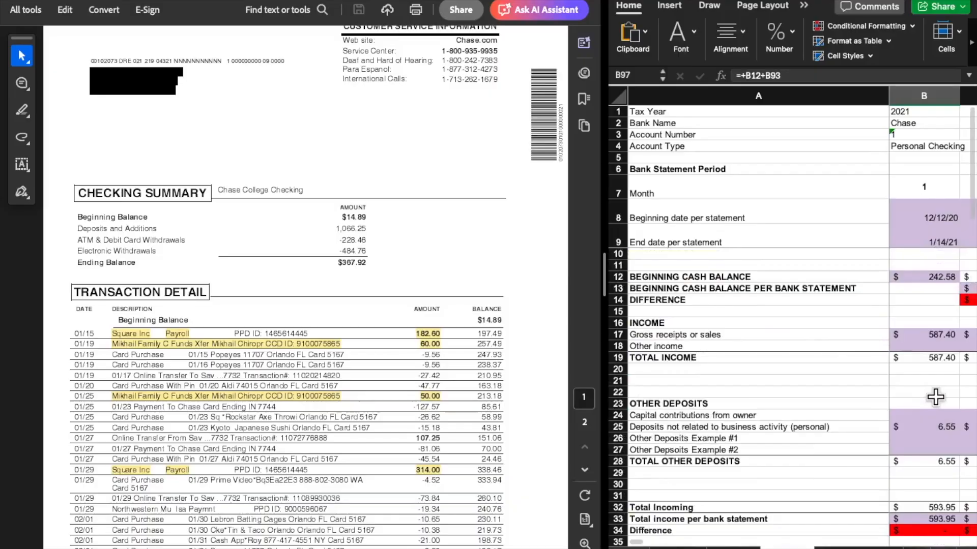
Compare the month 2 BEGINNING CASH BALANCE and its per-bank-statement entry with the Beginning Balance in the statement's checking summary
scroll(936, 397, "right", 2)
left_click(926, 277)
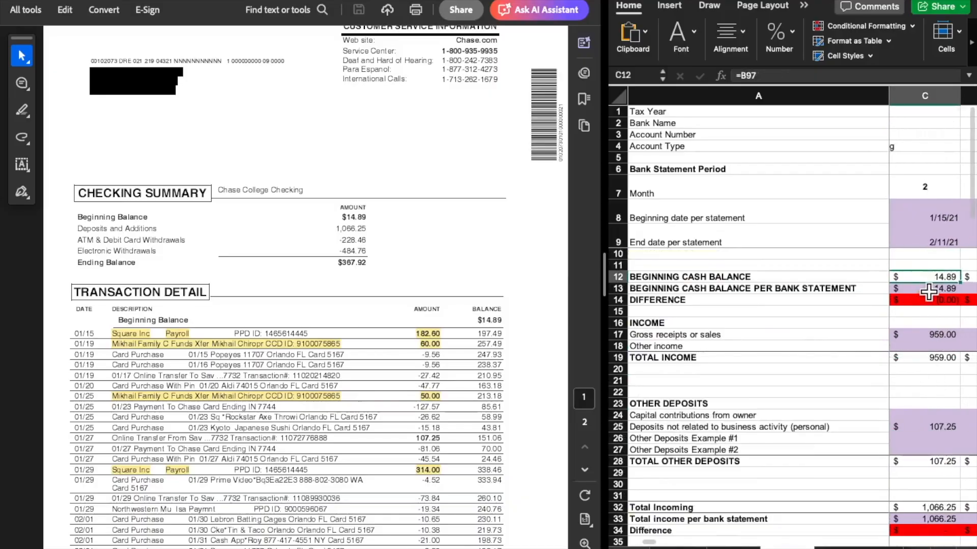
left_click(929, 290)
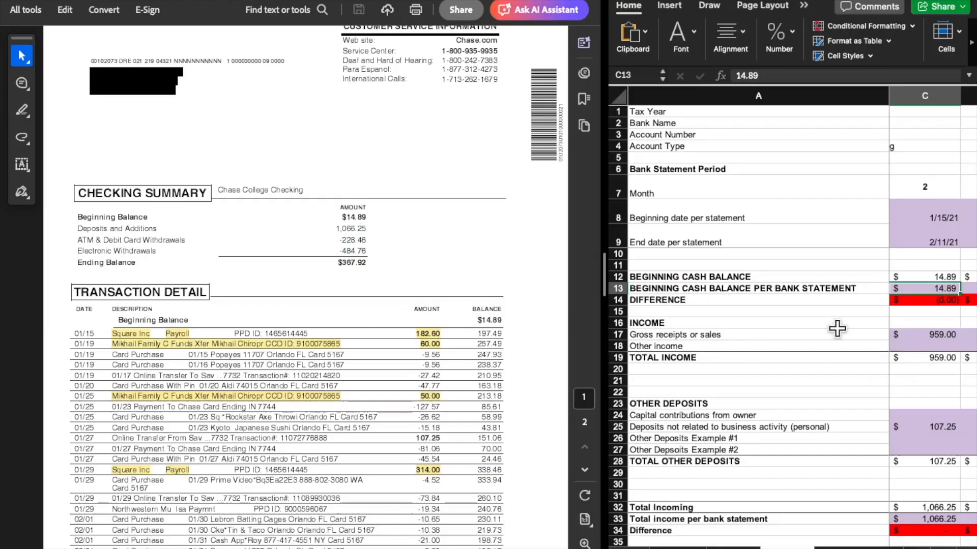
left_click(347, 217)
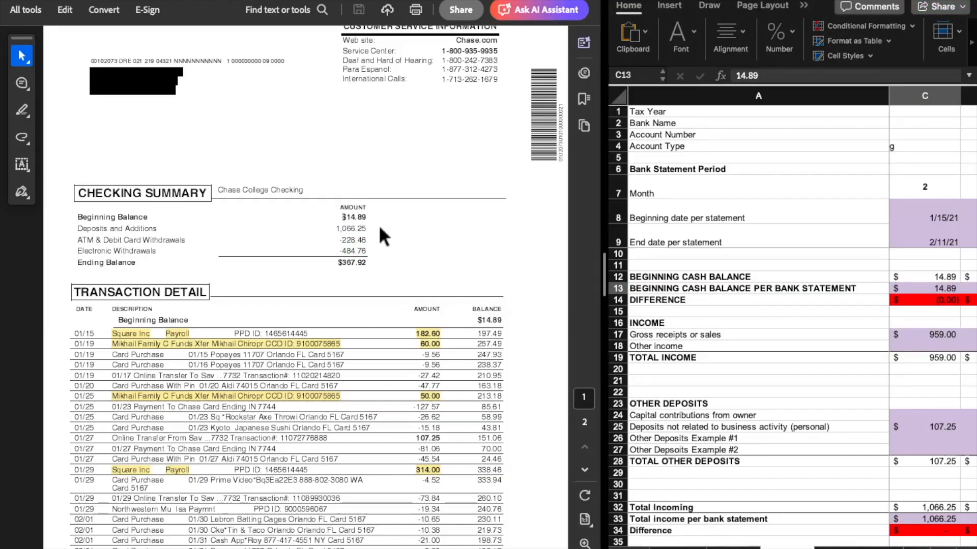
Match each amount in the month 2 Gross receipts or sales formula to the highlighted deposits across both statement pages
left_click(932, 342)
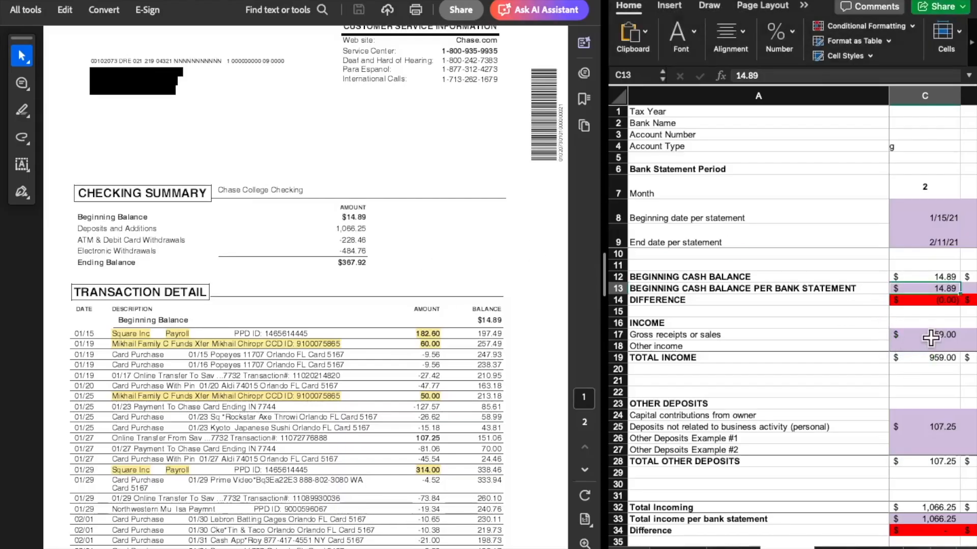
left_click(943, 335)
scroll(943, 335, "down", 3)
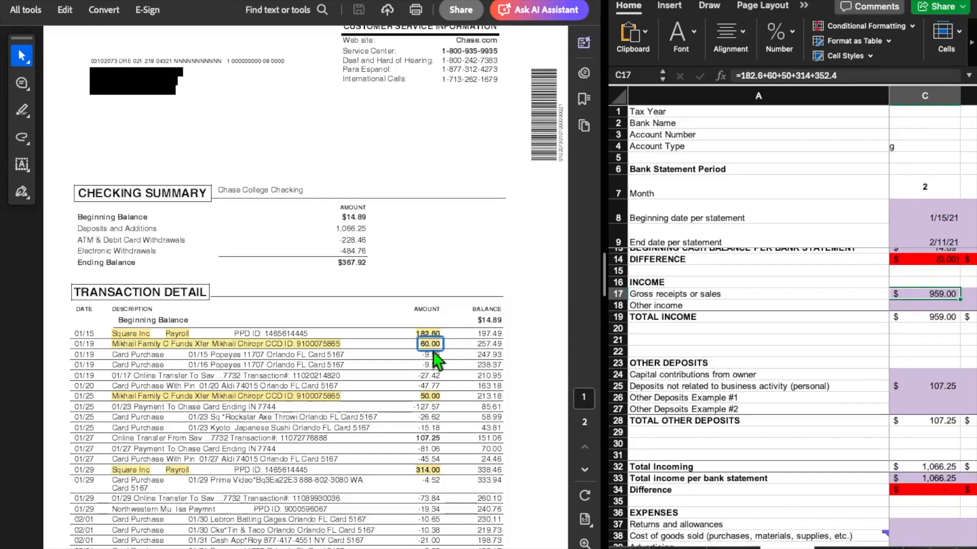
left_click_drag(846, 75, 729, 79)
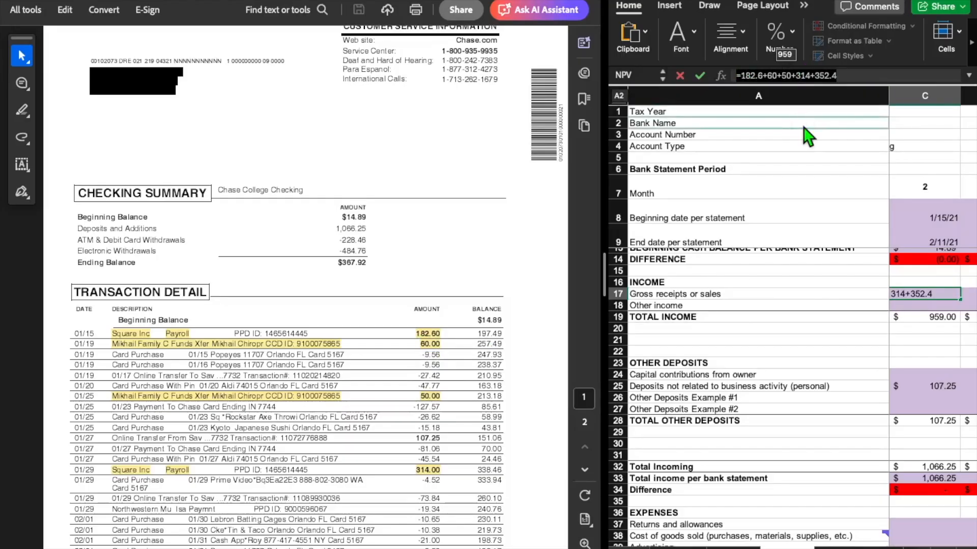
key("Return")
left_click(935, 294)
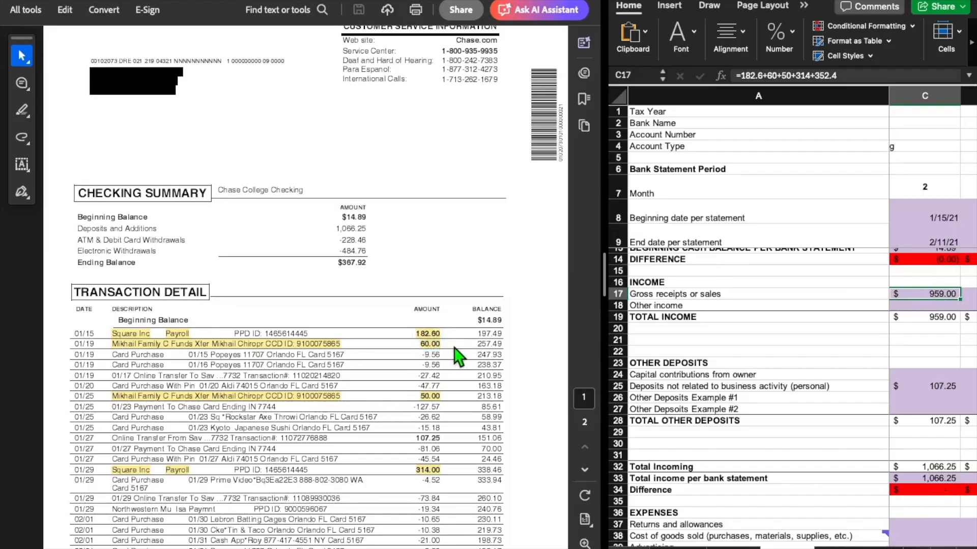
scroll(460, 359, "down", 2)
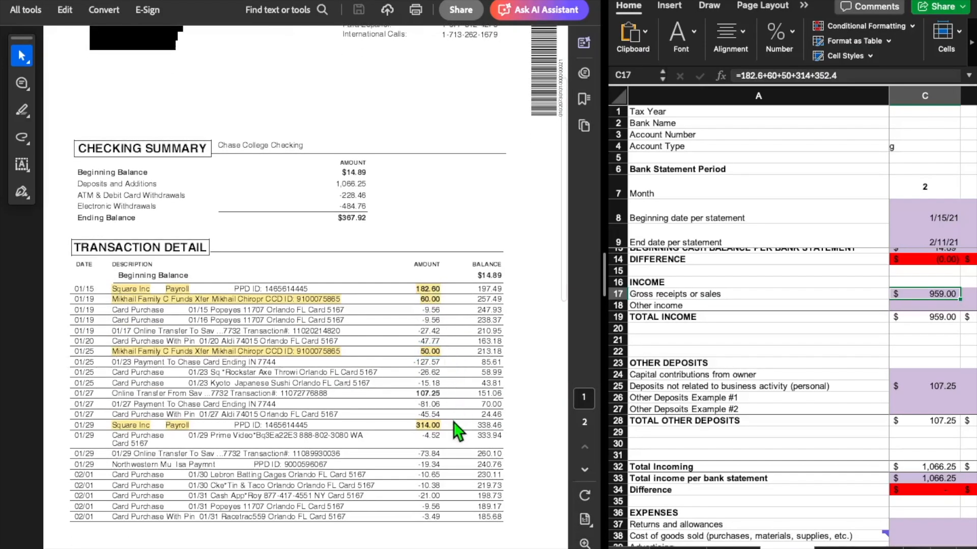
scroll(455, 427, "down", 15)
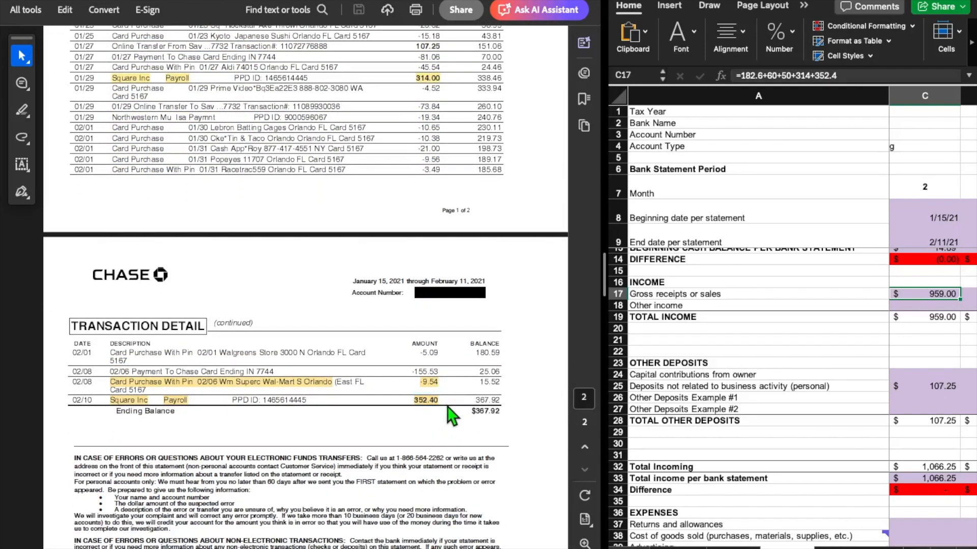
scroll(450, 414, "up", 1)
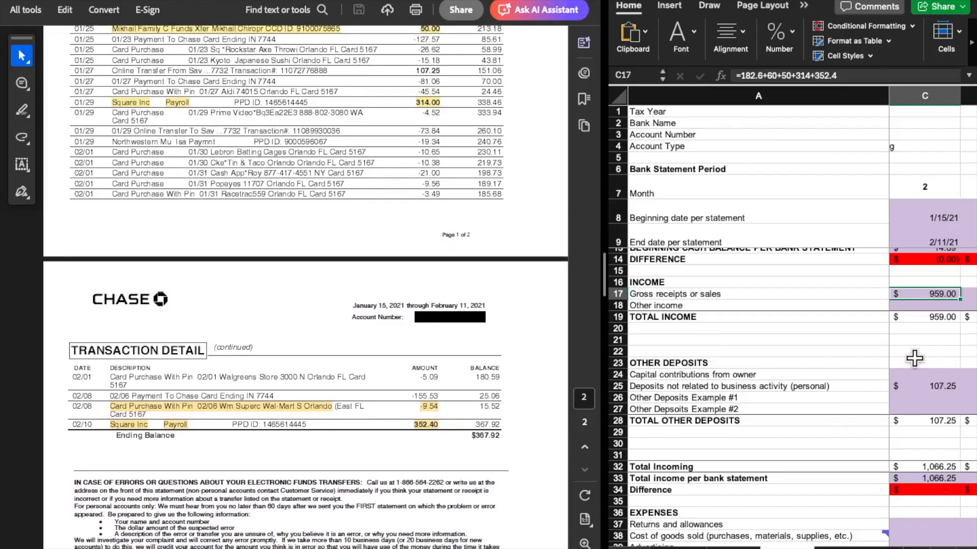
Match the month 2 personal deposits entry to the 01/27 online transfer from savings in the statement's transaction detail
left_click(925, 389)
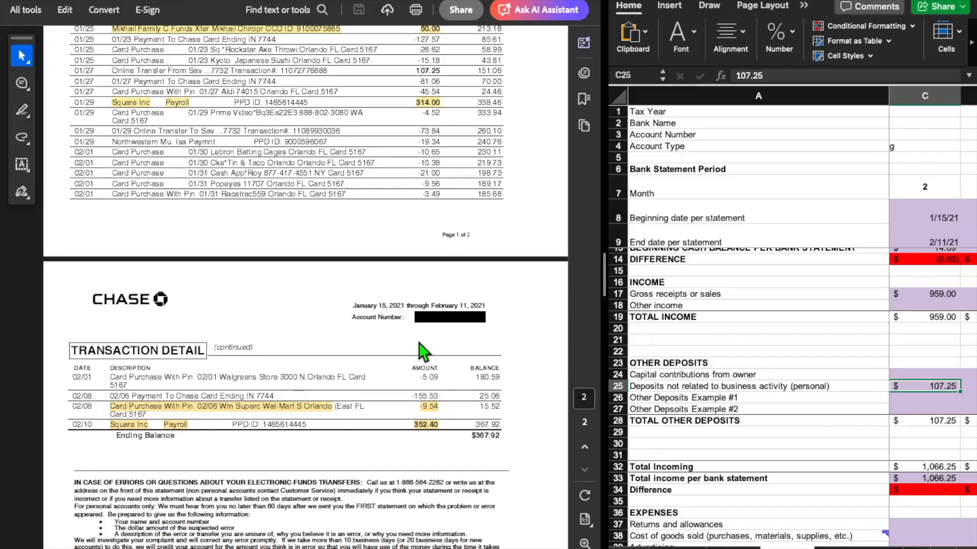
scroll(427, 346, "up", 5)
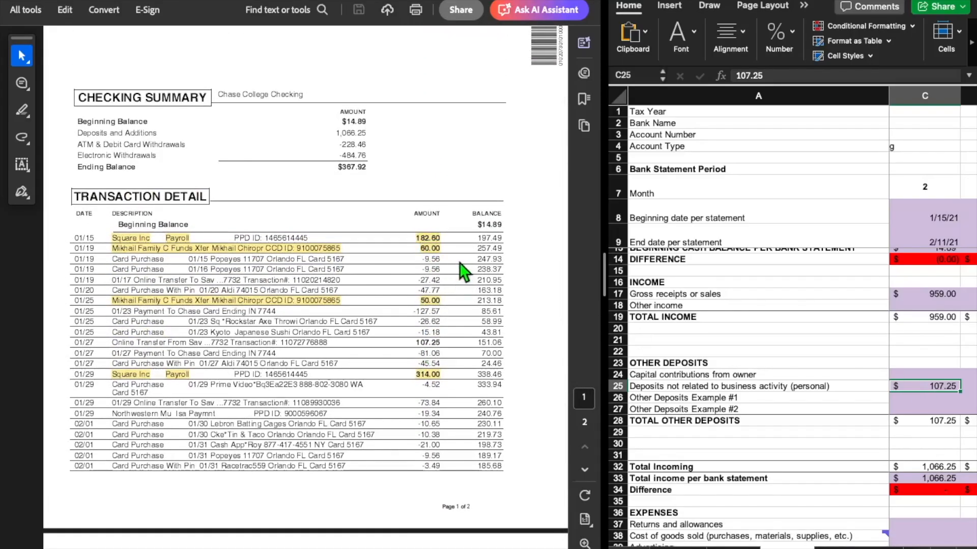
scroll(463, 275, "down", 3)
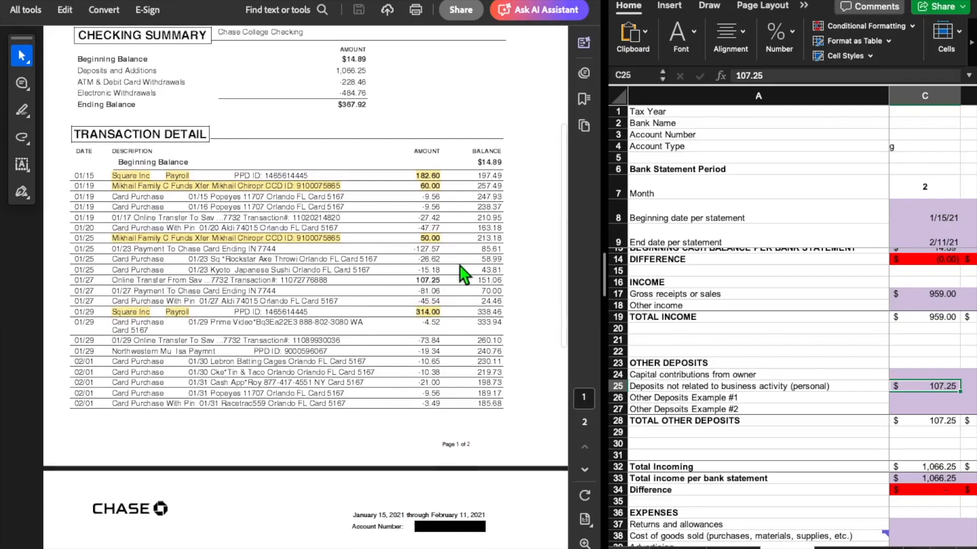
left_click(424, 281)
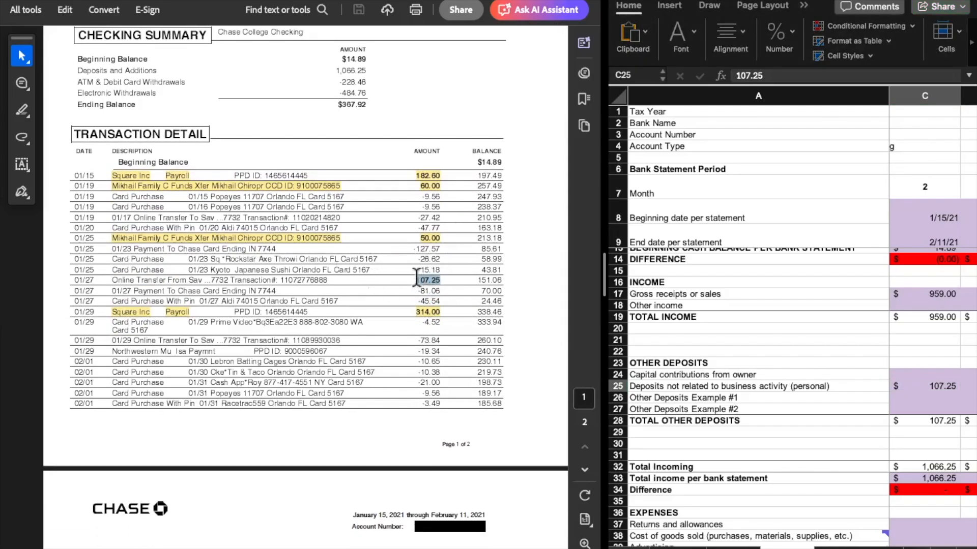
left_click(437, 257)
left_click(914, 387)
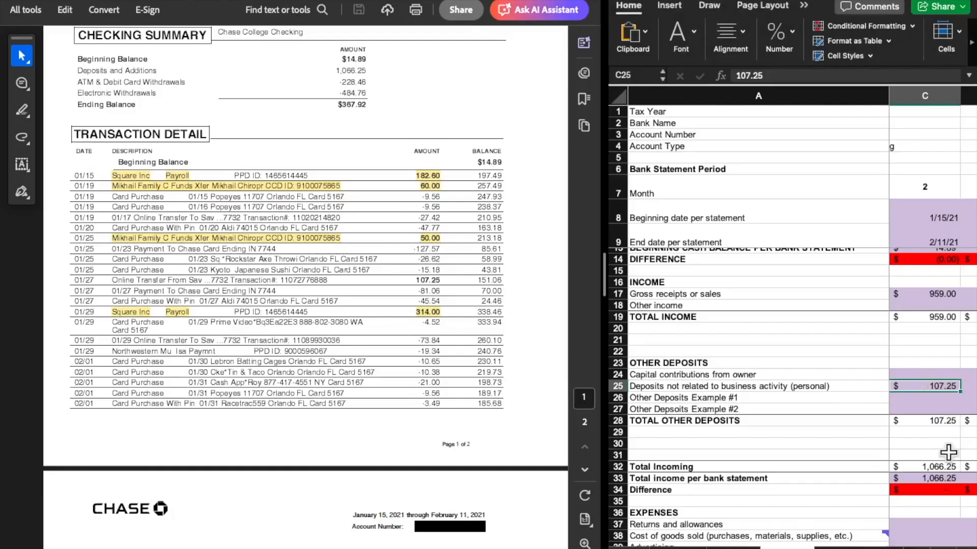
Clear the month 2 amount for Deposits not related to business activity (personal)
scroll(944, 453, "down", 2)
key("BackSpace")
key("Return")
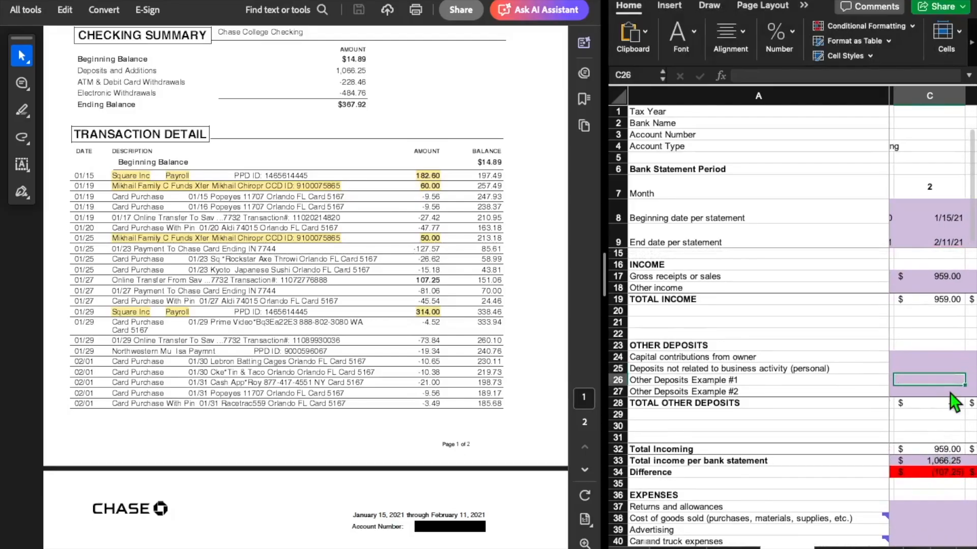
Compare month 2 Total income per bank statement with the statement's Deposits and Additions, and inspect Total Incoming and the income Difference formula
left_click(933, 463)
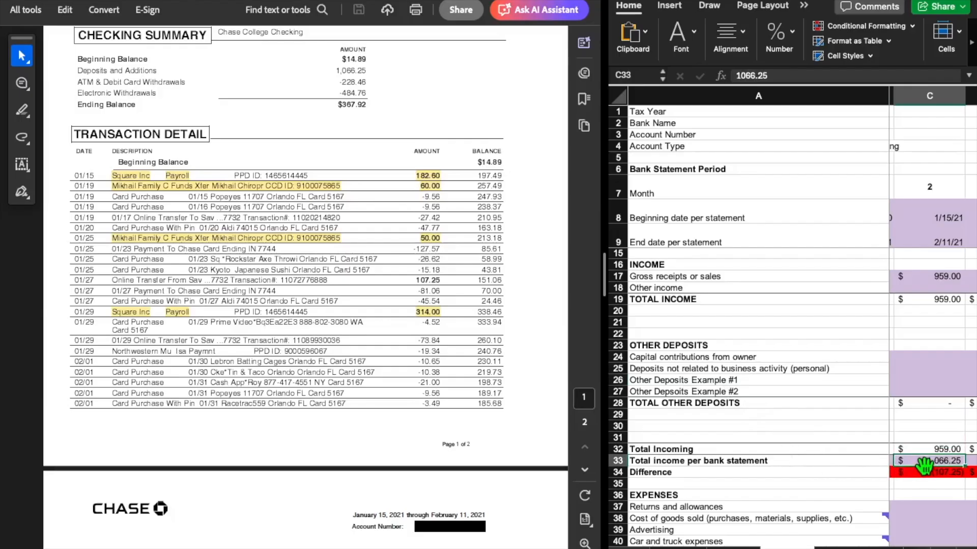
scroll(399, 322, "up", 2)
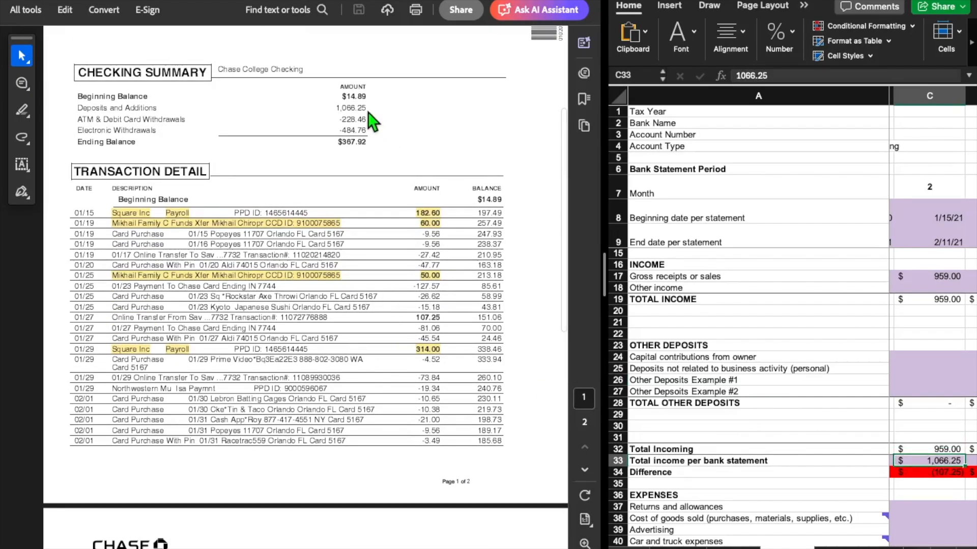
double_click(339, 108)
left_click(284, 122)
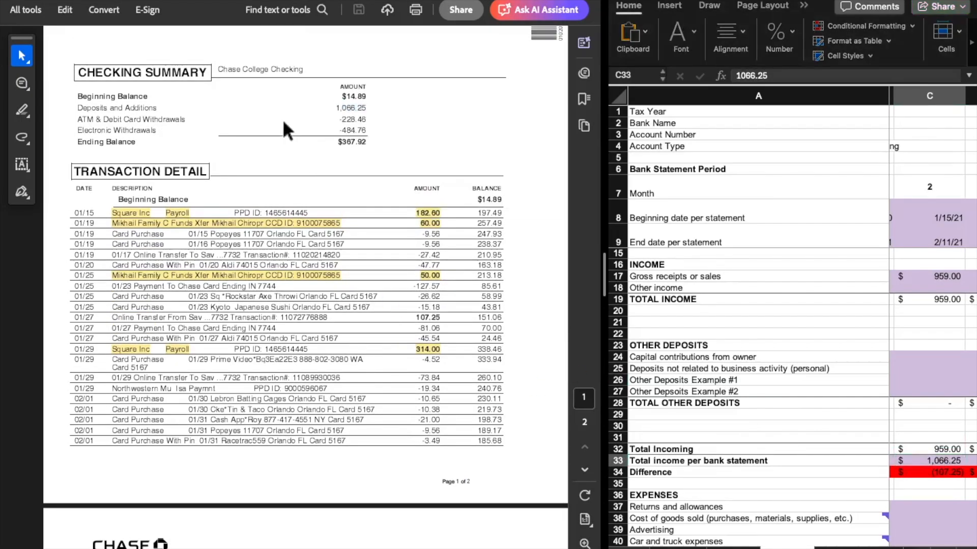
left_click(940, 451)
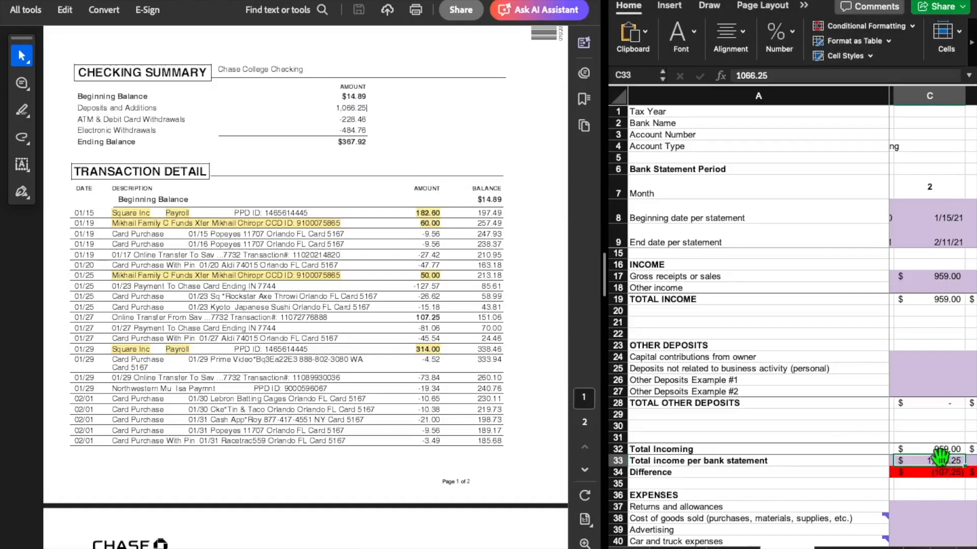
left_click(941, 475)
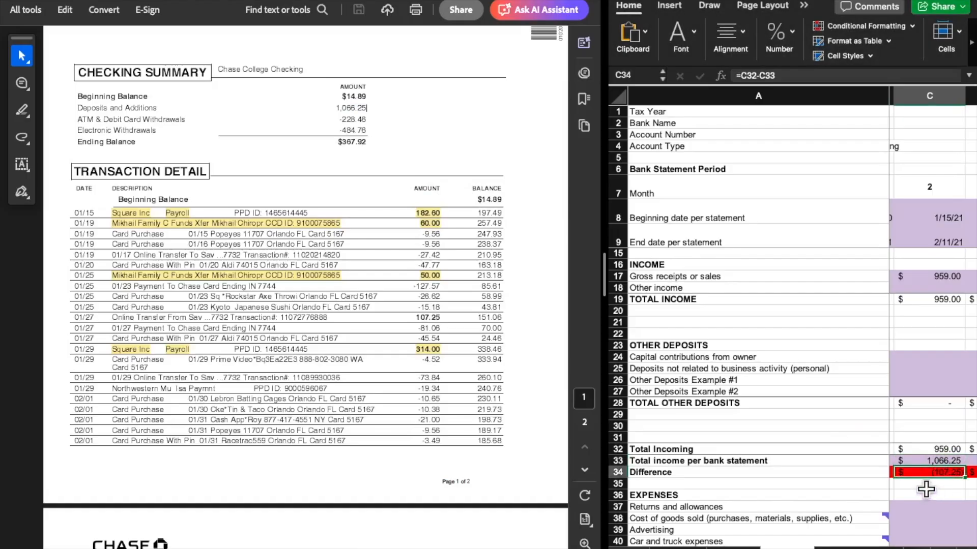
Enter 107.25 as the month 2 Deposits not related to business activity (personal)
left_click(917, 368)
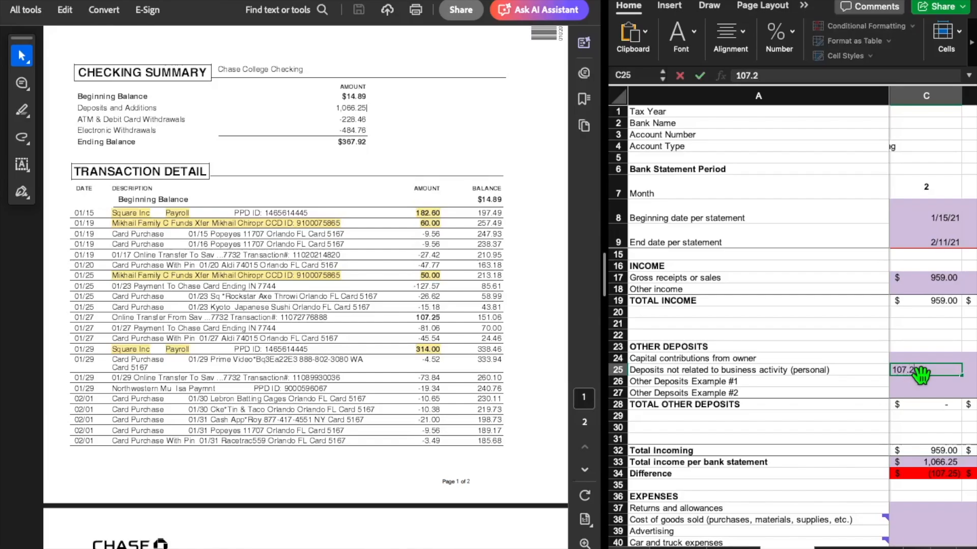
type("5")
key("Return")
Match the month 2 Office expense entry to the highlighted 02/08 Wal-Mart card purchase on the statement's second page
scroll(914, 331, "down", 5)
scroll(914, 331, "down", 3)
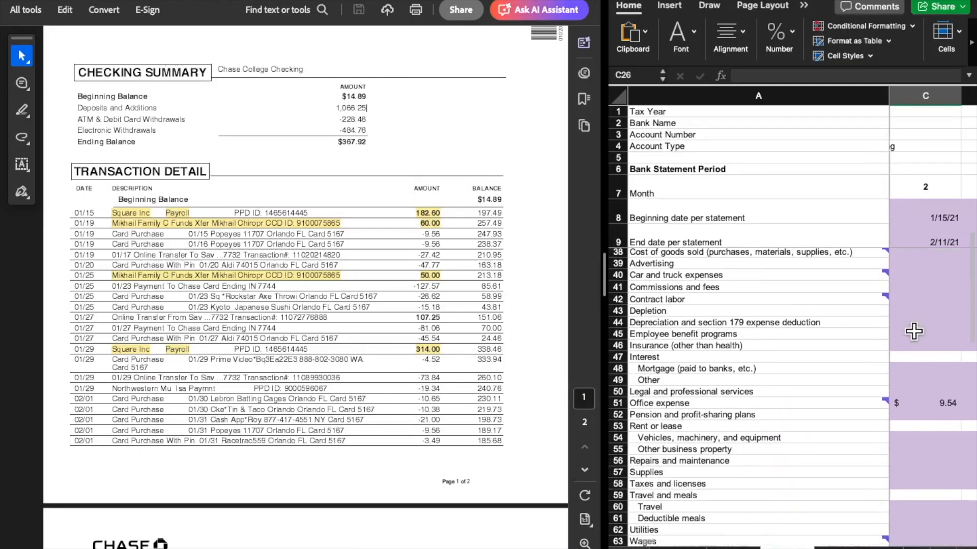
left_click(435, 349)
left_click(333, 291)
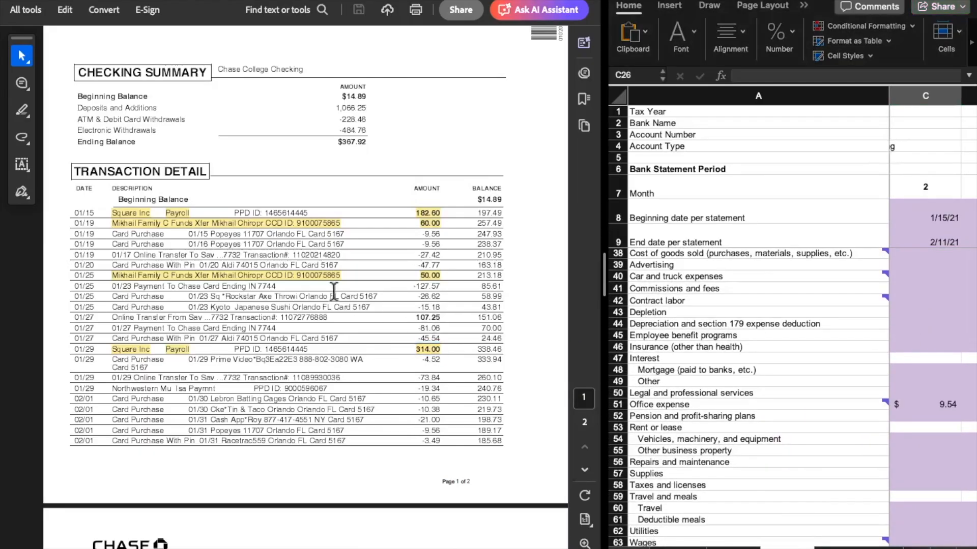
scroll(329, 311, "down", 5)
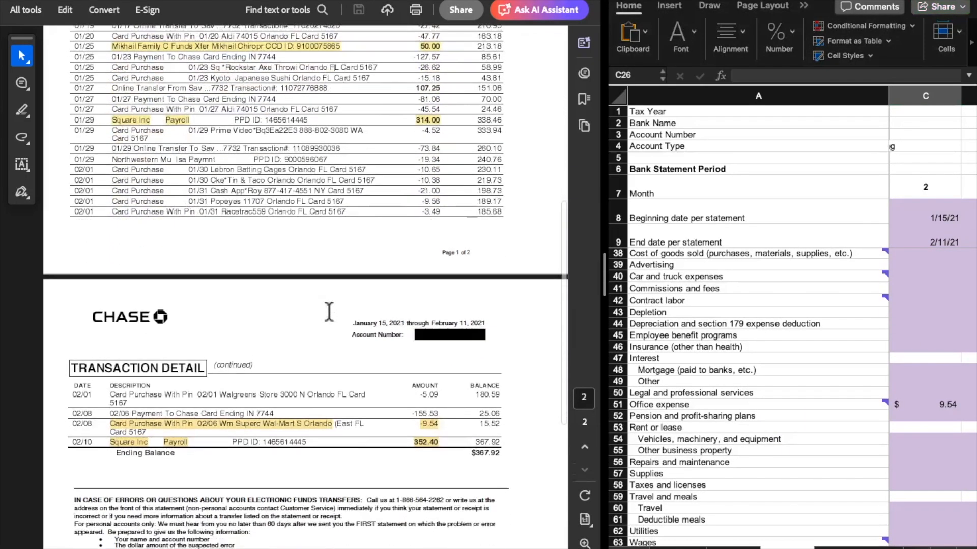
scroll(334, 321, "down", 1)
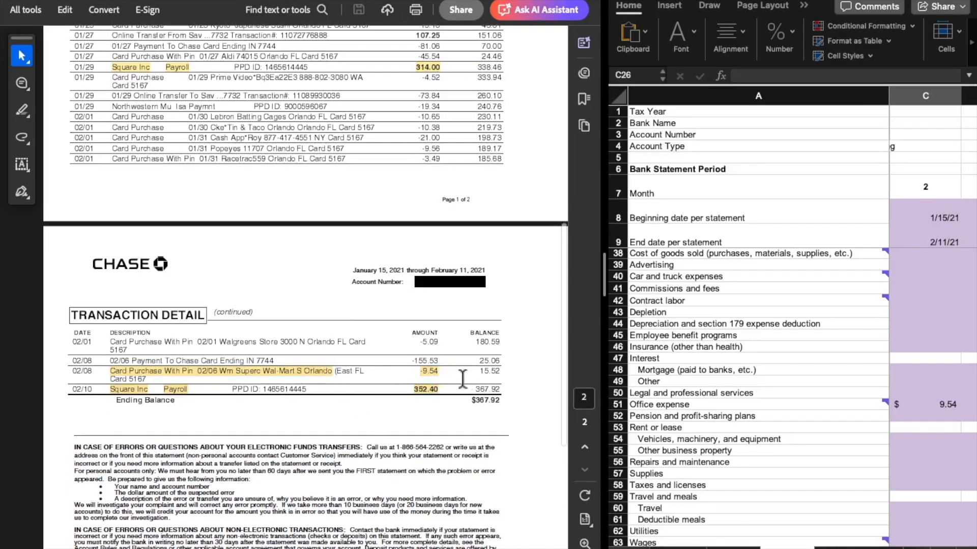
left_click(931, 403)
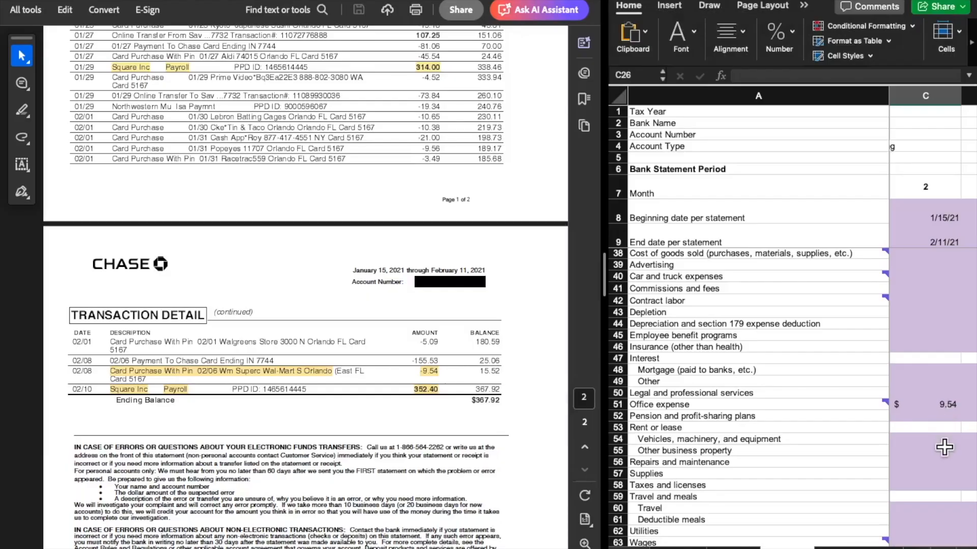
left_click(937, 403)
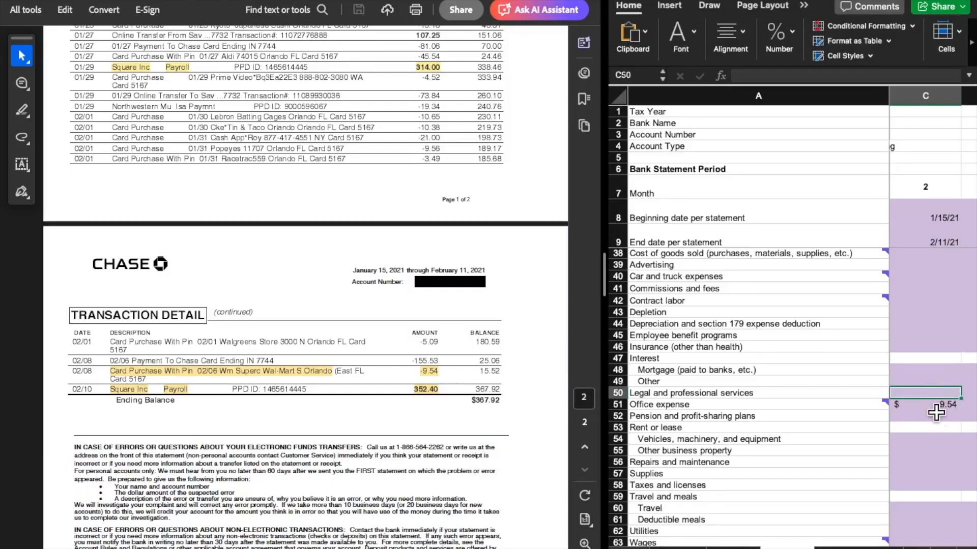
Clear the month 2 personal withdrawals amount and inspect the Total outgoing per bank statement formula behind the outgoing Difference
scroll(935, 458, "down", 2)
scroll(936, 458, "down", 6)
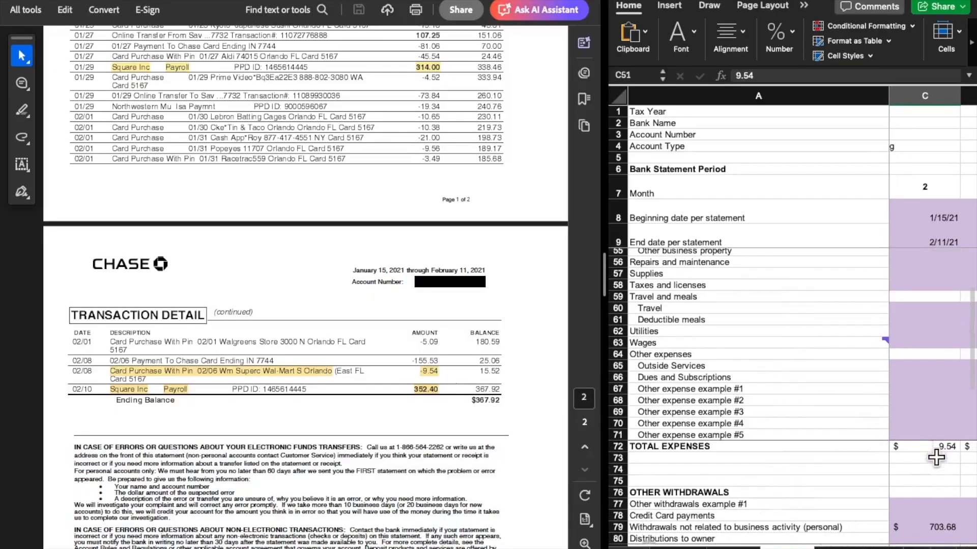
scroll(935, 457, "down", 3)
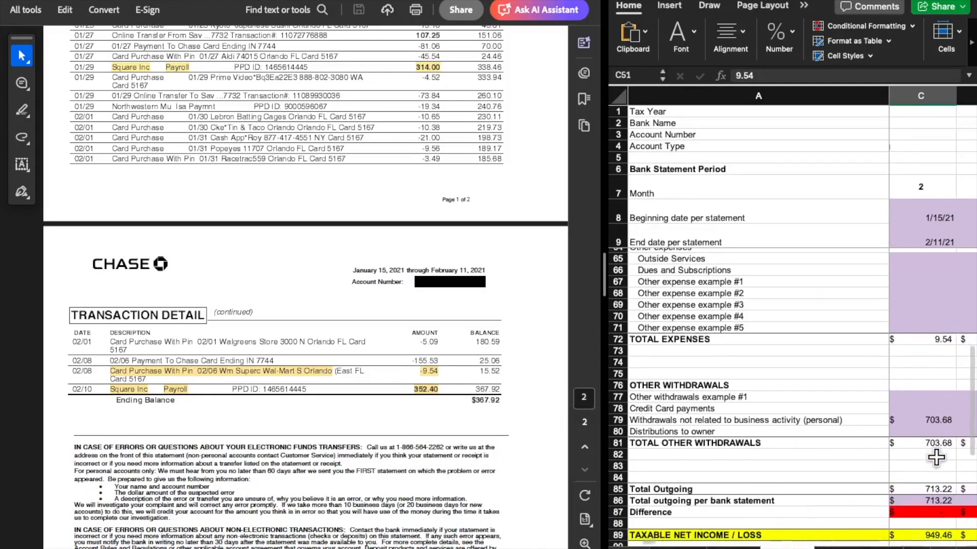
scroll(455, 389, "up", 10)
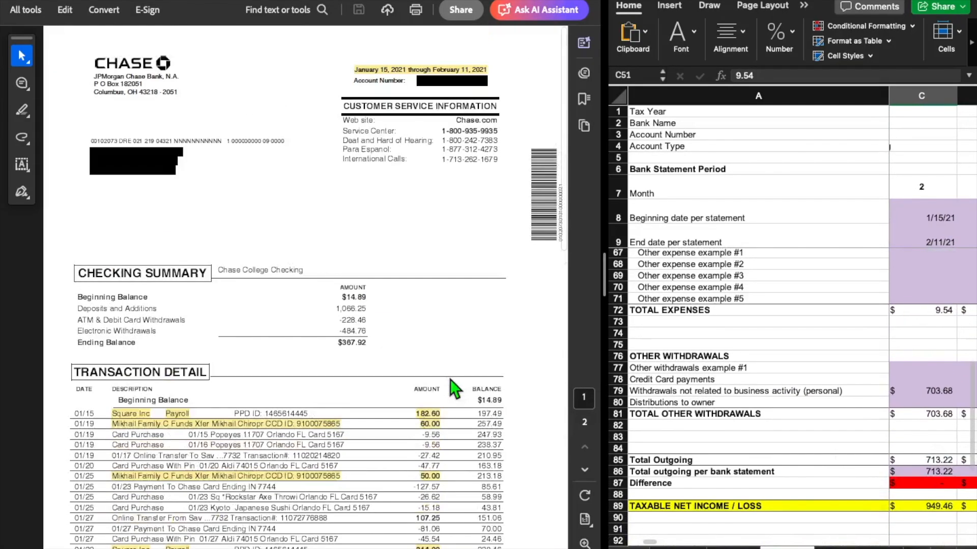
left_click(925, 392)
key("BackSpace")
key("Return")
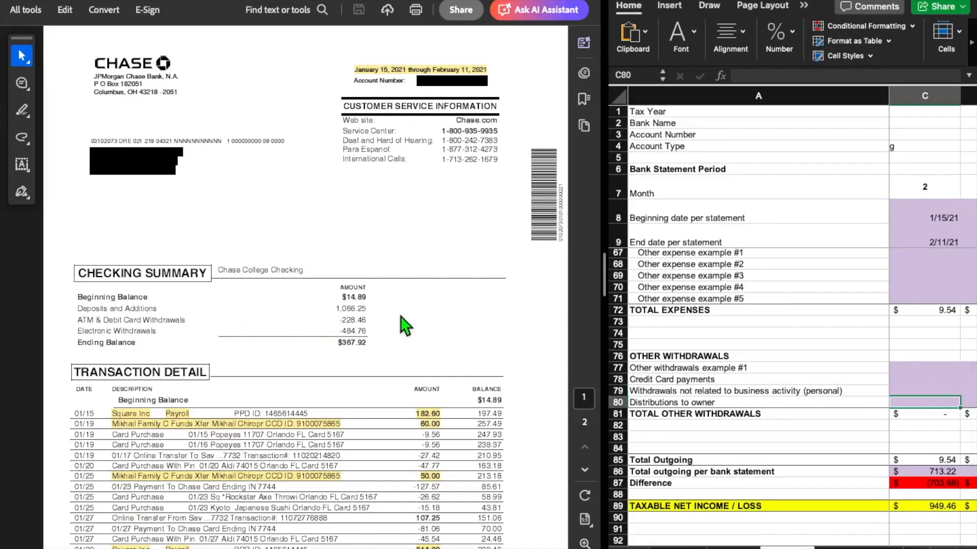
left_click(939, 474)
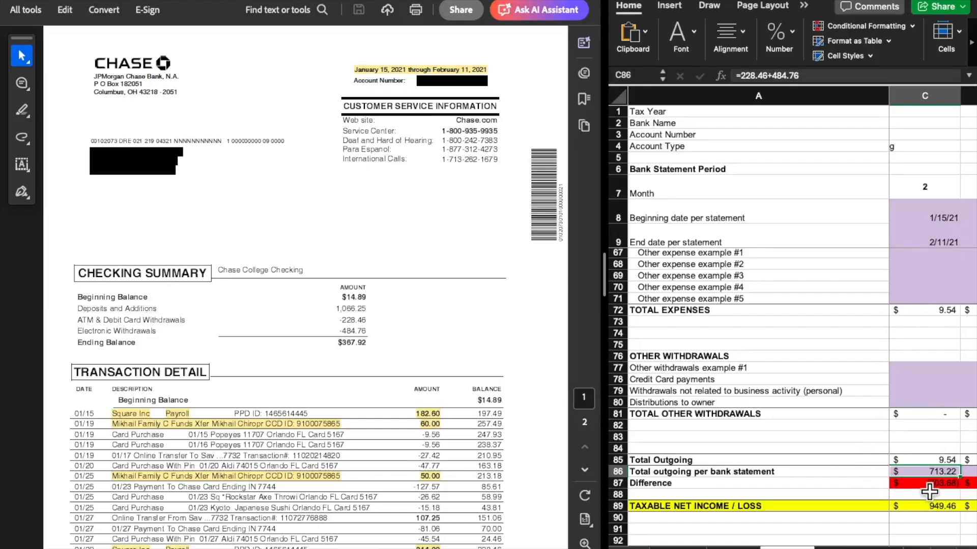
Enter 703.68 as the month 2 Withdrawals not related to business activity (personal)
left_click(916, 382)
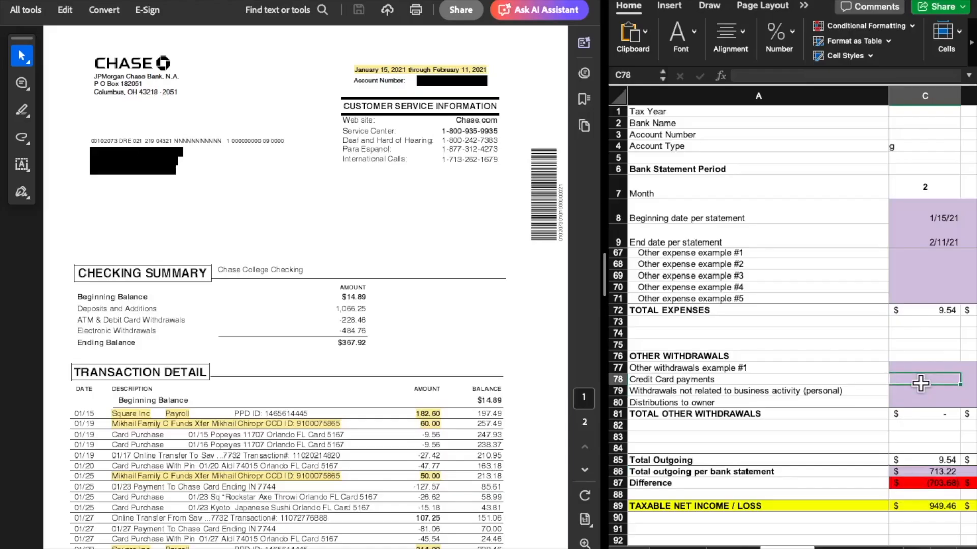
left_click(915, 391)
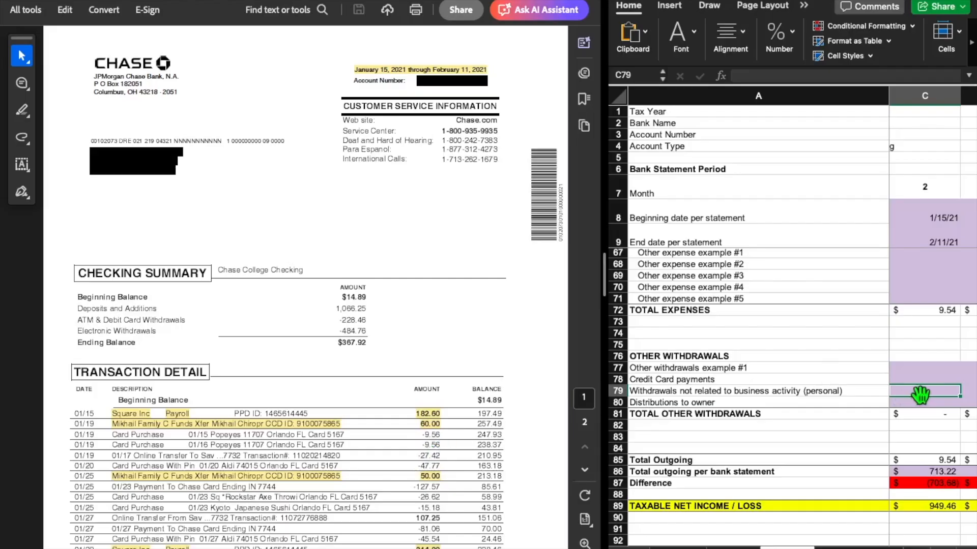
type("3")
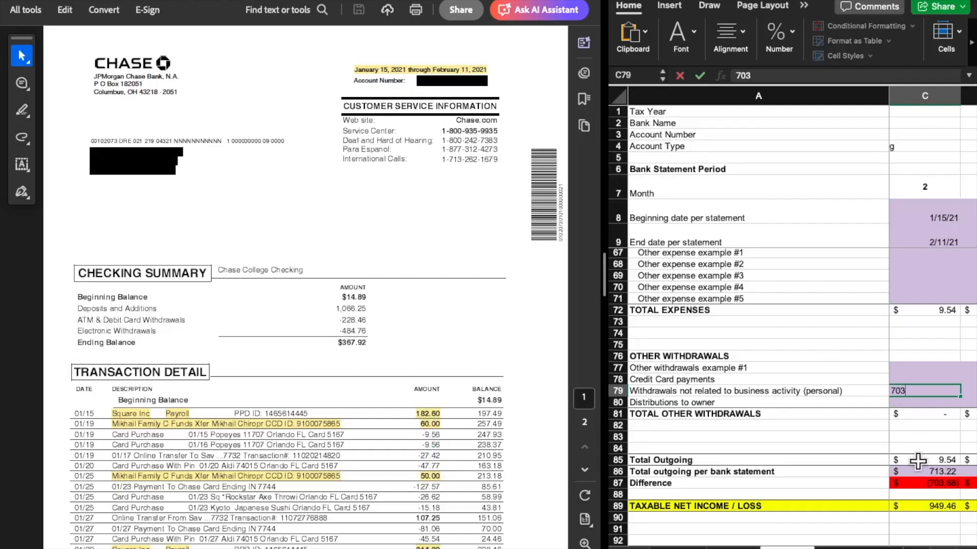
type(".68")
key("Return")
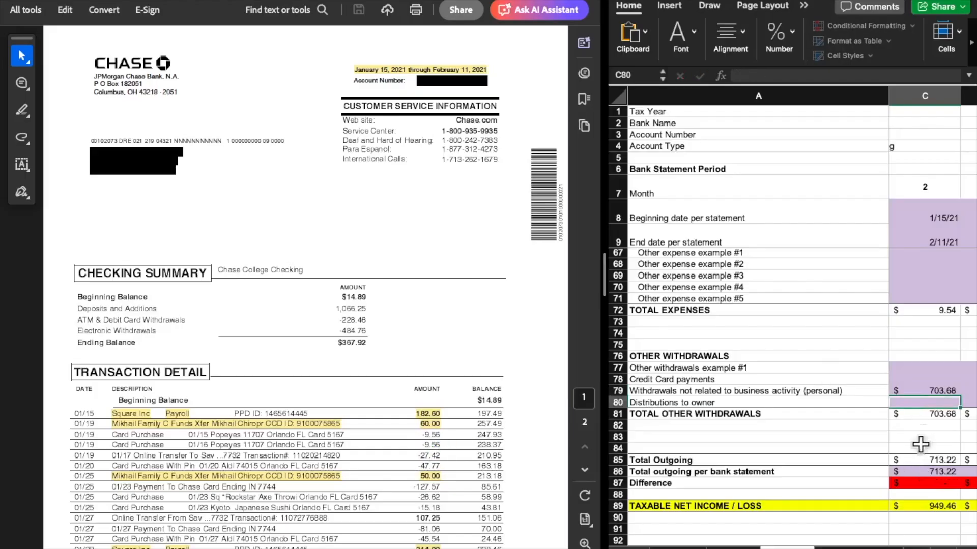
Inspect the month 2 TAXABLE NET INCOME / LOSS and NET CASH FLOW formulas, tracing taxable income back to TOTAL INCOME
scroll(932, 342, "down", 5)
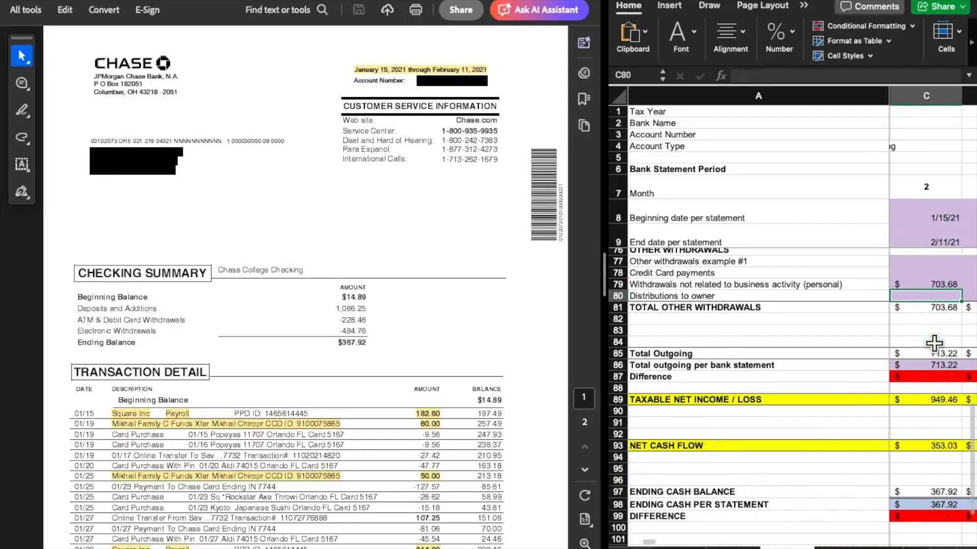
left_click(937, 400)
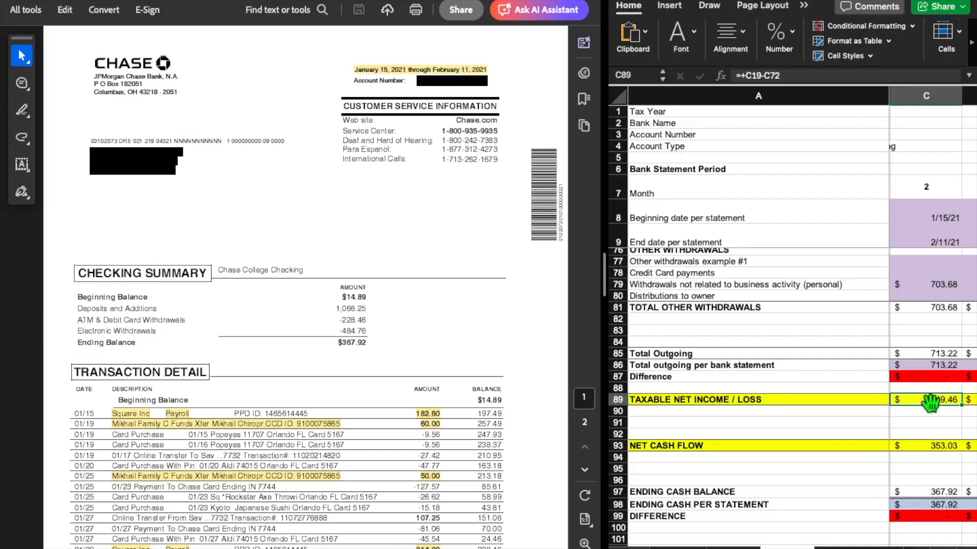
scroll(910, 387, "up", 20)
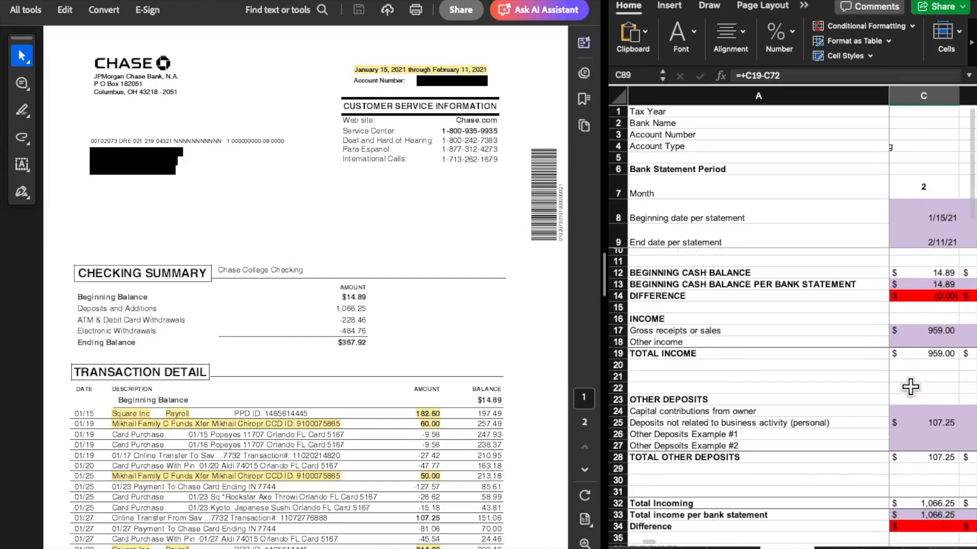
scroll(910, 386, "down", 16)
scroll(909, 393, "down", 4)
left_click(931, 474)
scroll(936, 471, "down", 2)
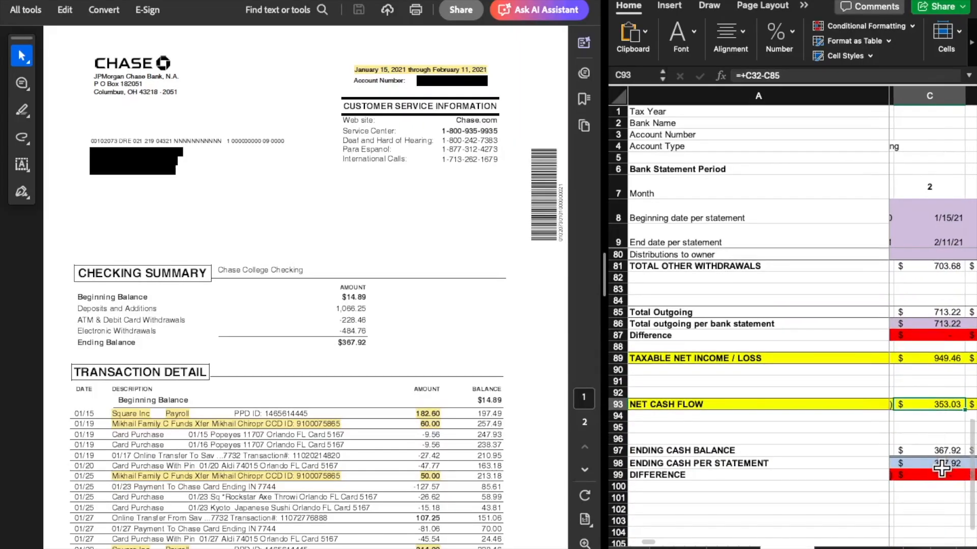
Compare the month 2 ENDING CASH PER STATEMENT with the statement's Ending Balance and inspect the ENDING CASH BALANCE formula
left_click(941, 467)
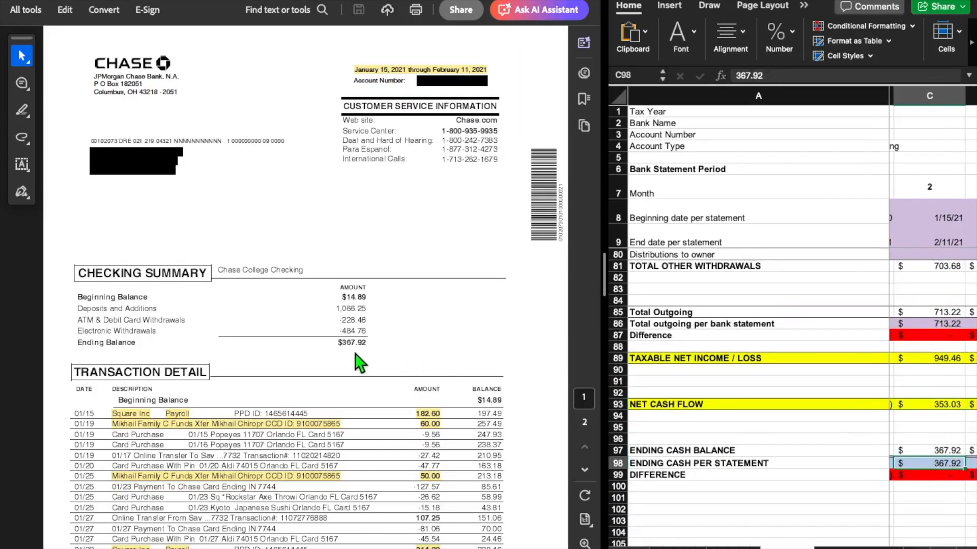
left_click(947, 449)
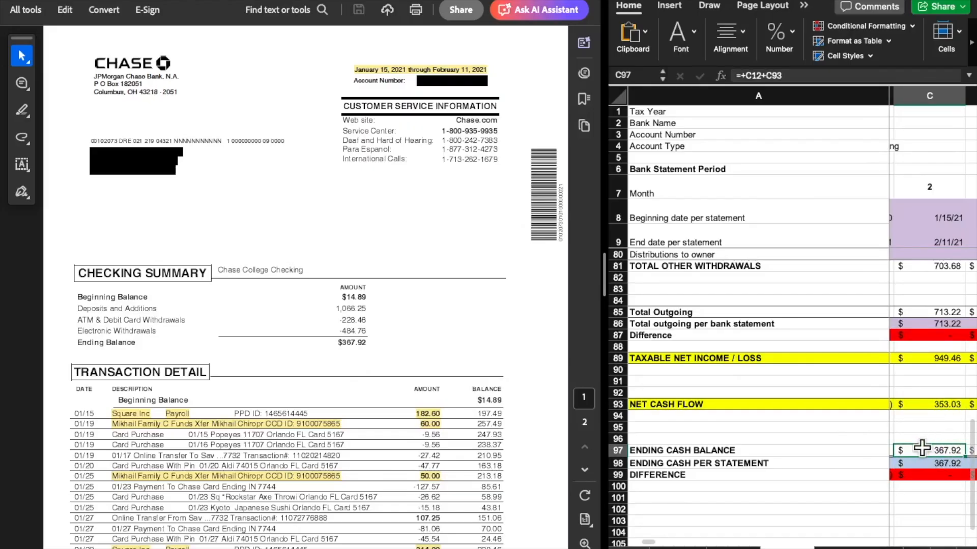
Review the monthly columns through month 13 and inspect the month 13 ending cash DIFFERENCE formula against ENDING CASH PER STATEMENT
scroll(877, 339, "right", 4)
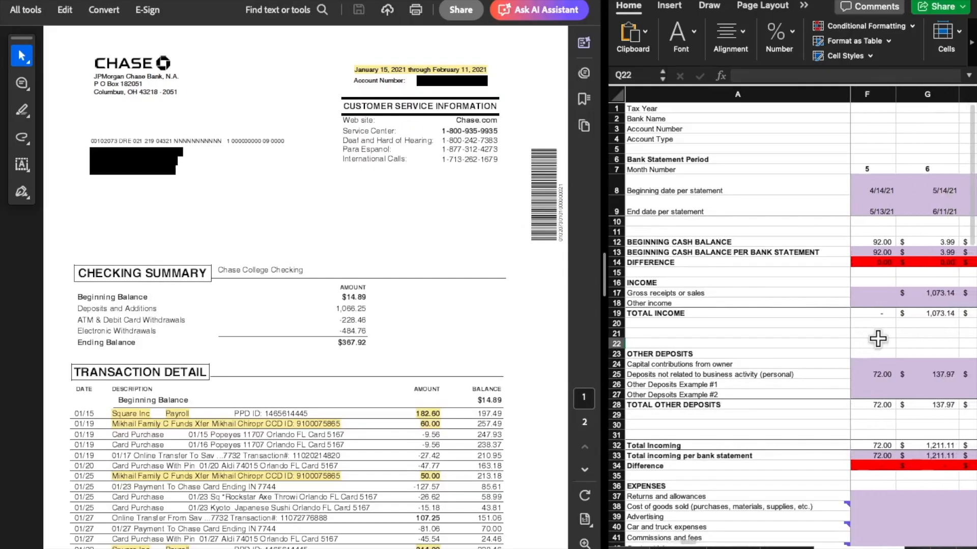
scroll(877, 338, "right", 2)
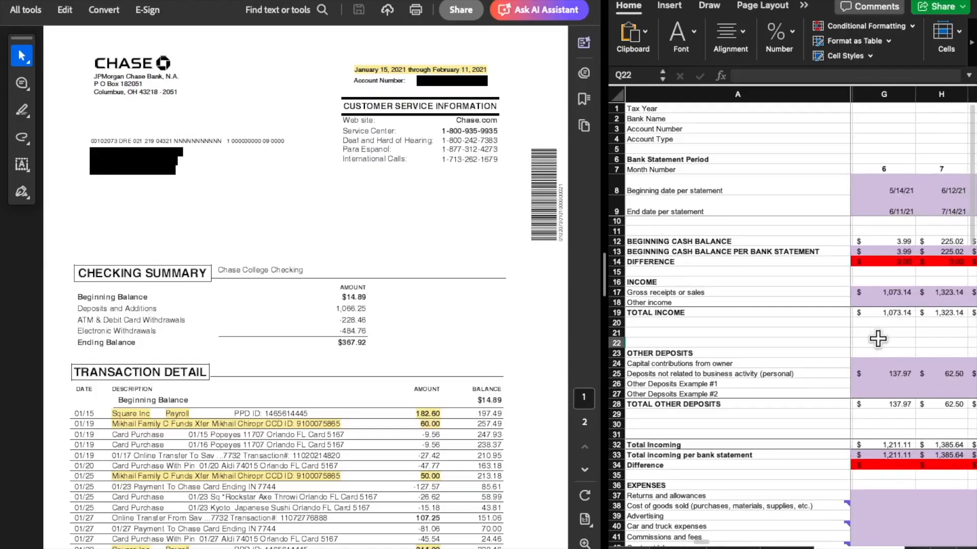
scroll(878, 338, "right", 2)
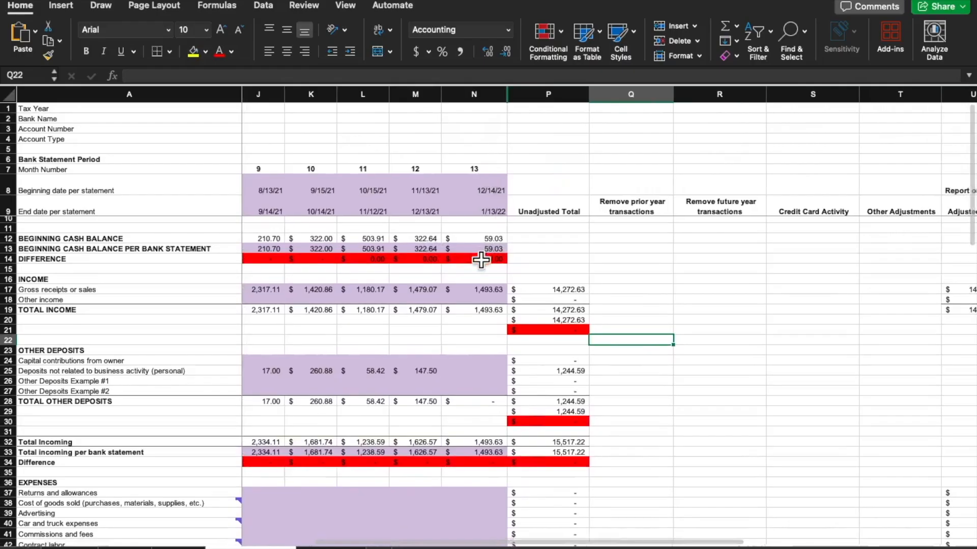
scroll(480, 258, "down", 8)
scroll(481, 260, "down", 15)
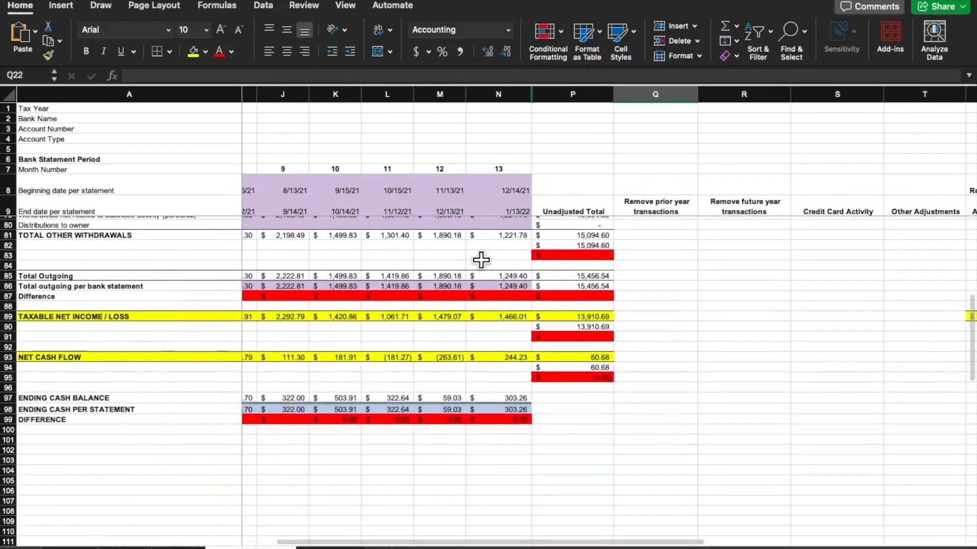
left_click(514, 420)
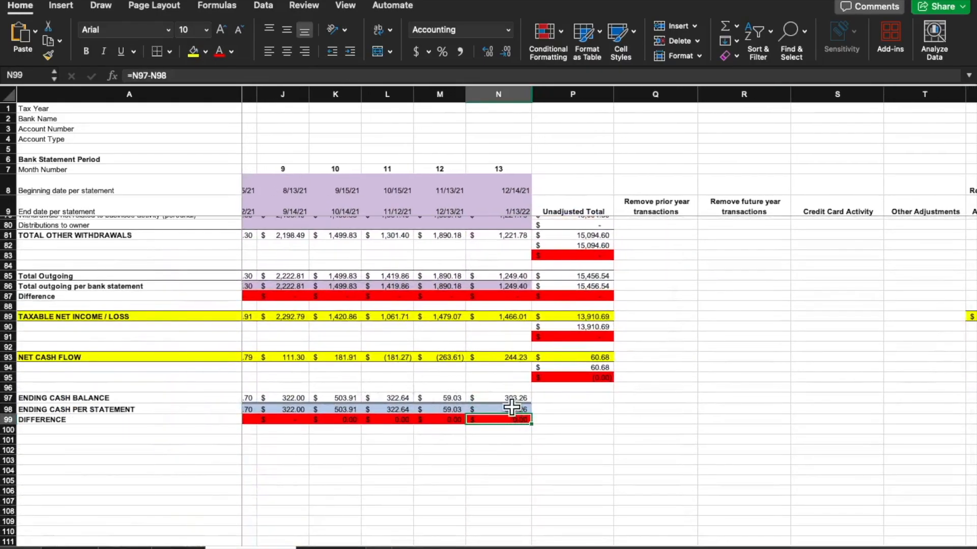
left_click(511, 409)
left_click(501, 420)
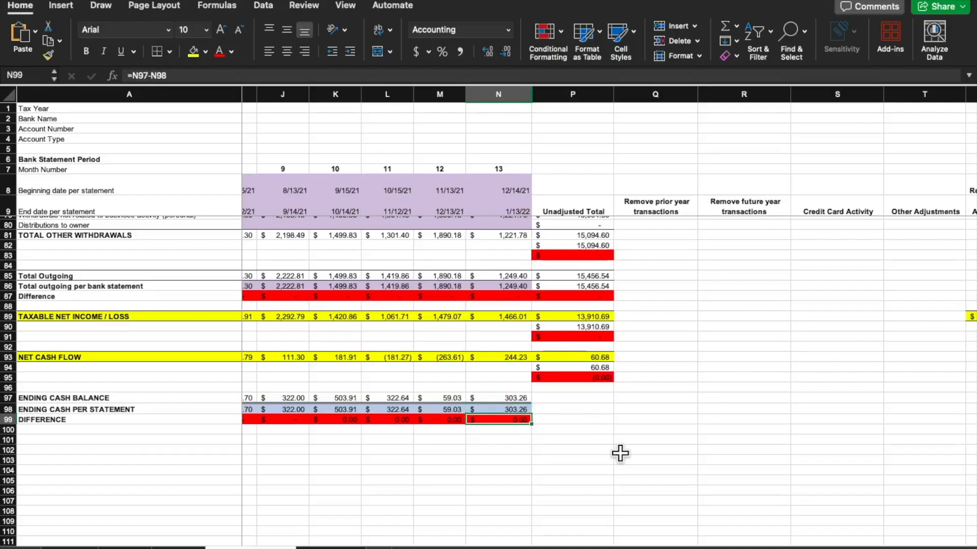
Inspect the Unadjusted Total difference checks beneath TOTAL EXPENSES and TOTAL OTHER WITHDRAWALS
scroll(549, 346, "up", 15)
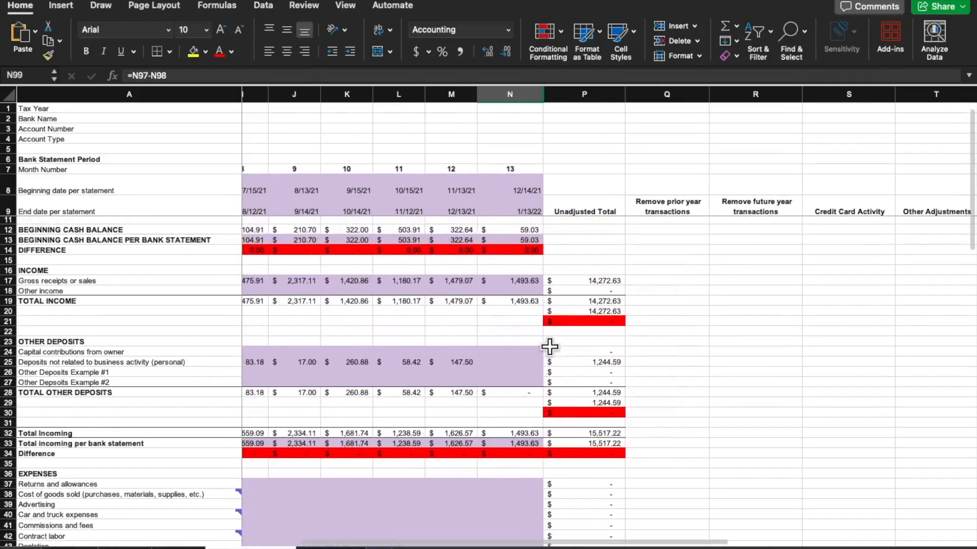
scroll(549, 347, "down", 4)
scroll(549, 346, "down", 10)
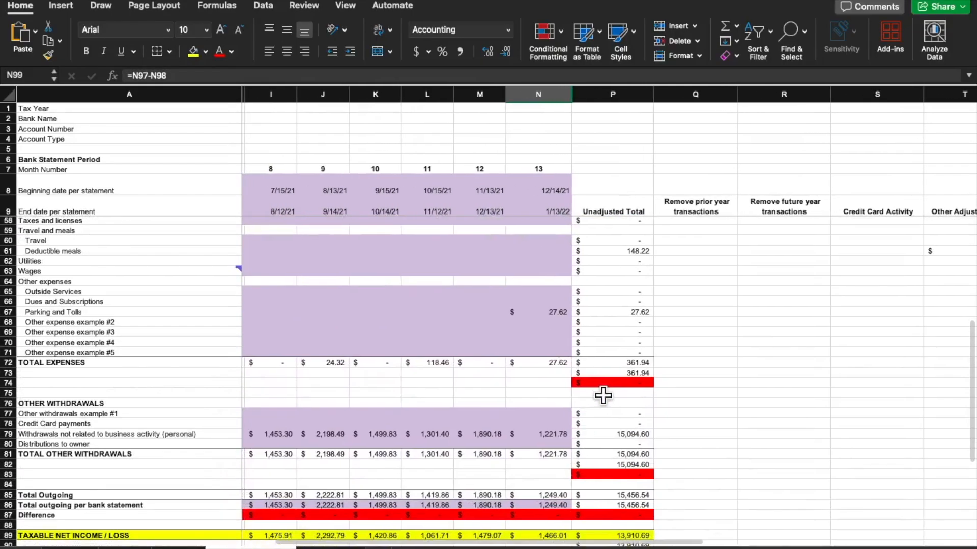
left_click(608, 387)
left_click(620, 474)
scroll(703, 371, "down", 3)
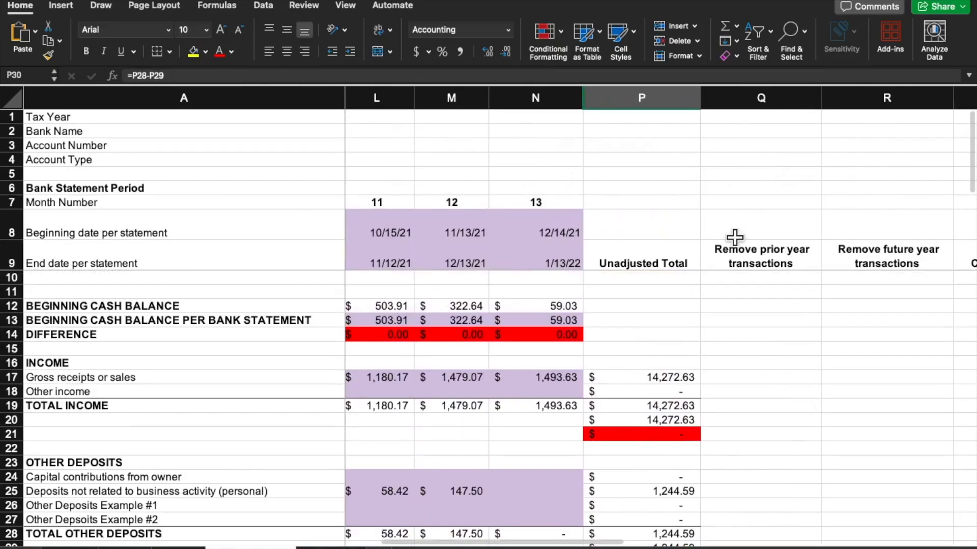
Select the whole Unadjusted Total column and examine the adjustment columns between it and the Adjusted Total
left_click(656, 98)
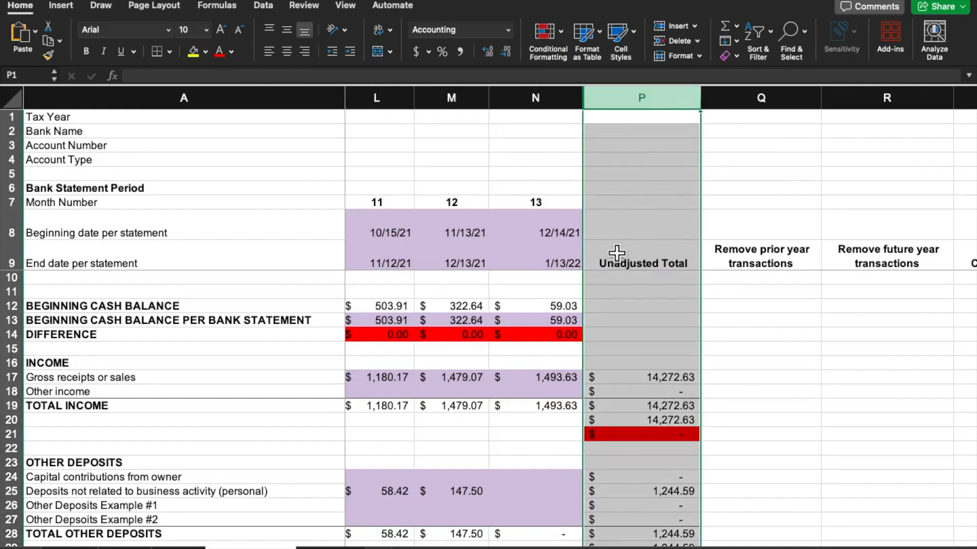
scroll(830, 368, "right", 5)
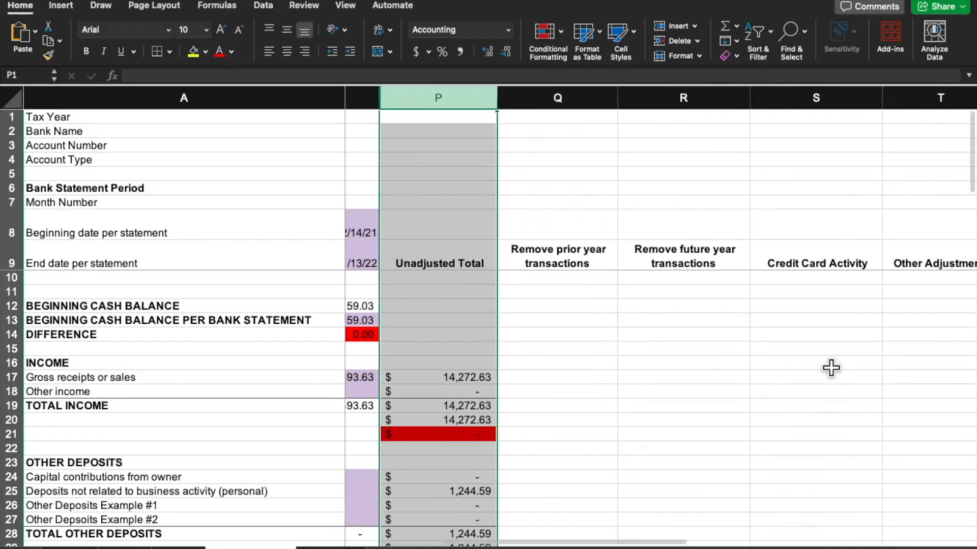
scroll(830, 368, "down", 3)
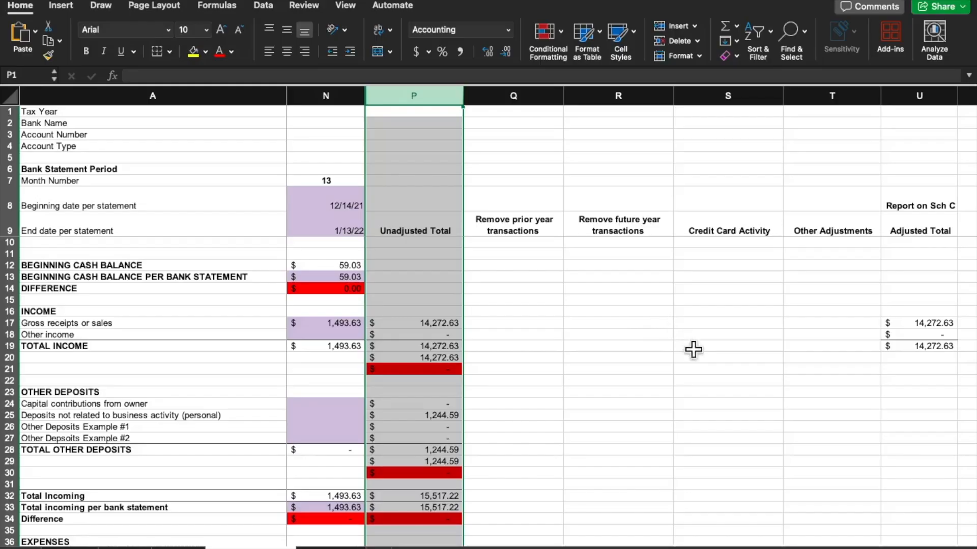
Inspect the Deductible meals formulas in the Unadjusted Total, Other Adjustments and Adjusted Total columns
scroll(693, 349, "left", 1)
scroll(693, 350, "down", 5)
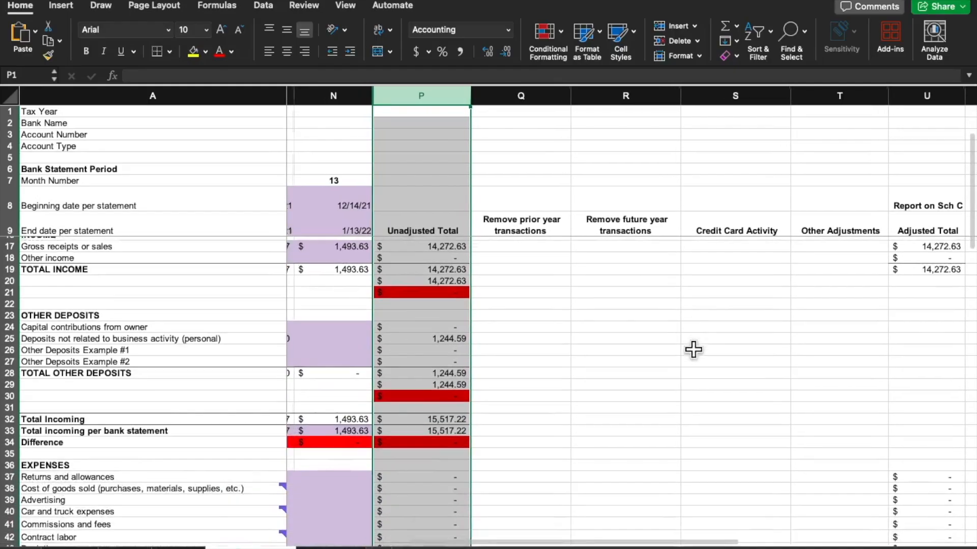
scroll(694, 350, "down", 8)
scroll(693, 350, "left", 1)
scroll(693, 350, "right", 1)
scroll(693, 350, "down", 1)
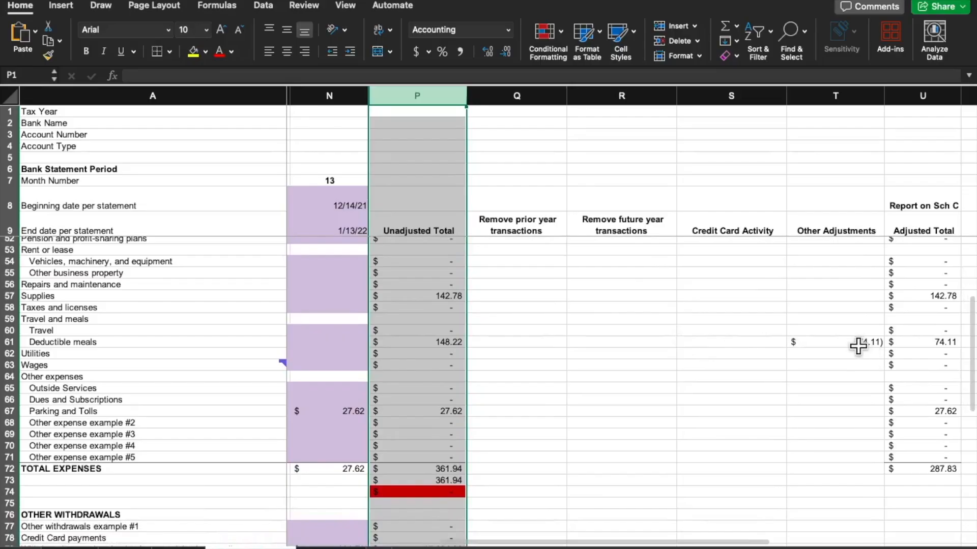
left_click(858, 345)
left_click(443, 342)
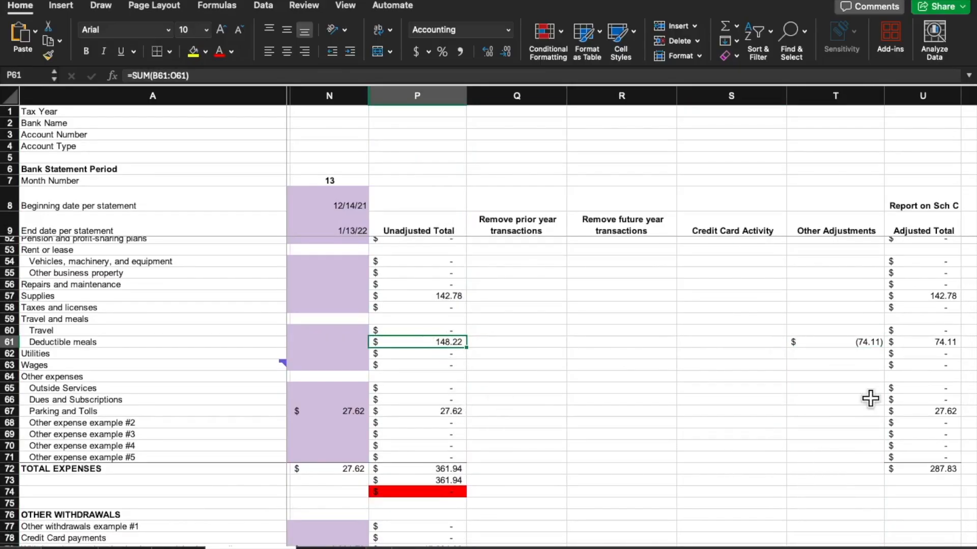
left_click(867, 342)
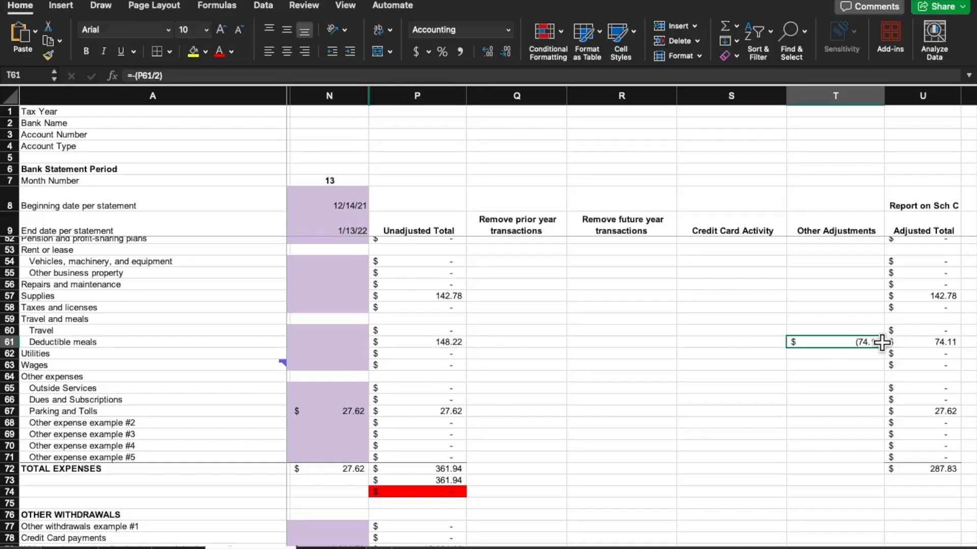
left_click(939, 346)
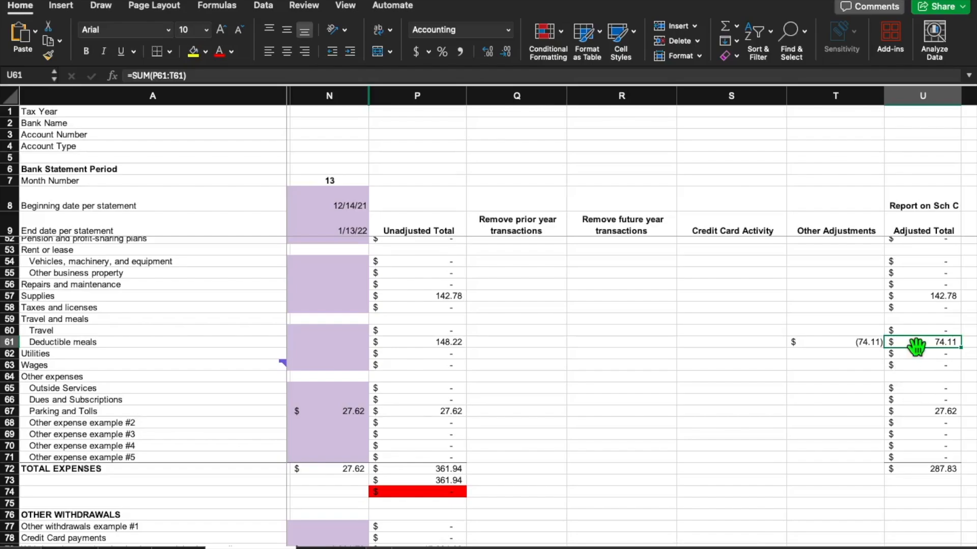
Return to the adjustment column headings and select the Credit Card Activity heading
scroll(915, 347, "up", 3)
scroll(916, 347, "left", 1)
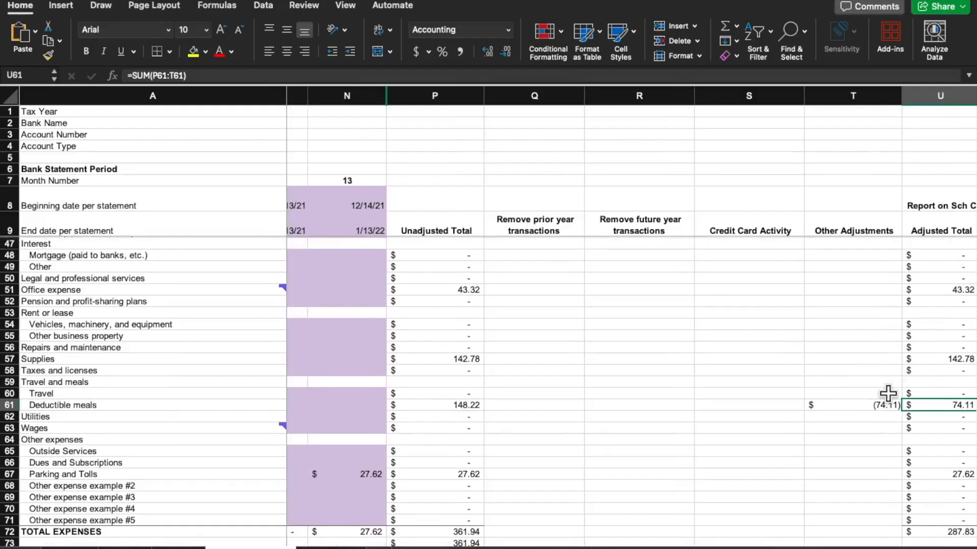
scroll(888, 393, "up", 8)
scroll(887, 393, "left", 1)
scroll(887, 393, "up", 5)
scroll(887, 393, "right", 1)
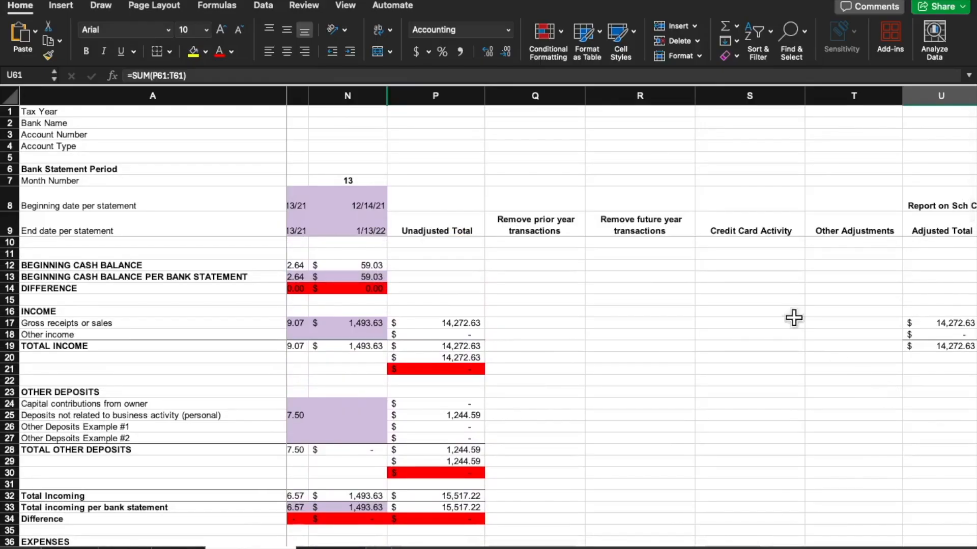
left_click(753, 220)
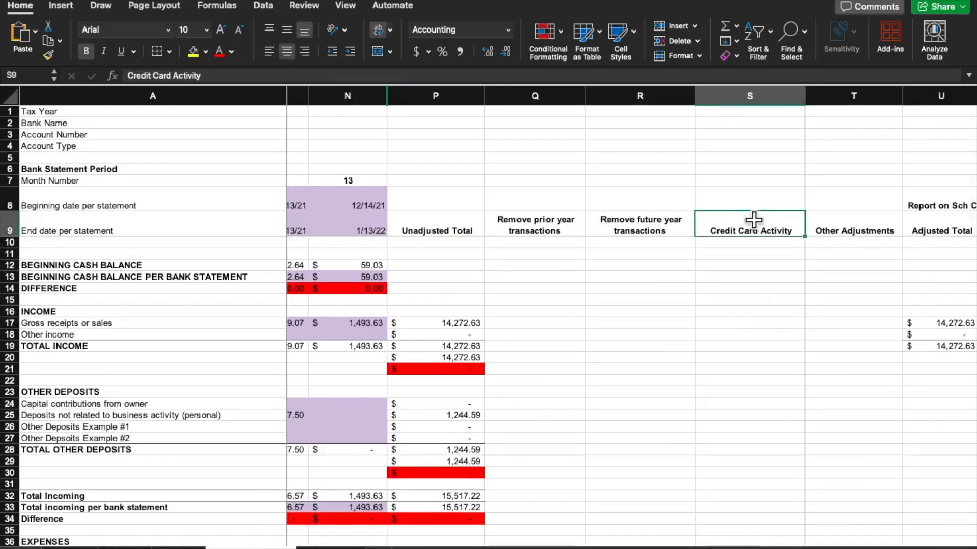
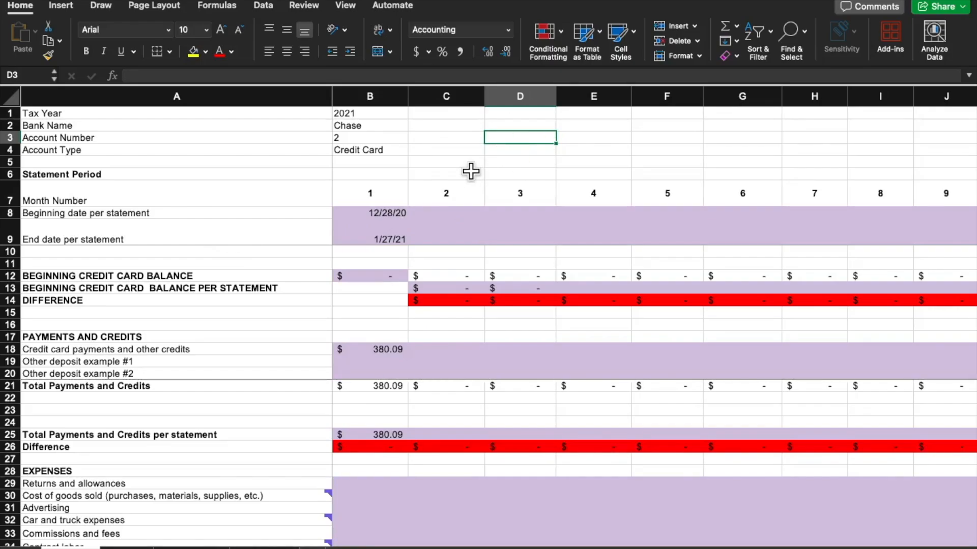
Look over the credit card sheet's layout and select the BEGINNING CREDIT CARD BALANCE label
left_click(471, 233)
scroll(469, 289, "down", 2)
scroll(461, 292, "up", 2)
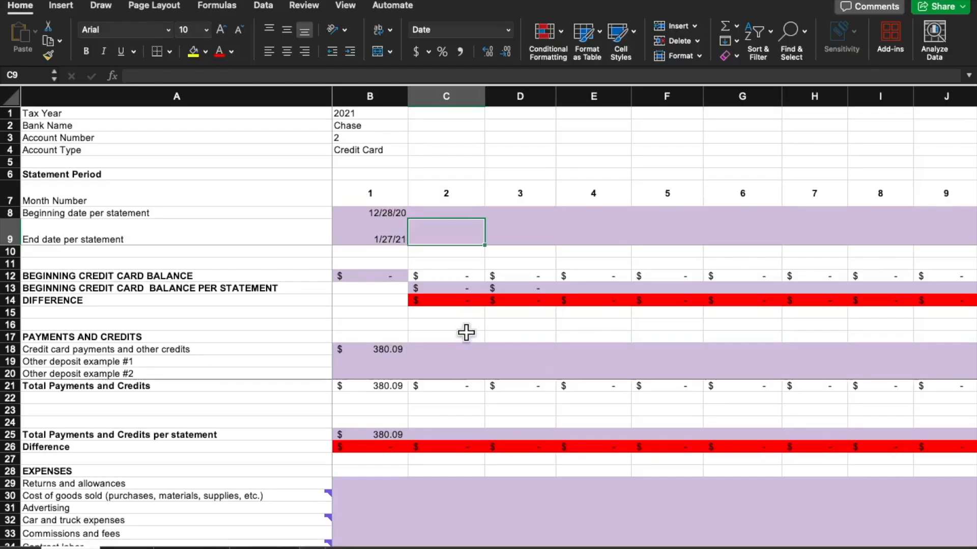
left_click(224, 276)
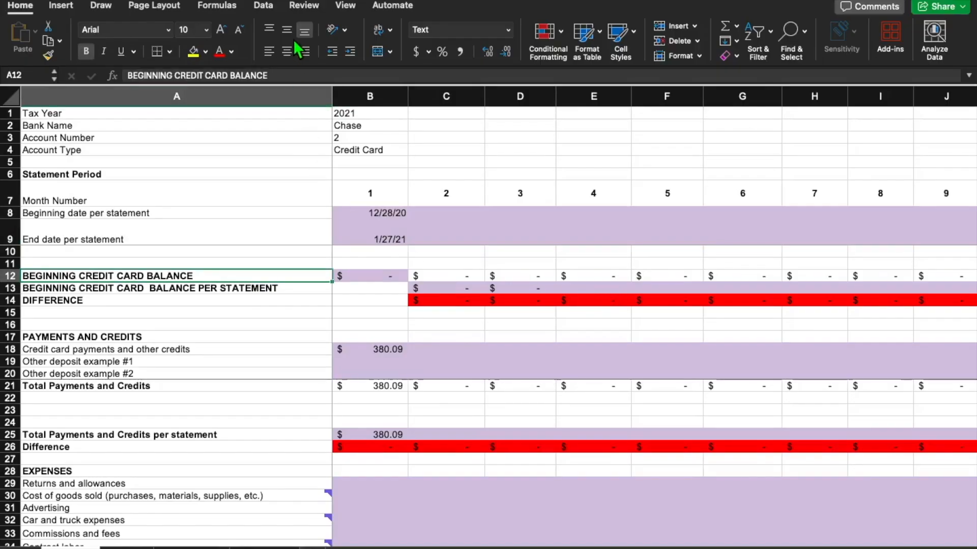
Select the four header rows and inspect the Tax Year, Bank Name, Account Number and Account Type entries
left_click_drag(11, 113, 14, 152)
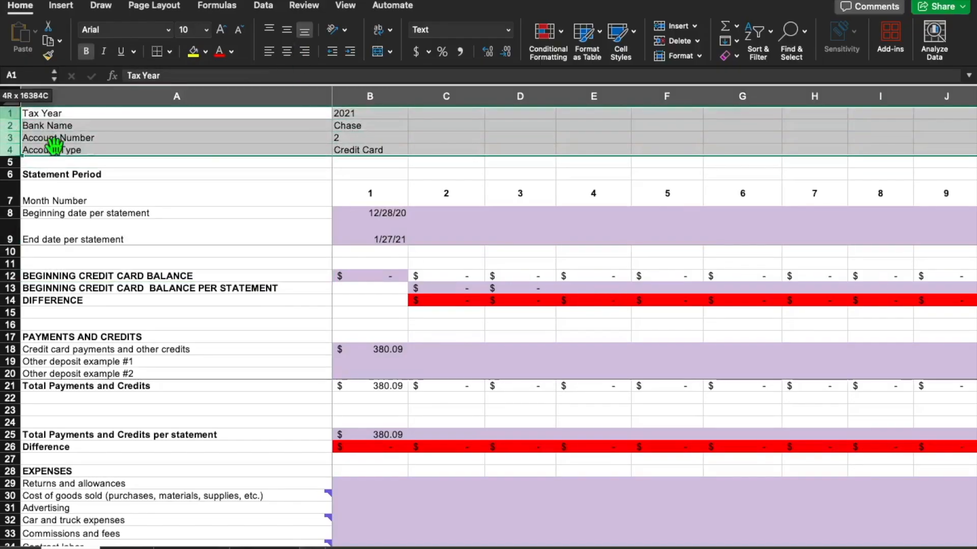
left_click(389, 117)
left_click(384, 125)
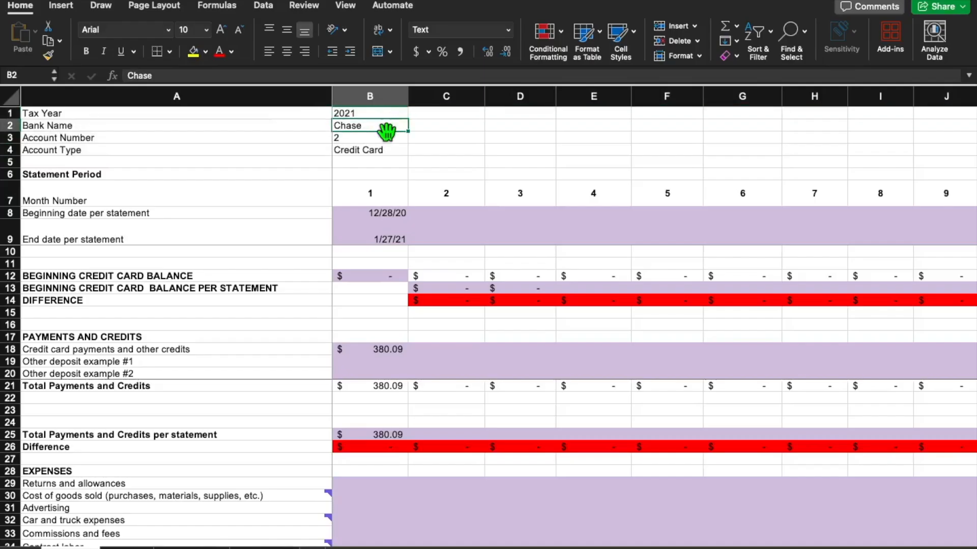
left_click(386, 137)
left_click(387, 149)
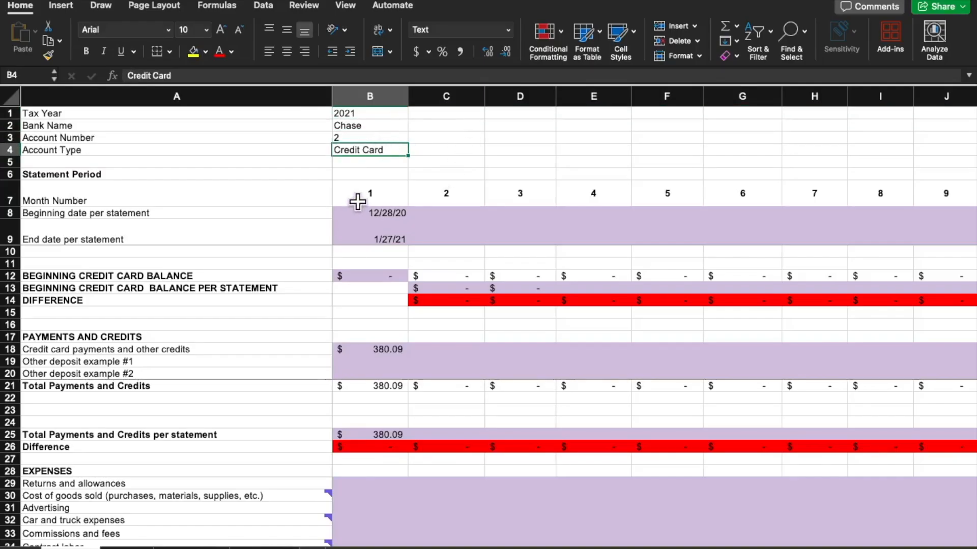
Inspect the month 1 column's beginning and end statement dates and its beginning credit card balance
left_click(356, 200)
left_click(359, 217)
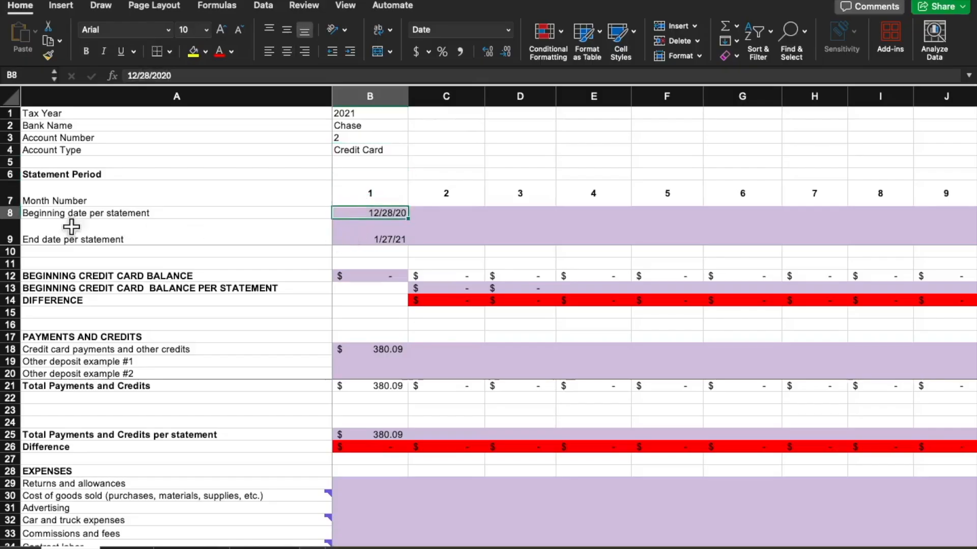
left_click_drag(14, 215, 11, 226)
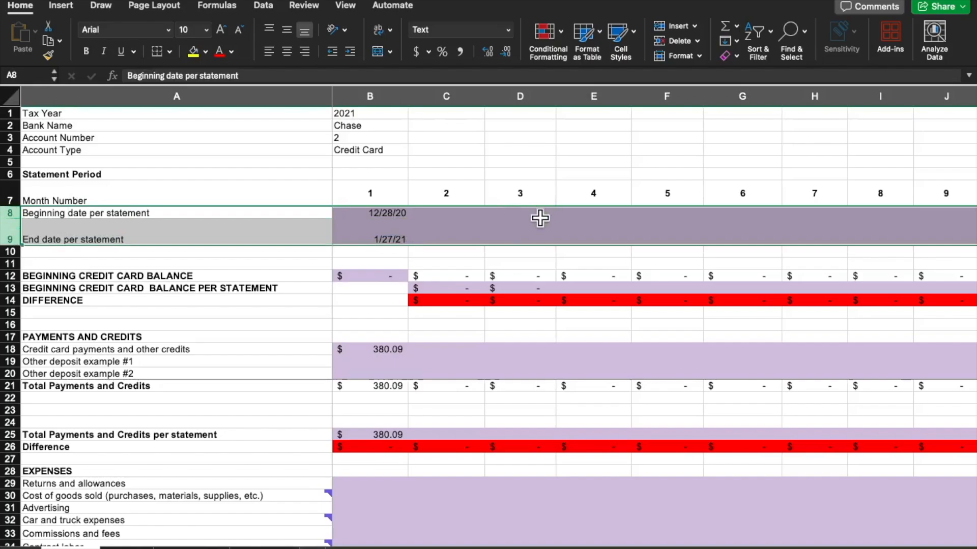
left_click(395, 275)
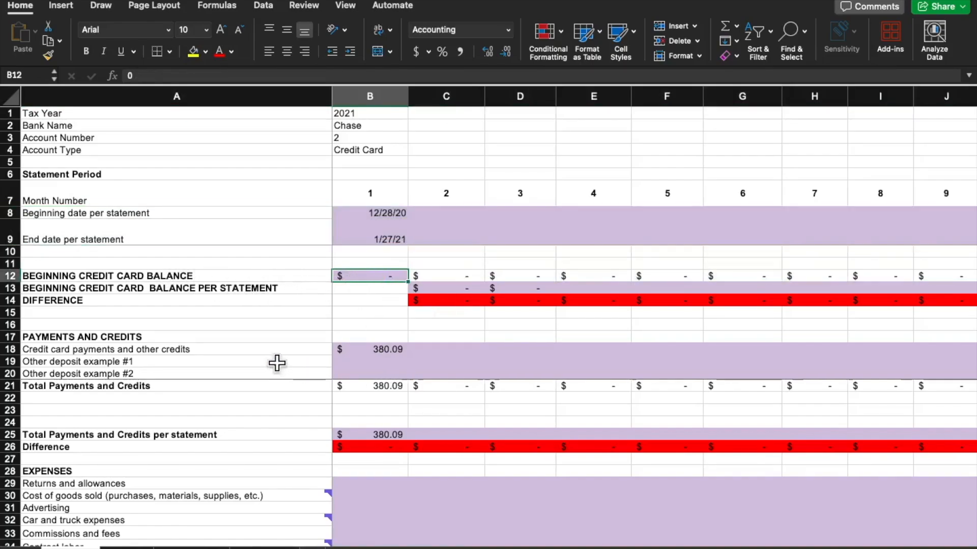
Select the PAYMENTS AND CREDITS heading and review the section's rows
scroll(453, 305, "down", 1)
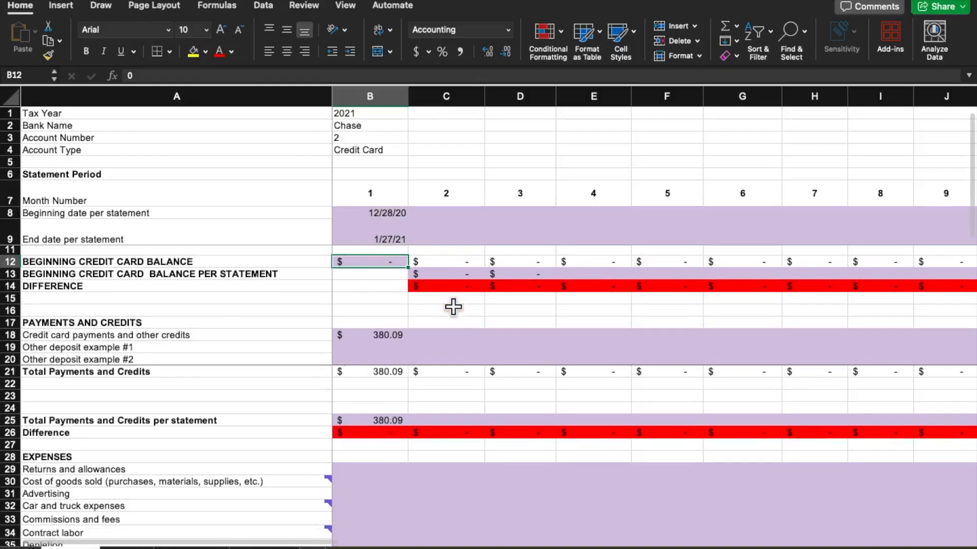
left_click(140, 321)
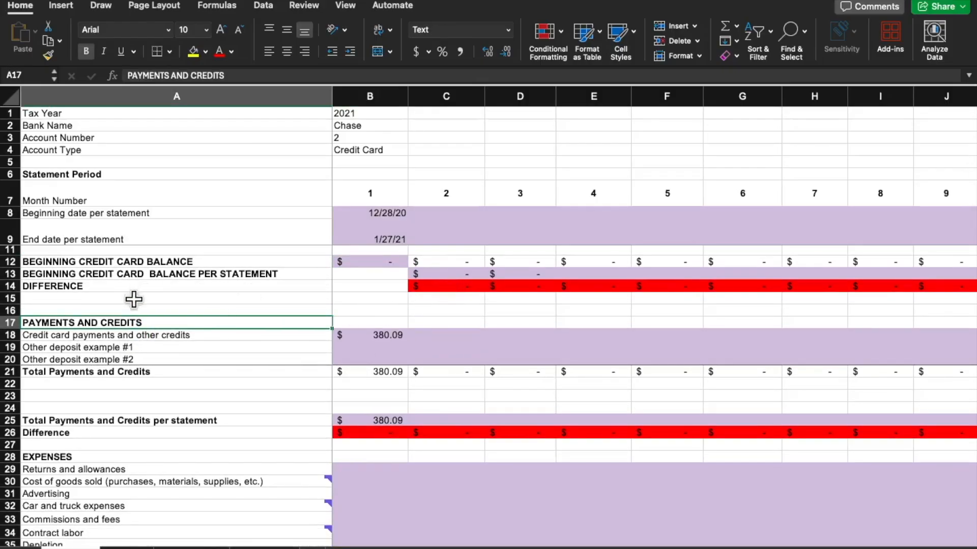
scroll(432, 280, "down", 1)
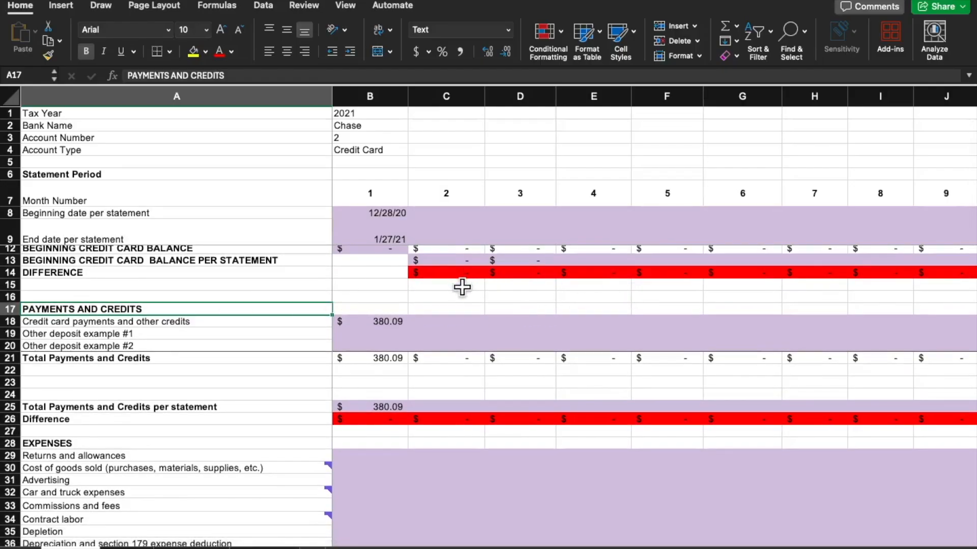
scroll(462, 287, "down", 1)
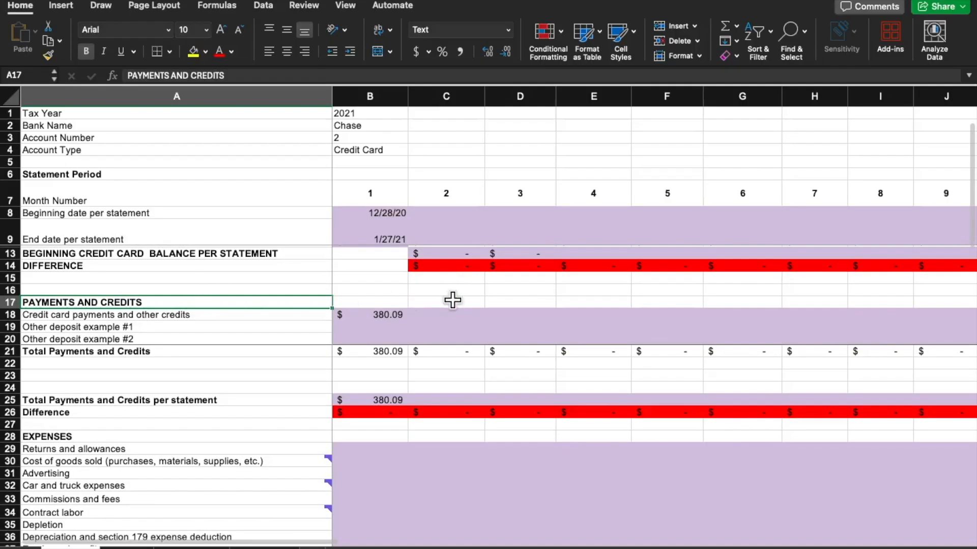
Select the EXPENSES heading and examine the expense categories down to TOTAL EXPENSES
scroll(452, 300, "down", 5)
left_click(156, 330)
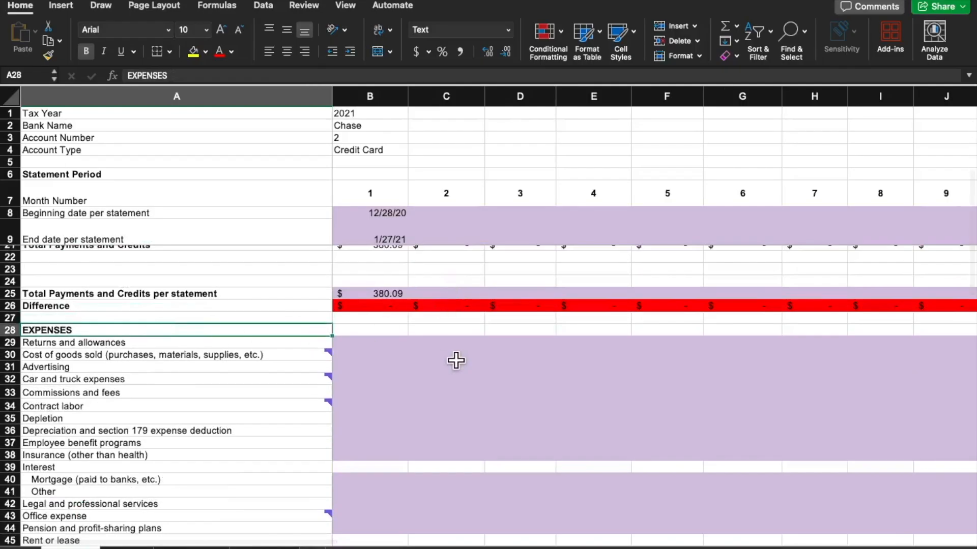
scroll(456, 361, "down", 10)
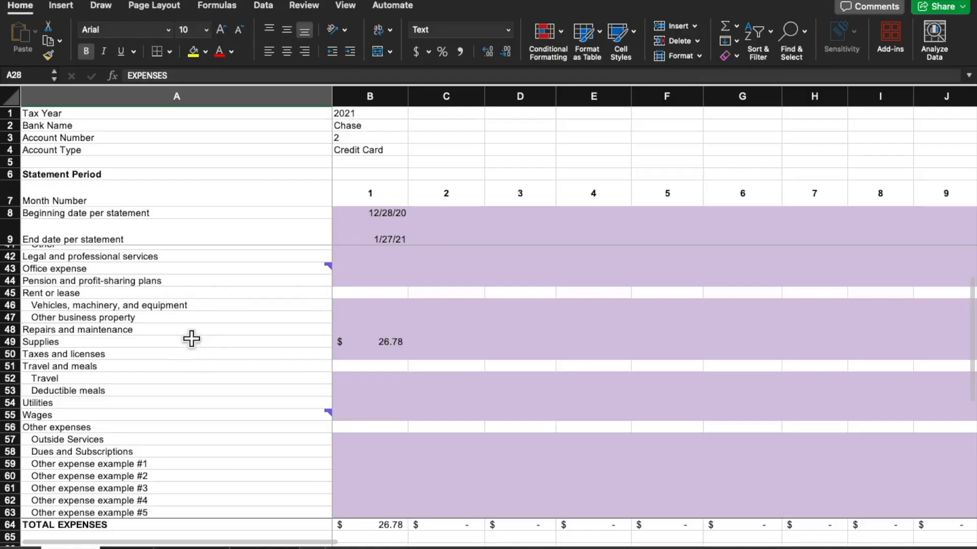
scroll(191, 338, "down", 2)
scroll(191, 338, "up", 8)
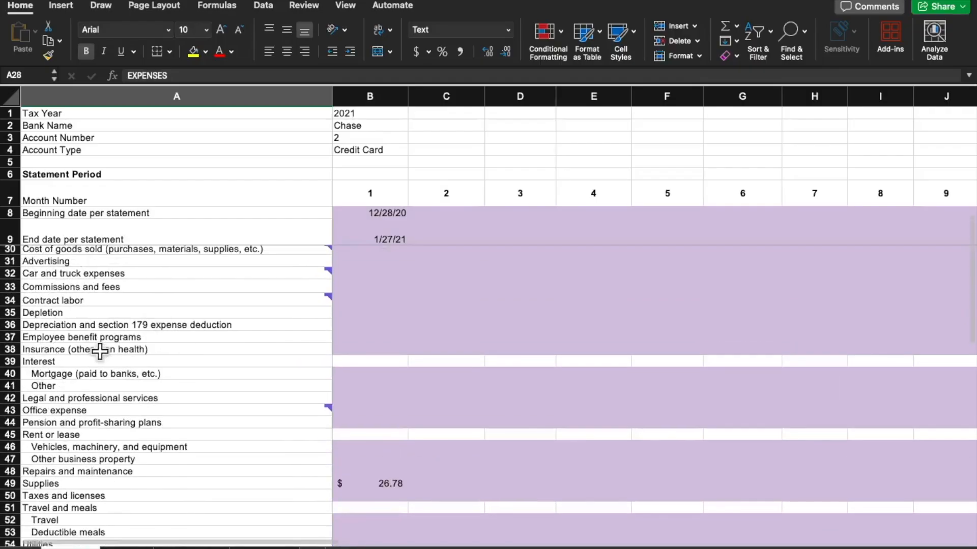
scroll(127, 341, "up", 1)
scroll(248, 322, "up", 3)
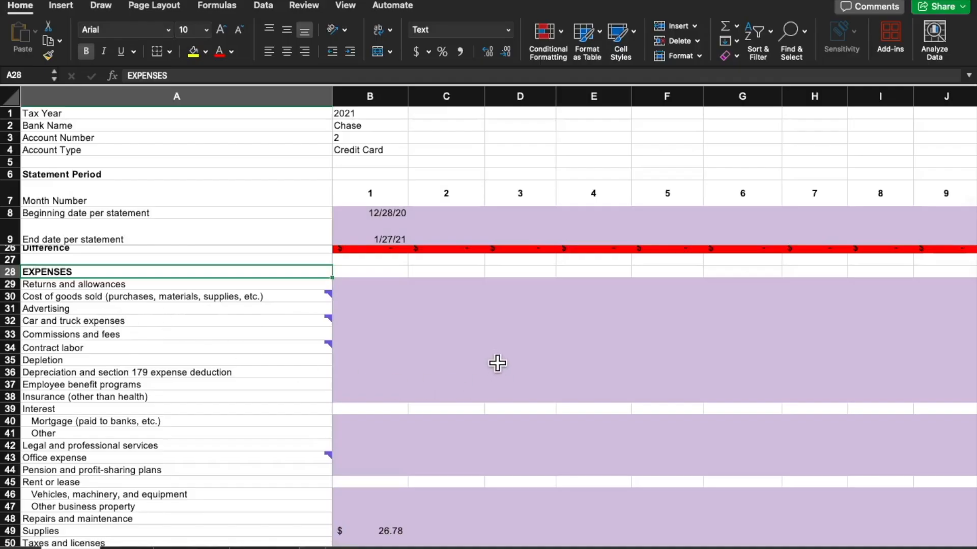
scroll(470, 353, "down", 1)
scroll(470, 353, "down", 7)
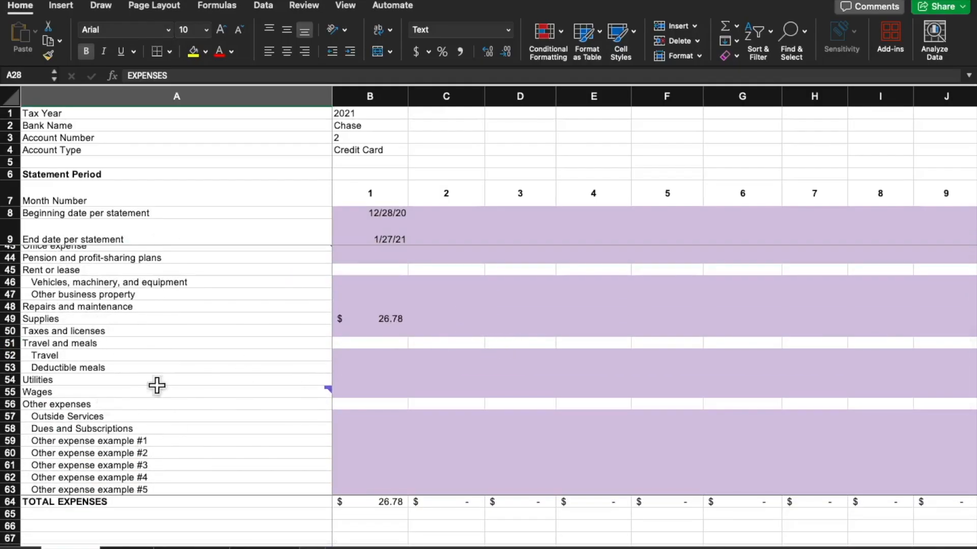
Examine the OTHER PURCHASES section and select the month 1 amount for purchases not related to business activity
scroll(453, 320, "down", 5)
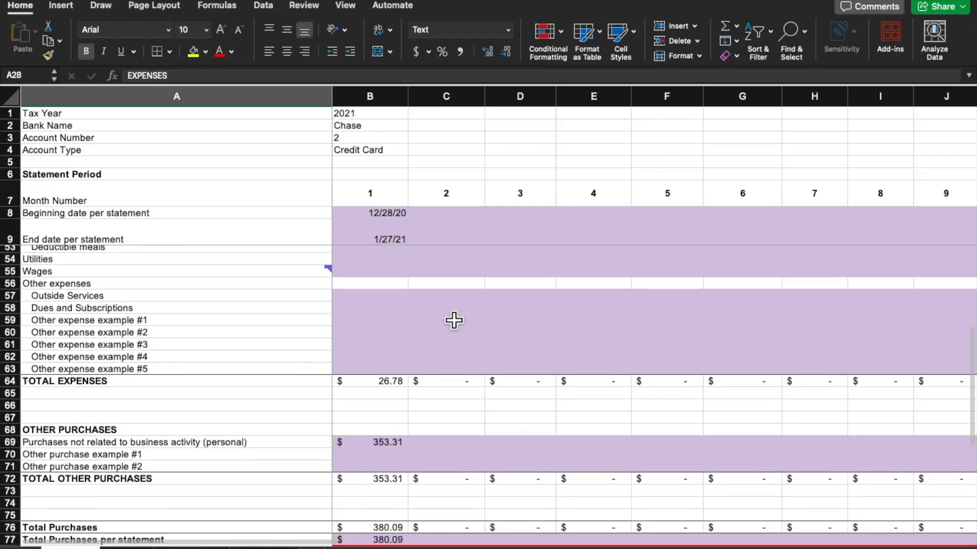
scroll(453, 320, "down", 2)
left_click(178, 377)
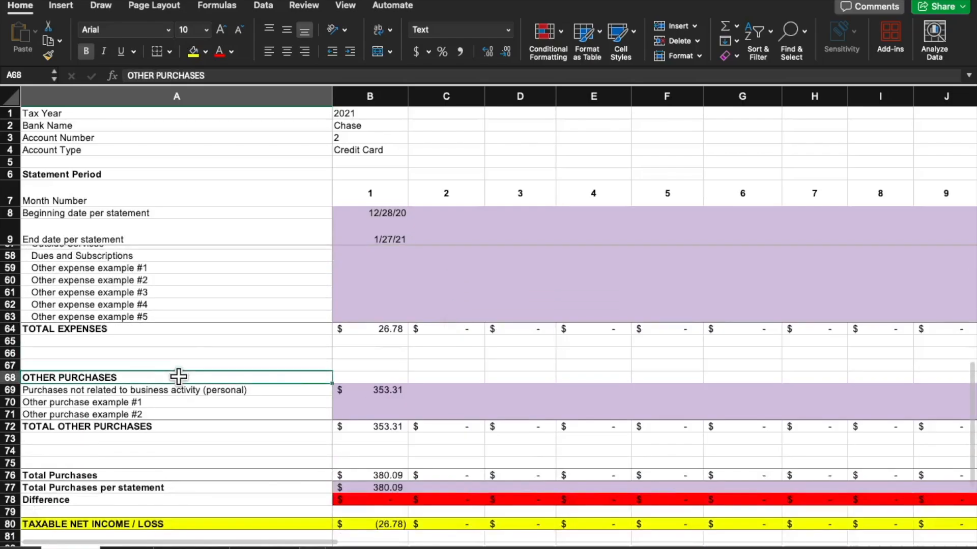
left_click(372, 390)
scroll(421, 349, "down", 1)
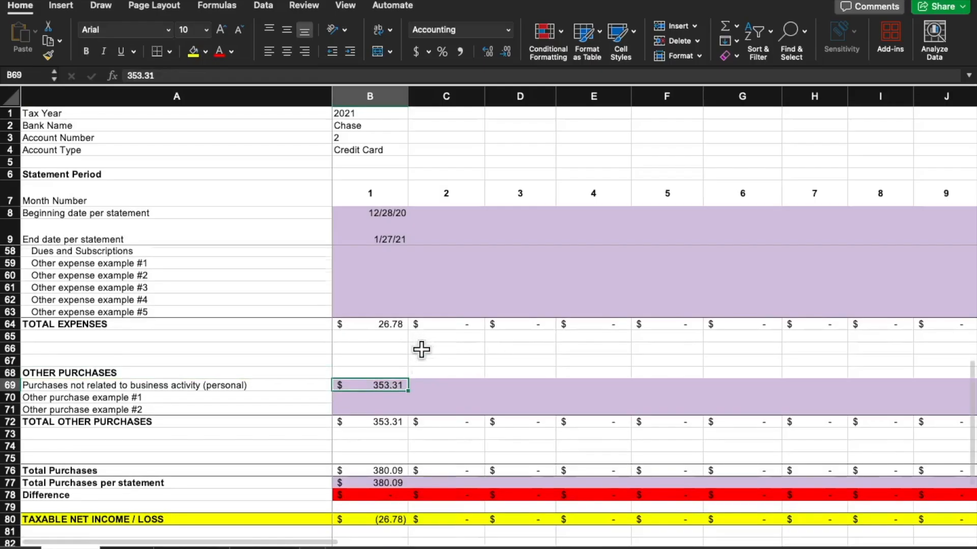
Inspect the month 1 formulas for TAXABLE NET INCOME / LOSS and NET CHANGE IN CREDIT CARD BALANCE, and view the ending balance rows
scroll(422, 350, "down", 6)
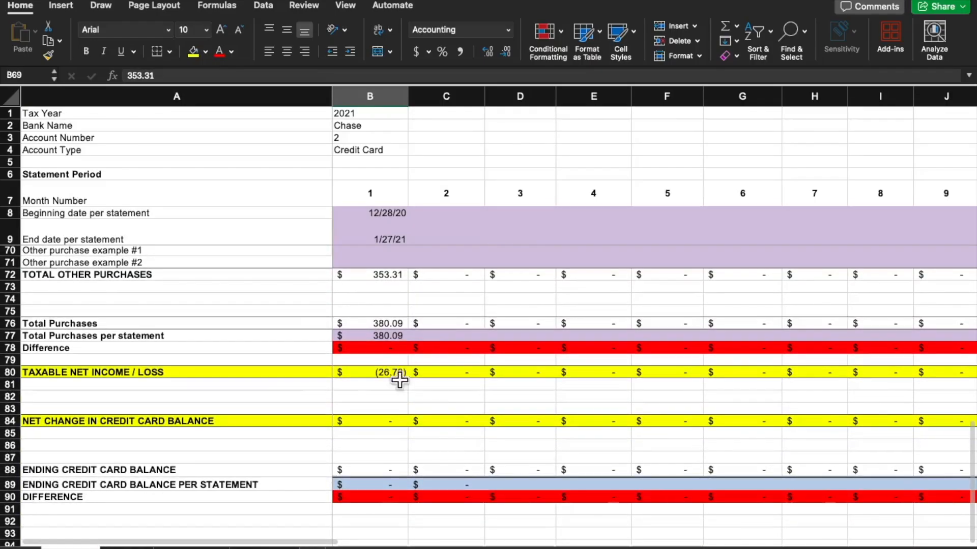
left_click(364, 420)
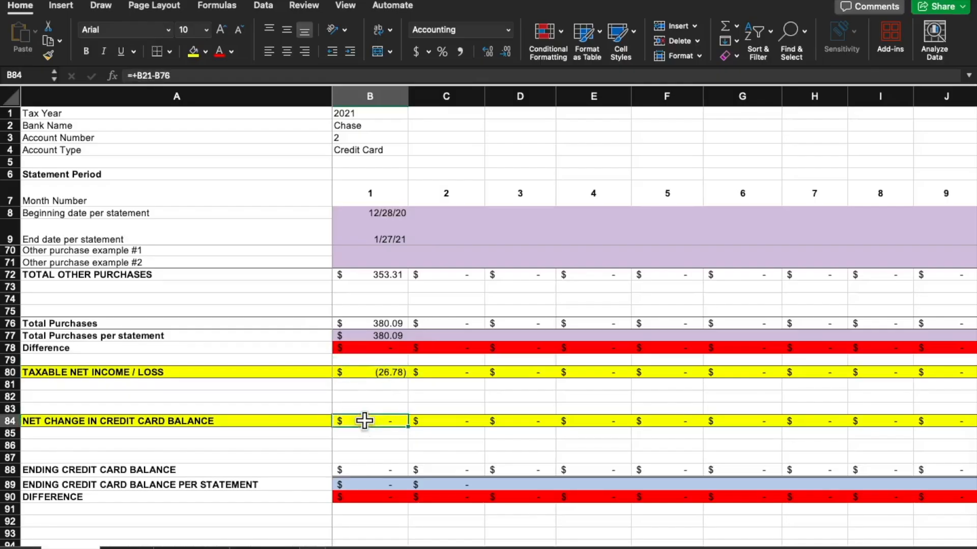
left_click(381, 372)
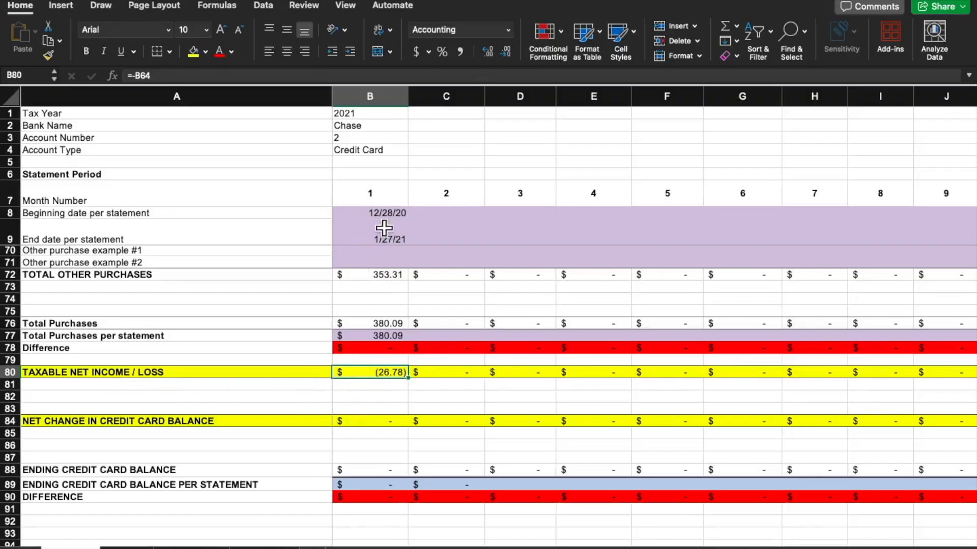
left_click(388, 421)
scroll(532, 336, "down", 4)
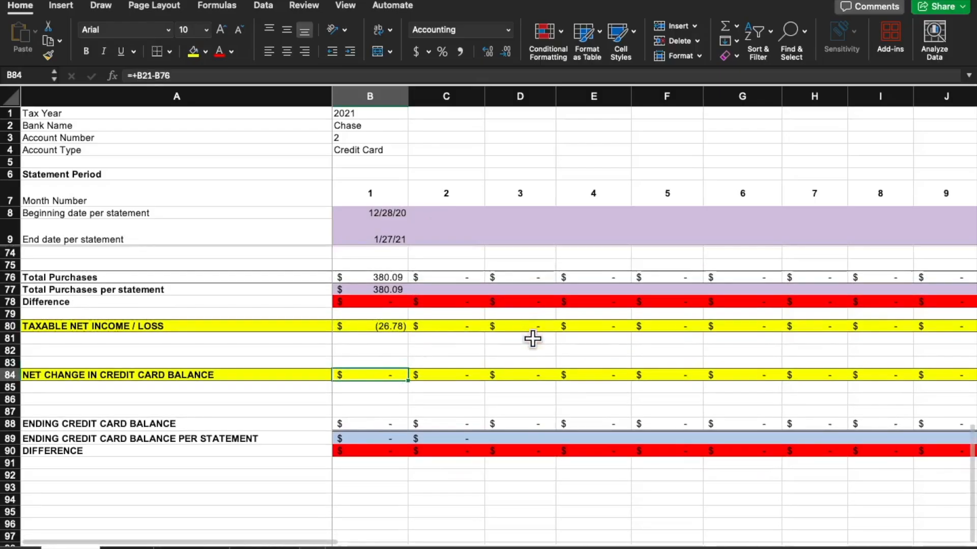
scroll(532, 338, "up", 20)
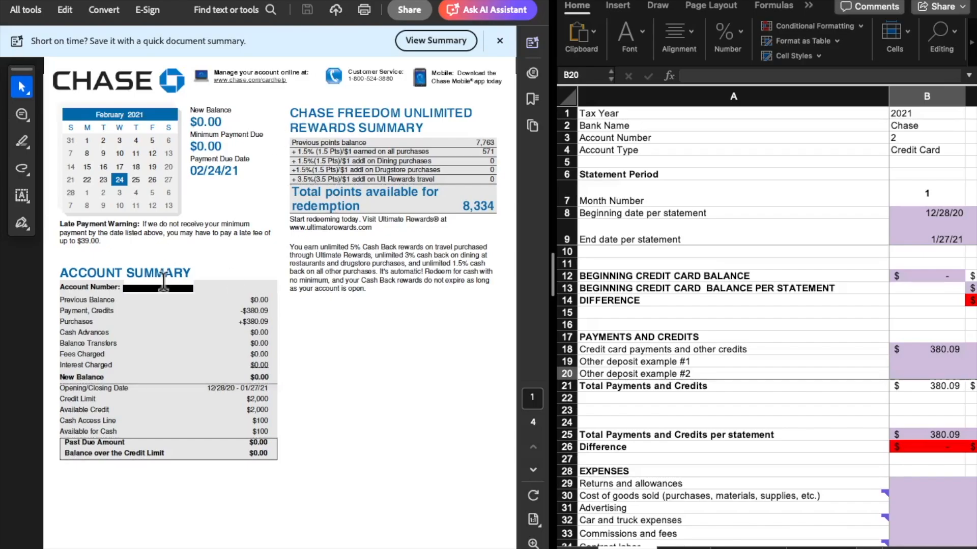
Review the Chase credit card statement's account summary and its account activity listing of payments and purchases
scroll(408, 285, "down", 8)
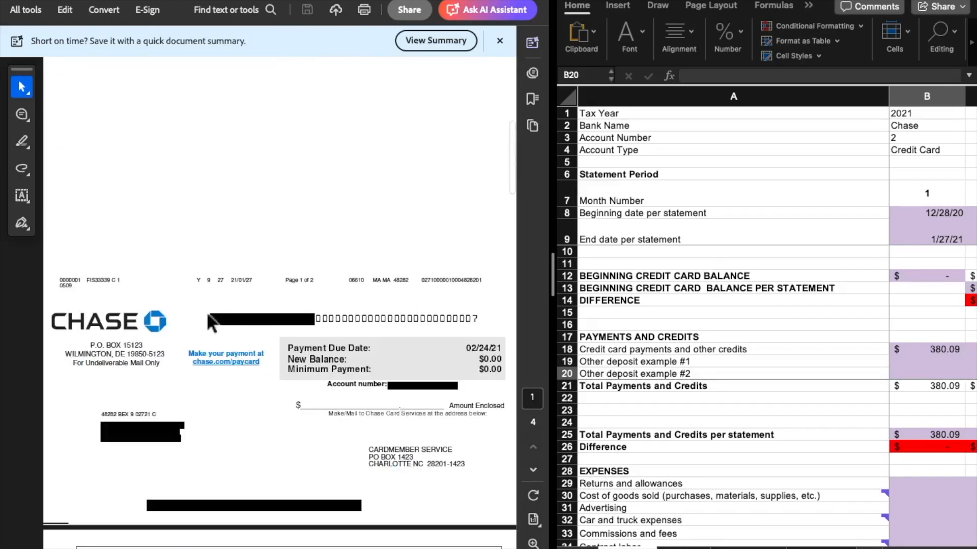
scroll(204, 345, "up", 8)
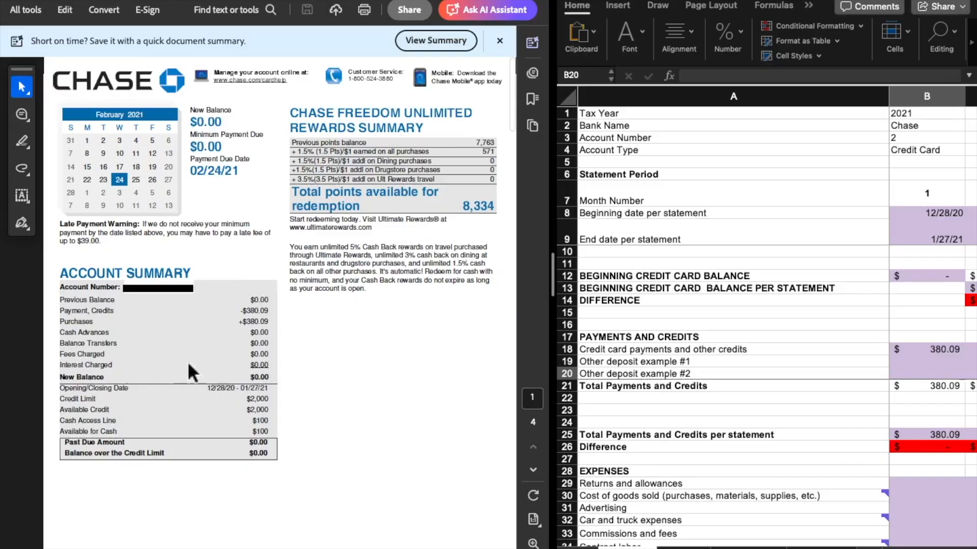
scroll(395, 305, "down", 15)
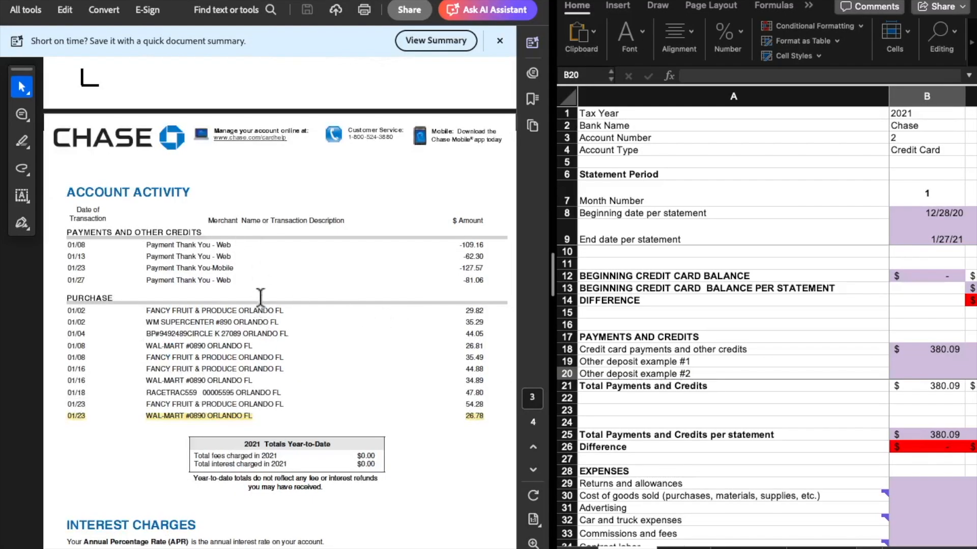
scroll(268, 297, "down", 8)
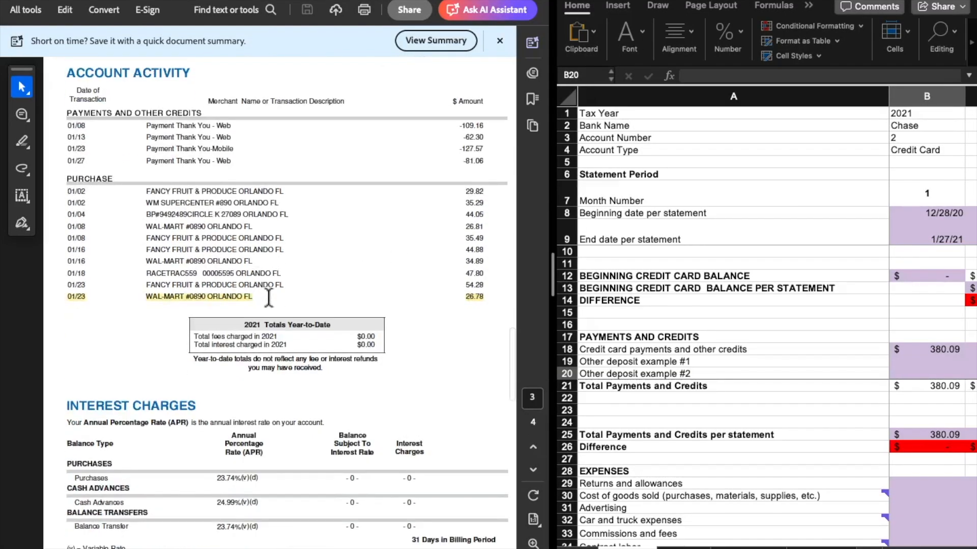
scroll(263, 310, "up", 12)
scroll(262, 310, "up", 15)
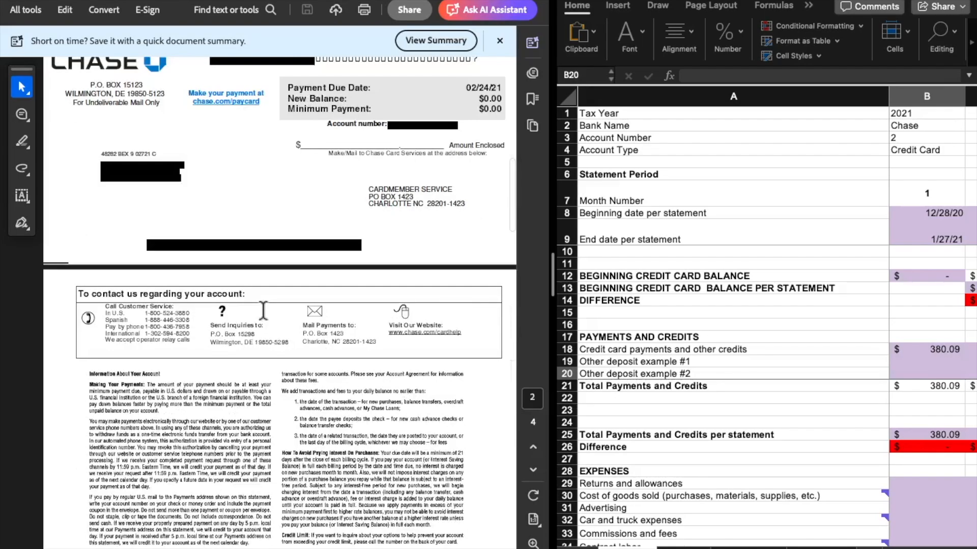
Compare the month 1 beginning balance and statement dates with the statement, highlighting the Opening/Closing Date range in the account summary
left_click(921, 275)
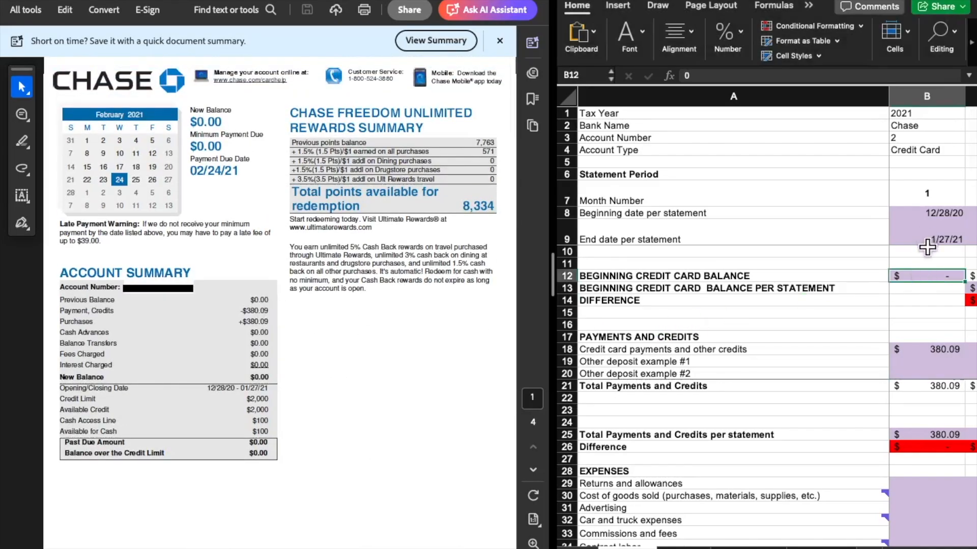
left_click(929, 228)
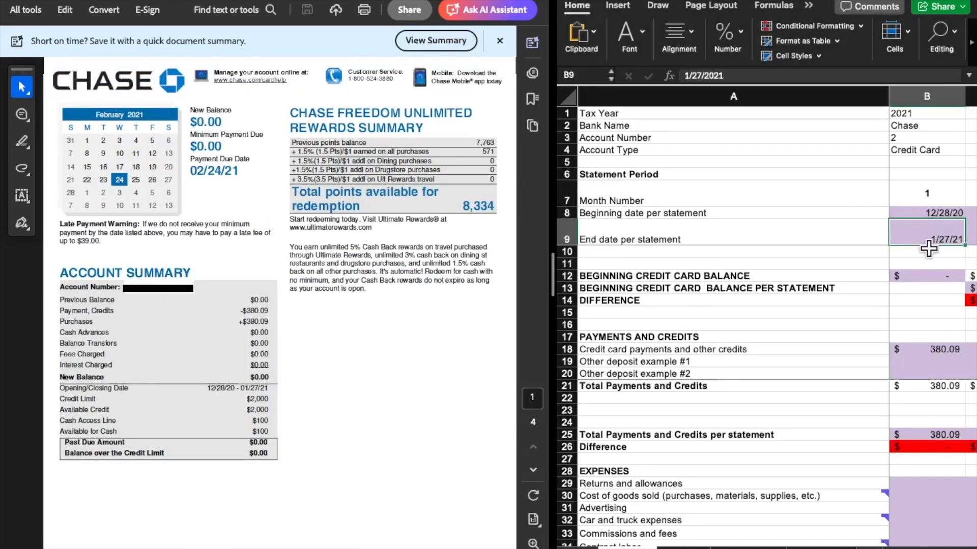
left_click(925, 216)
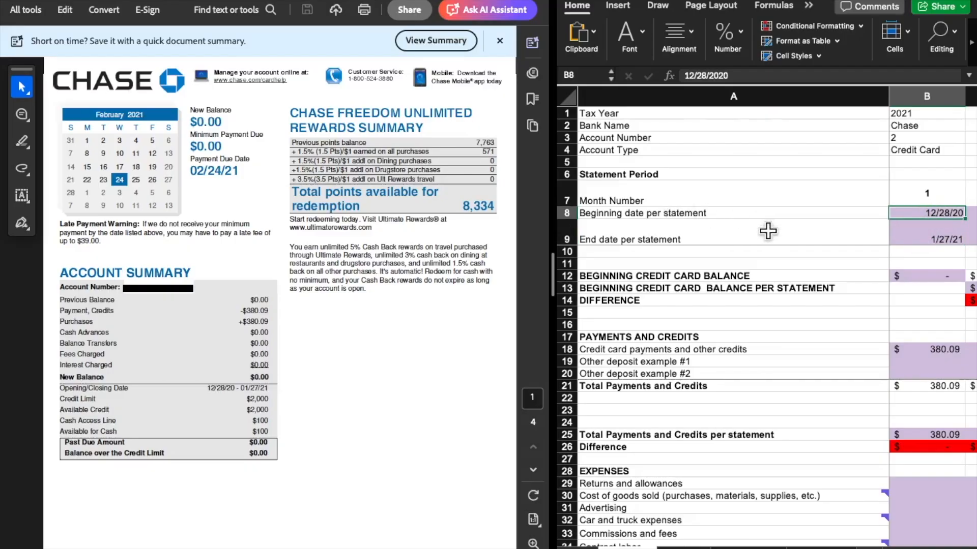
left_click(218, 391)
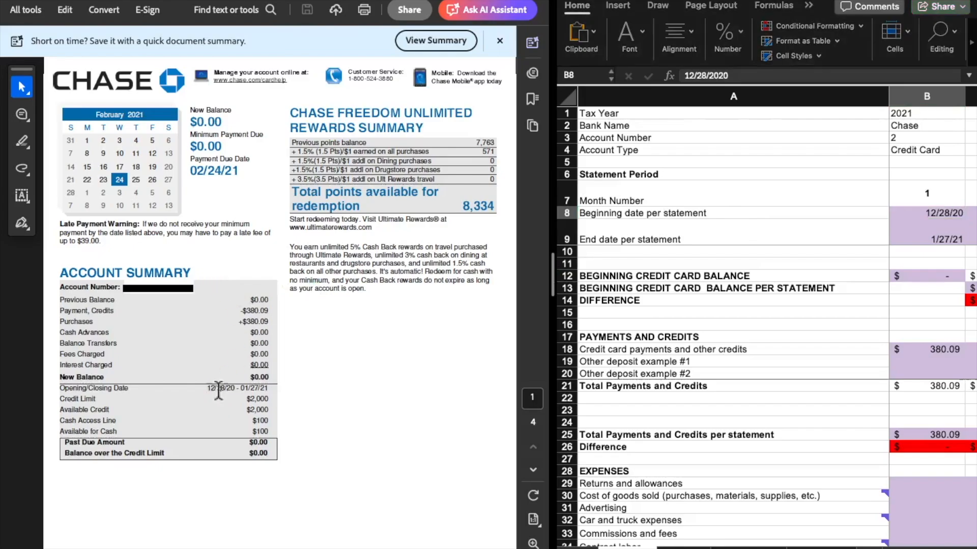
left_click_drag(205, 390, 268, 389)
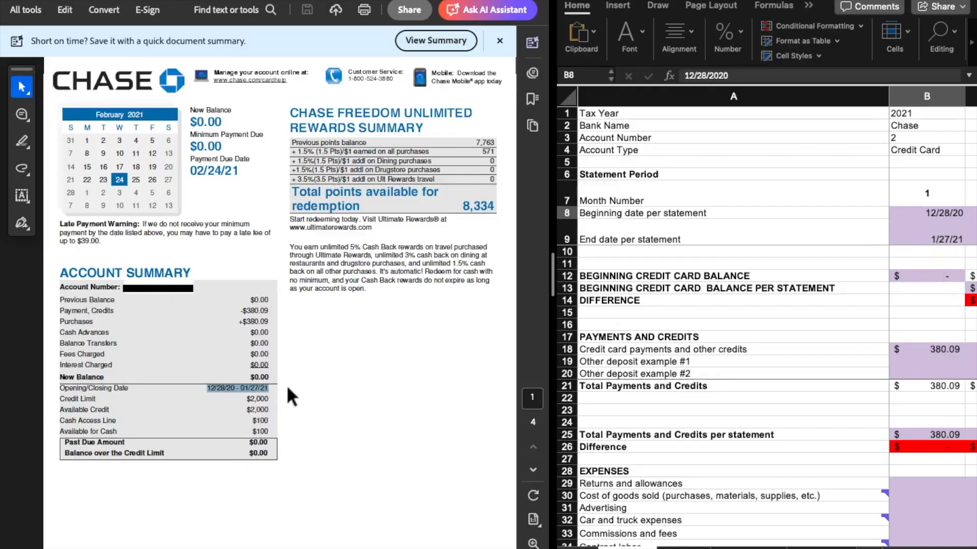
Check the month 1 statement dates and compare the BEGINNING CREDIT CARD BALANCE with the Previous Balance highlighted on the statement
left_click(916, 215)
left_click(919, 235)
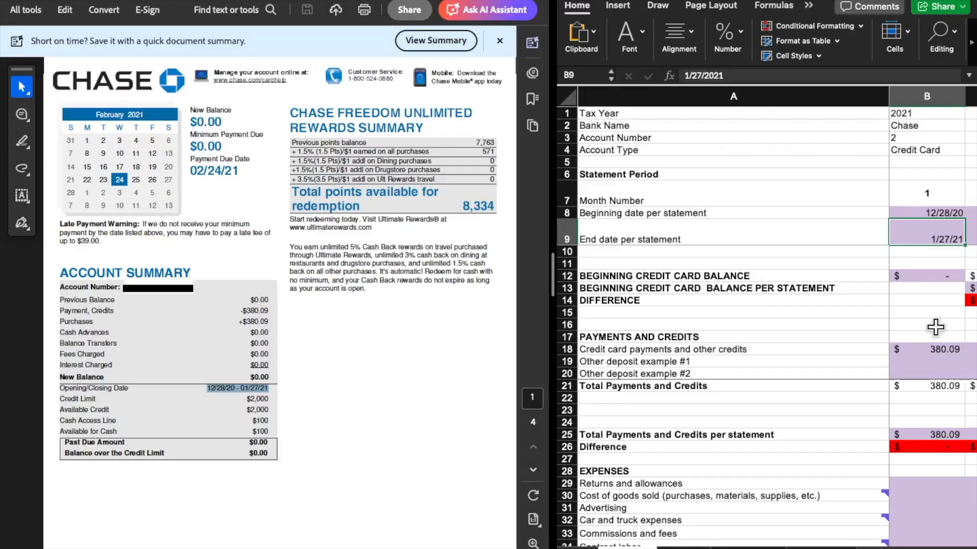
left_click(934, 276)
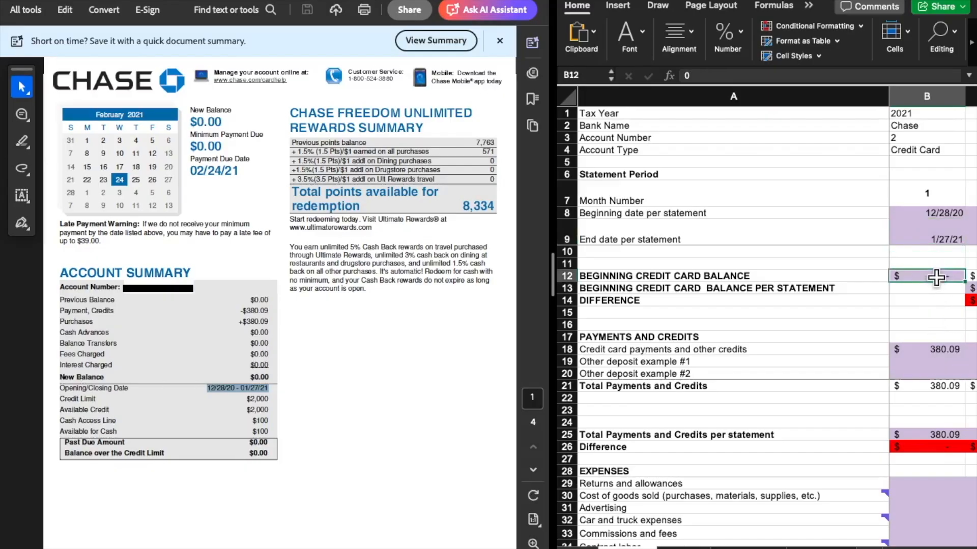
left_click(251, 296)
left_click_drag(265, 297, 269, 299)
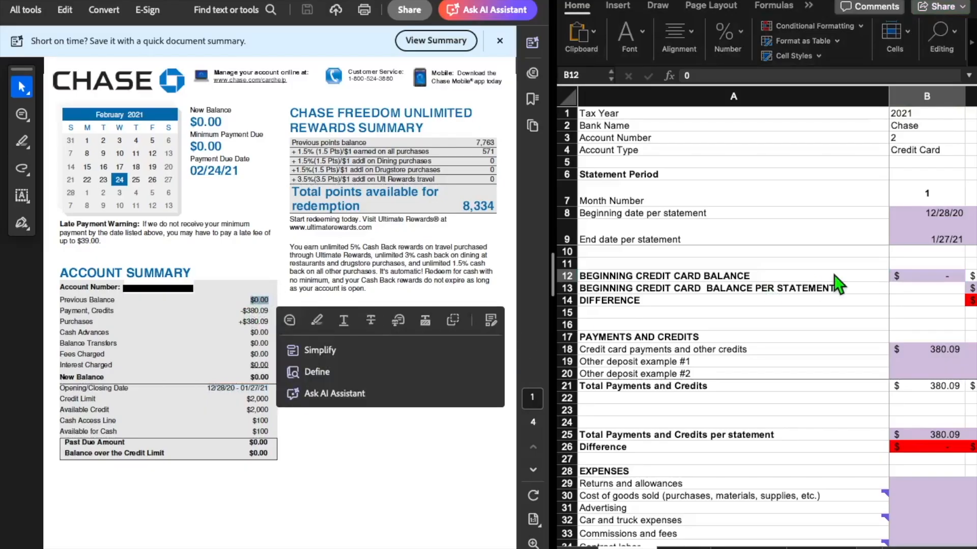
left_click(916, 275)
Compare the month 1 credit card payments and other credits with the statement's Payment, Credits amount and its listed payments
left_click(932, 350)
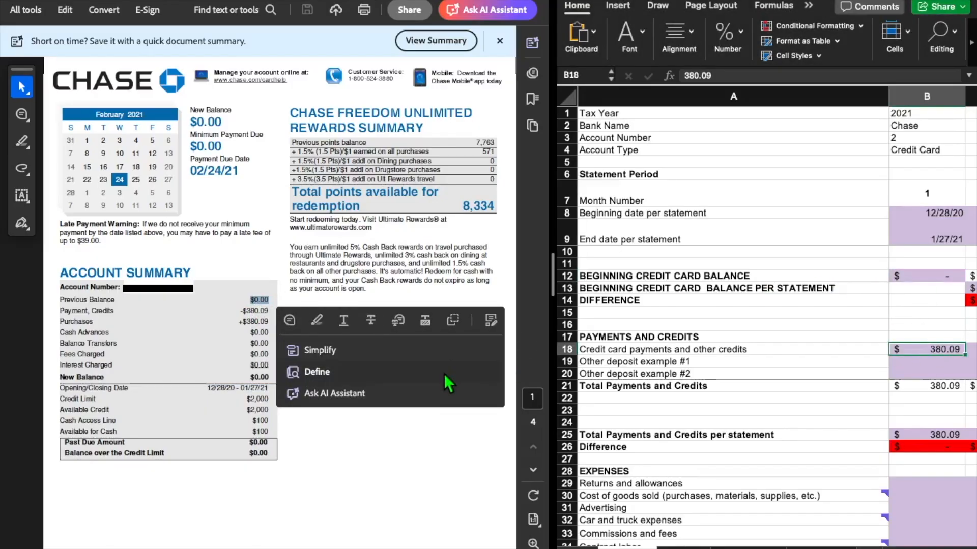
left_click(364, 483)
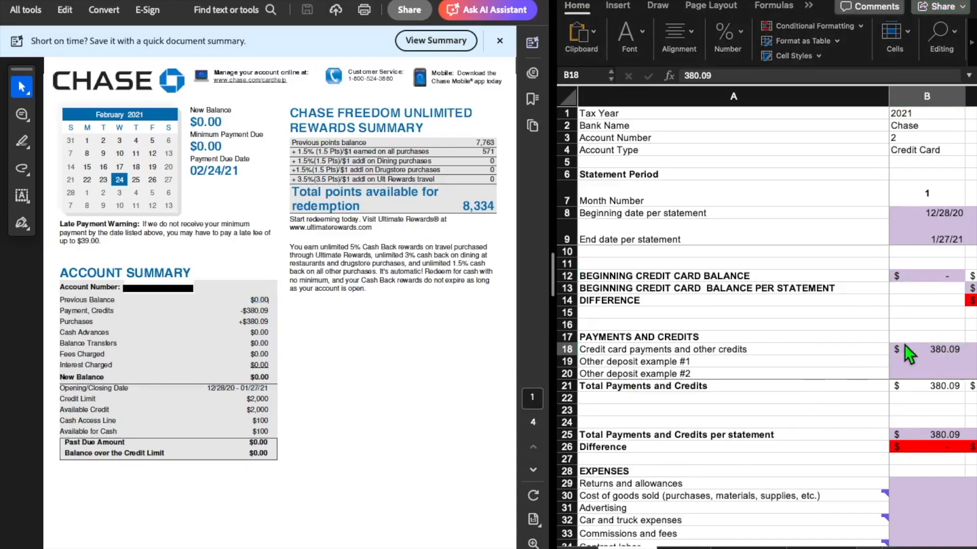
left_click(936, 348)
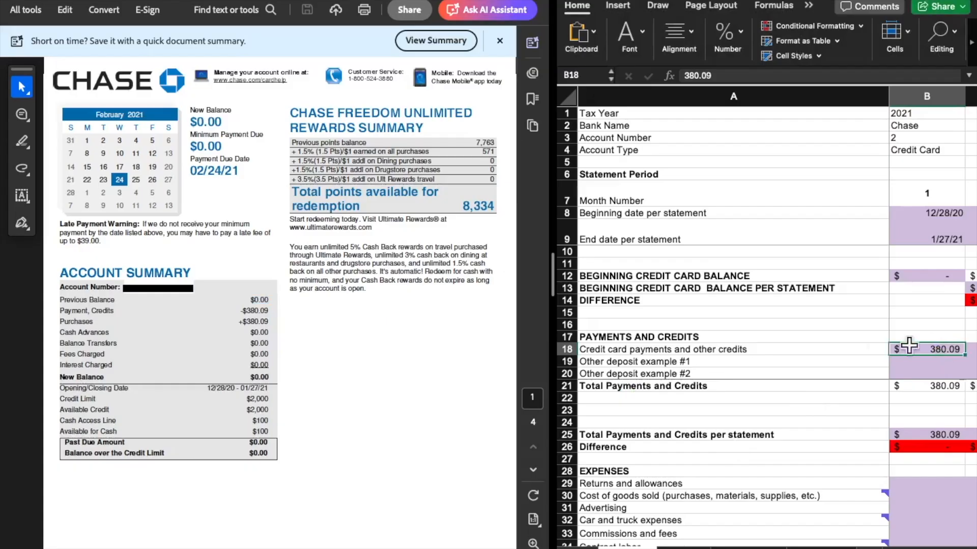
left_click(248, 322)
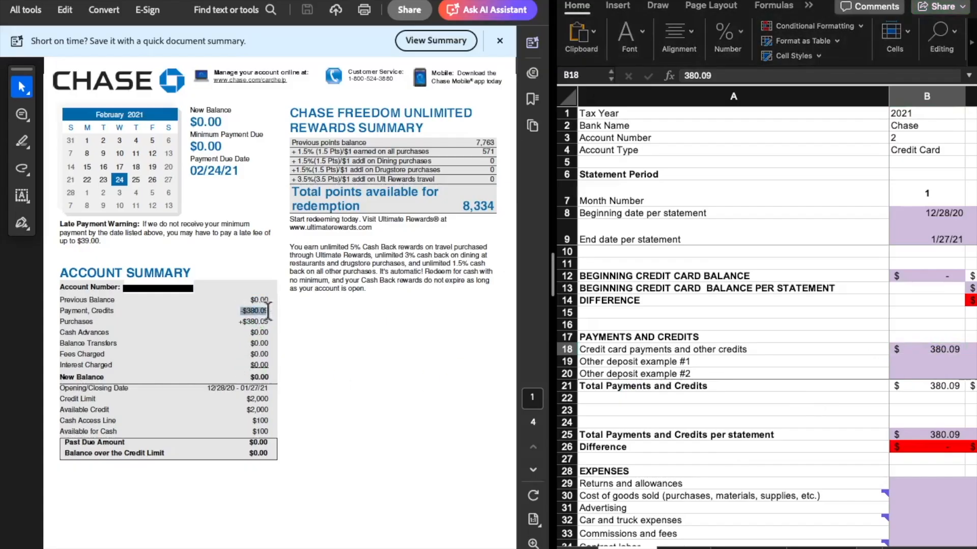
left_click(389, 257)
scroll(390, 259, "down", 20)
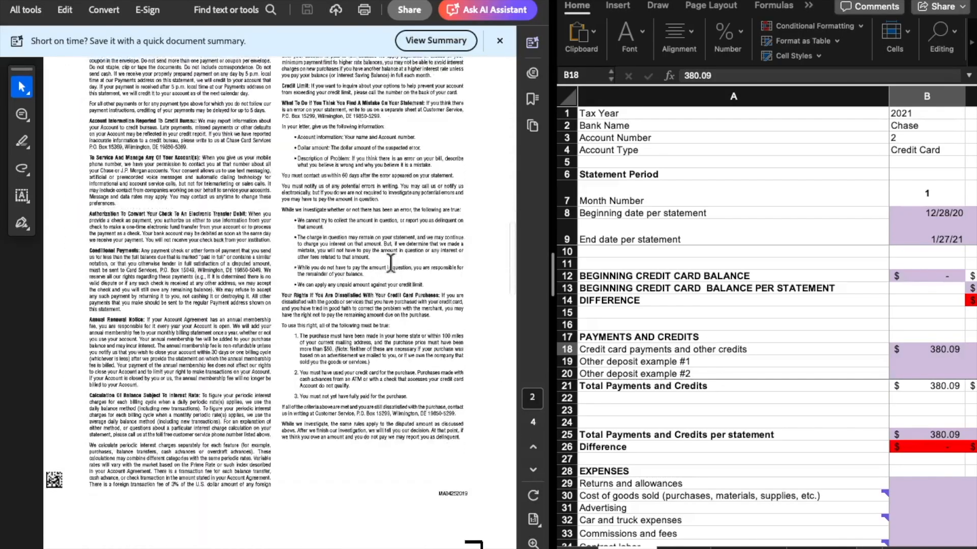
scroll(391, 262, "down", 15)
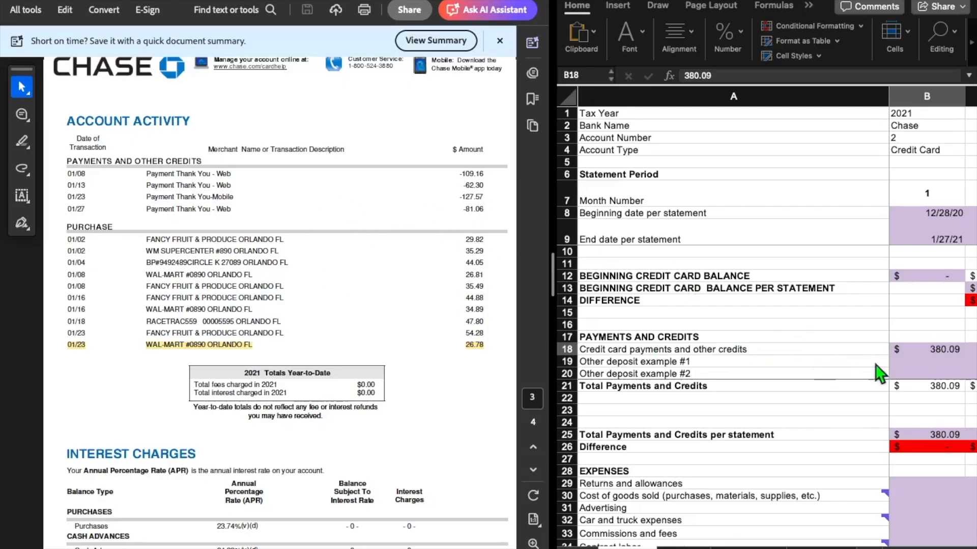
left_click(937, 364)
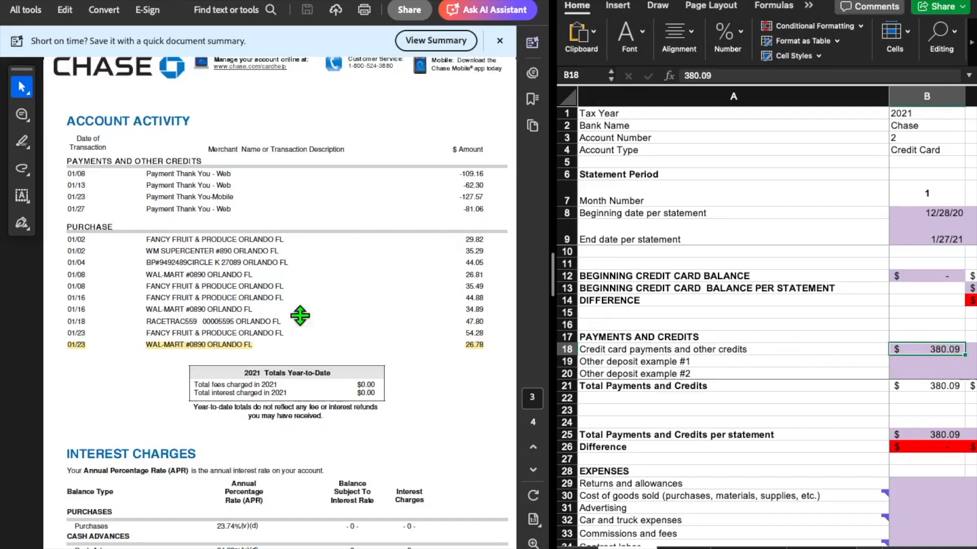
scroll(234, 318, "up", 20)
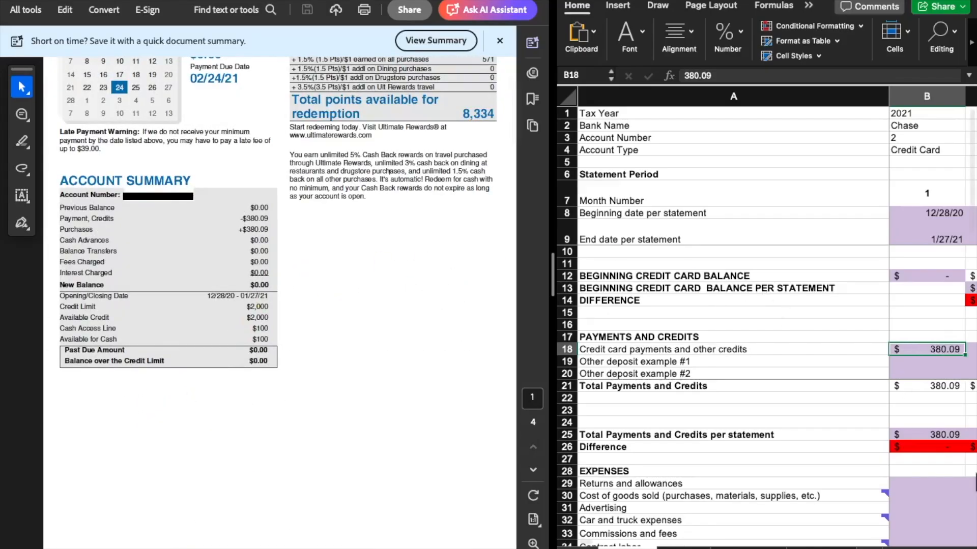
Trace the month 1 Supplies expense to the highlighted 01/23 WAL-MART purchase in the statement's account activity
scroll(926, 465, "down", 4)
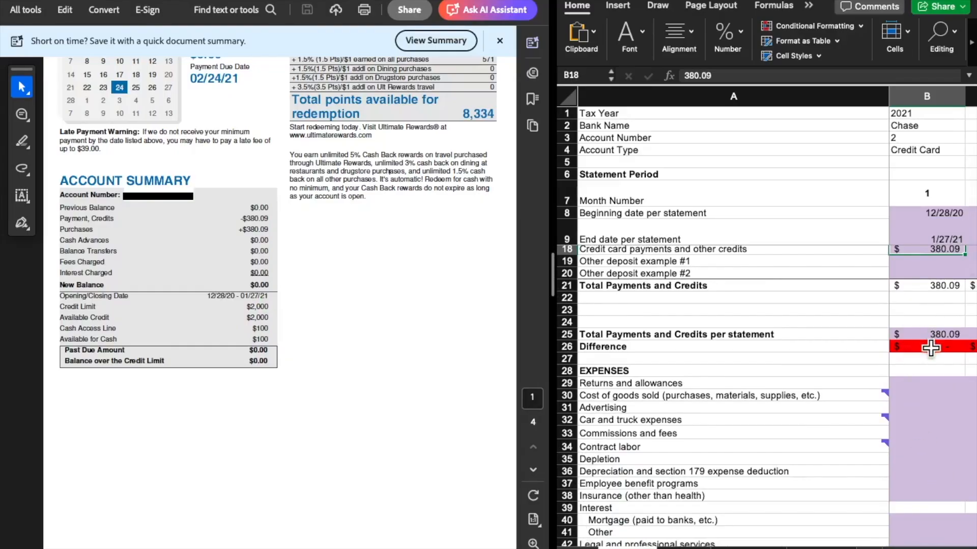
scroll(933, 418, "down", 4)
scroll(934, 417, "down", 2)
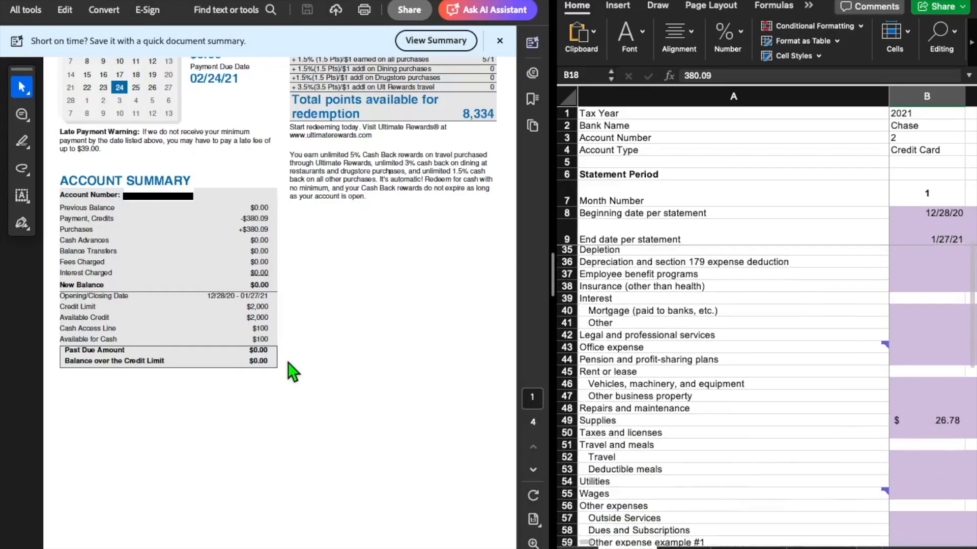
scroll(290, 370, "down", 10)
scroll(290, 370, "down", 12)
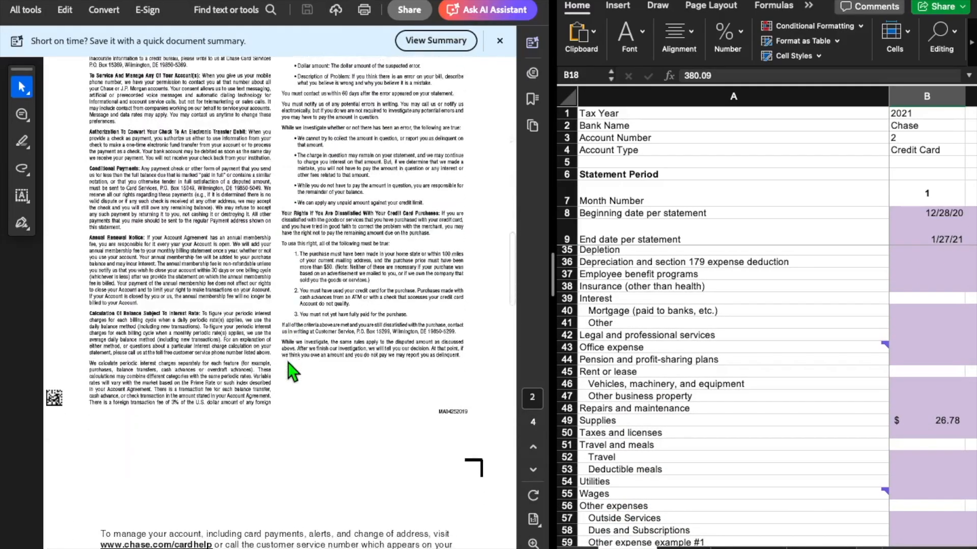
scroll(292, 373, "up", 1)
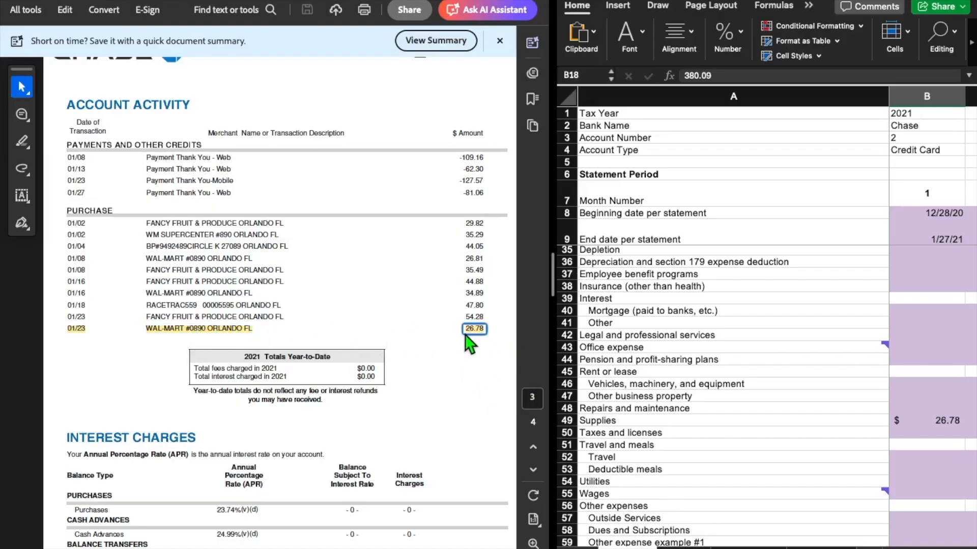
left_click(941, 421)
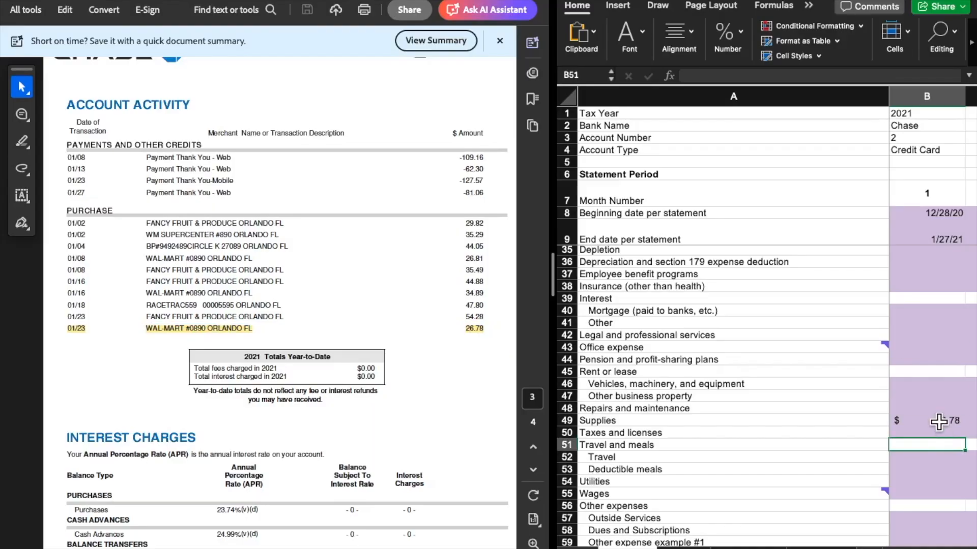
Compare the month 1 personal purchases and Total Purchases per statement with the Purchases amount in the statement's account summary
scroll(908, 323, "down", 9)
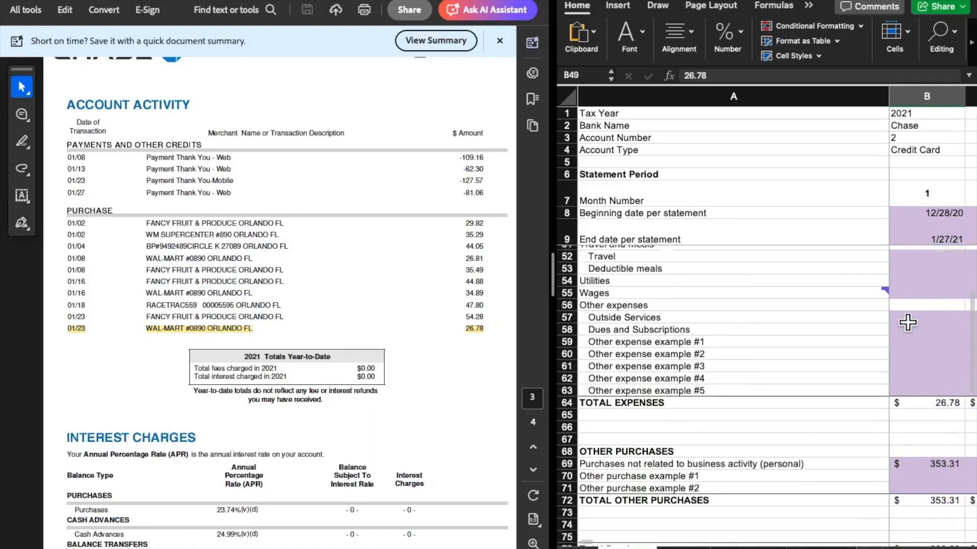
left_click(921, 343)
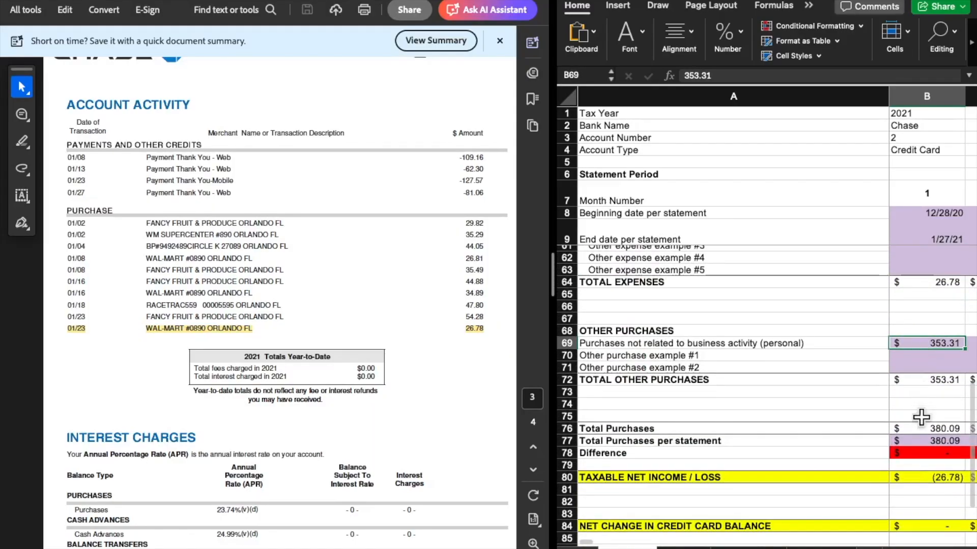
left_click(922, 439)
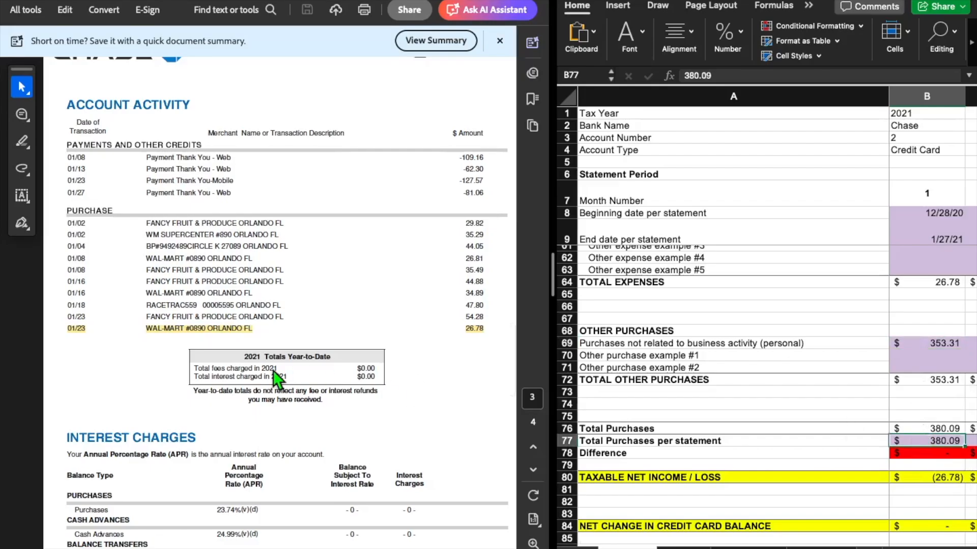
scroll(275, 379, "up", 20)
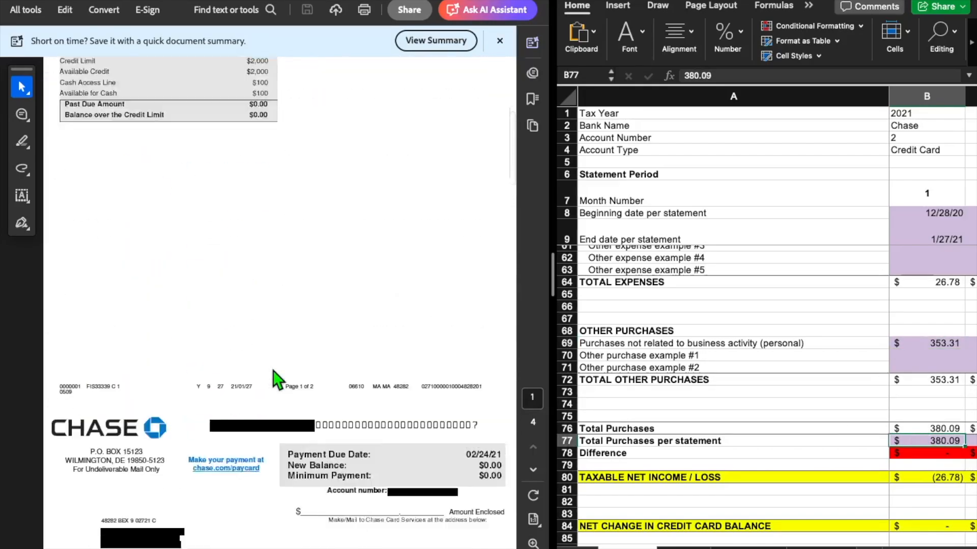
scroll(275, 379, "up", 5)
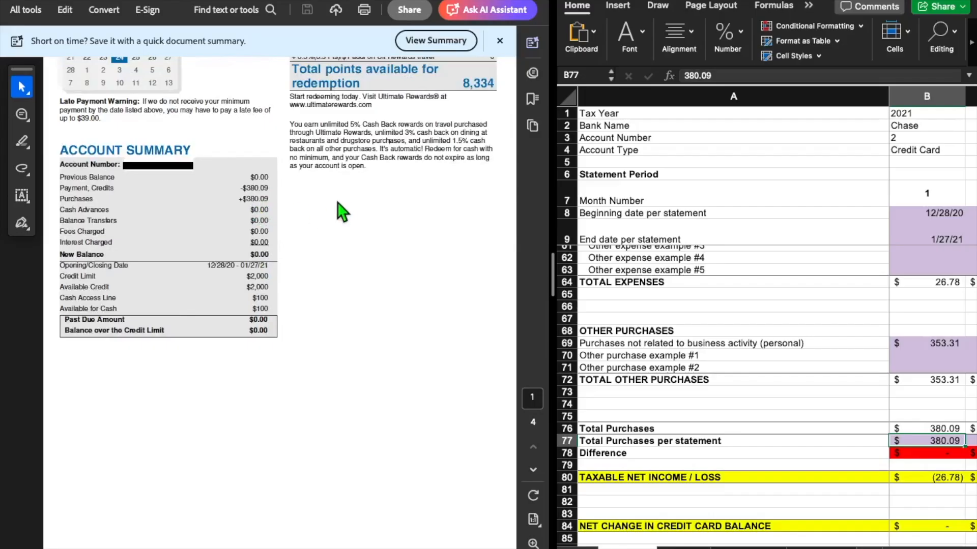
Clear the month 1 amount for purchases not related to business activity, and re-enter it as 353.31
left_click(936, 343)
key("Delete")
key("Return")
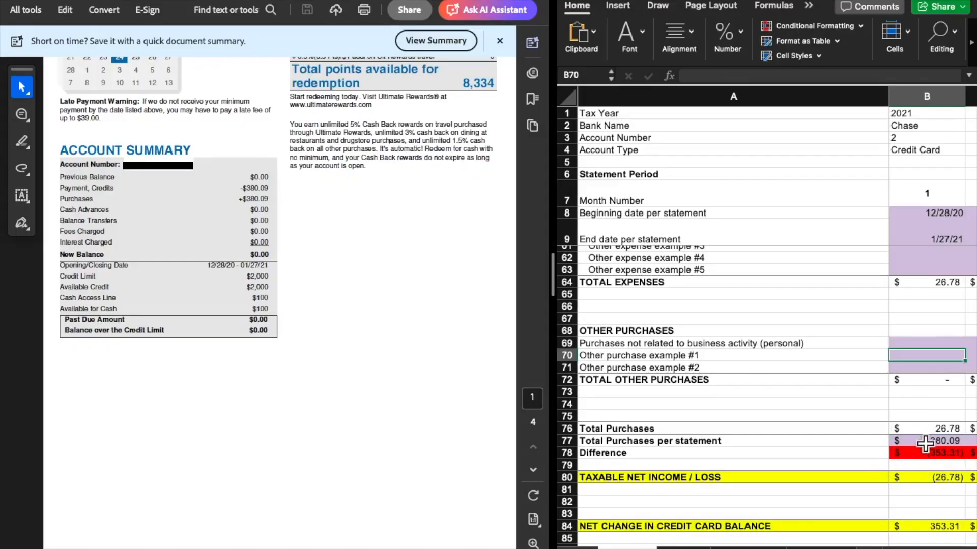
left_click(921, 343)
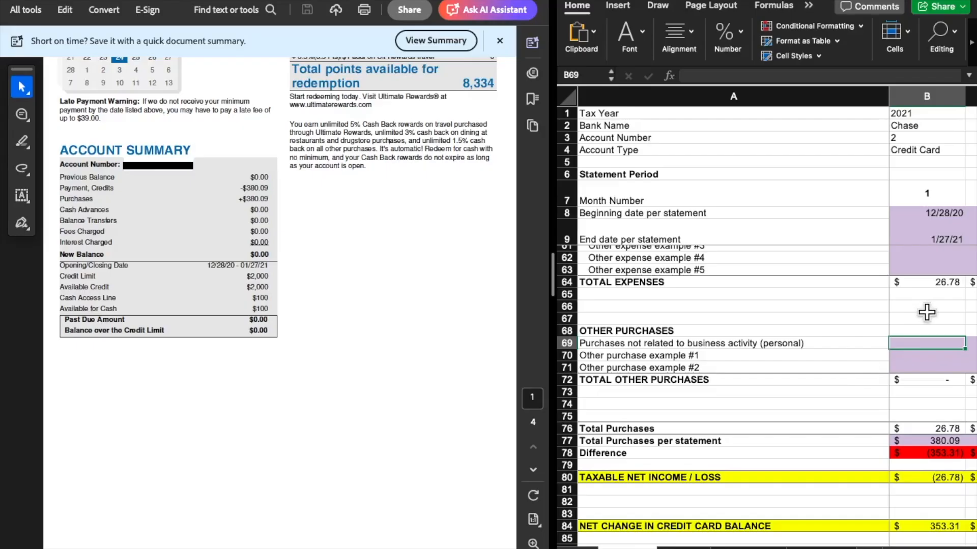
type("353.31")
key("Return")
scroll(928, 318, "down", 3)
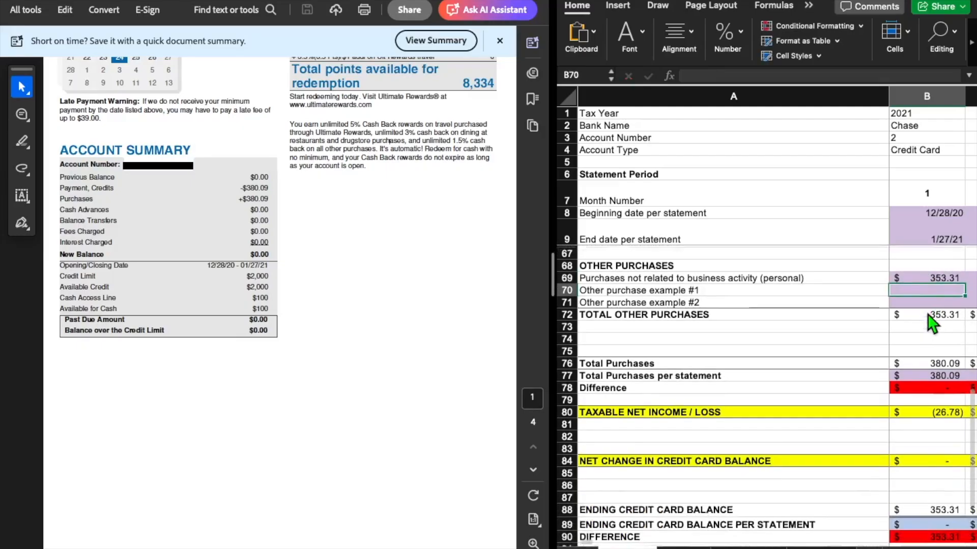
Highlight the Opening/Closing Date range on the statement due 03/24/21 and compare it with the month 2 statement dates
scroll(926, 313, "up", 20)
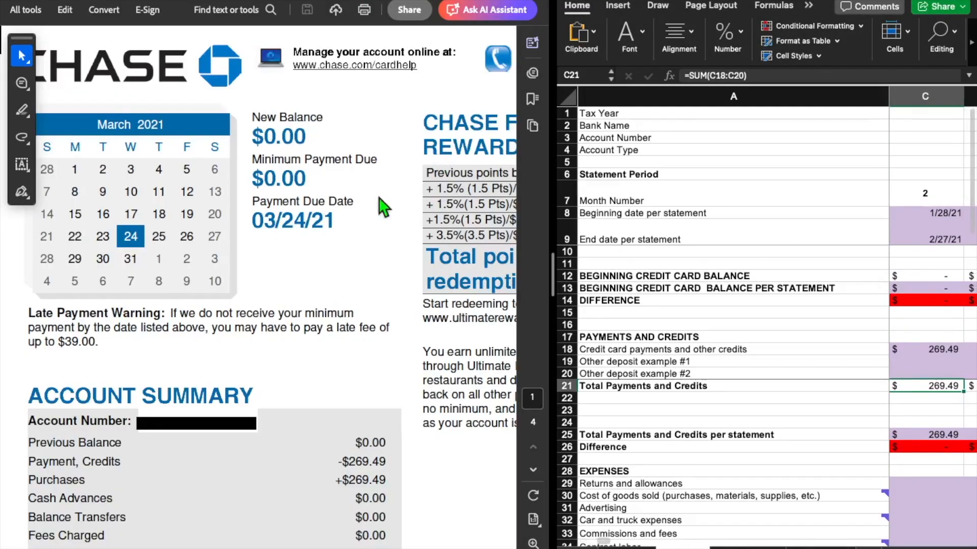
left_click(320, 293)
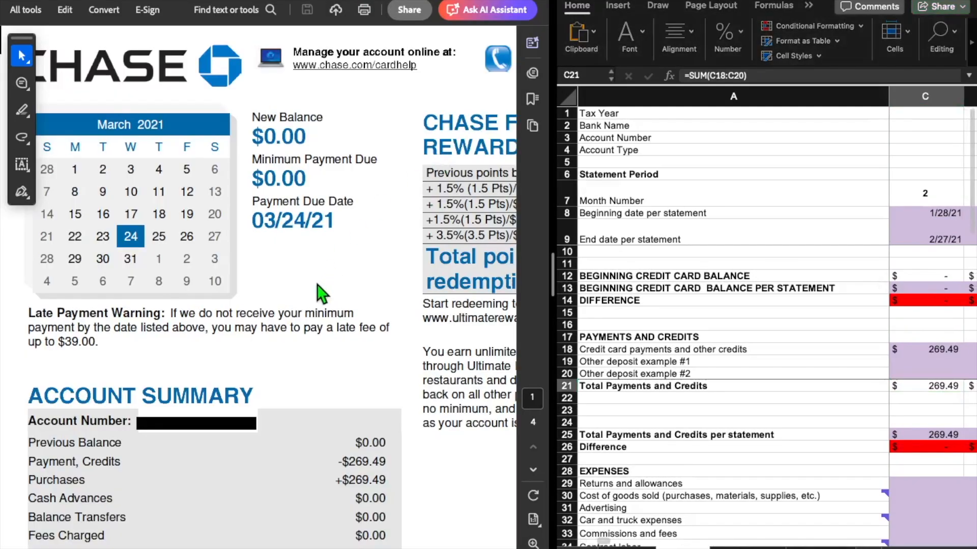
scroll(320, 290, "down", 1)
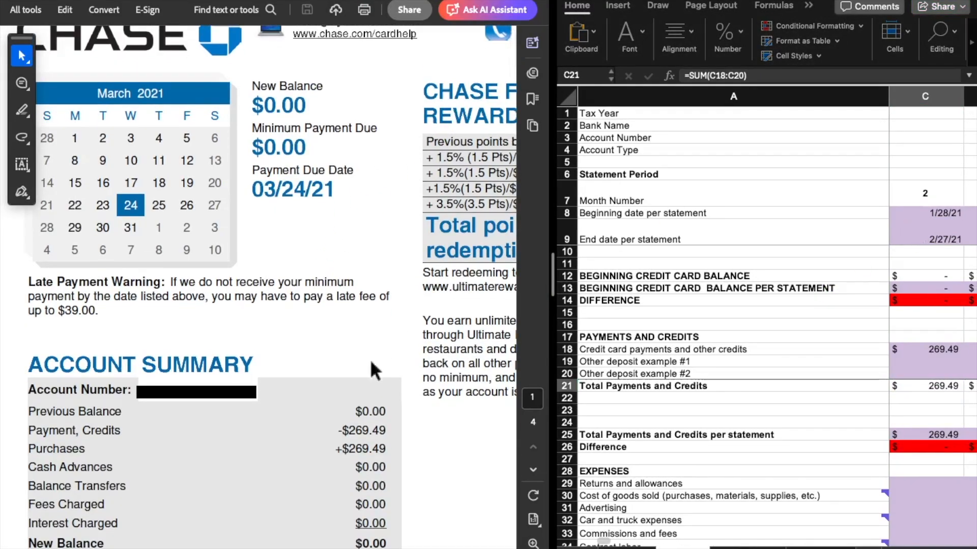
scroll(367, 399, "down", 4)
left_click_drag(290, 456, 388, 456)
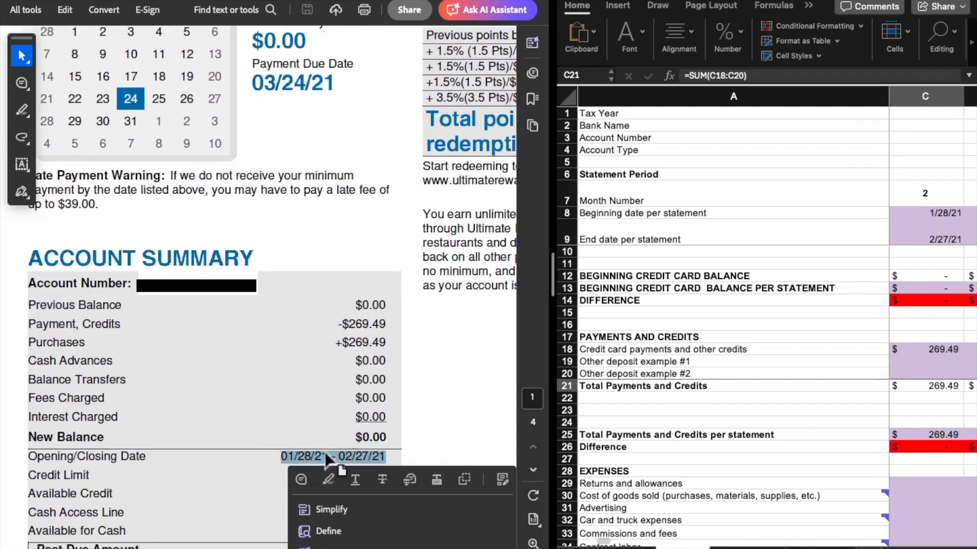
left_click(933, 236)
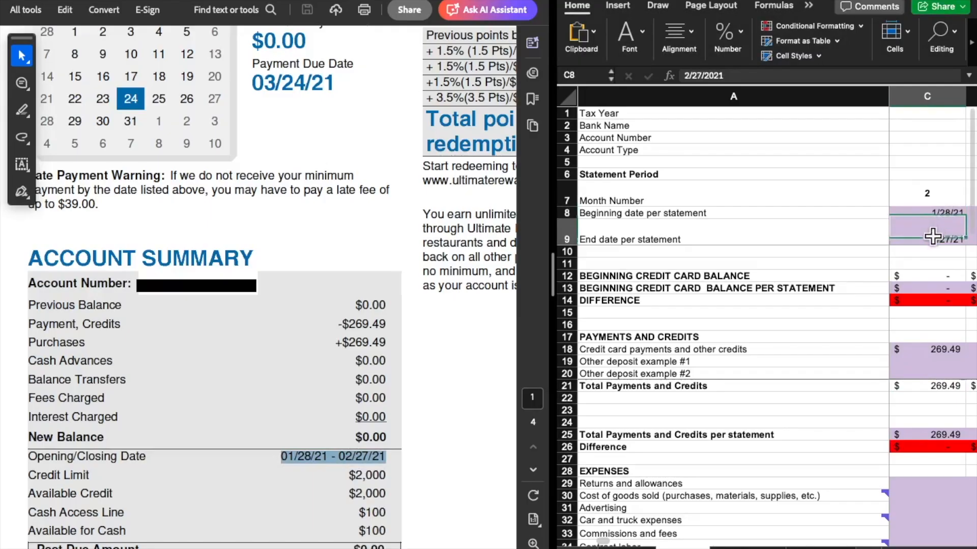
Compare the month 2 BEGINNING CREDIT CARD BALANCE PER STATEMENT with the Previous Balance in the statement's account summary
left_click(931, 286)
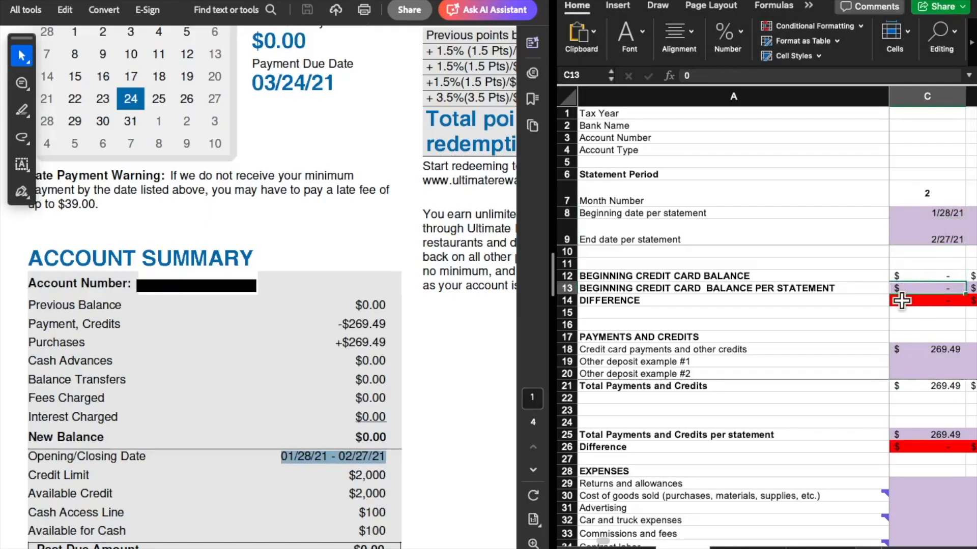
scroll(249, 364, "down", 1)
left_click(373, 285)
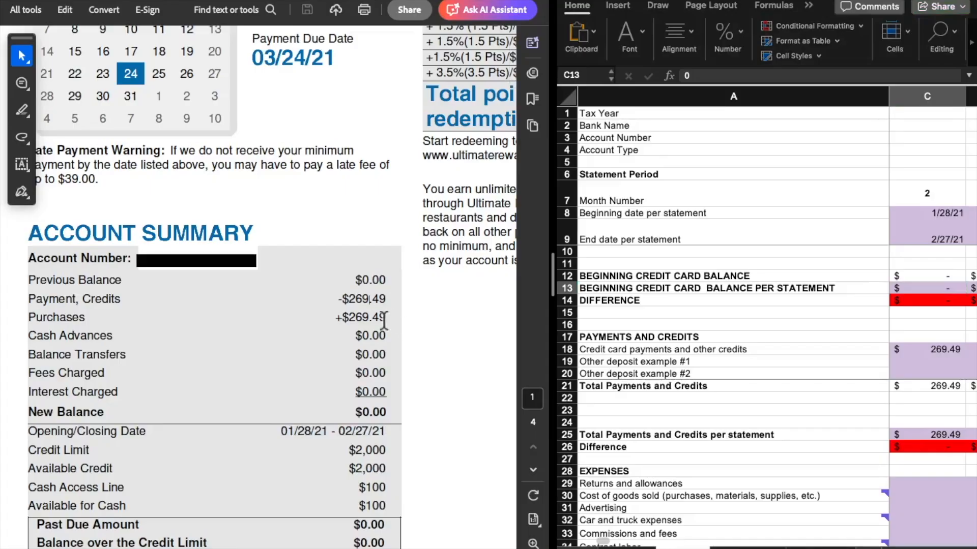
Compare the month 2 credit card payments and other credits with the Payment, Credits amount in the statement's account summary
left_click(938, 355)
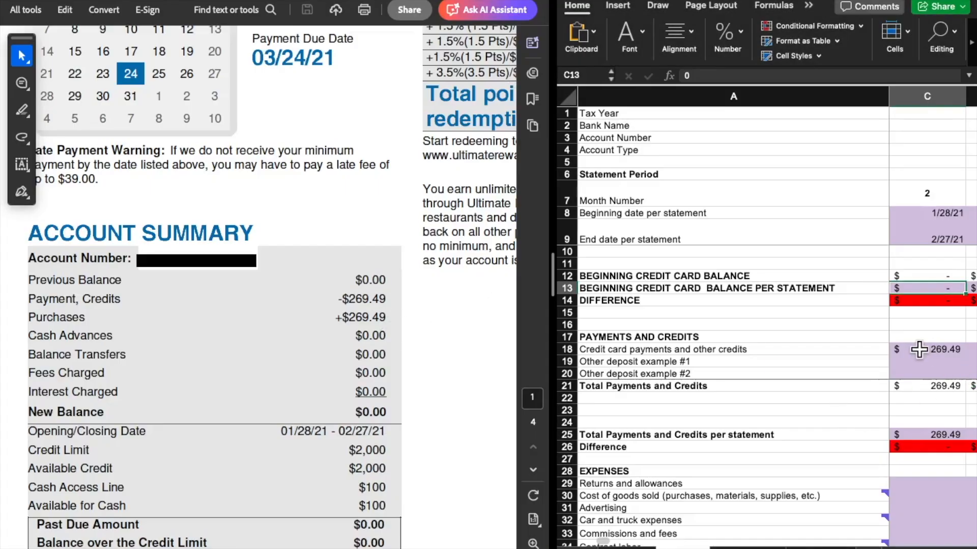
left_click(923, 349)
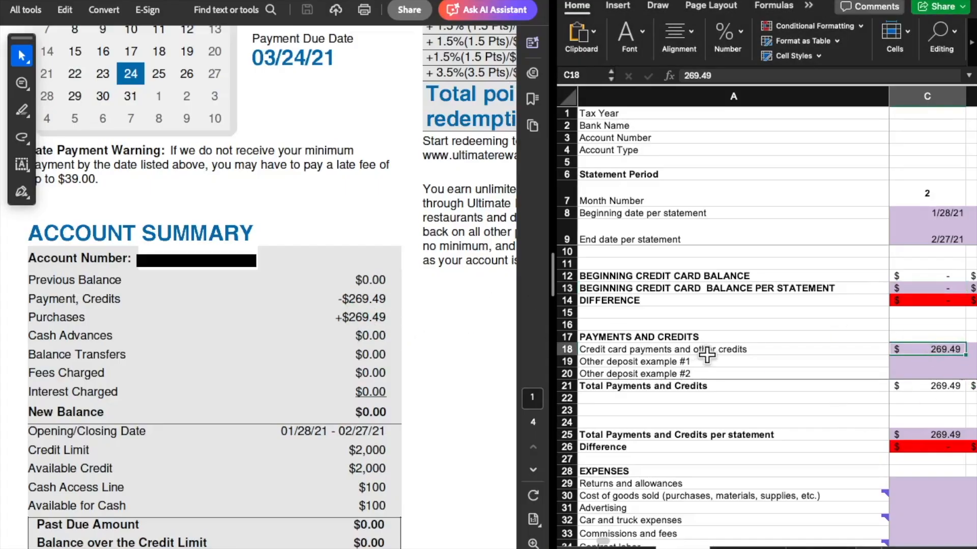
Fit the statement's Account Activity page to the view and compare the highlighted Wal-Mart purchase with the month 2 Supplies amount
scroll(382, 426, "down", 10)
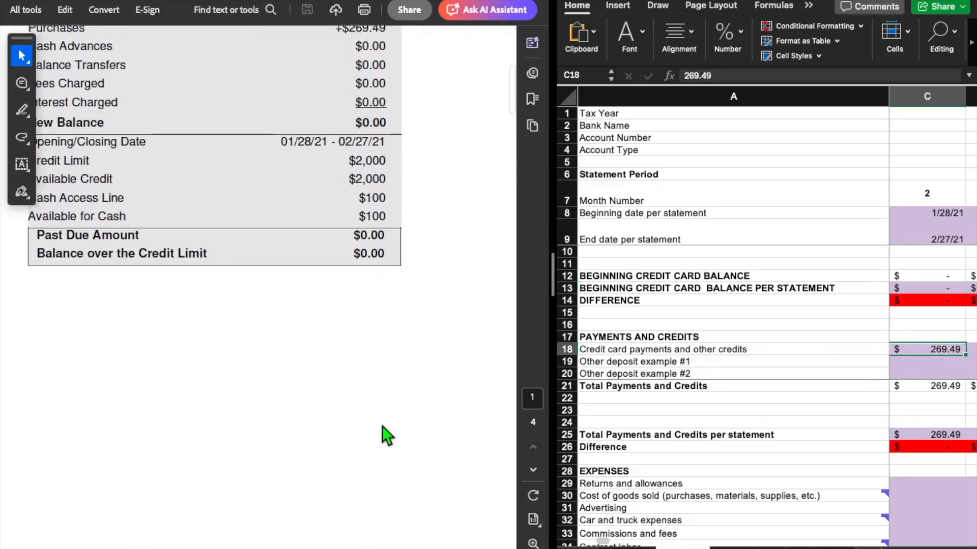
scroll(383, 427, "down", 15)
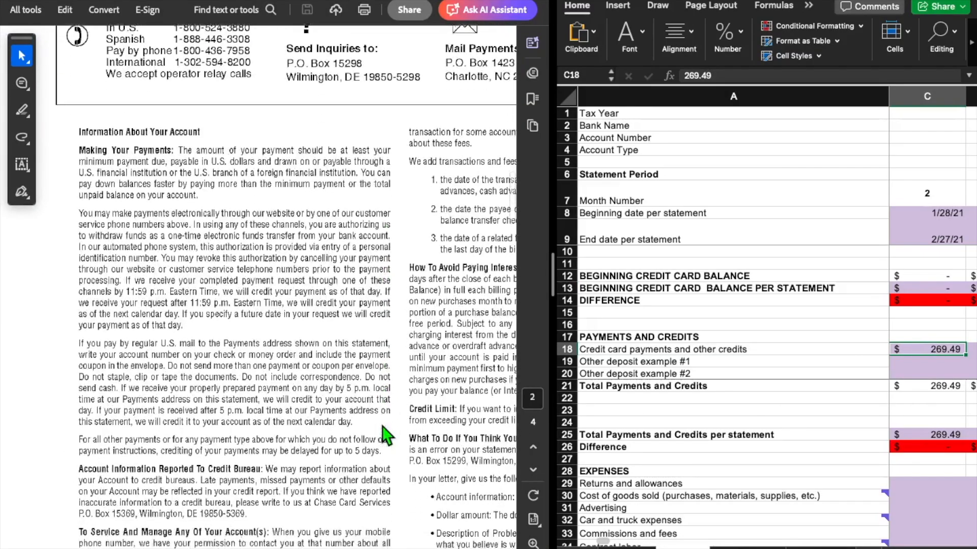
left_click(324, 402)
scroll(324, 402, "down", 15)
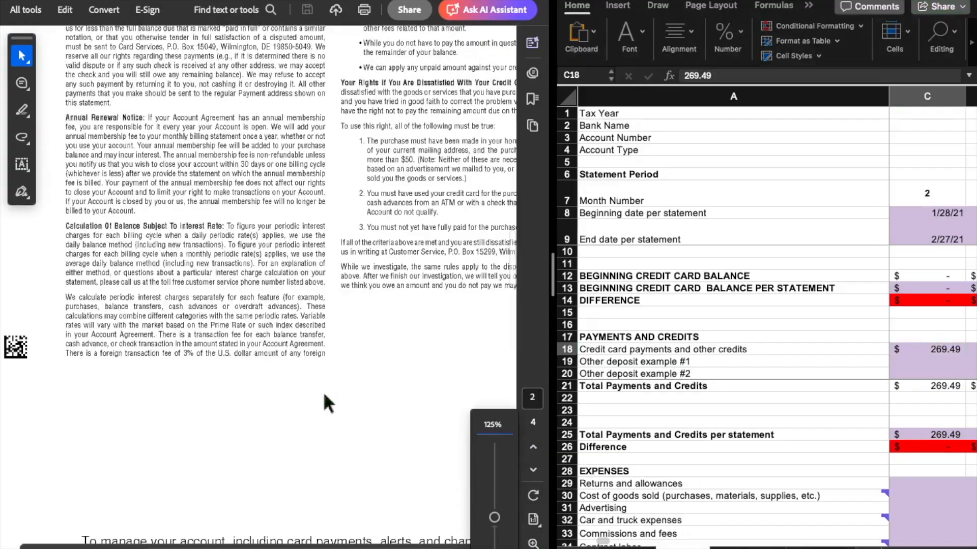
left_click(533, 519)
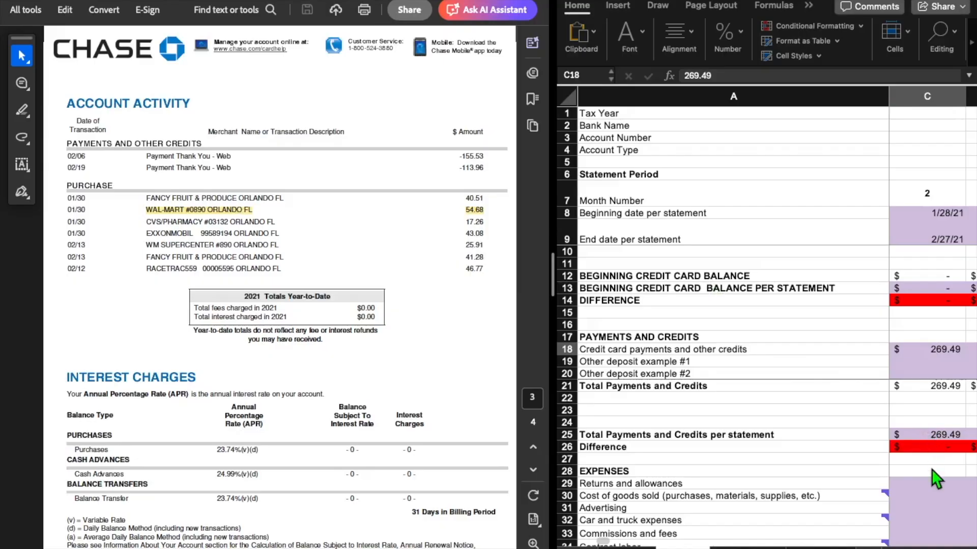
scroll(933, 470, "down", 7)
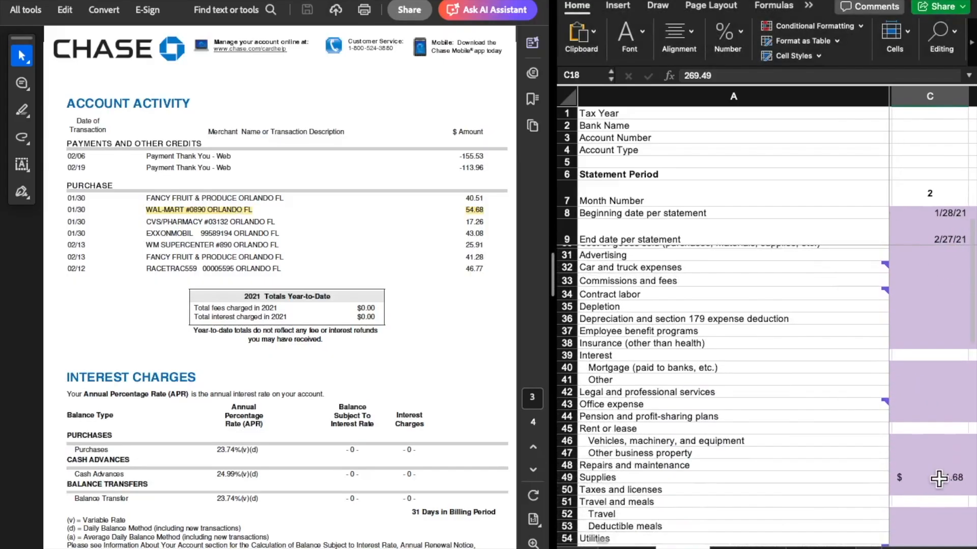
left_click(936, 477)
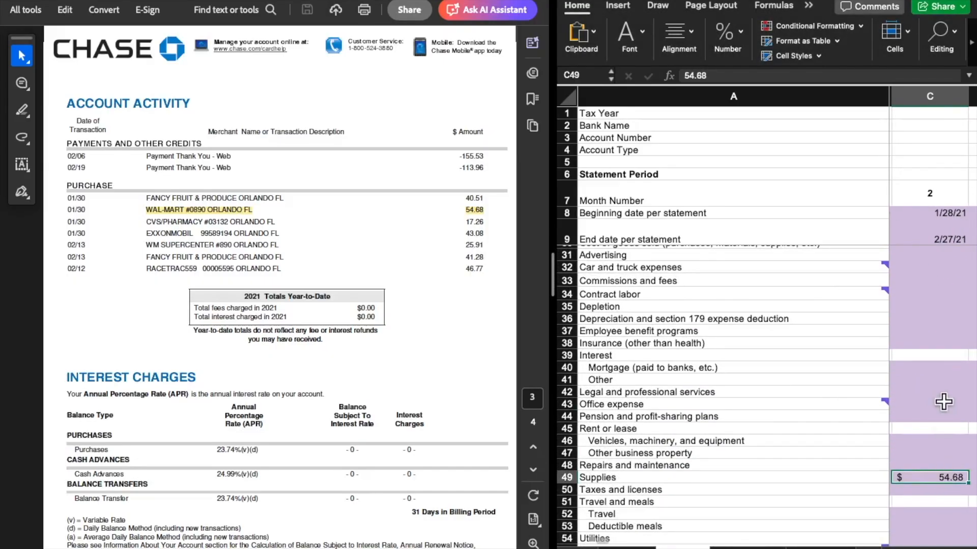
Clear the month 2 amount for purchases not related to business activity
scroll(943, 402, "down", 3)
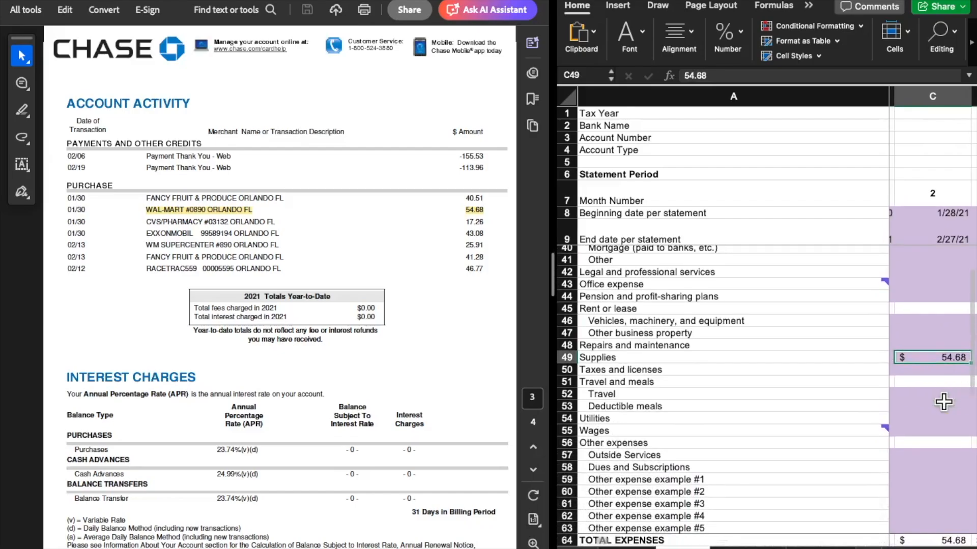
scroll(943, 402, "down", 6)
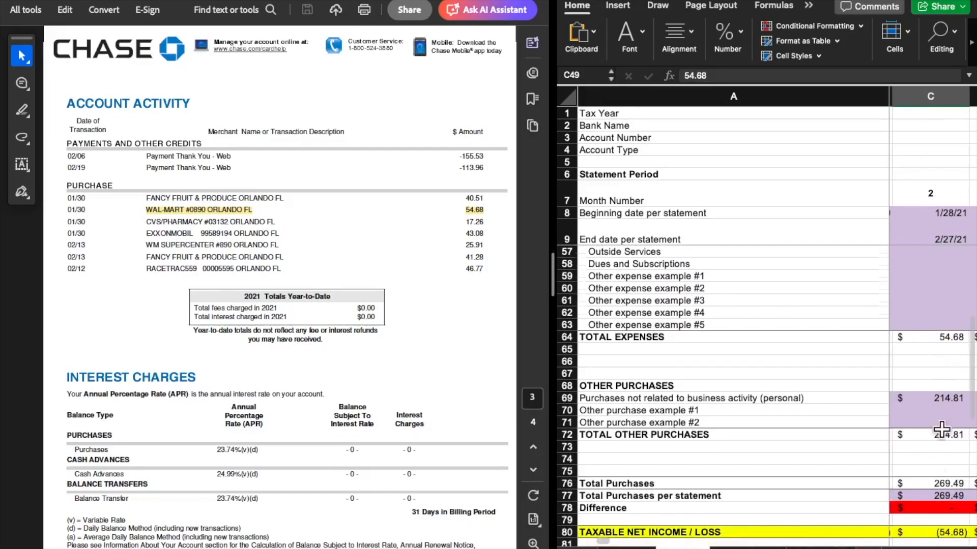
left_click(941, 394)
key("BackSpace")
key("Return")
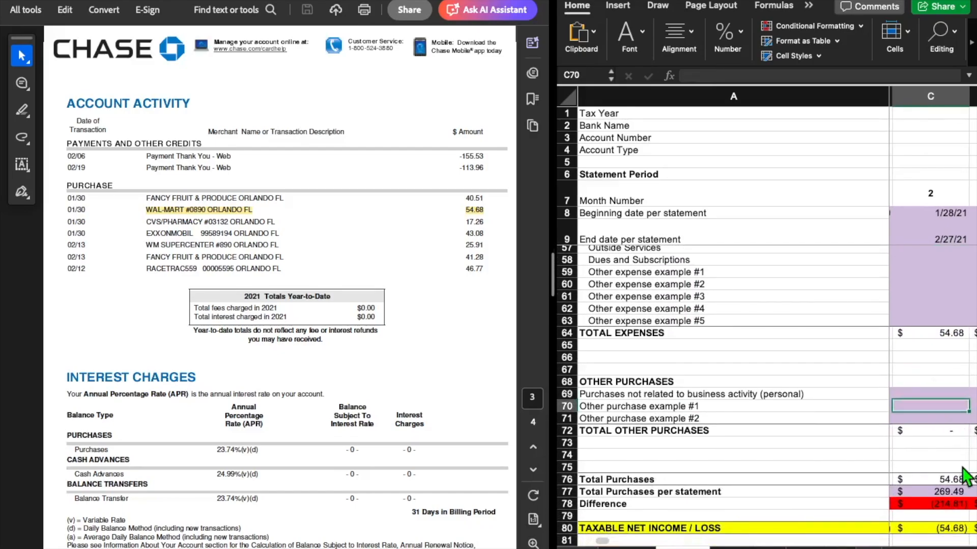
Compare month 2 Total Purchases and Total Purchases per statement with the Purchases amount, highlighting that amount in the statement's account summary
left_click(933, 393)
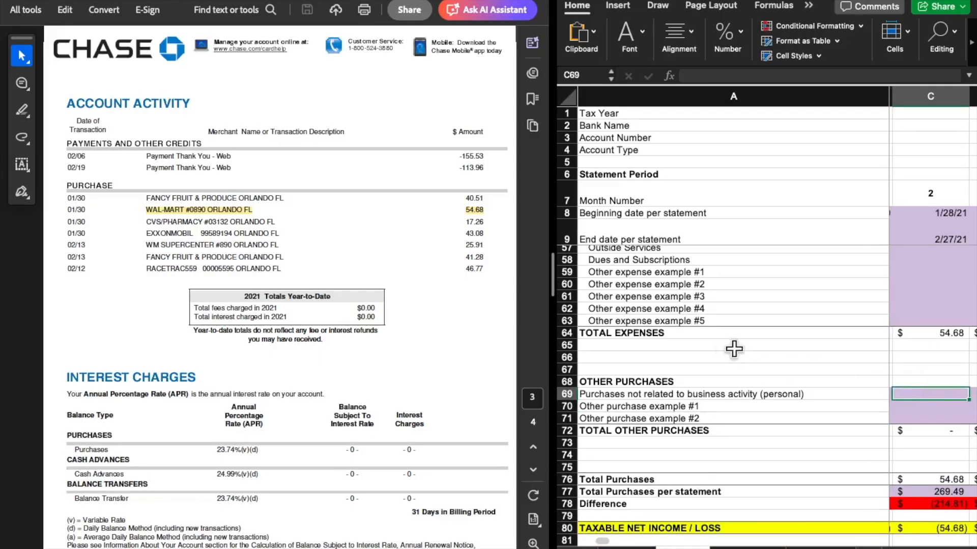
left_click(951, 478)
left_click(931, 491)
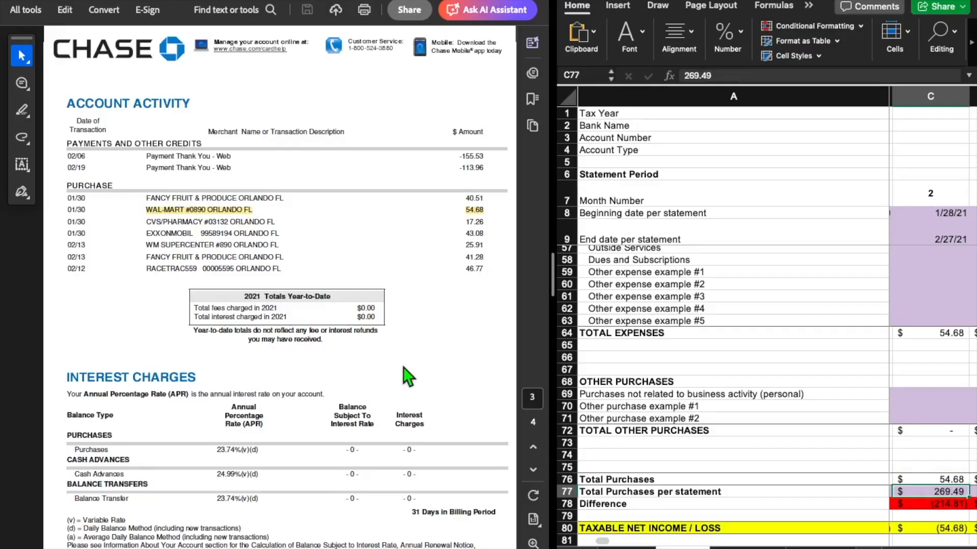
scroll(405, 375, "up", 20)
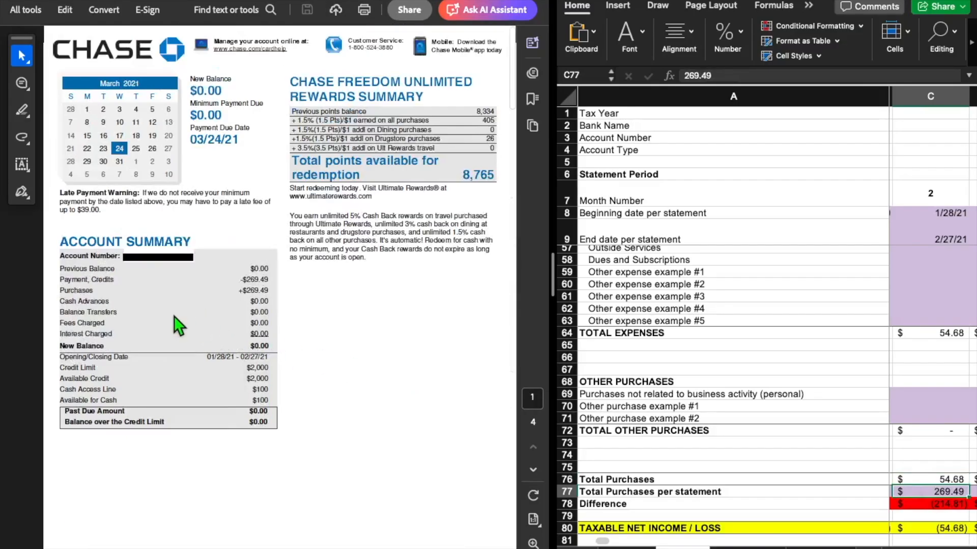
left_click(83, 293)
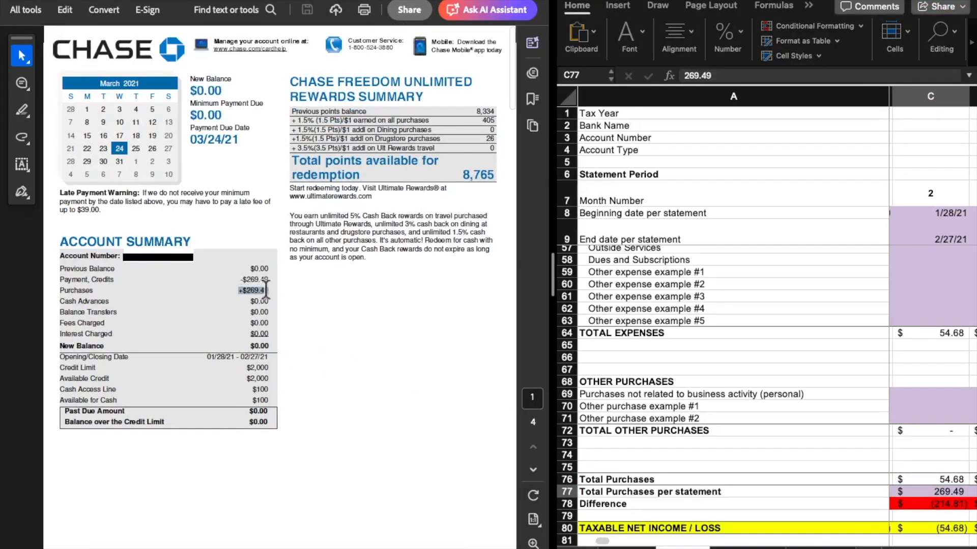
left_click_drag(266, 290, 270, 291)
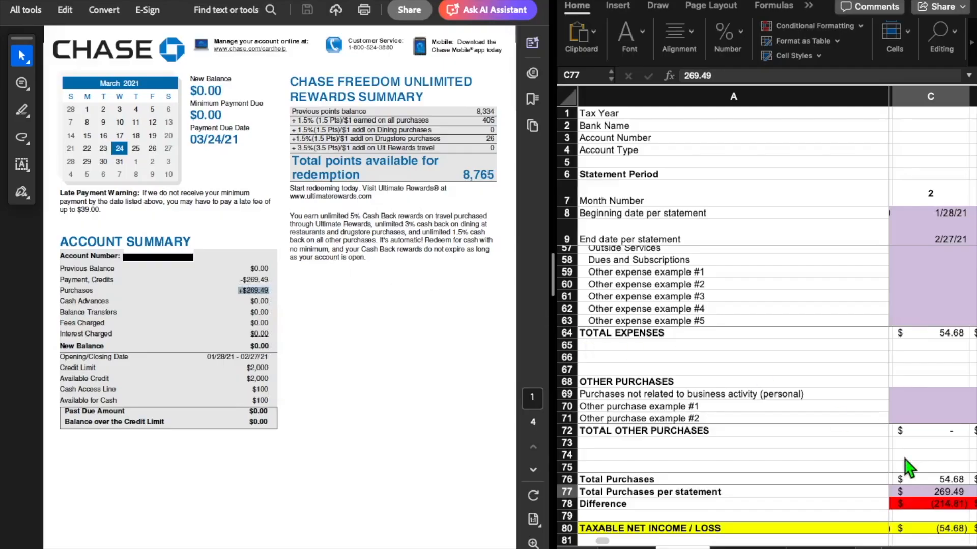
left_click(938, 491)
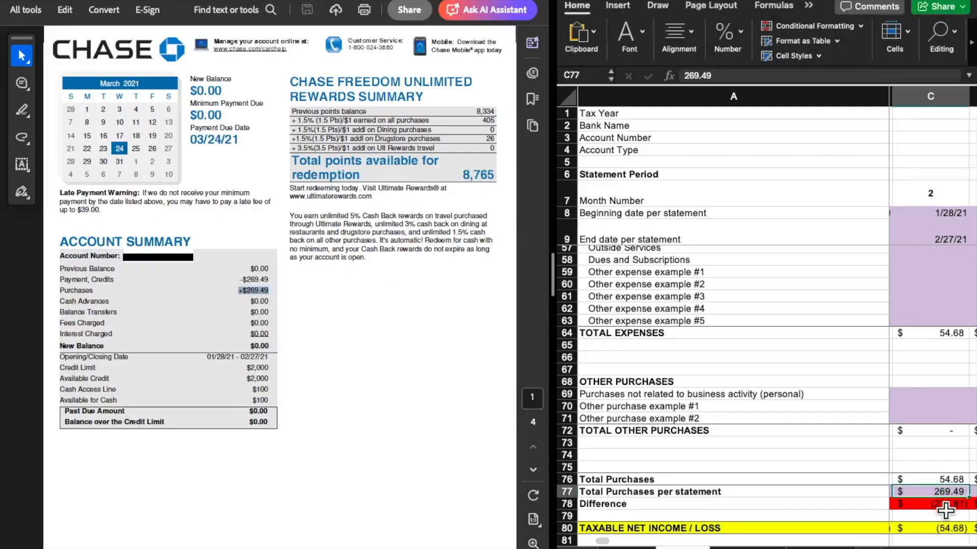
Enter 214.81 as the month 2 purchases not related to business activity
left_click(924, 397)
type("214")
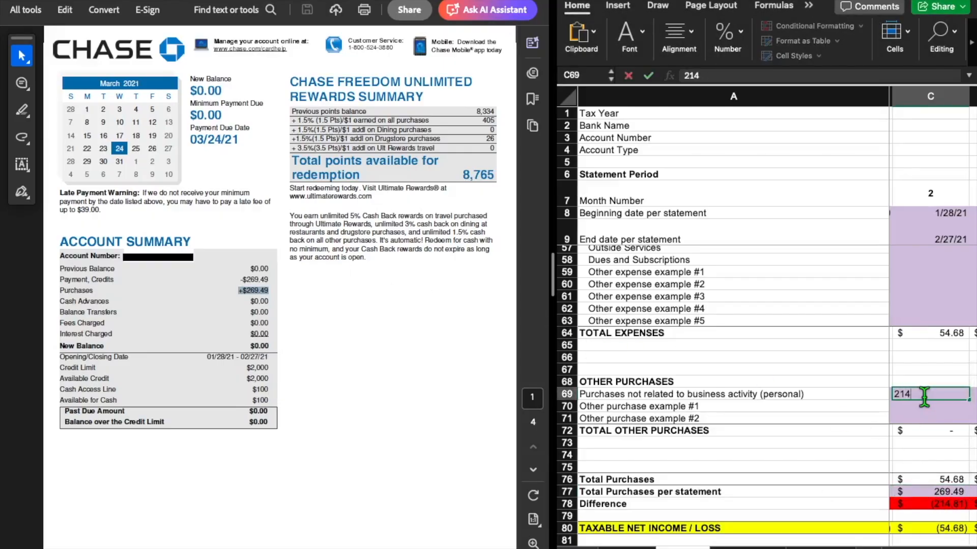
type(".81")
key("Return")
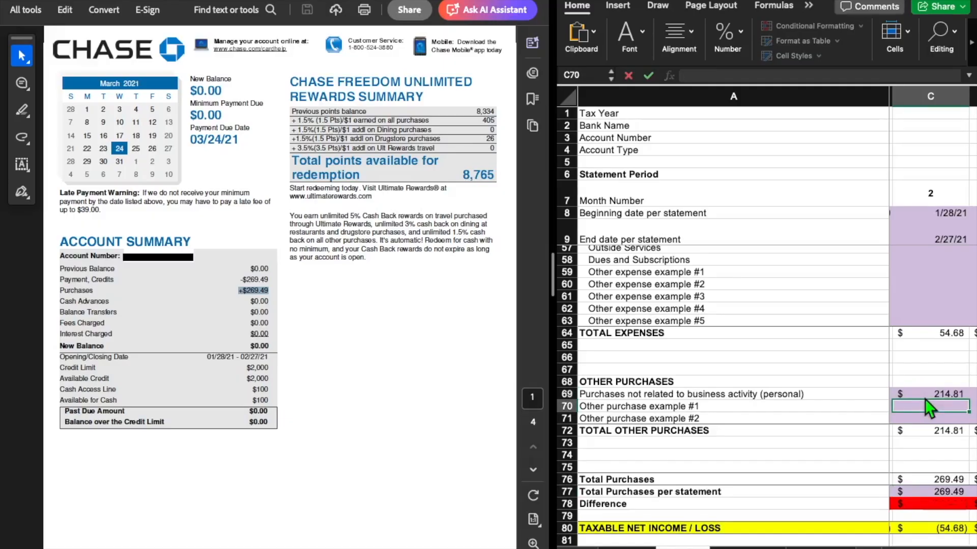
Check the month 2 purchases Difference, taxable net income or loss, and the net change and ending credit card balance rows
scroll(925, 398, "down", 3)
left_click(926, 434)
scroll(928, 435, "down", 1)
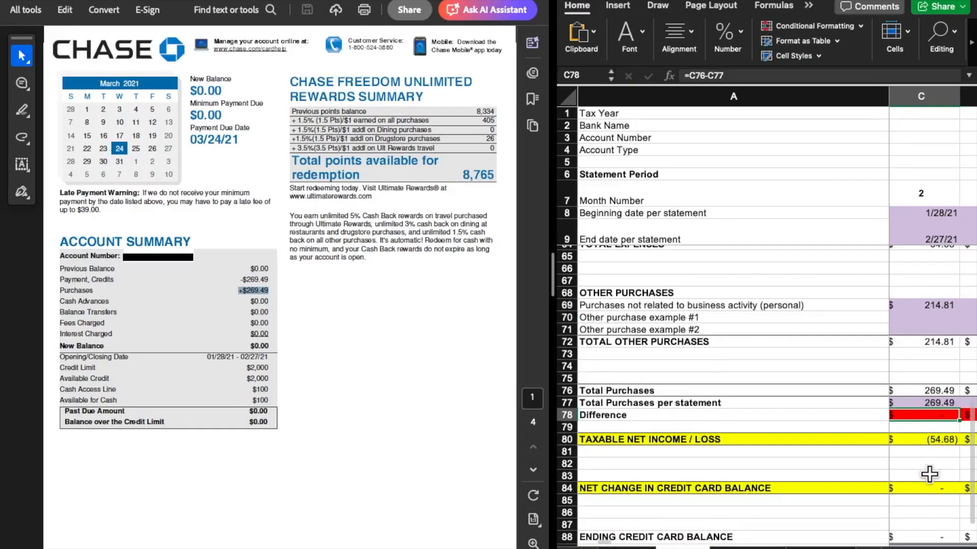
left_click(930, 440)
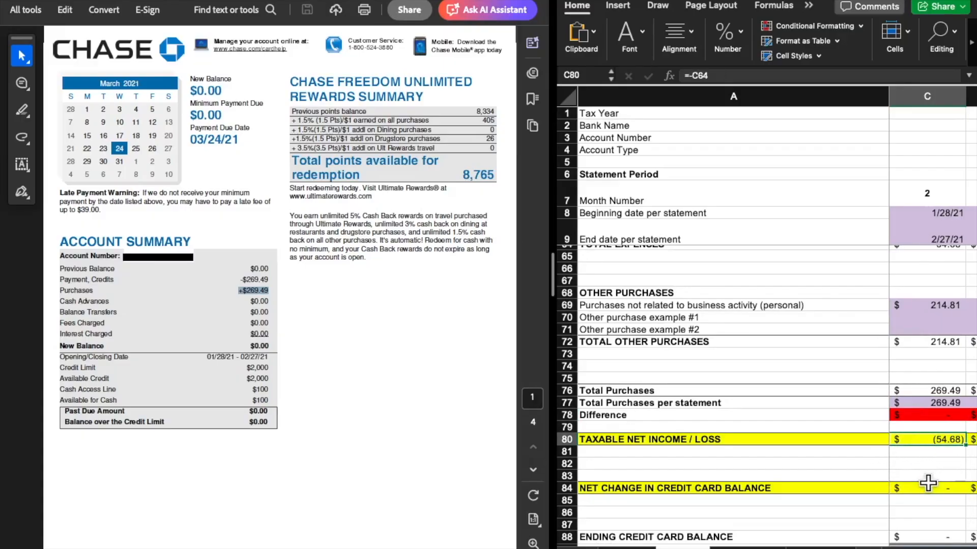
scroll(927, 483, "down", 5)
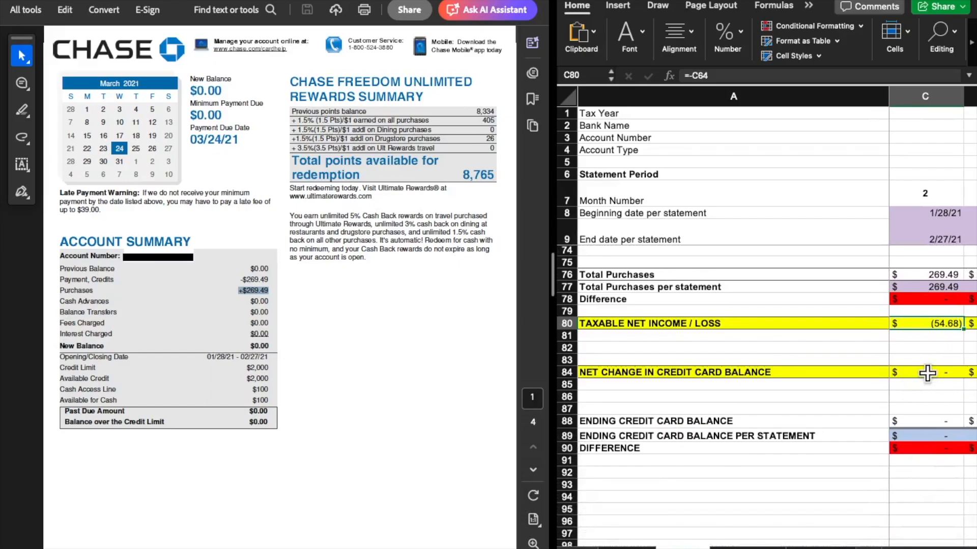
scroll(928, 374, "up", 12)
scroll(928, 374, "up", 3)
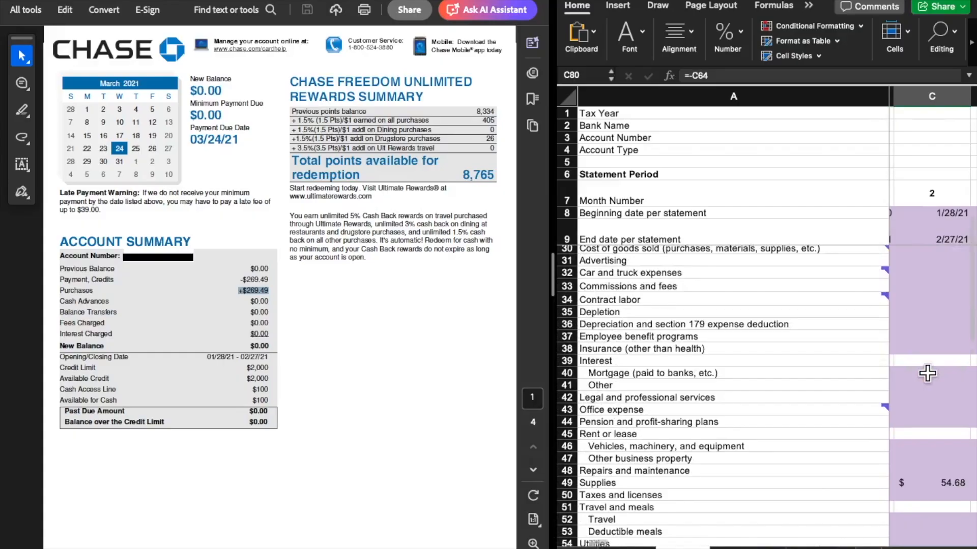
scroll(928, 374, "up", 2)
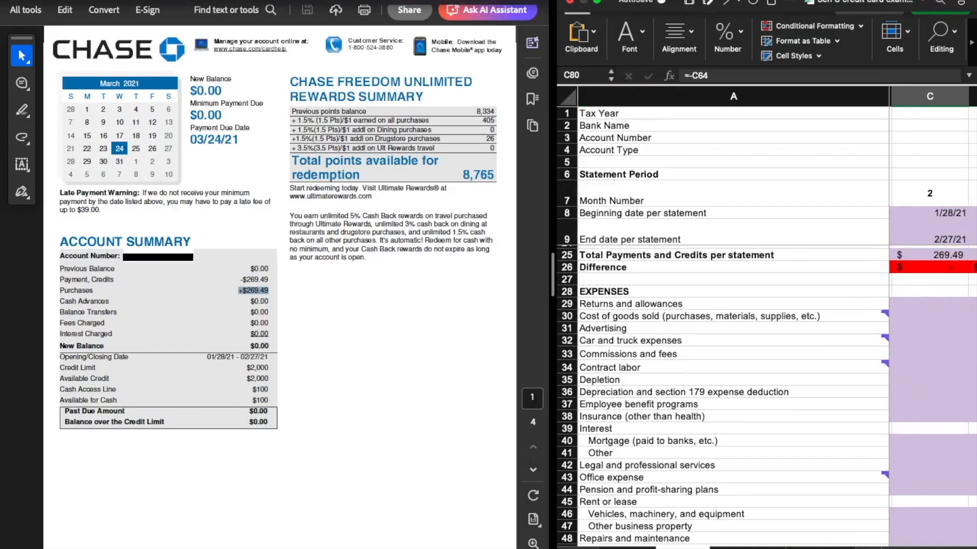
Expand the workbook window to full width and review the beginning balances and payments for months 2 through 13
left_click(598, 2)
left_click(484, 375)
scroll(484, 375, "up", 2)
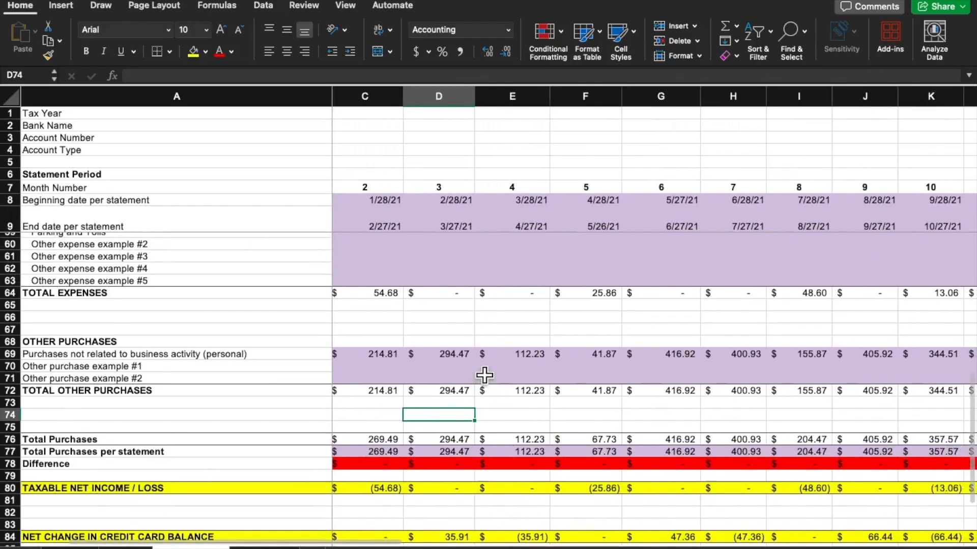
scroll(484, 375, "up", 15)
scroll(484, 375, "right", 1)
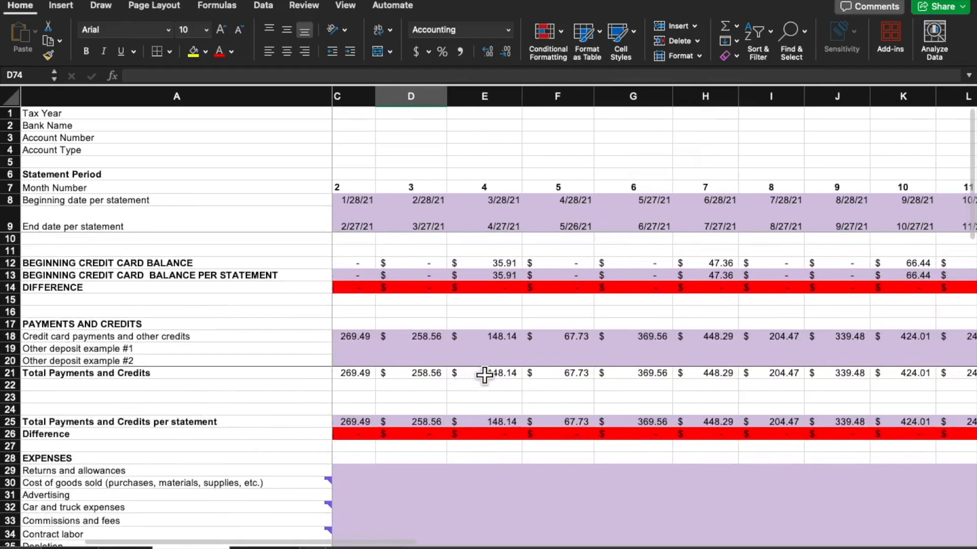
scroll(484, 376, "right", 10)
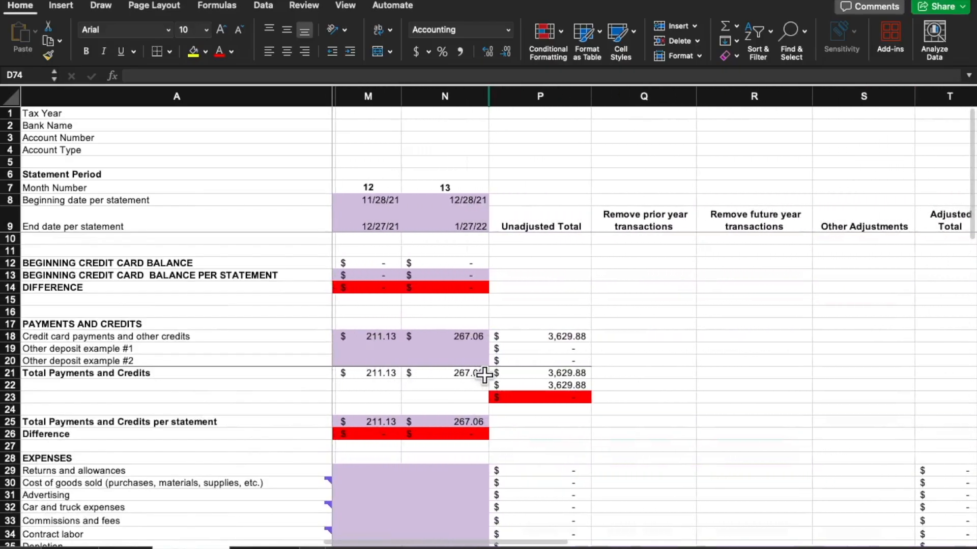
scroll(483, 375, "right", 2)
Inspect the Unadjusted Total formula for credit card payments, and examine the expense rows across to the Adjusted Total column
left_click(487, 338)
scroll(524, 298, "down", 12)
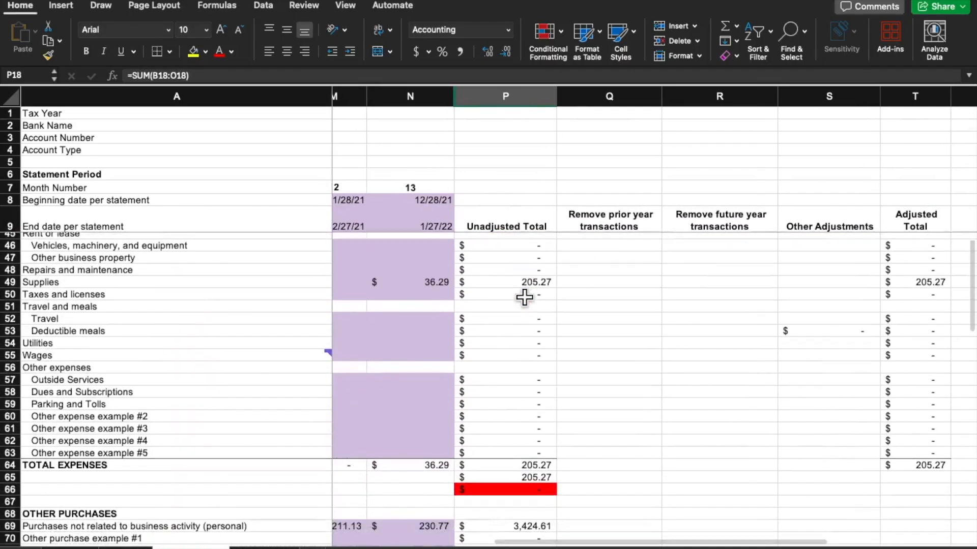
scroll(524, 298, "down", 1)
scroll(526, 306, "up", 10)
scroll(534, 326, "right", 1)
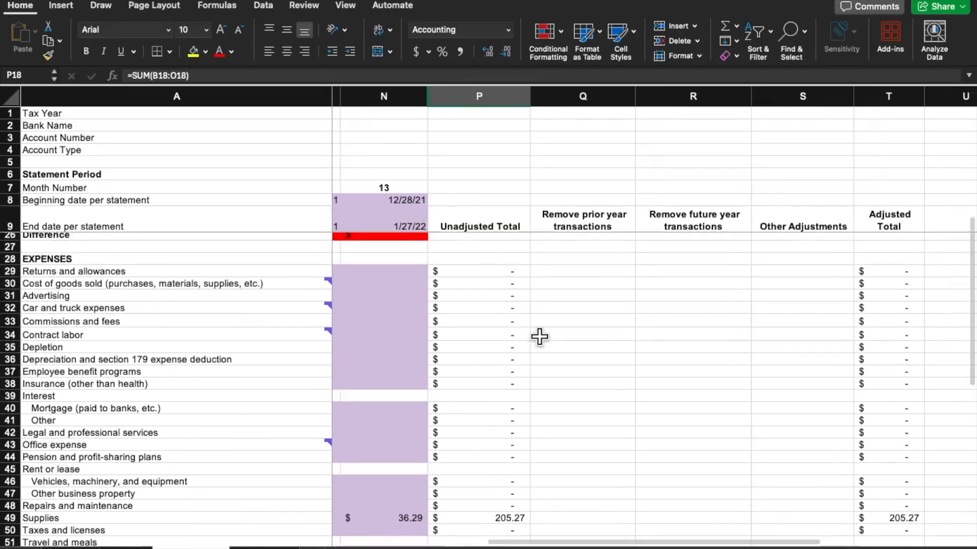
scroll(539, 336, "up", 5)
scroll(540, 336, "down", 7)
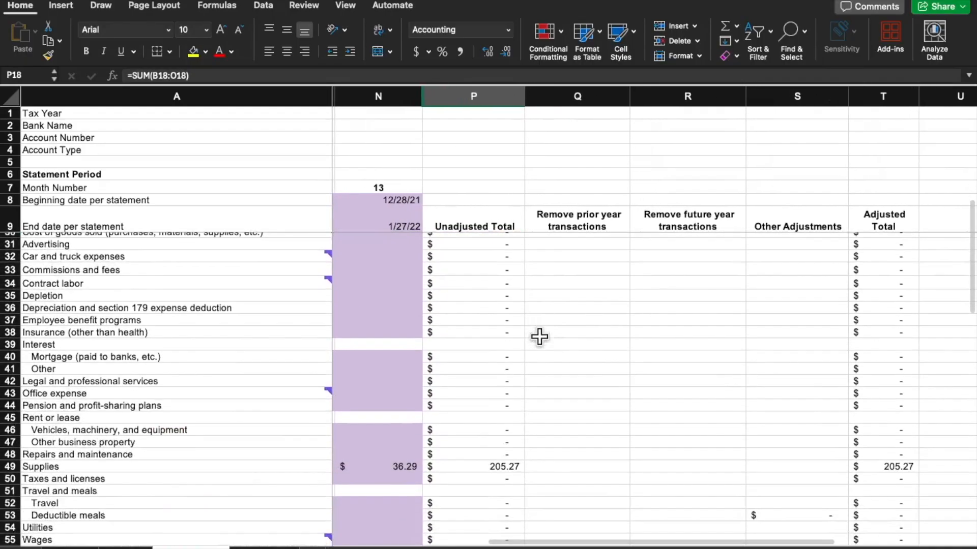
scroll(465, 356, "up", 3)
scroll(465, 356, "left", 1)
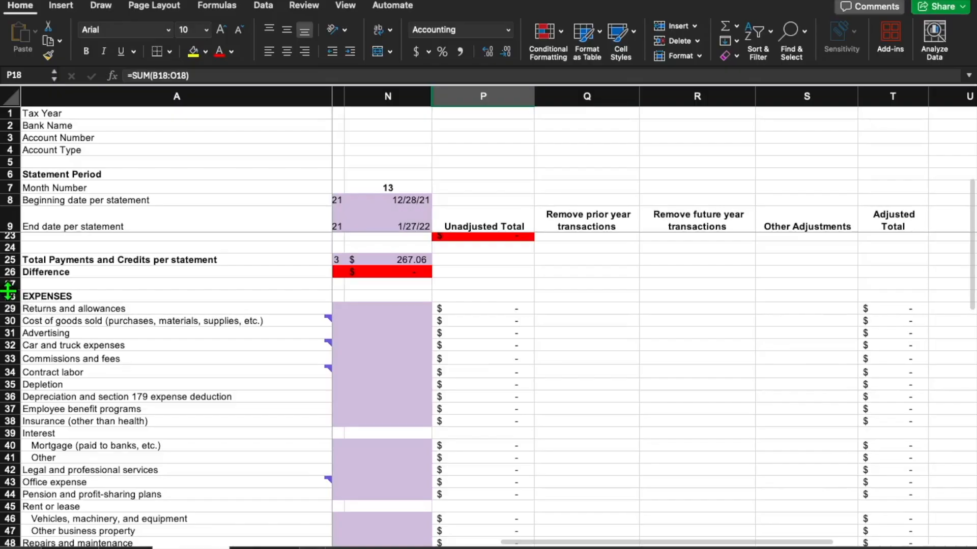
Select the EXPENSES heading row and the unadjusted credit card payments total, and review the sections through Other Purchases and net income
left_click(9, 295)
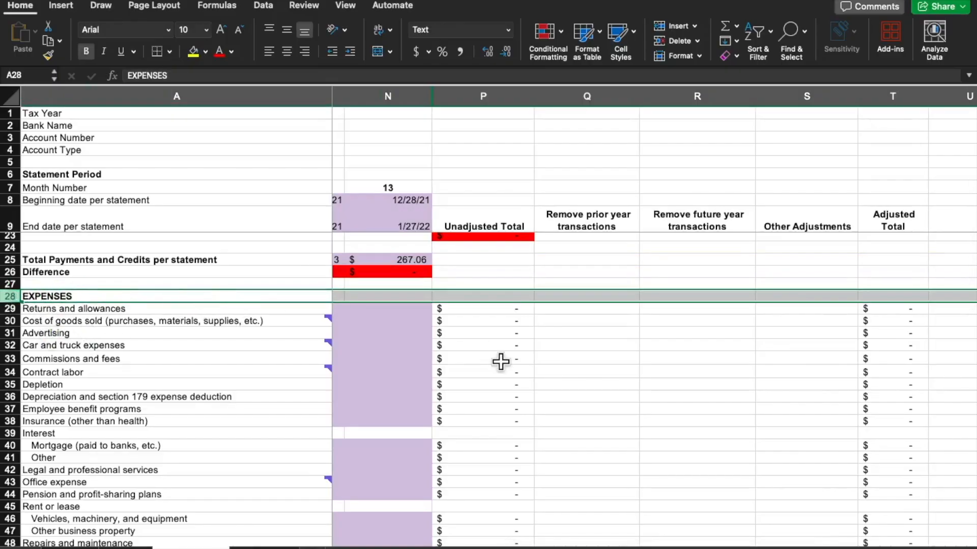
scroll(500, 361, "down", 2)
scroll(501, 362, "left", 1)
scroll(500, 362, "up", 5)
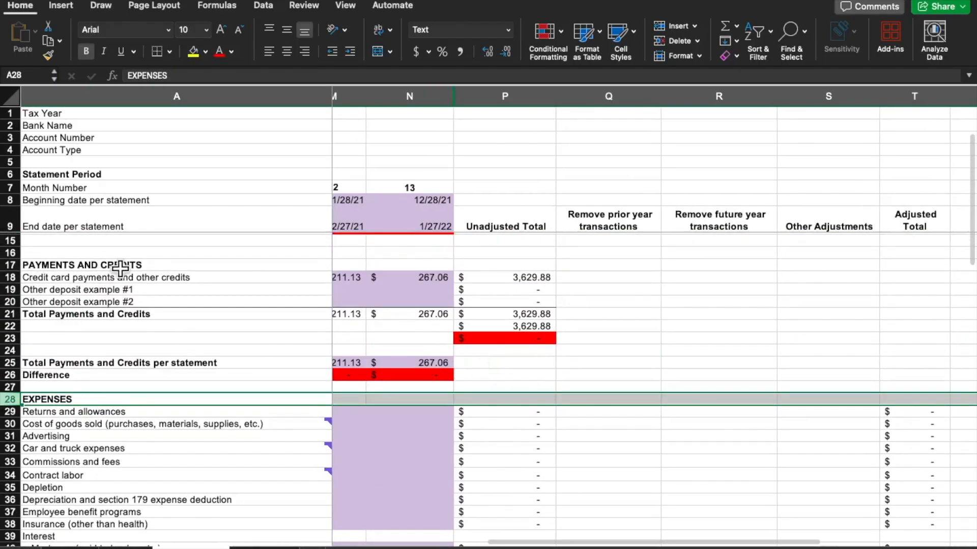
left_click(524, 275)
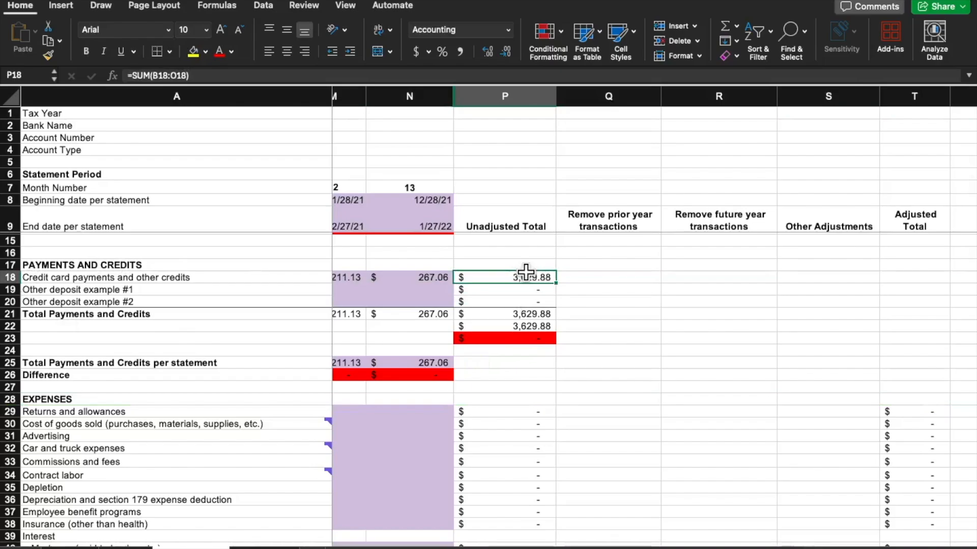
scroll(526, 272, "down", 10)
scroll(526, 272, "left", 1)
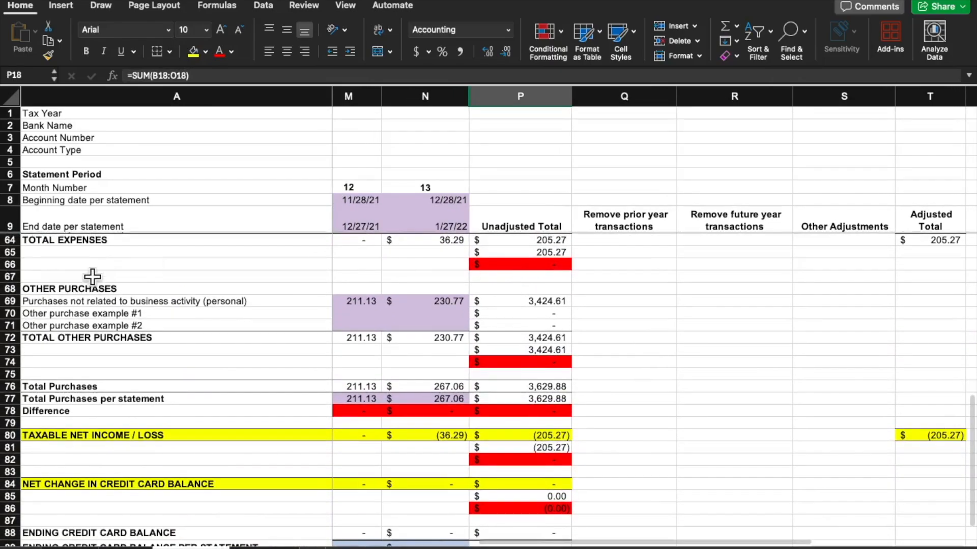
Select the OTHER PURCHASES row, and inspect the Unadjusted Total formula for Supplies
left_click(11, 289)
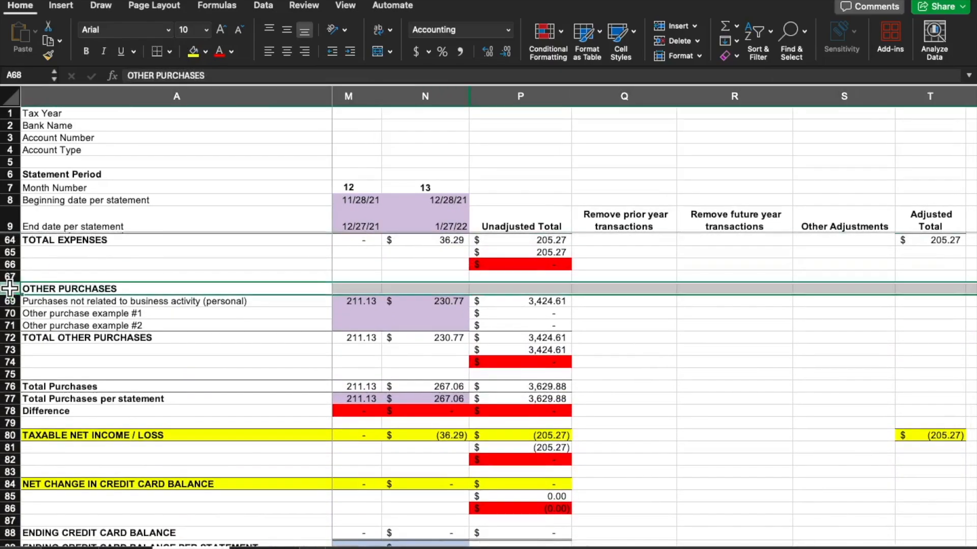
left_click(677, 364)
scroll(676, 364, "up", 5)
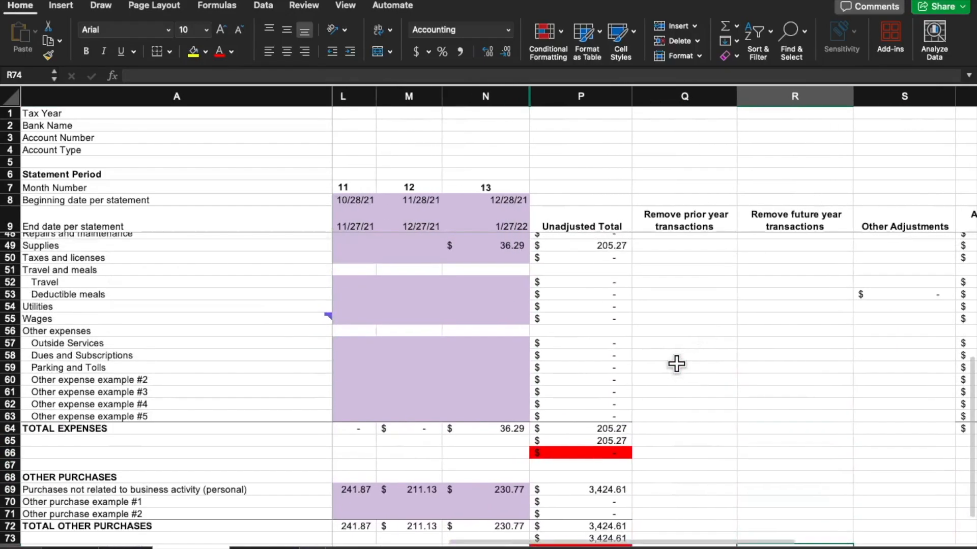
scroll(676, 364, "up", 2)
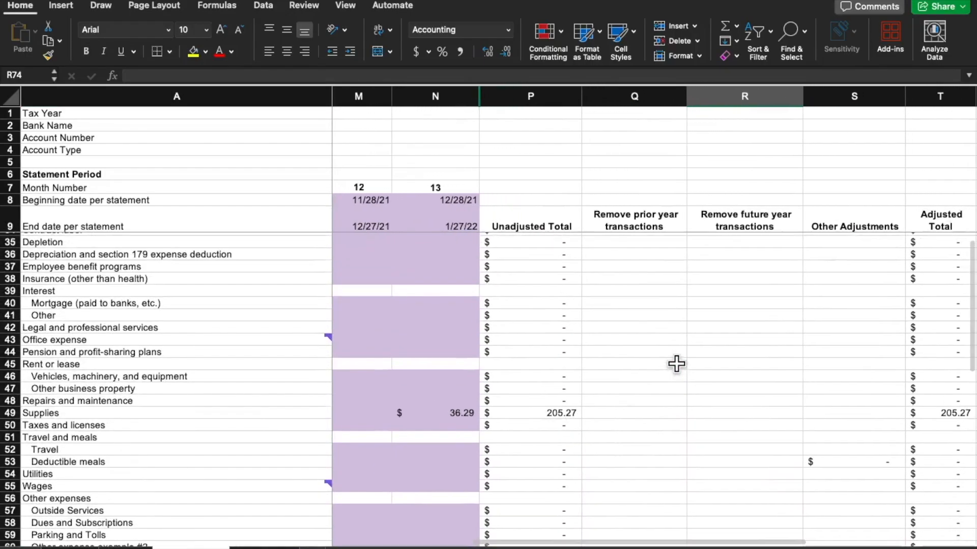
scroll(533, 292, "down", 3)
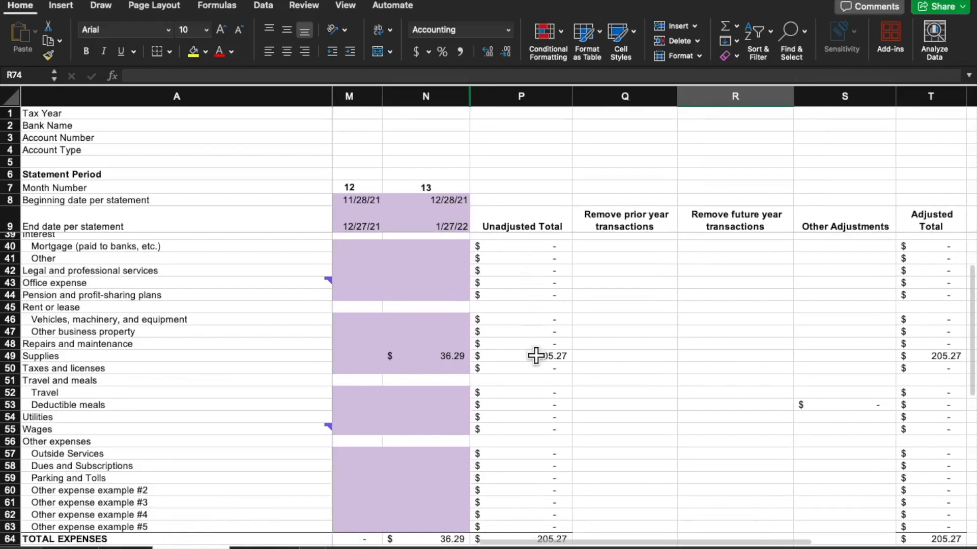
left_click(534, 356)
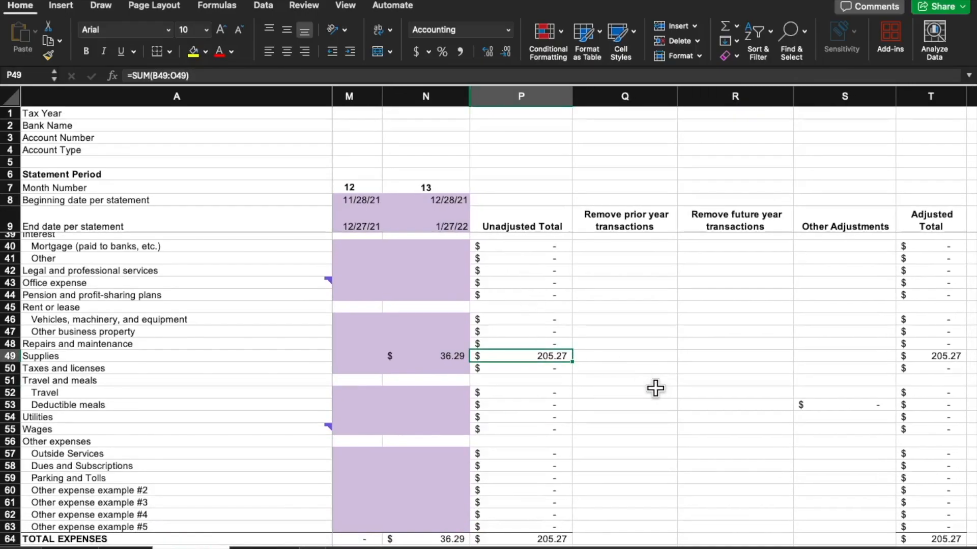
Review the payments and expense rows across the Unadjusted Total, adjustment and Adjusted Total columns
scroll(590, 390, "down", 3)
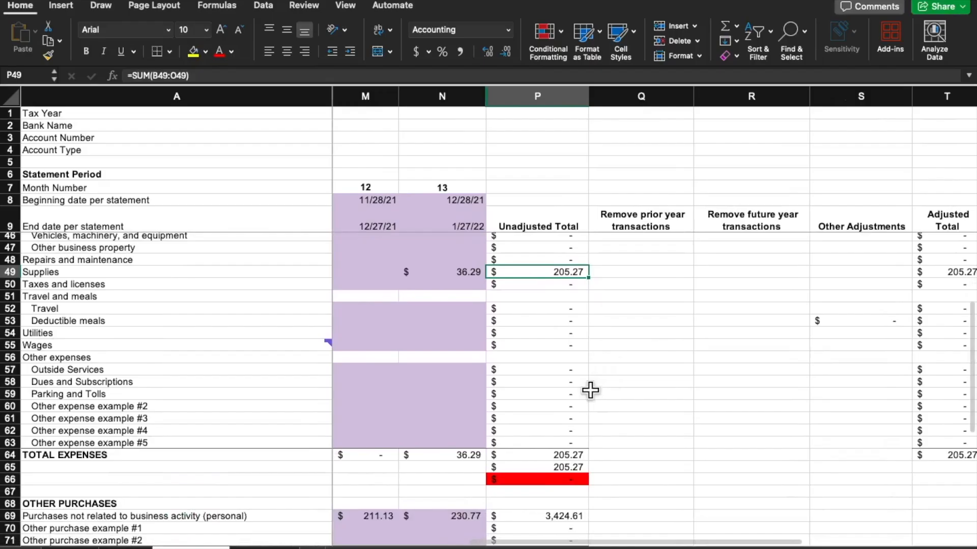
scroll(590, 390, "up", 10)
scroll(590, 390, "down", 8)
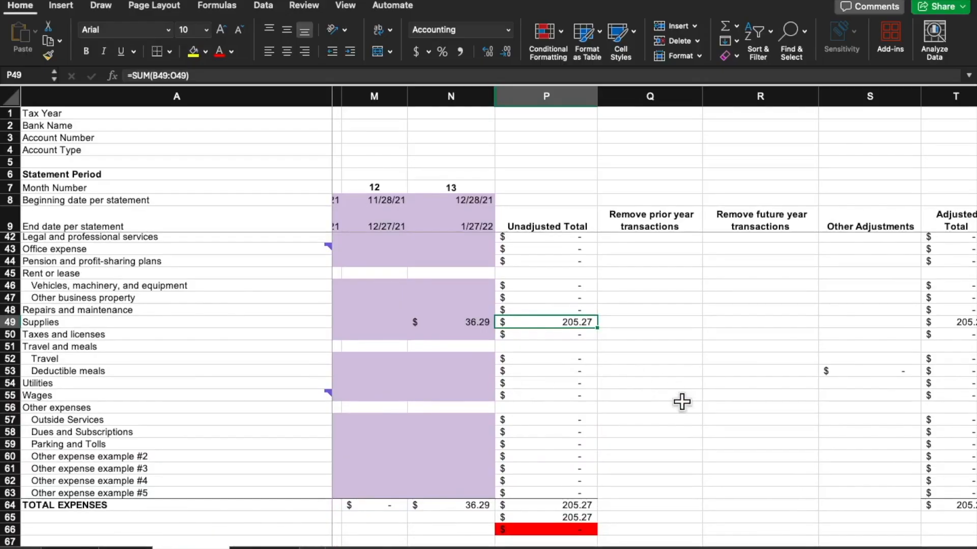
scroll(682, 402, "up", 2)
scroll(681, 402, "left", 1)
scroll(682, 401, "up", 10)
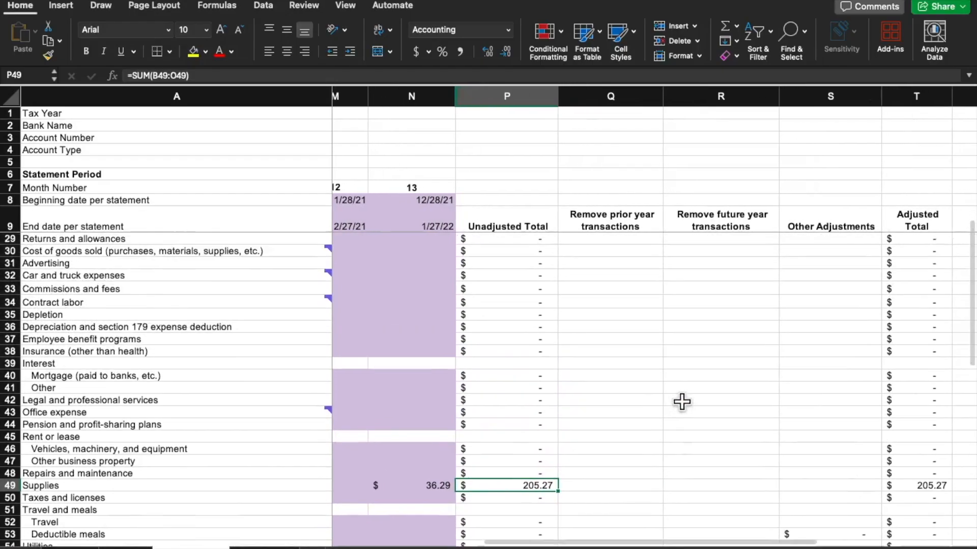
scroll(682, 402, "left", 2)
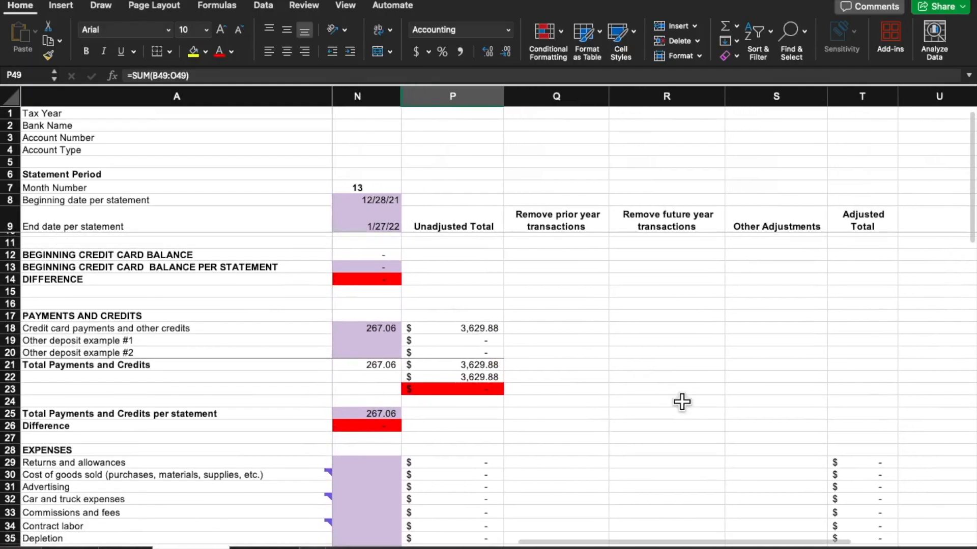
scroll(682, 356, "down", 5)
scroll(683, 356, "left", 1)
scroll(683, 356, "down", 1)
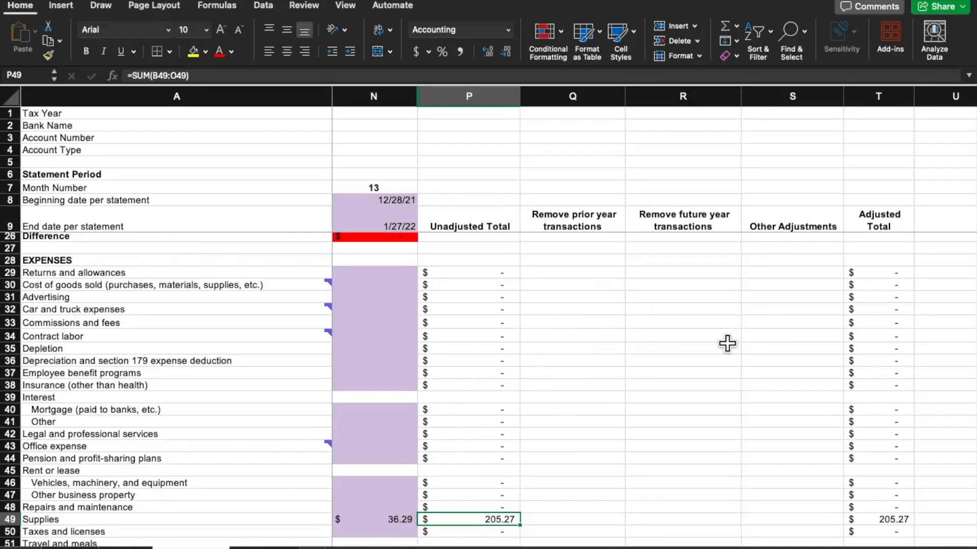
Select the Remove prior year transactions heading and look over the adjustment columns through Adjusted Total
left_click(727, 346)
scroll(565, 342, "up", 2)
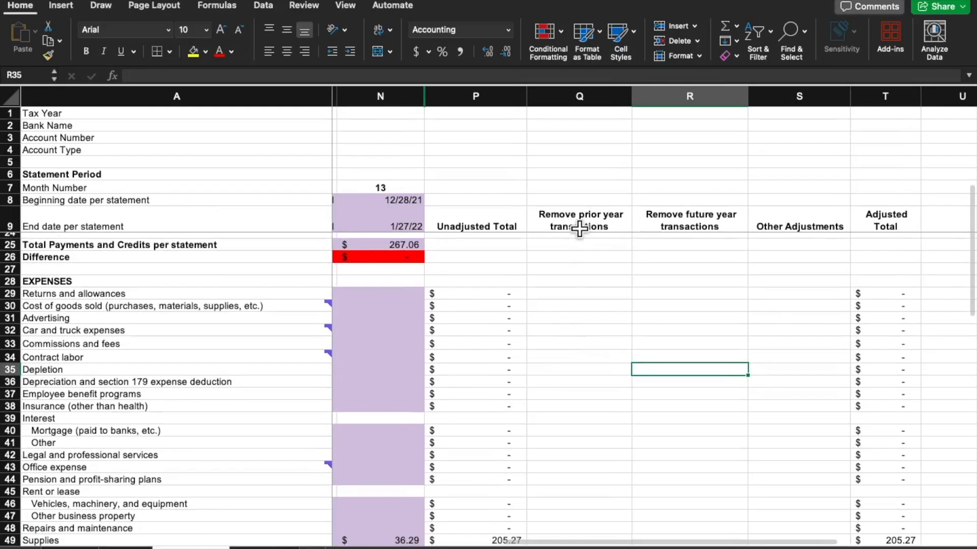
left_click(580, 229)
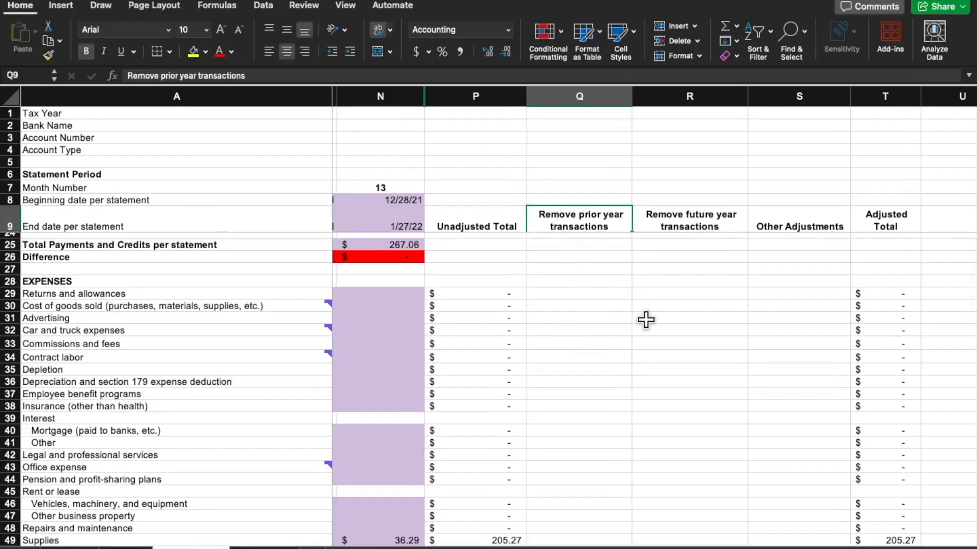
scroll(645, 320, "up", 8)
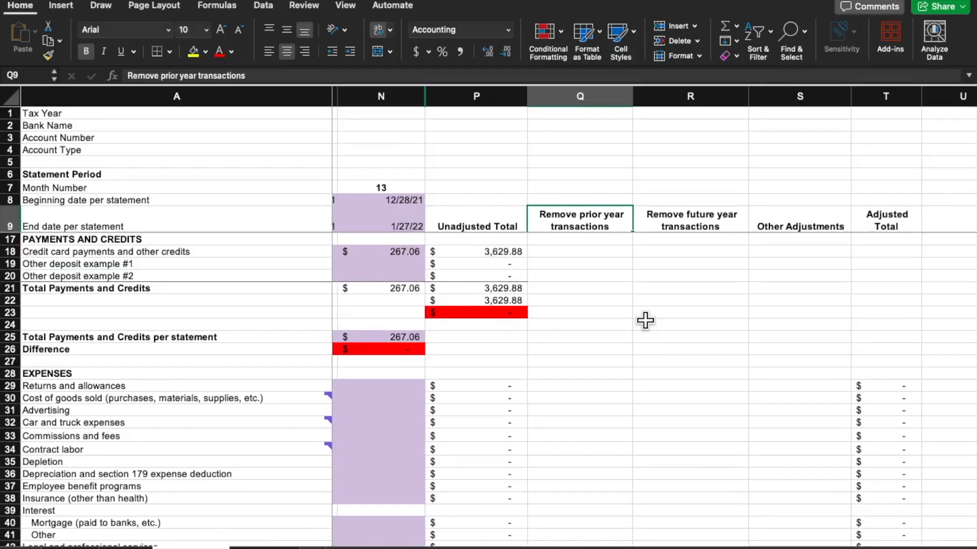
scroll(620, 350, "up", 7)
scroll(620, 350, "right", 2)
scroll(619, 350, "right", 5)
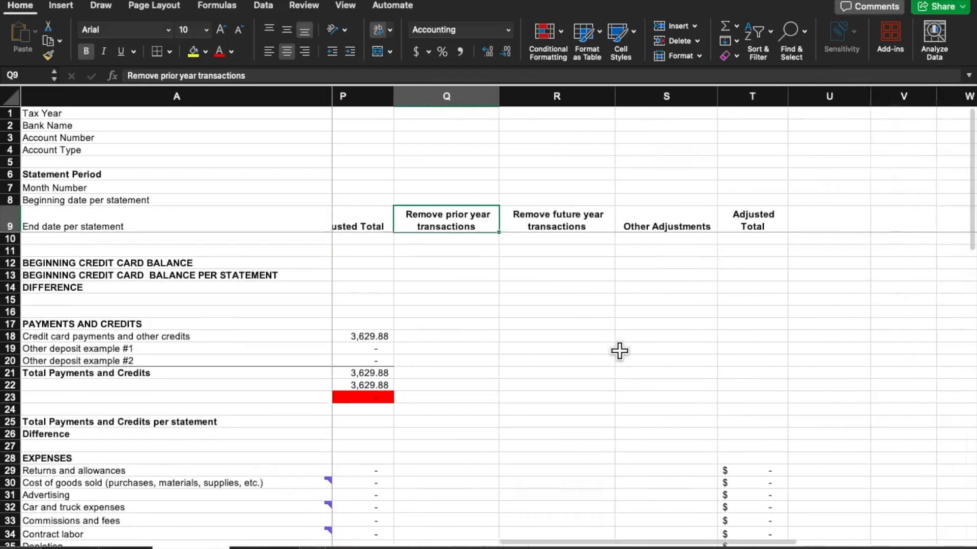
scroll(461, 385, "down", 1)
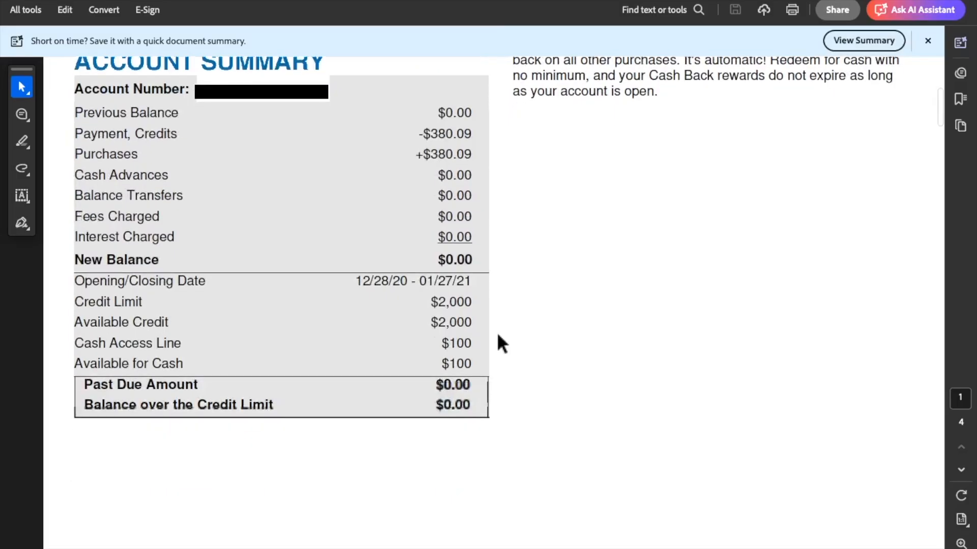
Switch to the Chase statement PDF and examine its January payments and purchases for prior-year transactions
scroll(497, 335, "down", 5)
scroll(498, 335, "down", 8)
scroll(497, 336, "down", 15)
scroll(498, 336, "down", 15)
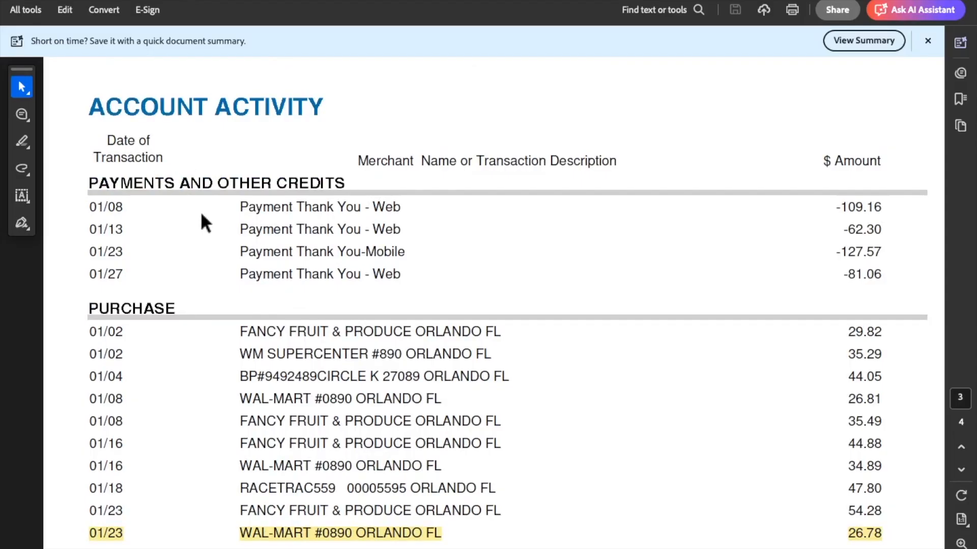
scroll(200, 211, "down", 5)
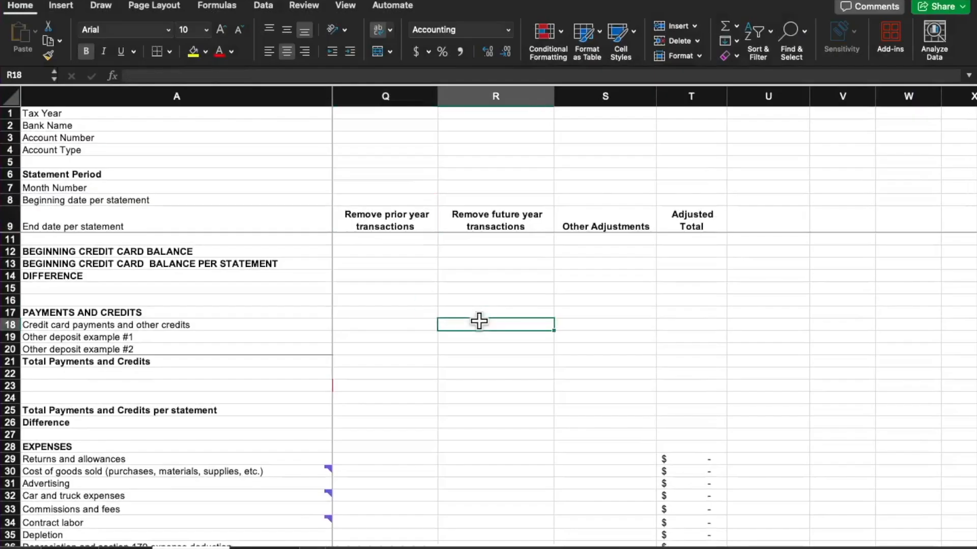
Select the Remove future year transactions heading, and examine the account summary and activity in the 12/28/21–01/27/22 Chase statement
left_click(485, 229)
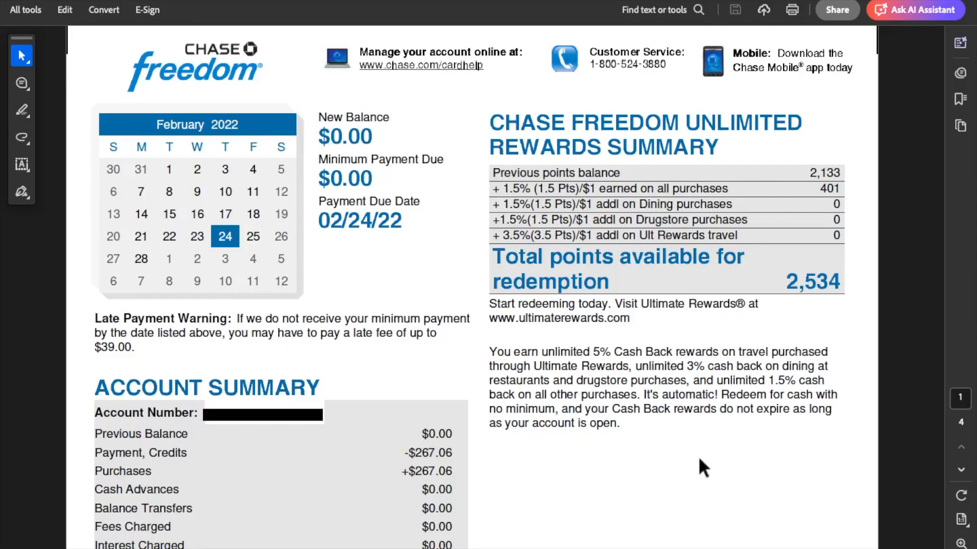
scroll(700, 461, "down", 4)
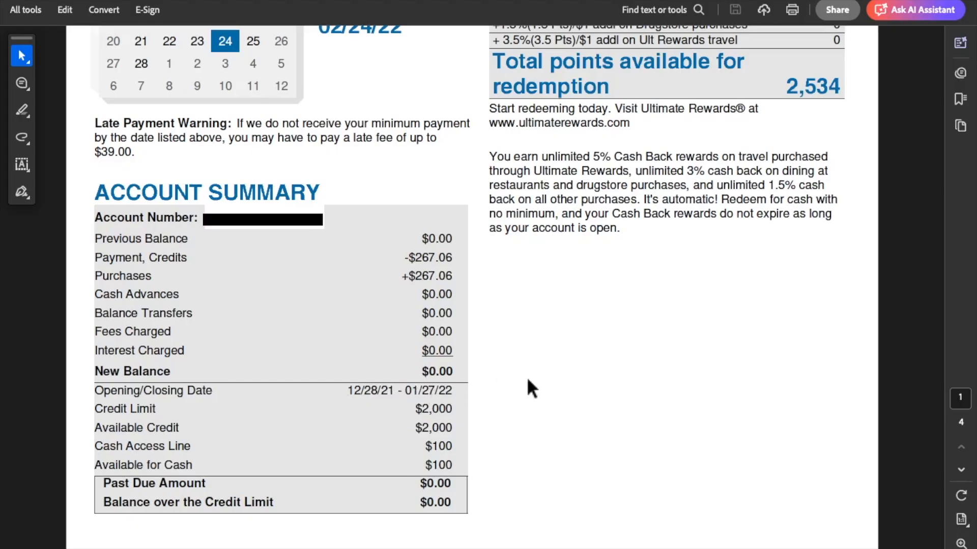
scroll(527, 381, "down", 10)
scroll(526, 376, "down", 15)
scroll(527, 387, "down", 15)
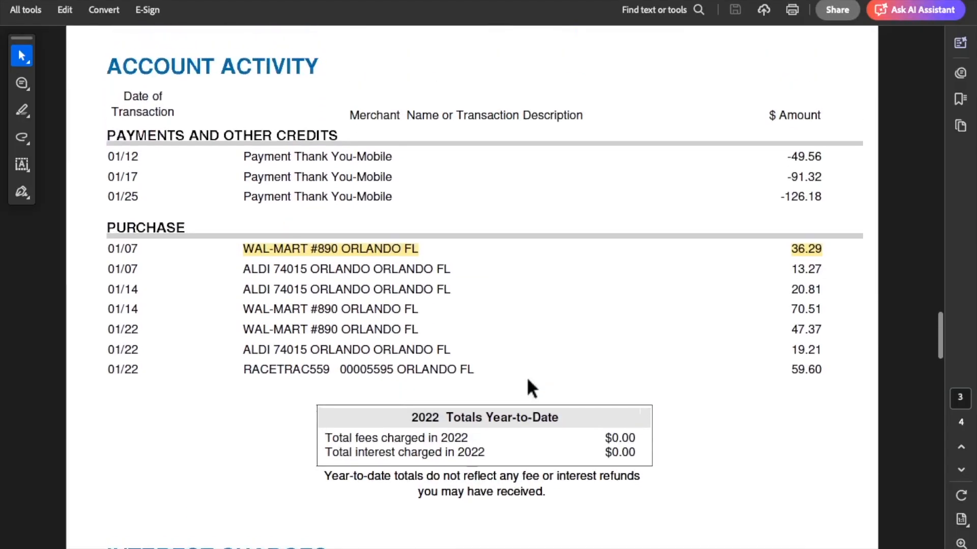
scroll(527, 381, "up", 1)
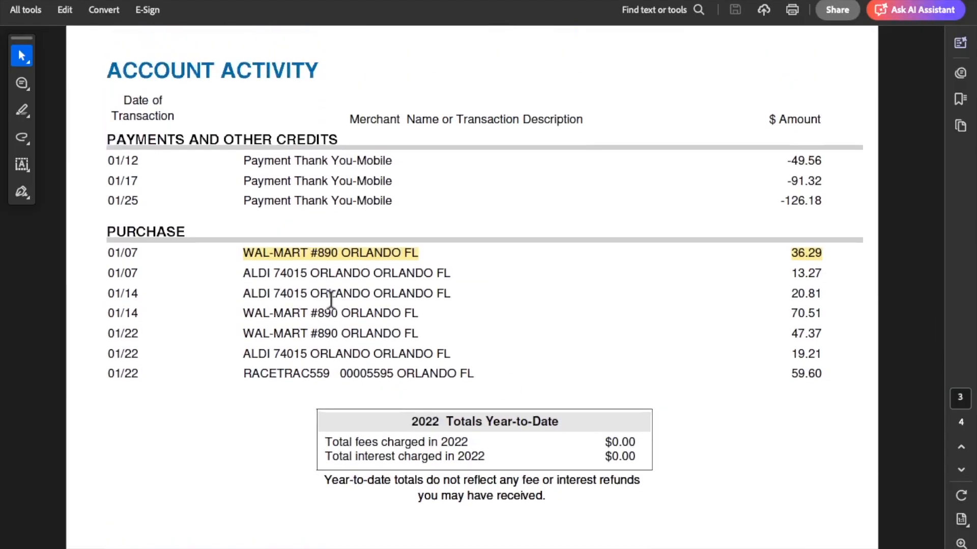
scroll(331, 300, "up", 3)
scroll(328, 300, "down", 1)
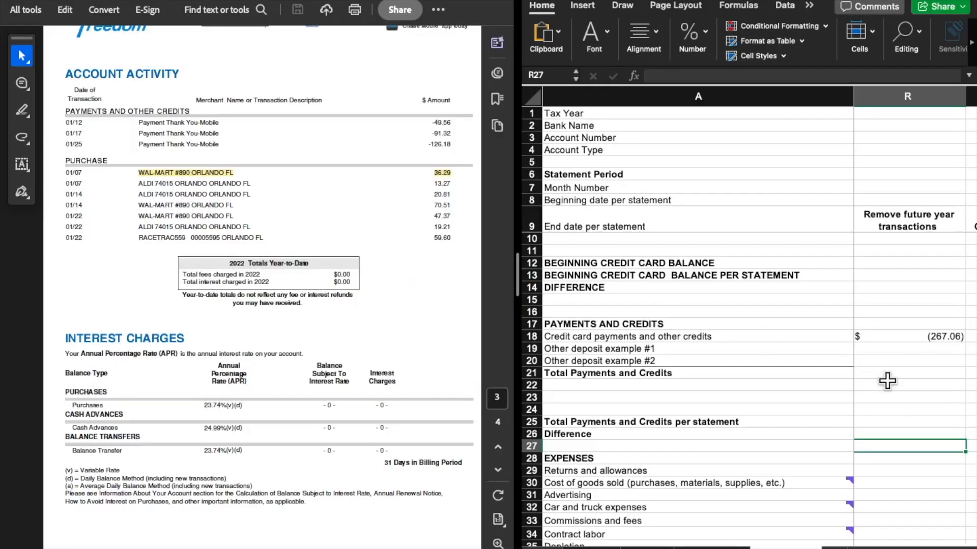
Check the future-year adjustment for credit card payments against the payments and credits on the Chase statement
left_click(891, 341)
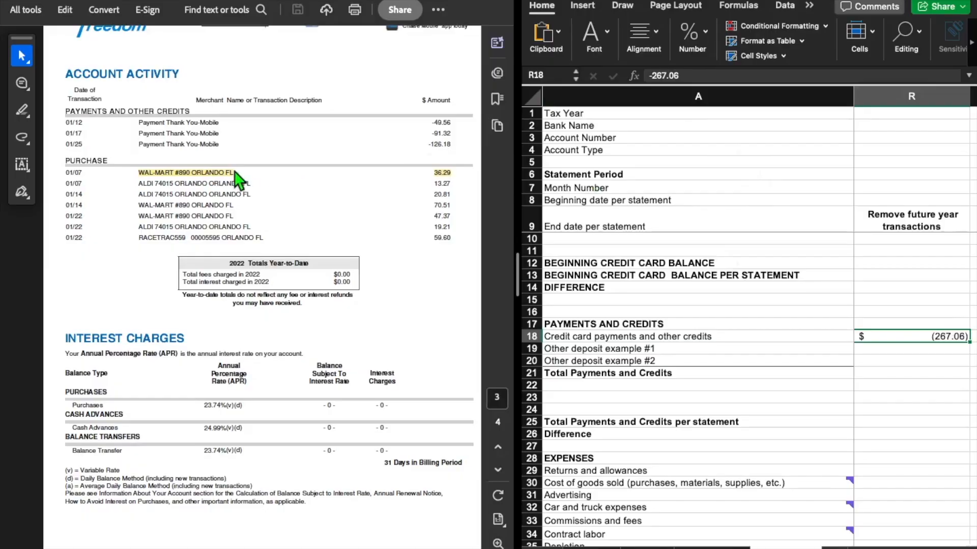
scroll(388, 237, "up", 5)
scroll(387, 237, "up", 10)
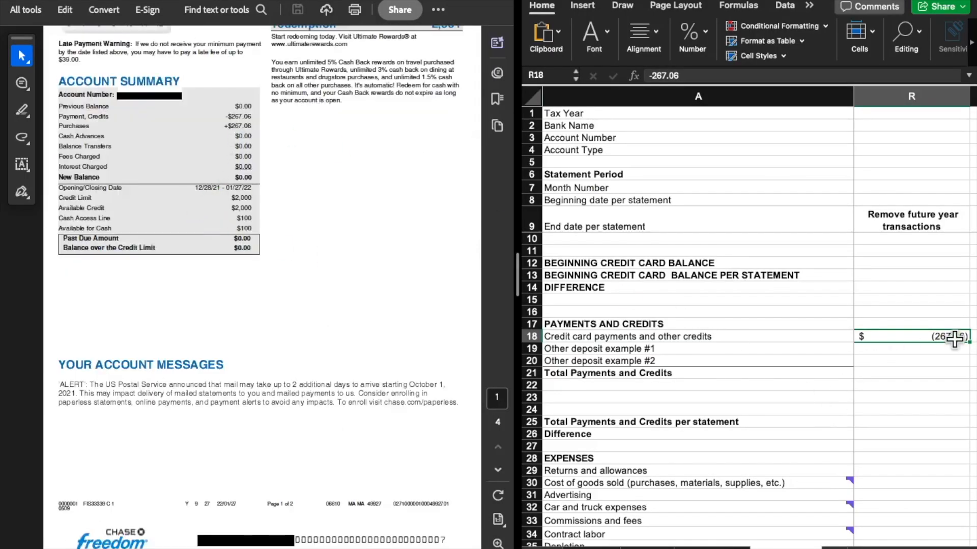
scroll(310, 352, "down", 15)
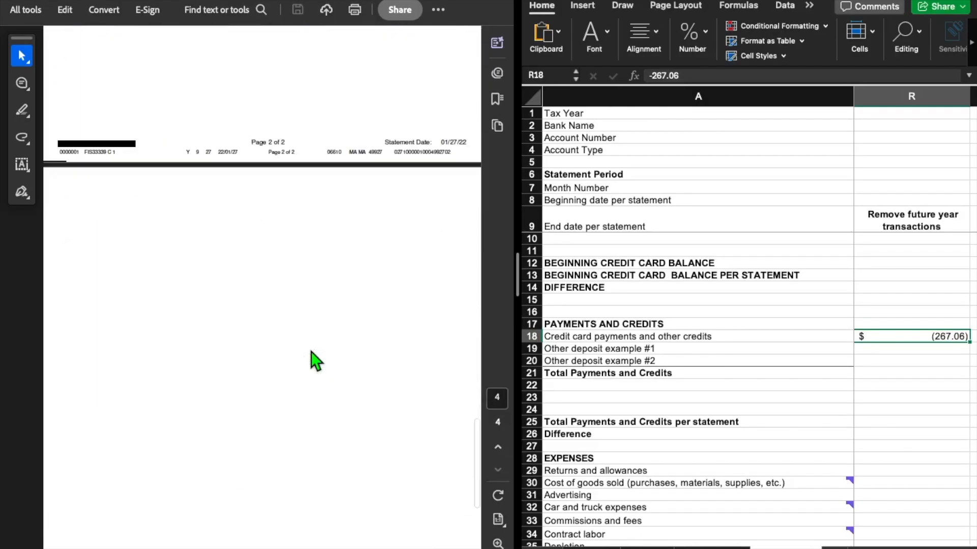
scroll(313, 358, "up", 3)
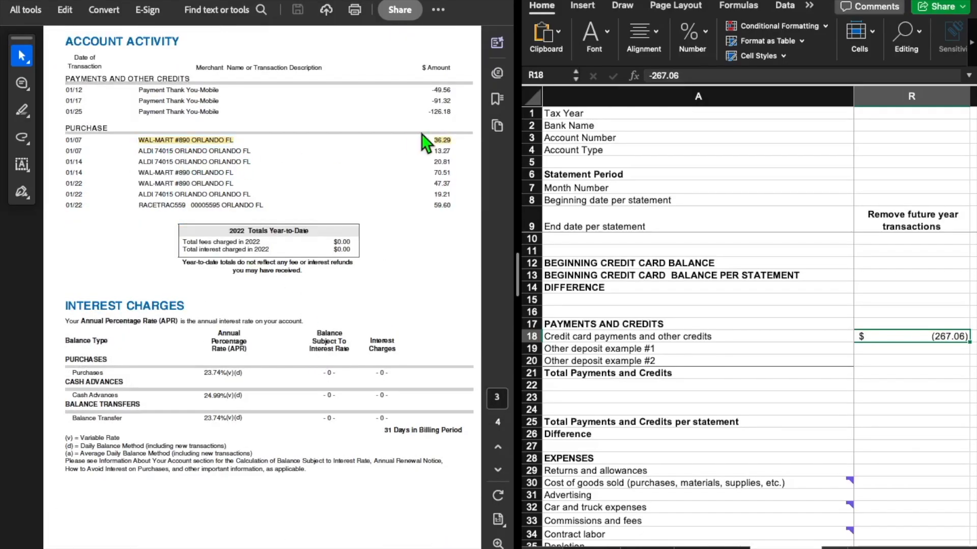
Compare the highlighted 01/07 Wal-Mart purchase on the statement with the Supplies entry under Remove future year transactions
left_click(431, 146)
left_click(915, 394)
scroll(903, 391, "down", 5)
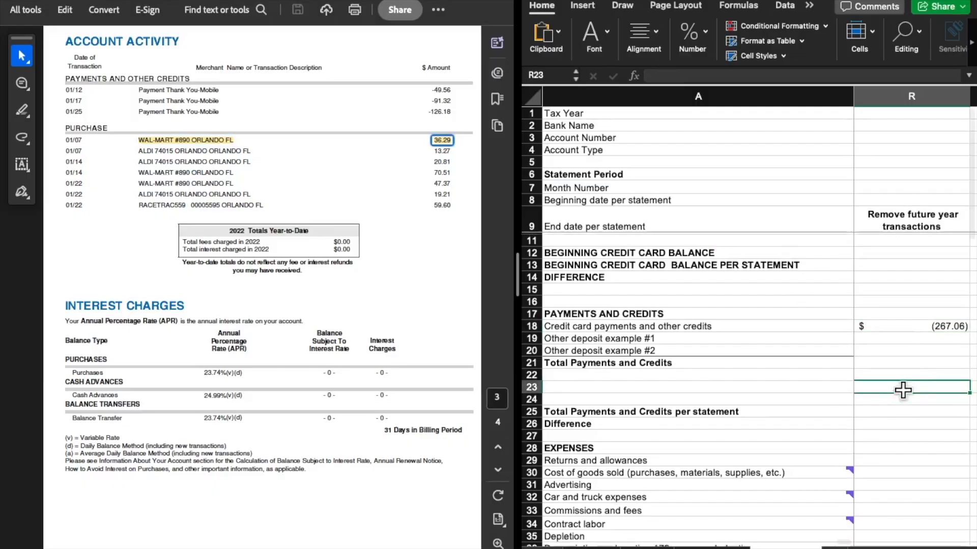
scroll(903, 391, "down", 3)
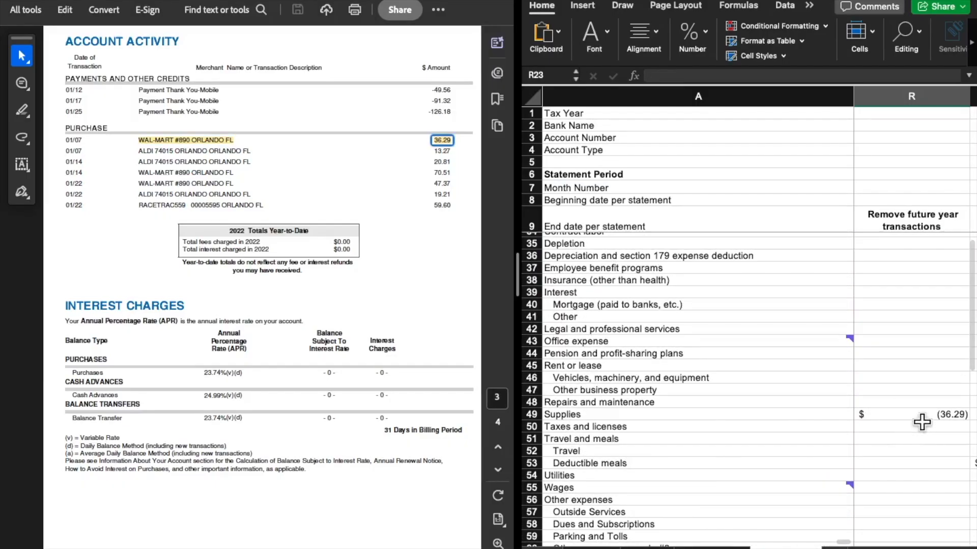
left_click(917, 415)
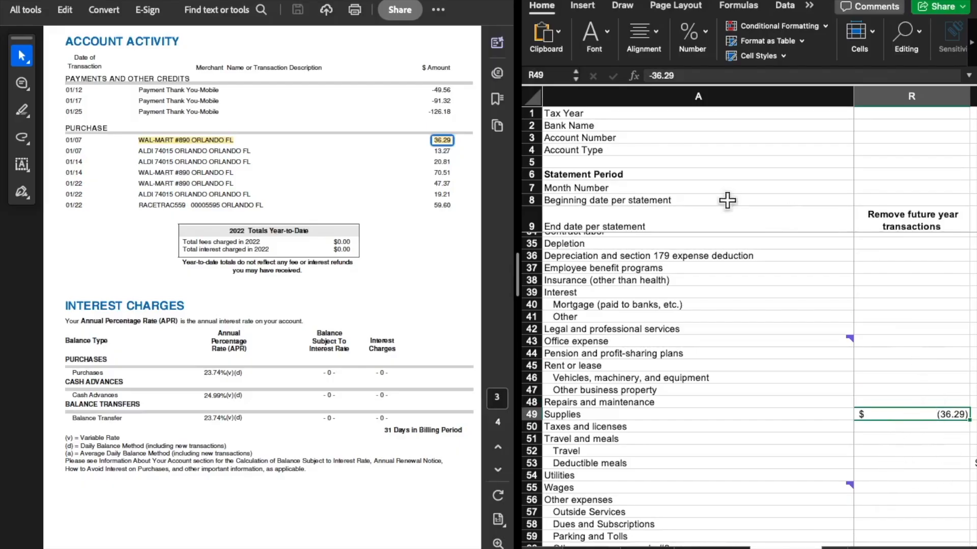
left_click(910, 525)
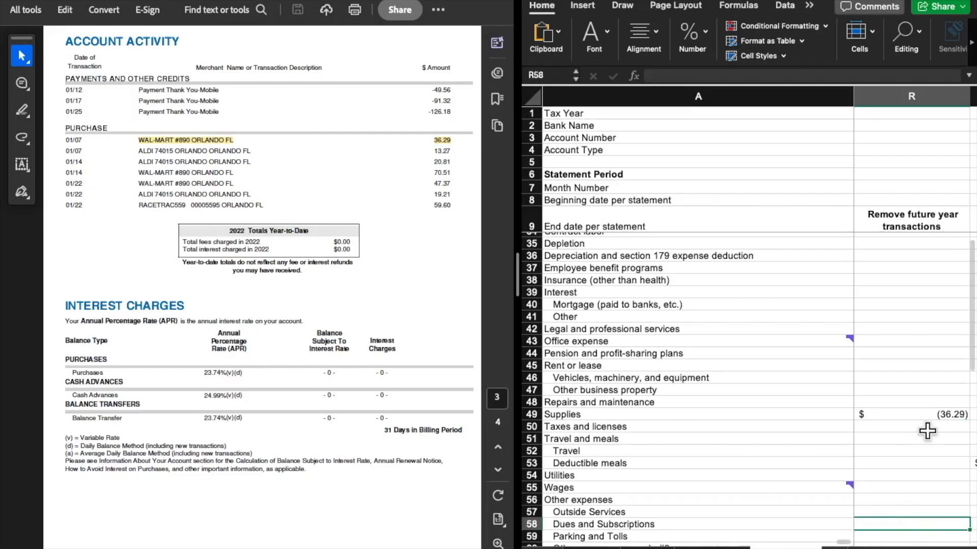
Inspect the Unadjusted Total for Supplies alongside its future-year removal amount
scroll(926, 431, "left", 5)
scroll(926, 430, "left", 1)
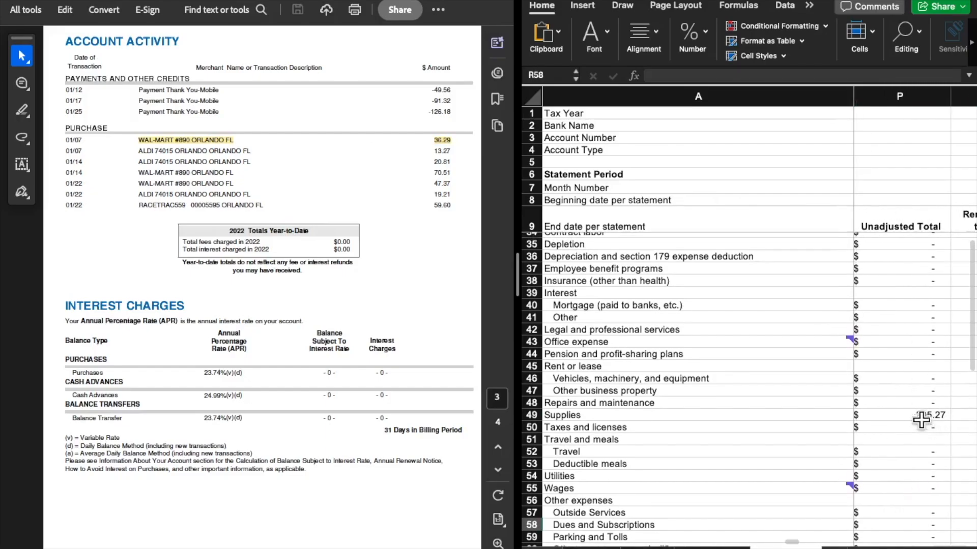
left_click(920, 418)
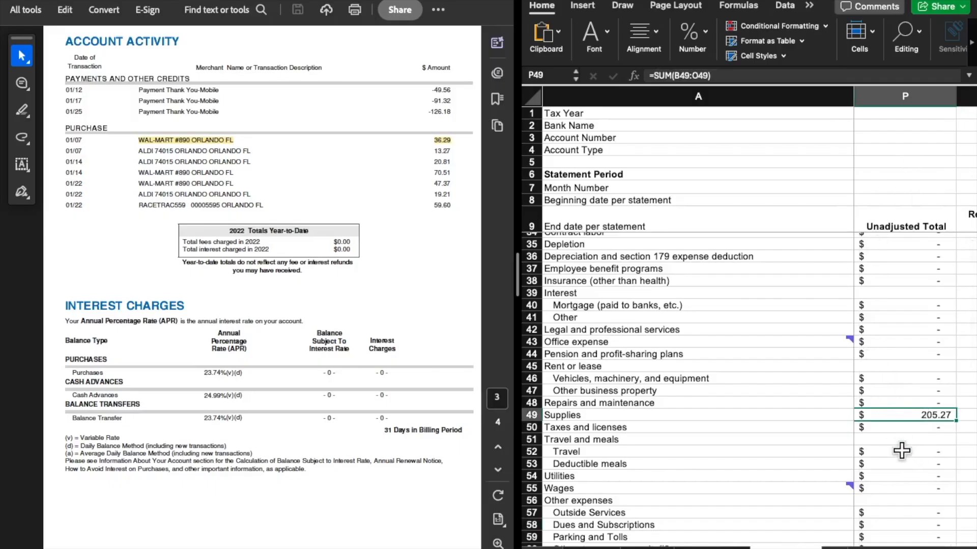
scroll(900, 452, "right", 3)
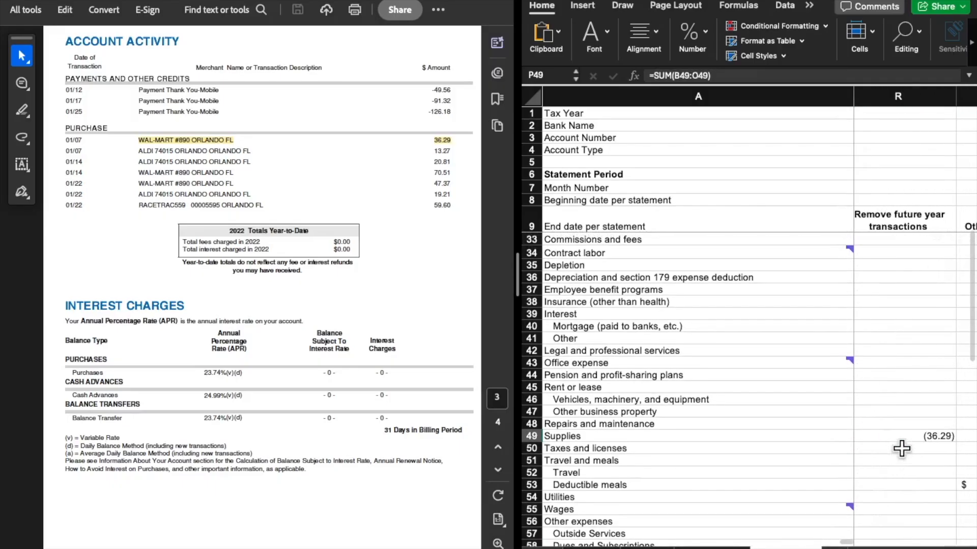
left_click(936, 445)
left_click(914, 436)
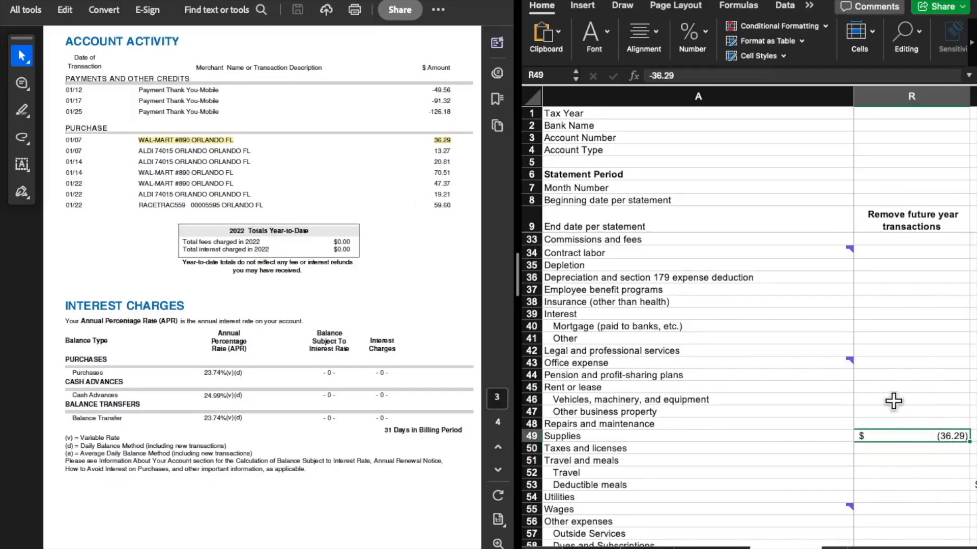
scroll(883, 469, "right", 5)
scroll(883, 469, "up", 2)
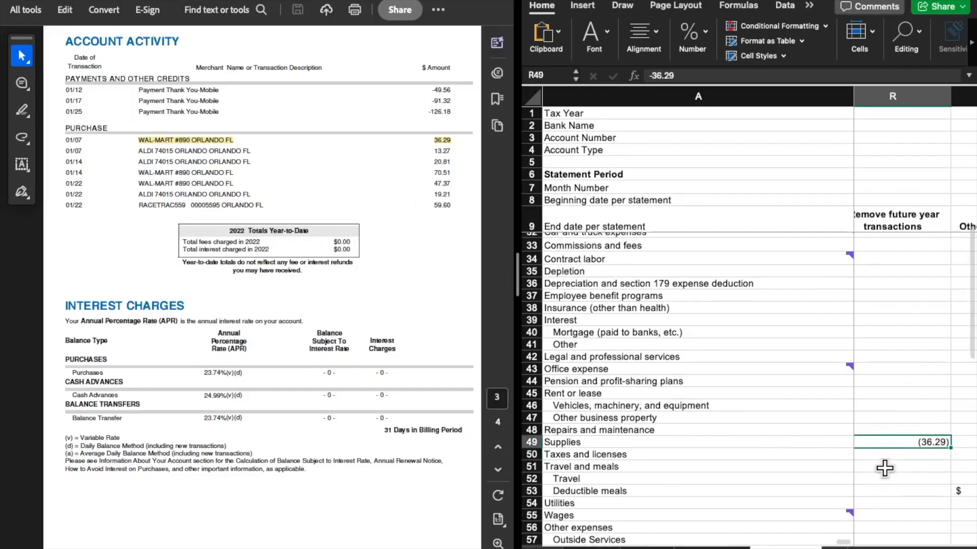
Inspect the Adjusted Total formula for Supplies and the columns it adds up on the credit card sheet
scroll(885, 468, "right", 5)
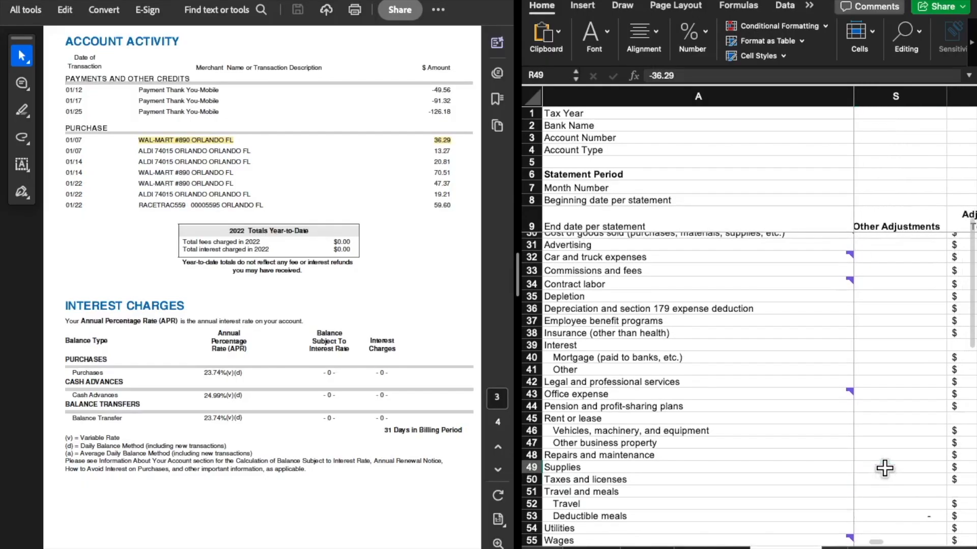
scroll(884, 468, "down", 1)
scroll(884, 468, "left", 1)
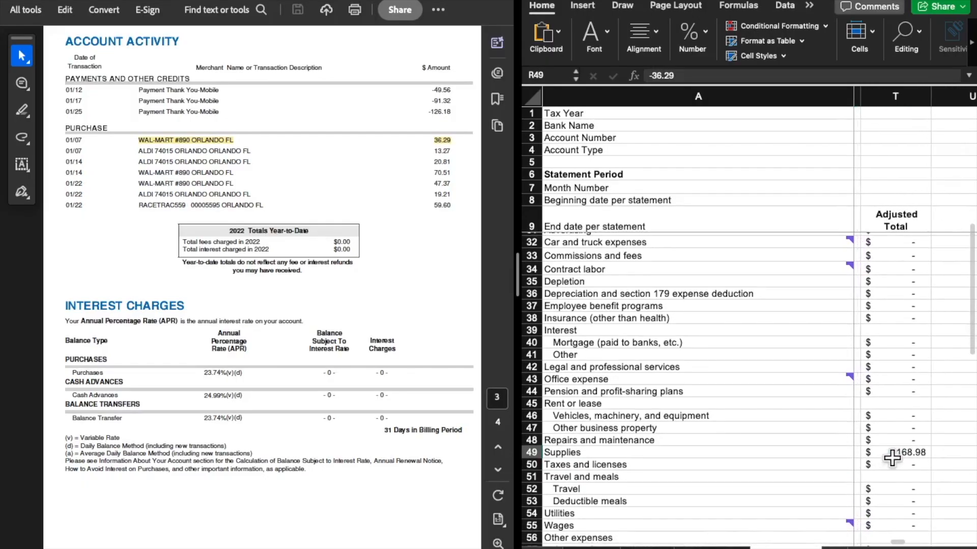
left_click(896, 454)
scroll(922, 484, "left", 4)
scroll(921, 484, "up", 1)
scroll(921, 483, "left", 1)
scroll(916, 465, "right", 2)
scroll(916, 466, "down", 1)
scroll(916, 466, "right", 3)
scroll(875, 460, "up", 1)
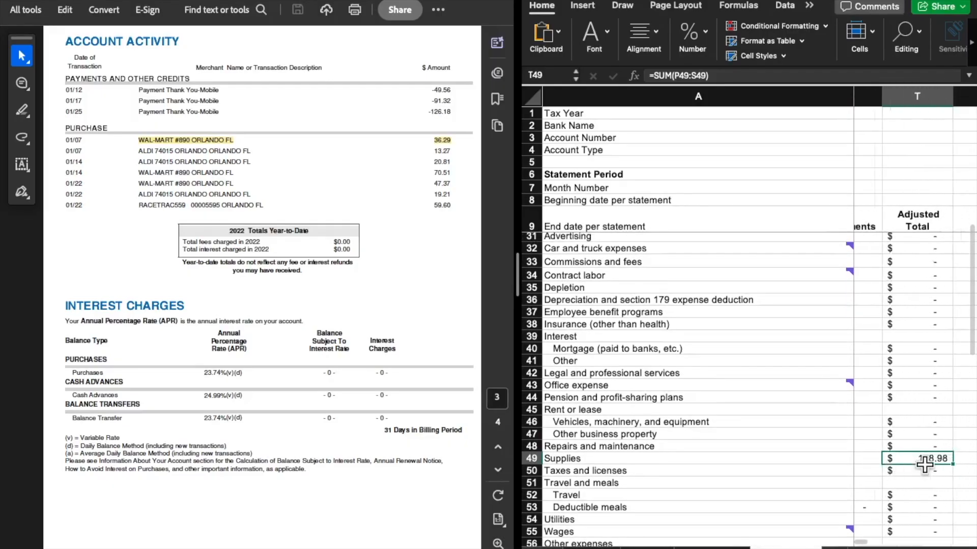
scroll(866, 459, "left", 1)
scroll(866, 459, "down", 1)
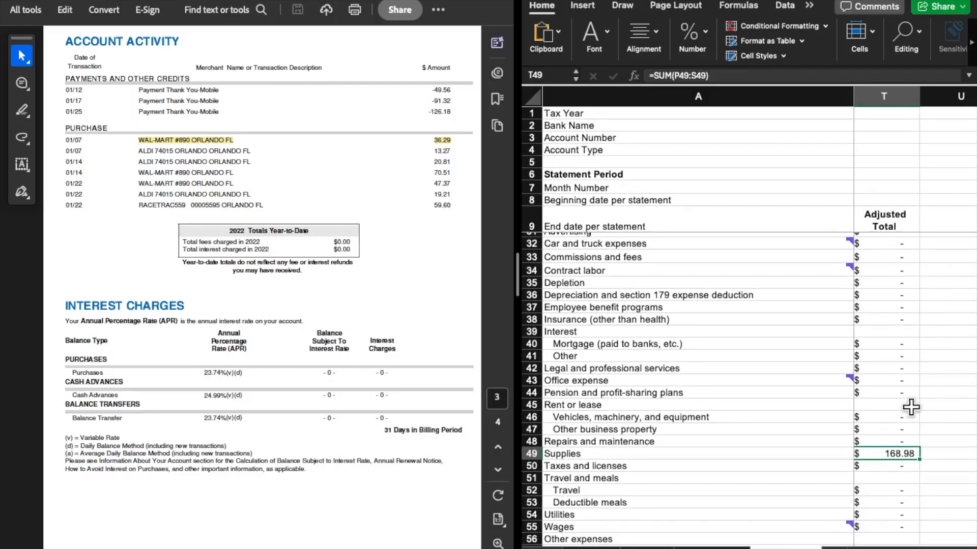
Select the Remove future year transactions amount for credit card payments and other credits
scroll(911, 408, "down", 1)
scroll(611, 444, "up", 5)
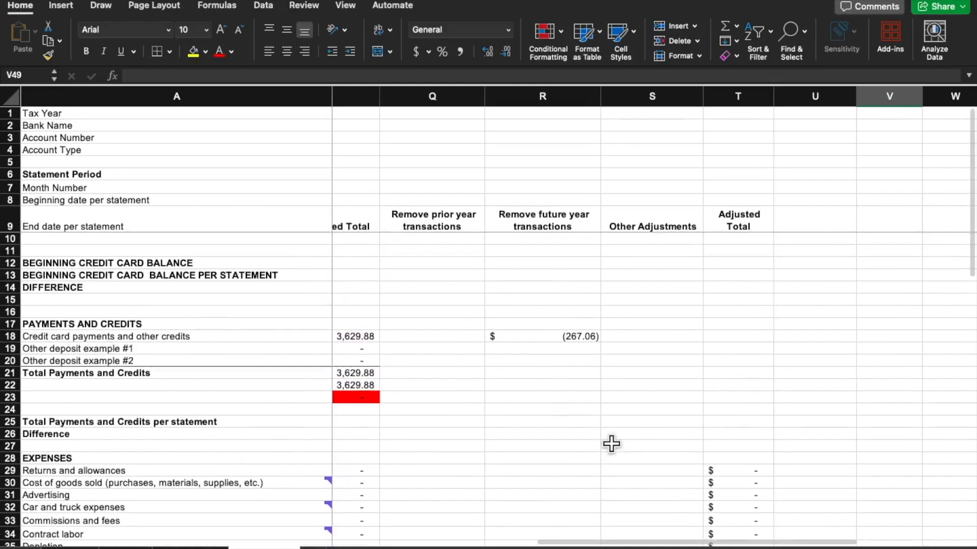
scroll(612, 444, "right", 1)
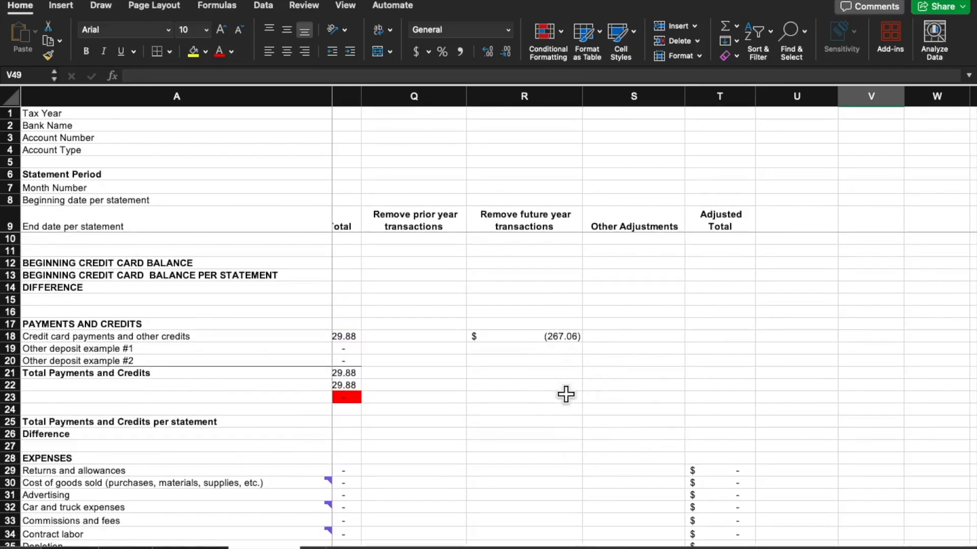
scroll(566, 394, "down", 4)
scroll(566, 395, "up", 3)
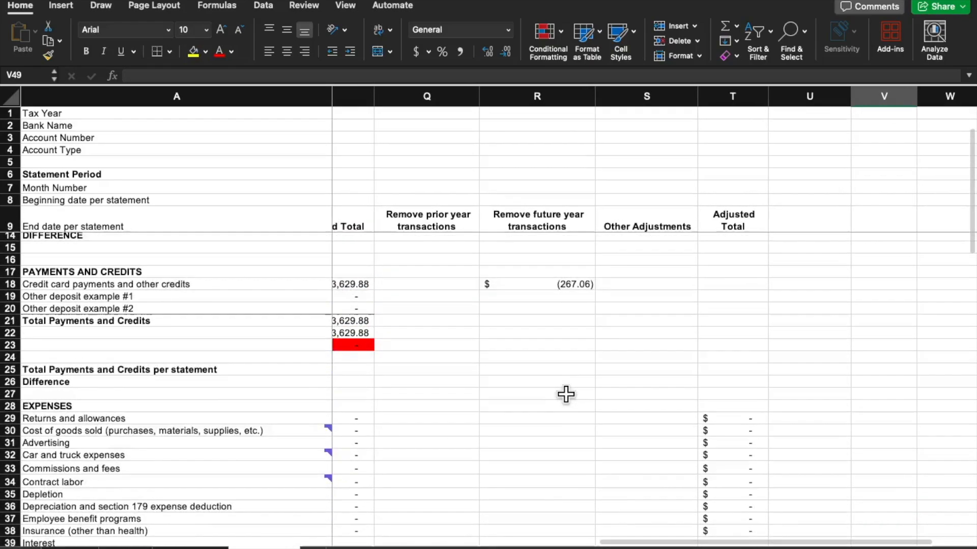
scroll(565, 394, "left", 1)
left_click(562, 327)
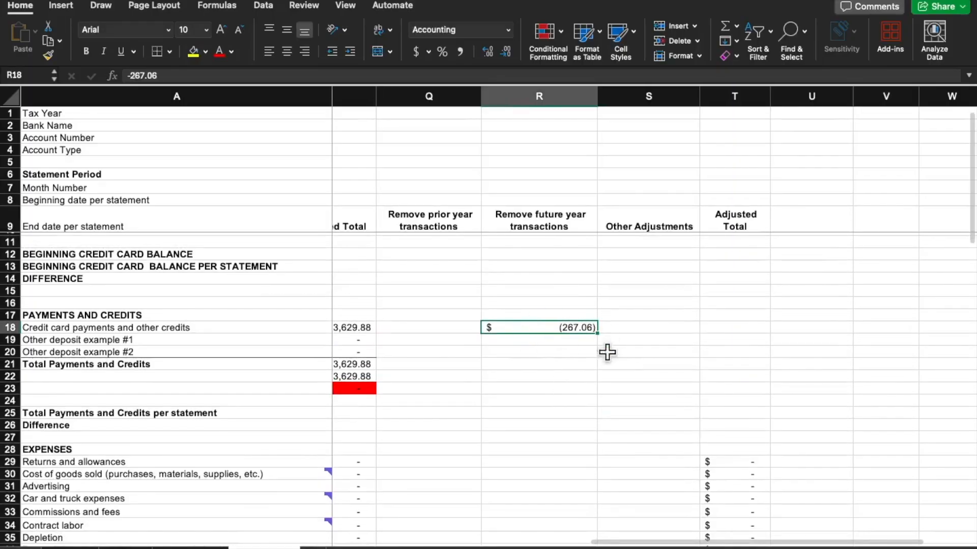
Select the future-year removal amount for Supplies on the credit card sheet
scroll(647, 379, "down", 1)
scroll(647, 379, "down", 8)
scroll(648, 379, "left", 1)
left_click(585, 399)
left_click(534, 388)
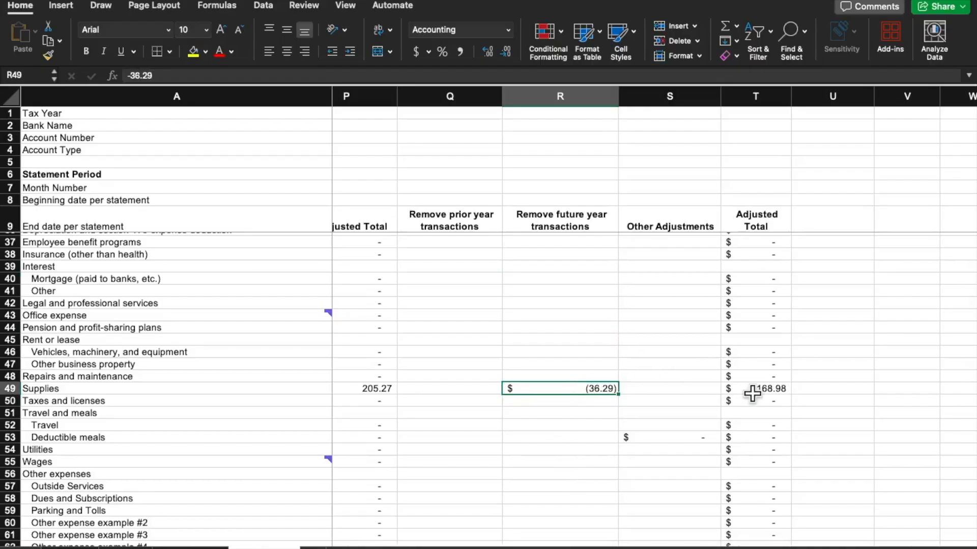
Review the Supplies adjustments against TOTAL EXPENSES and select the Adjusted Total for Supplies
scroll(751, 395, "down", 6)
scroll(752, 395, "left", 1)
scroll(753, 394, "up", 4)
scroll(752, 393, "right", 1)
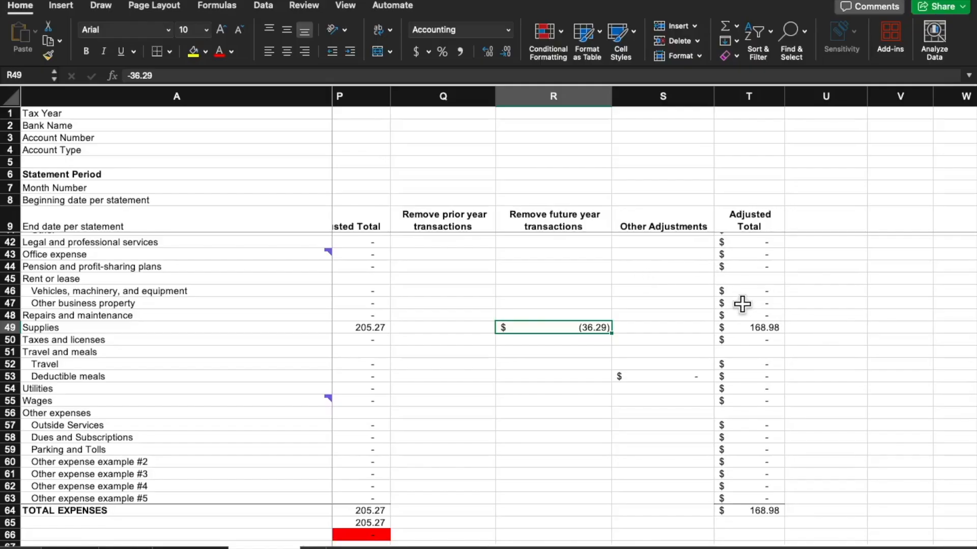
left_click(757, 328)
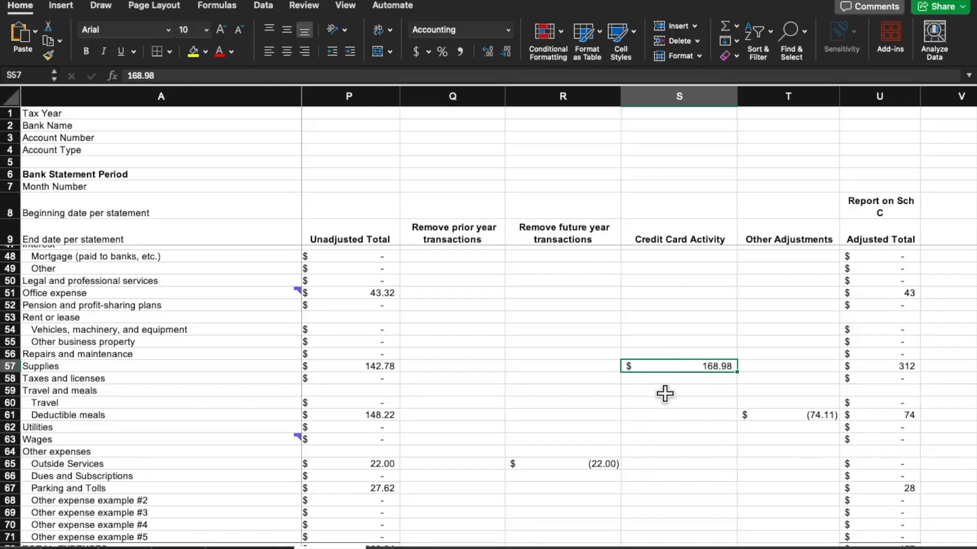
Trace Supplies on the bank sheet from Credit Card Activity and Unadjusted Total to the Schedule C Adjusted Total
left_click(676, 368)
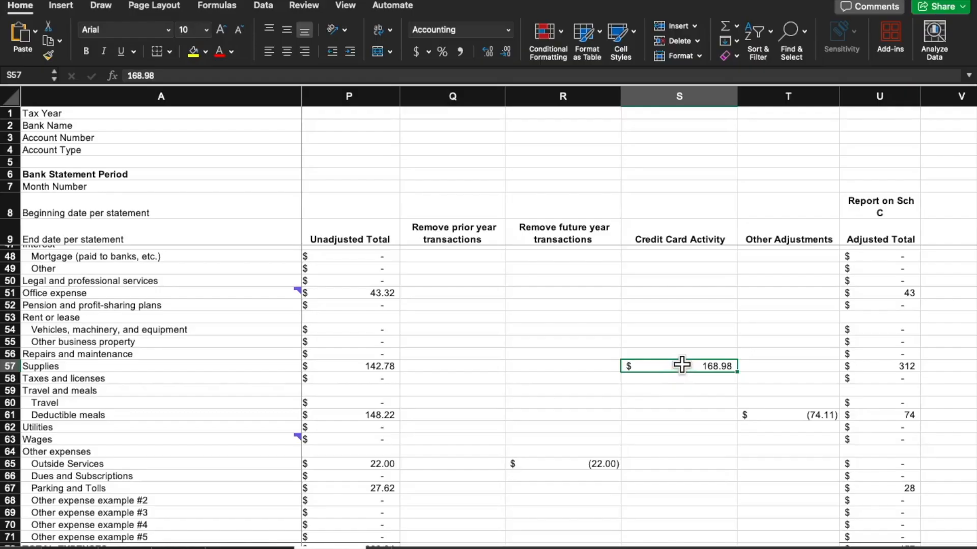
left_click(336, 366)
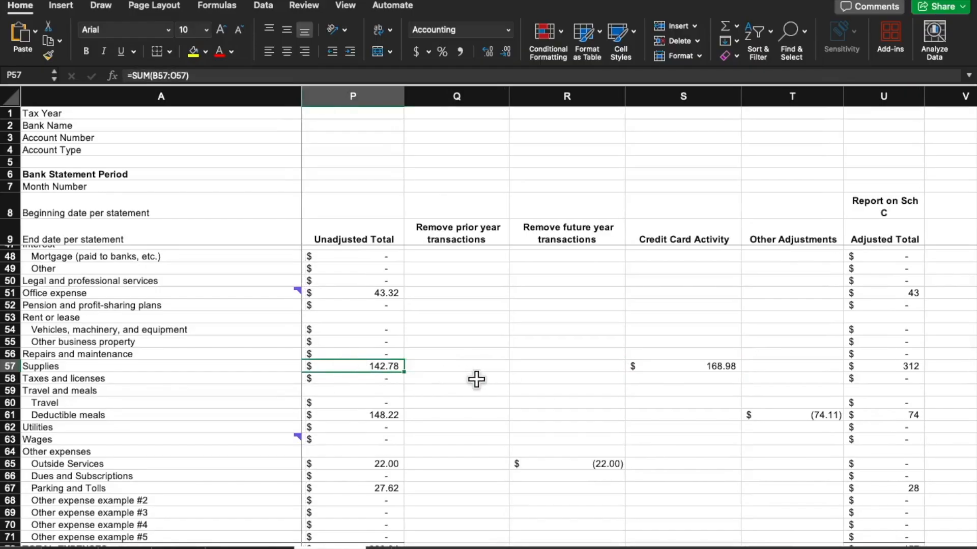
left_click(900, 364)
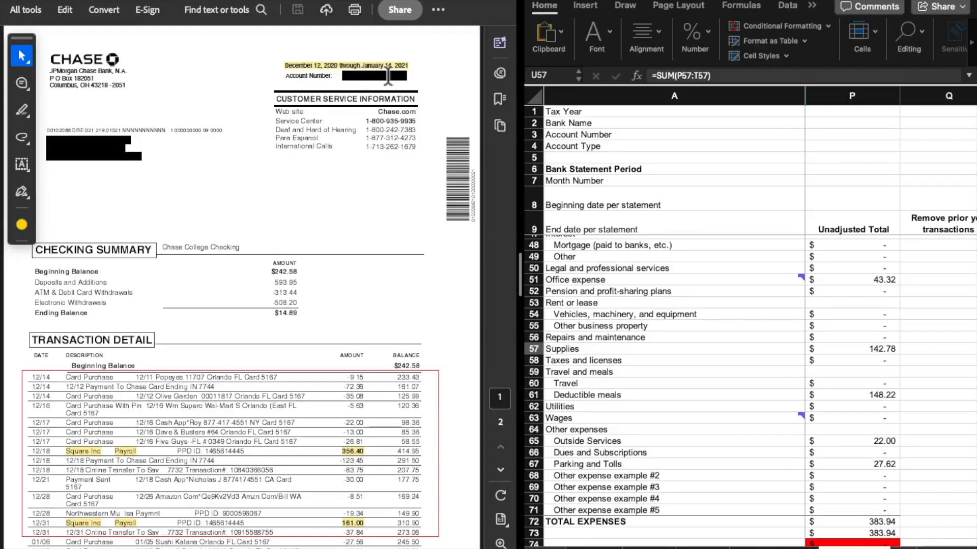
Compare the highlighted December Square Inc payroll deposits on the checking statement with the prior-year removal for Gross receipts or sales
scroll(345, 258, "down", 4)
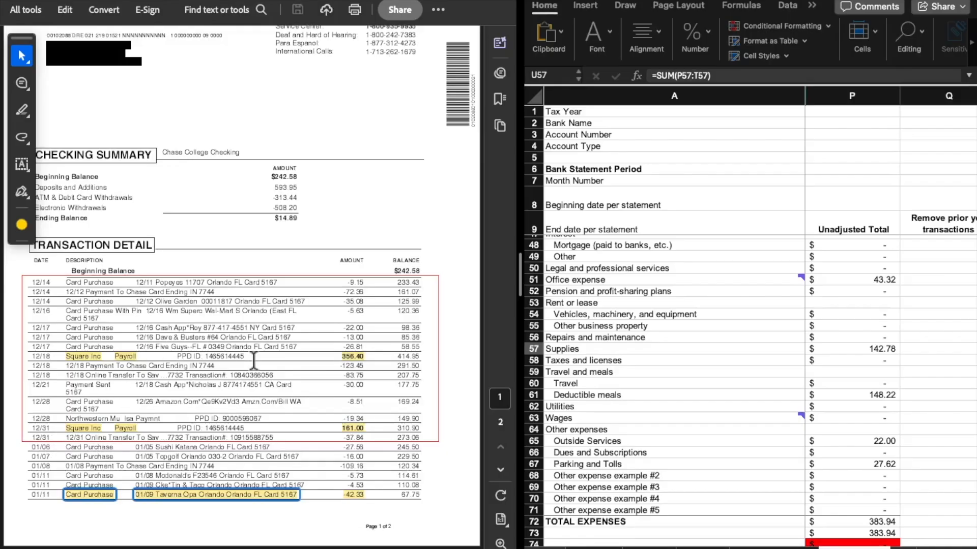
left_click(913, 350)
scroll(913, 351, "up", 12)
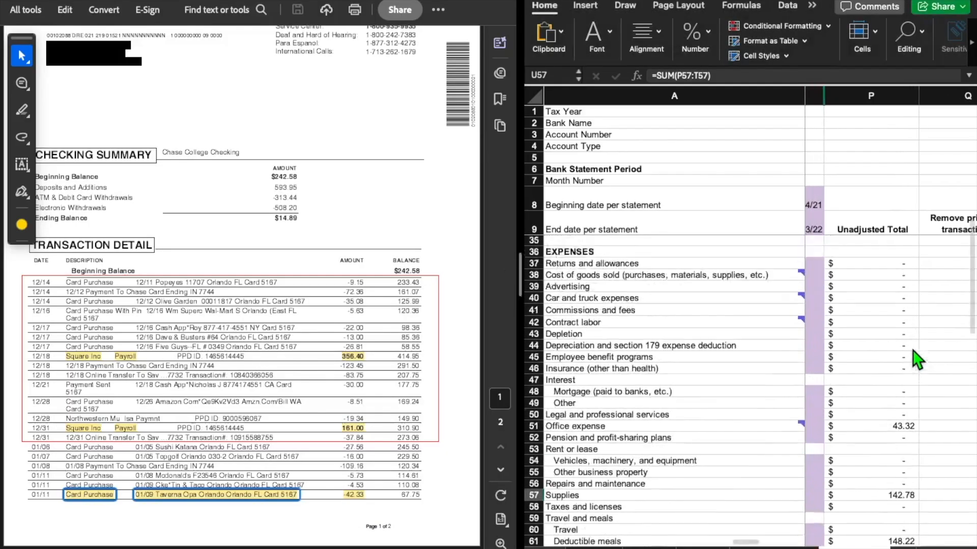
scroll(912, 350, "right", 3)
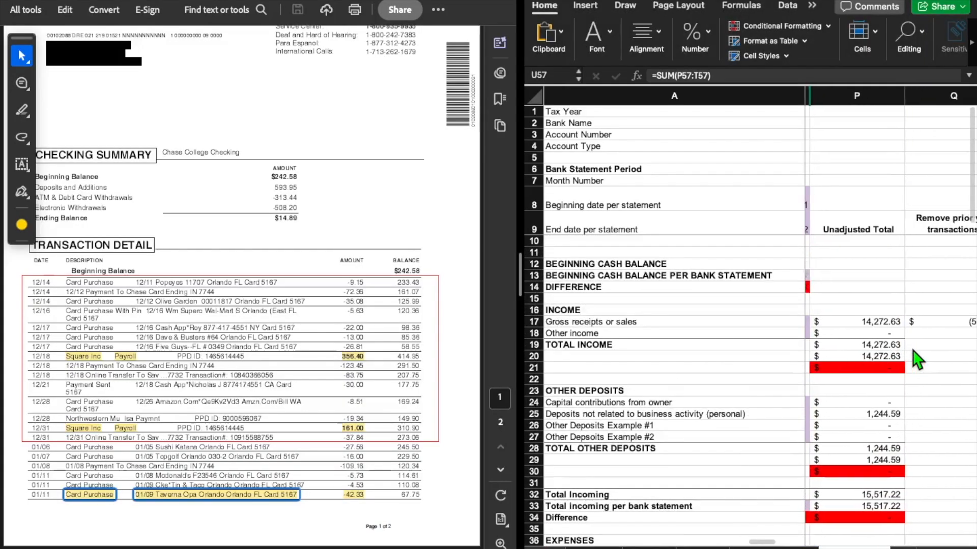
scroll(859, 351, "right", 3)
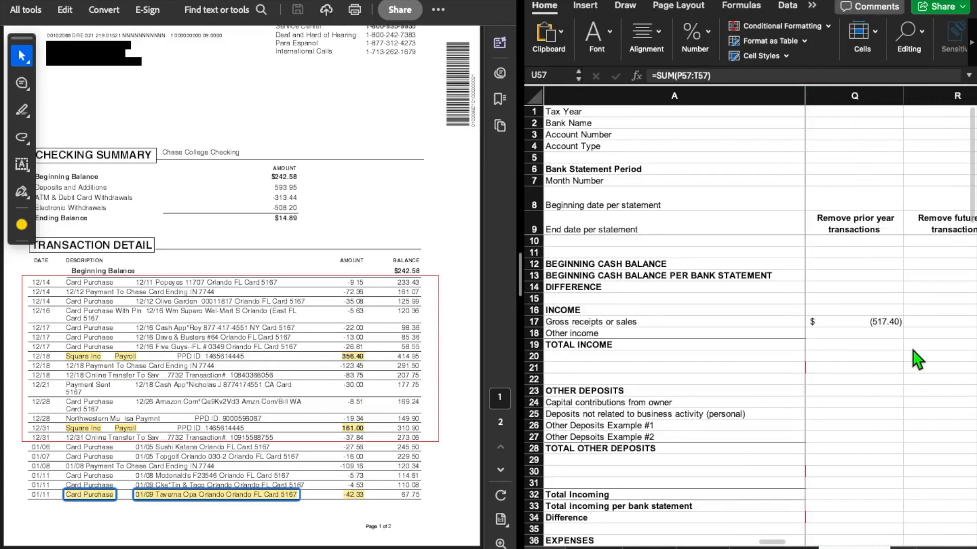
left_click(870, 324)
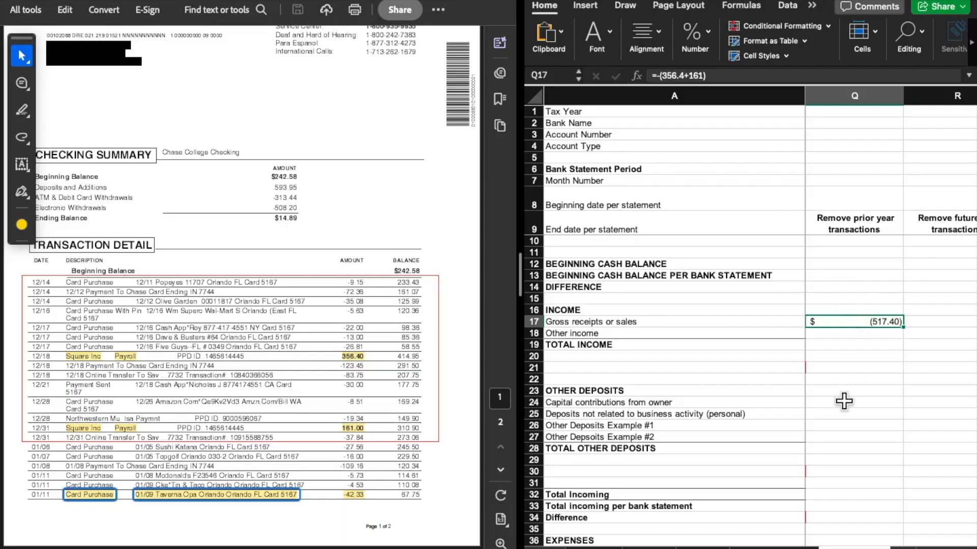
Check the Schedule C Adjusted Total for Gross receipts or sales, and review the formula of its prior-year removal
left_click(867, 437)
scroll(867, 405, "right", 4)
scroll(867, 404, "right", 3)
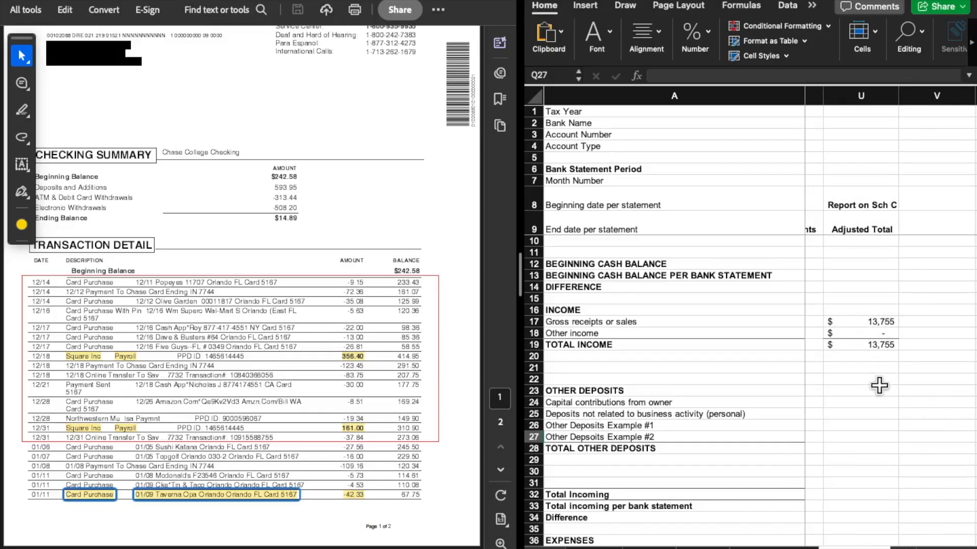
scroll(880, 386, "left", 5)
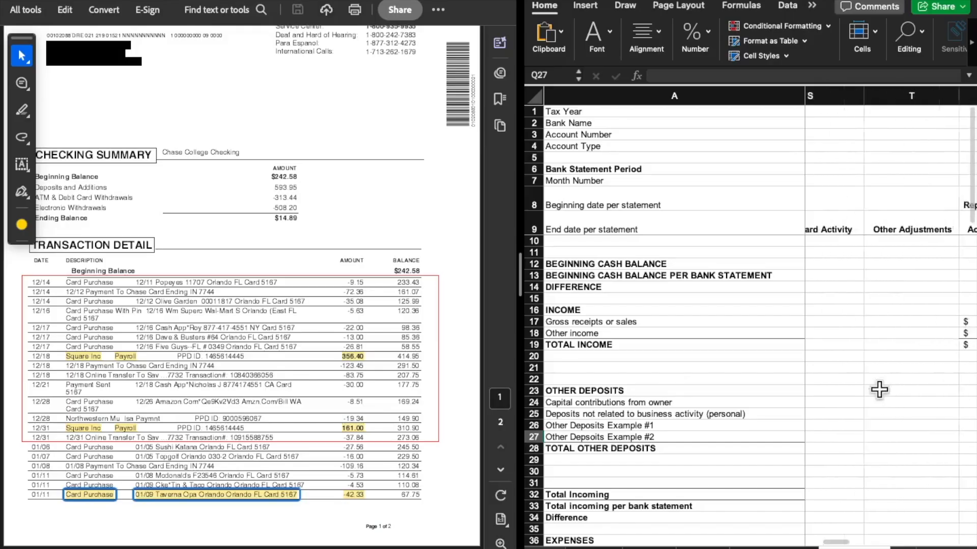
left_click(855, 324)
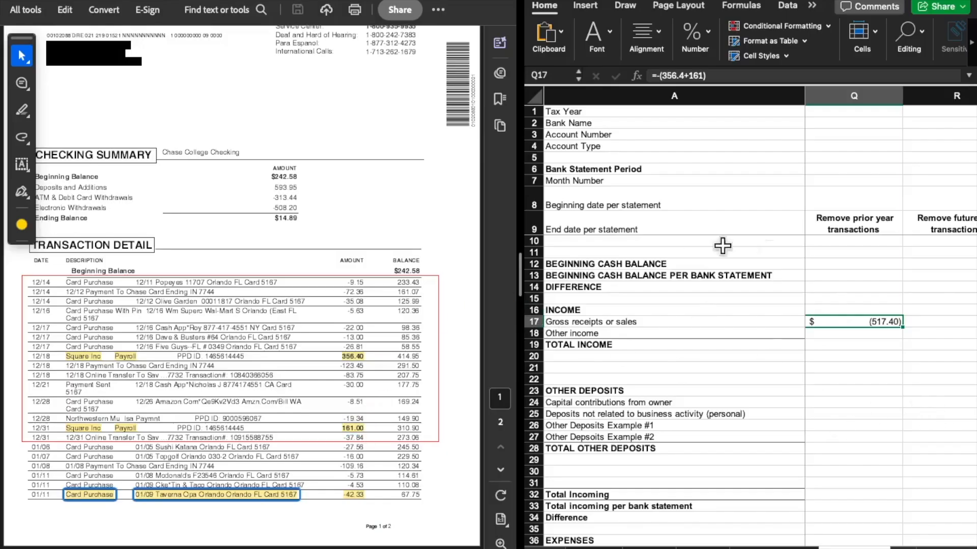
left_click(888, 403)
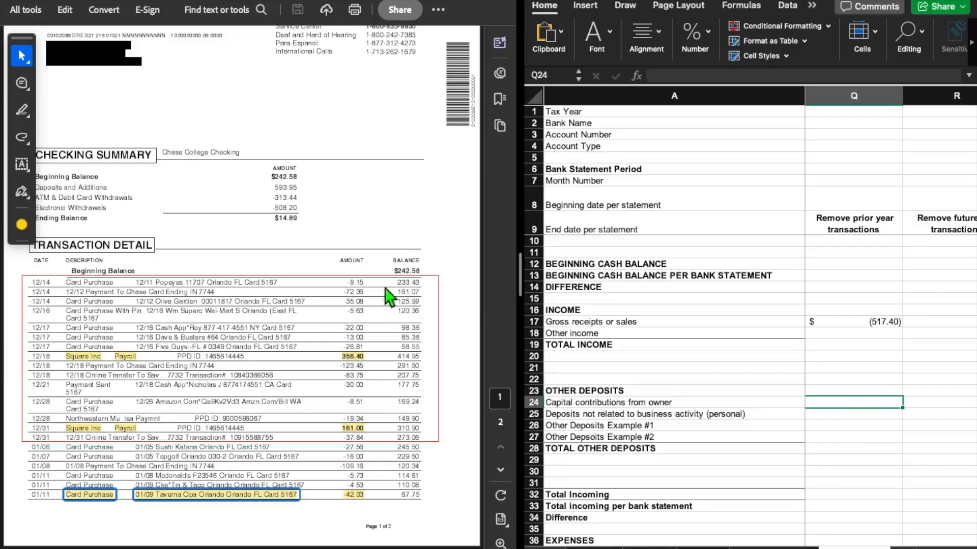
Switch to the December 14, 2021 through January 13, 2022 Chase checking statement and examine its boxed January transactions
left_click(205, 0)
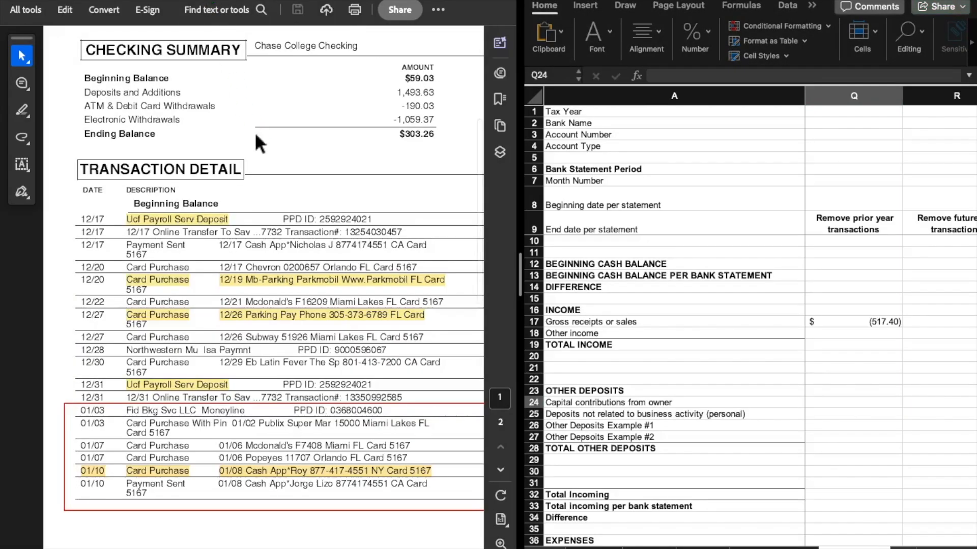
scroll(288, 261, "right", 1)
scroll(289, 261, "up", 1)
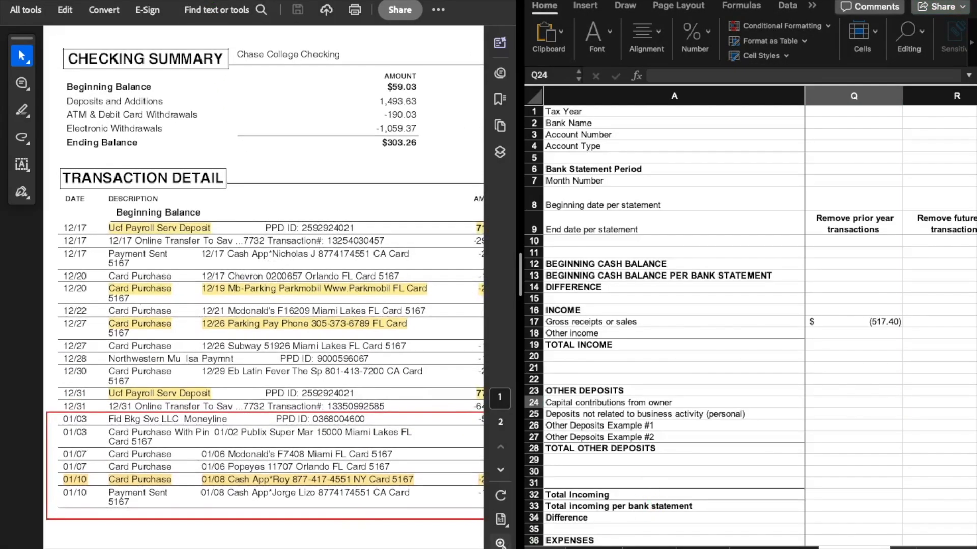
left_click(500, 548)
scroll(292, 348, "up", 5)
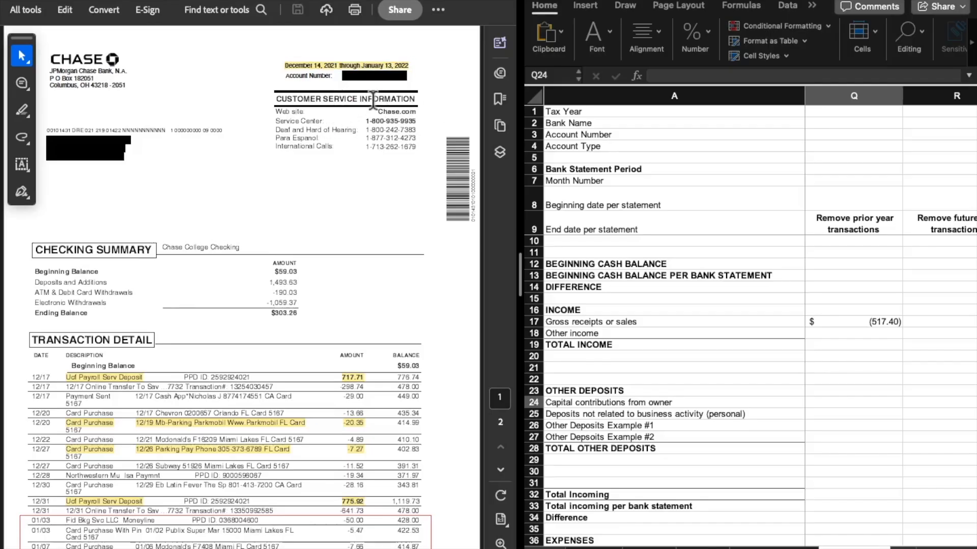
scroll(364, 241, "down", 3)
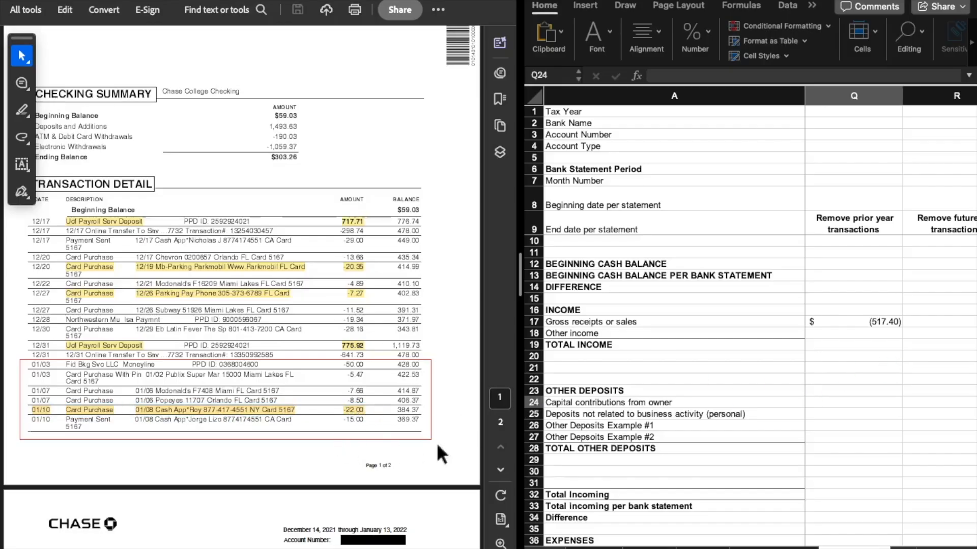
Find the Outside Services entry under Remove future year transactions that corresponds to the highlighted 01/10 Cash App purchase
scroll(911, 383, "down", 3)
scroll(910, 382, "right", 2)
scroll(911, 383, "up", 1)
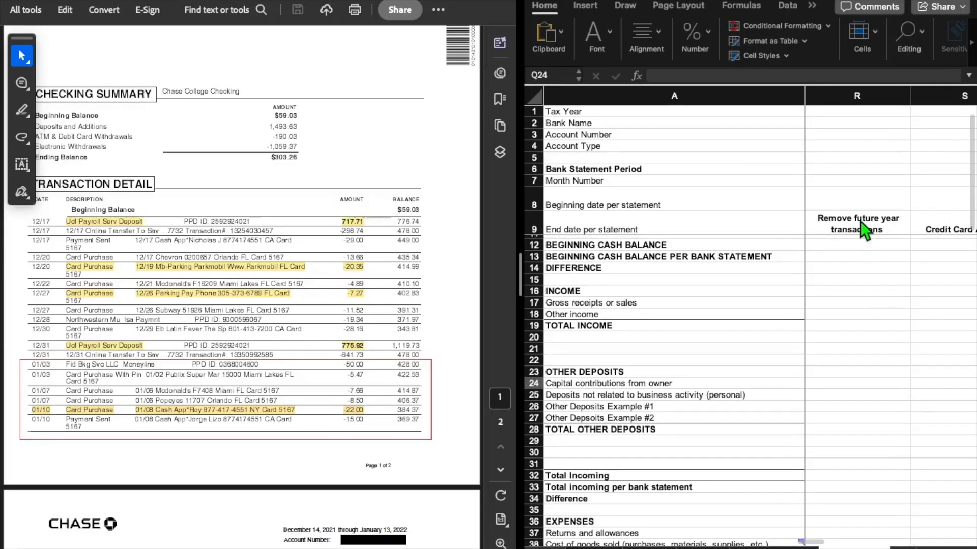
scroll(871, 331, "down", 5)
scroll(870, 337, "down", 8)
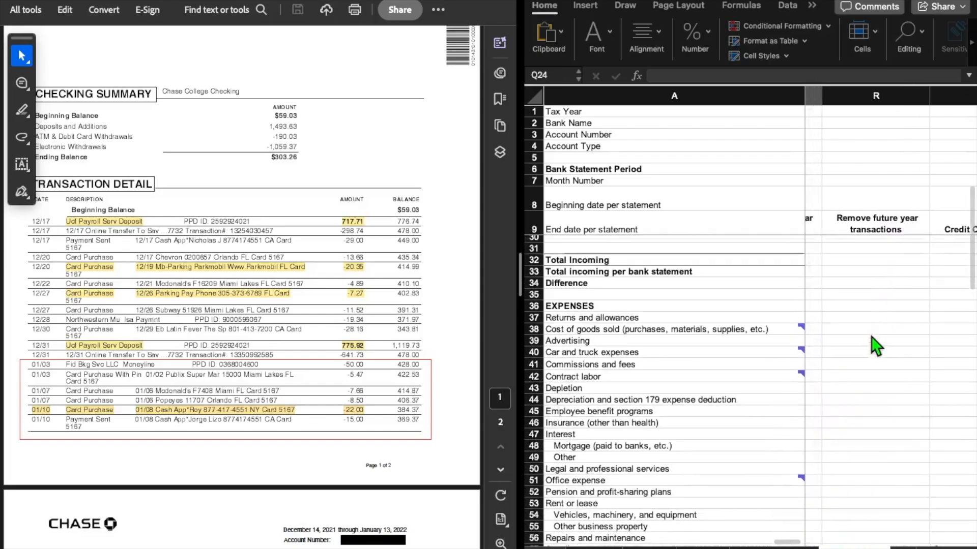
scroll(871, 355, "down", 2)
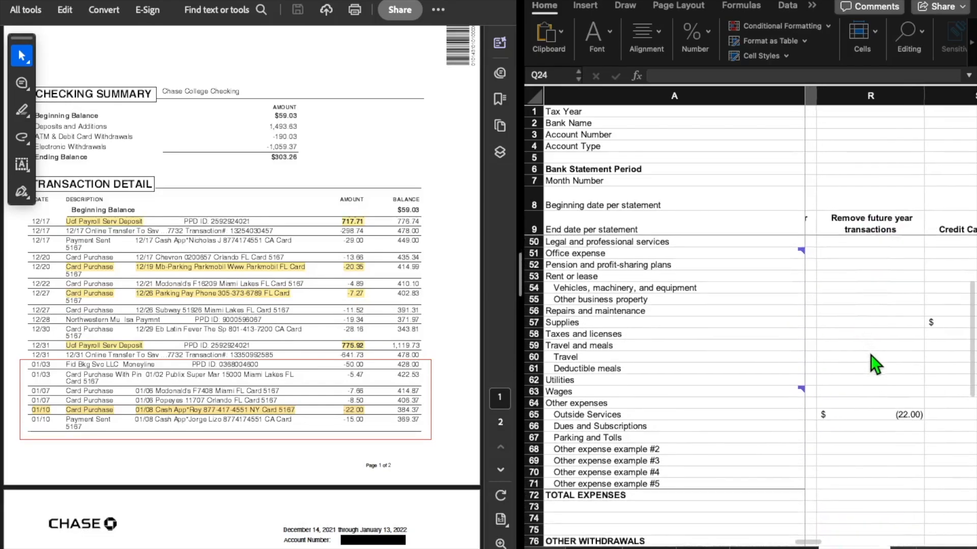
Inspect the month 13 Outside Services expense and the formula of its Unadjusted Total
scroll(870, 355, "left", 3)
scroll(831, 390, "left", 3)
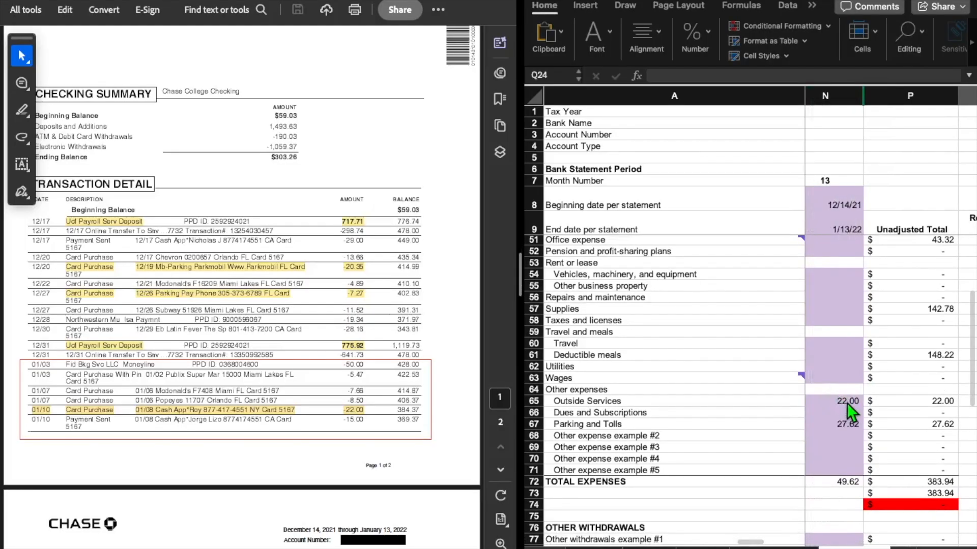
left_click(846, 403)
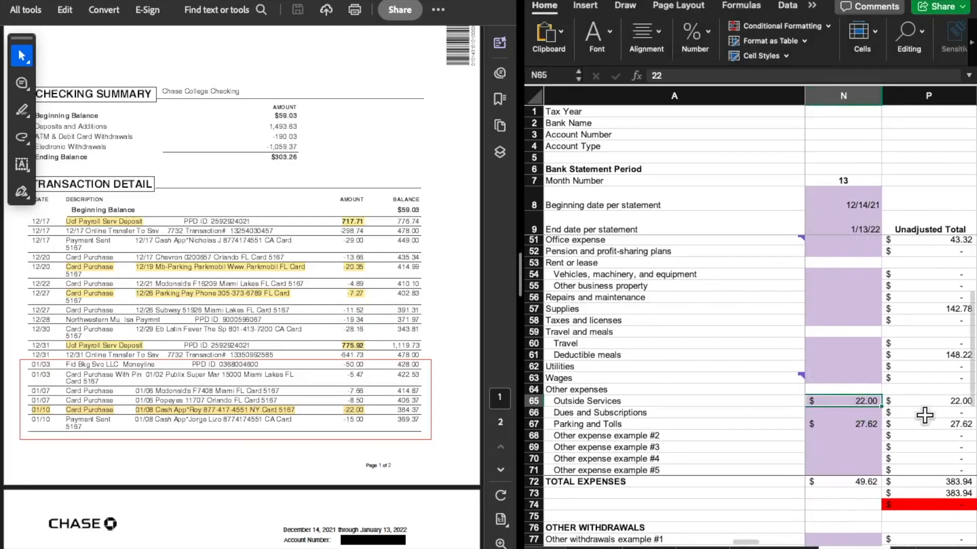
scroll(925, 413, "right", 3)
scroll(925, 413, "up", 1)
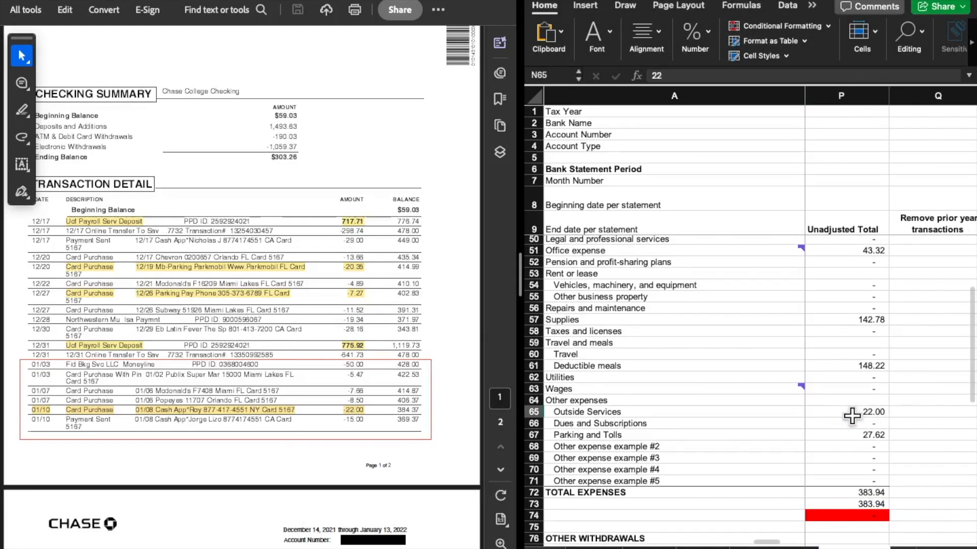
left_click(851, 415)
Check the future-year removal for Outside Services and its Adjusted Total to report on Schedule C
scroll(867, 437, "right", 3)
scroll(867, 437, "up", 1)
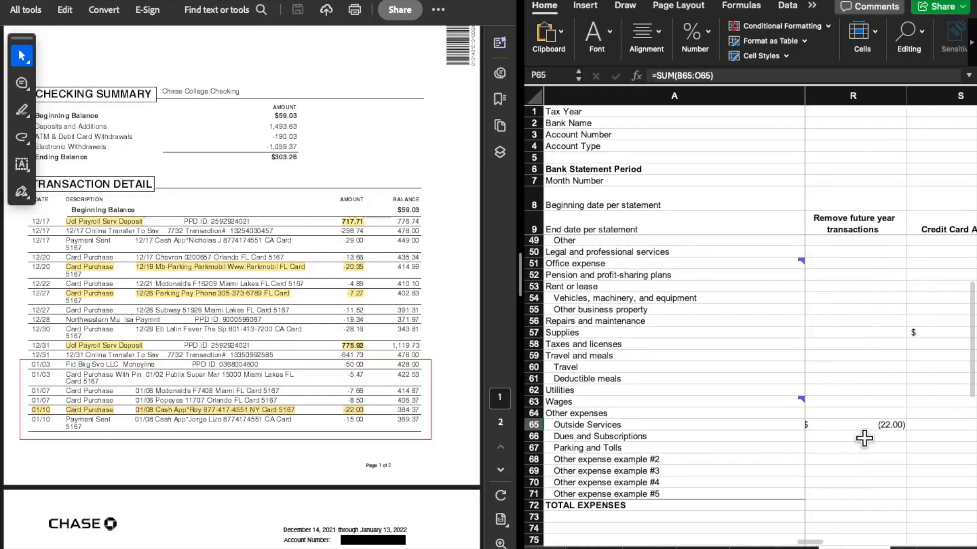
left_click(857, 425)
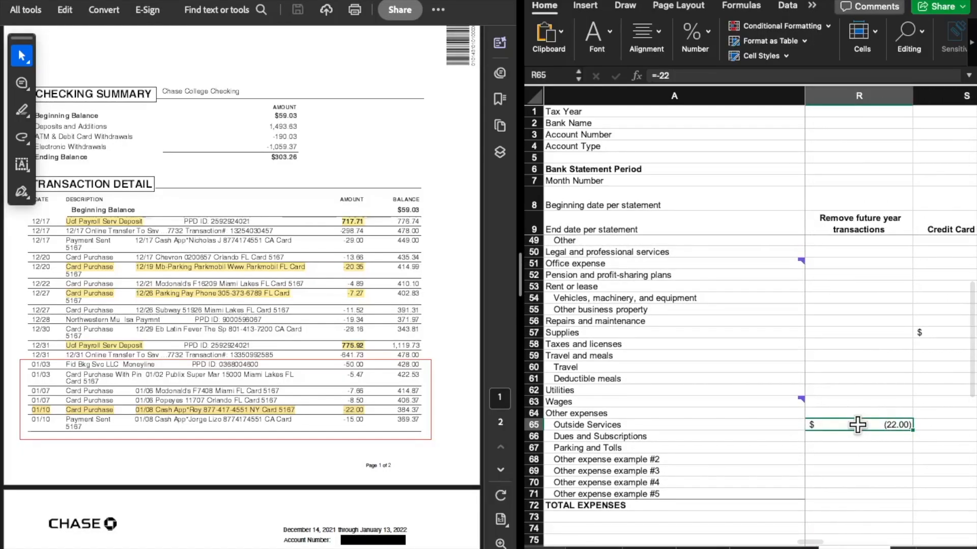
scroll(867, 445, "up", 1)
scroll(867, 445, "right", 3)
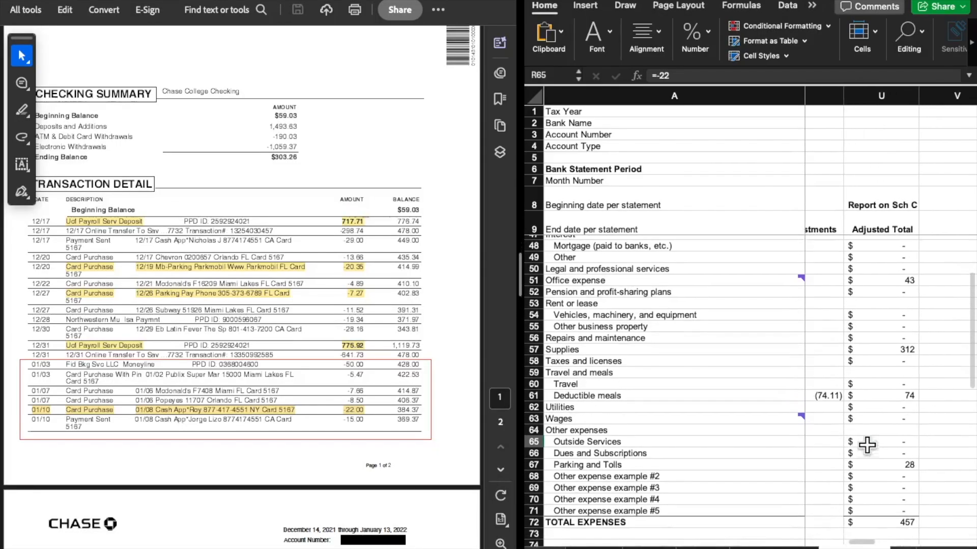
Inspect the formula behind the Outside Services Adjusted Total in the Report on Sch C column
left_click(868, 446)
scroll(876, 441, "right", 1)
scroll(876, 442, "right", 1)
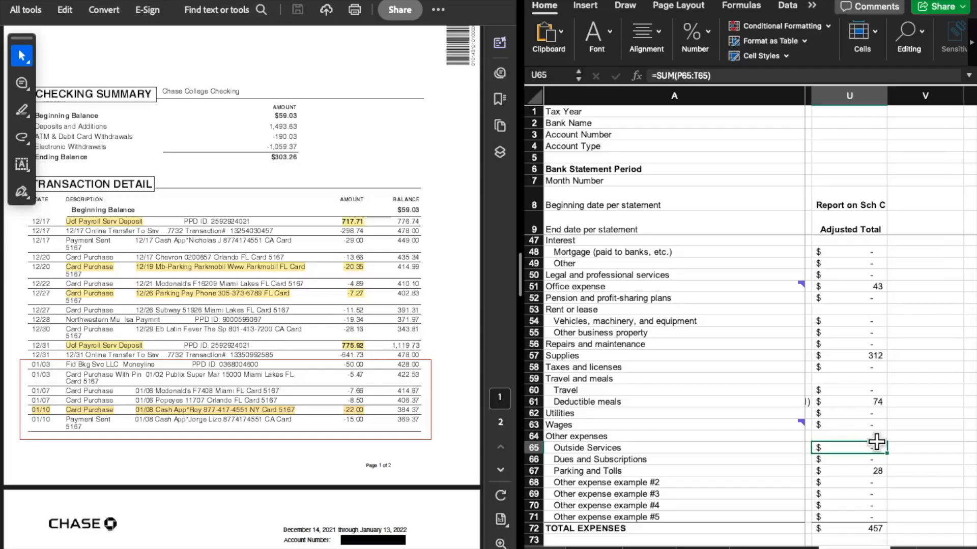
scroll(876, 396, "right", 1)
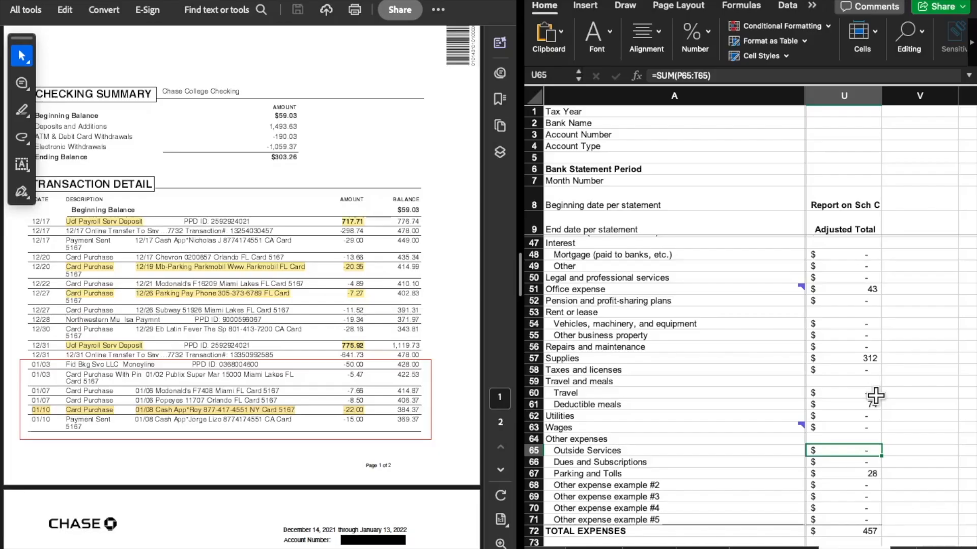
Go up to the INCOME section and select the Gross receipts or sales and Other income categories
scroll(876, 395, "up", 6)
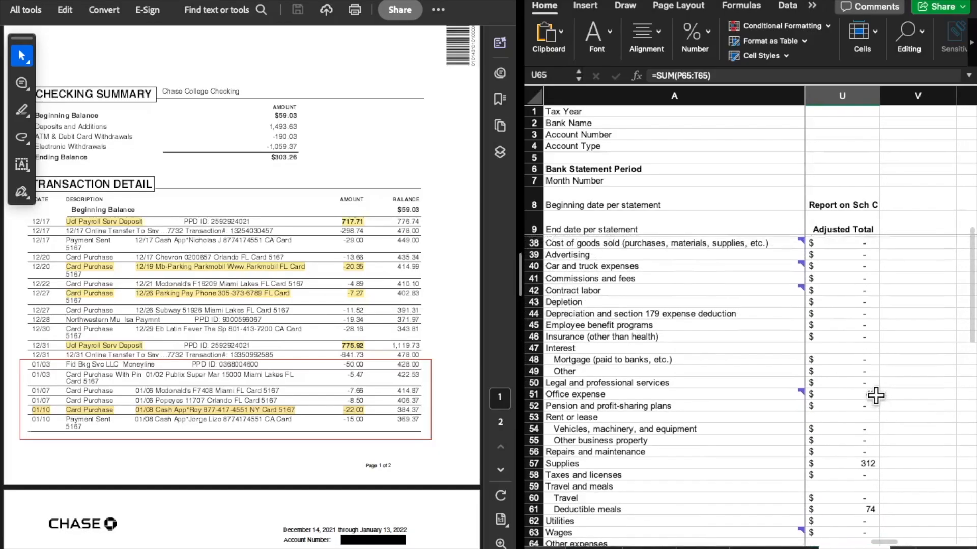
scroll(876, 396, "up", 3)
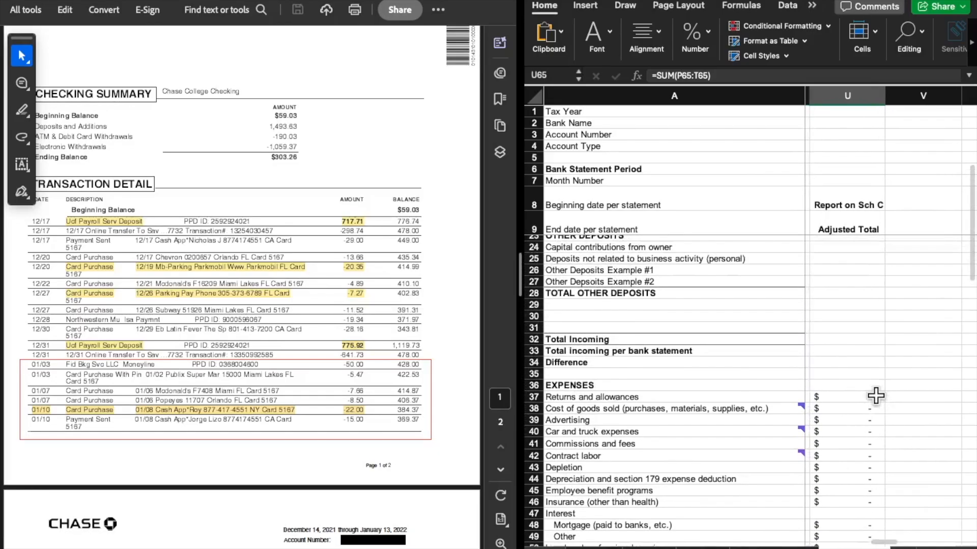
scroll(876, 396, "up", 3)
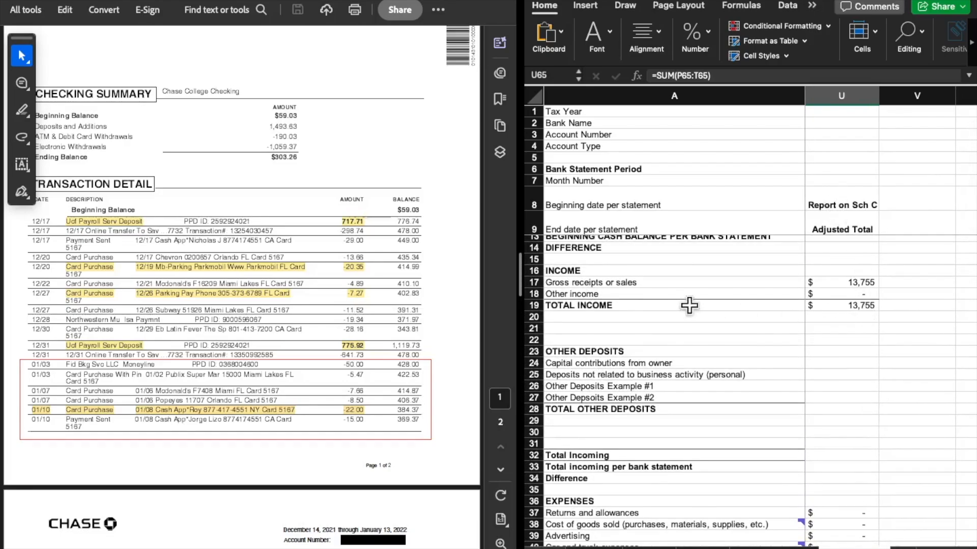
left_click_drag(633, 282, 634, 295)
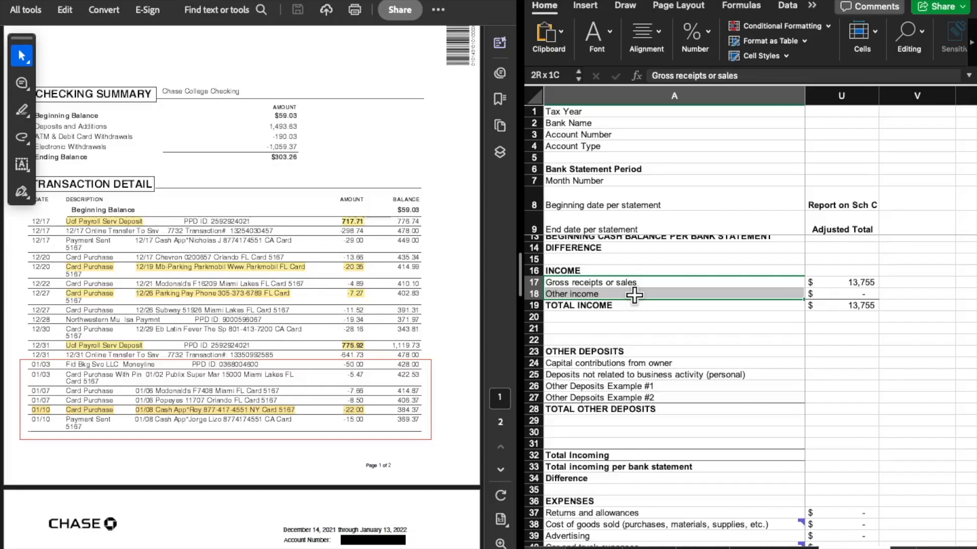
Switch to the Schedule C PDF and compare line 1 with the Adjusted Total for Gross receipts or sales
left_click(867, 283)
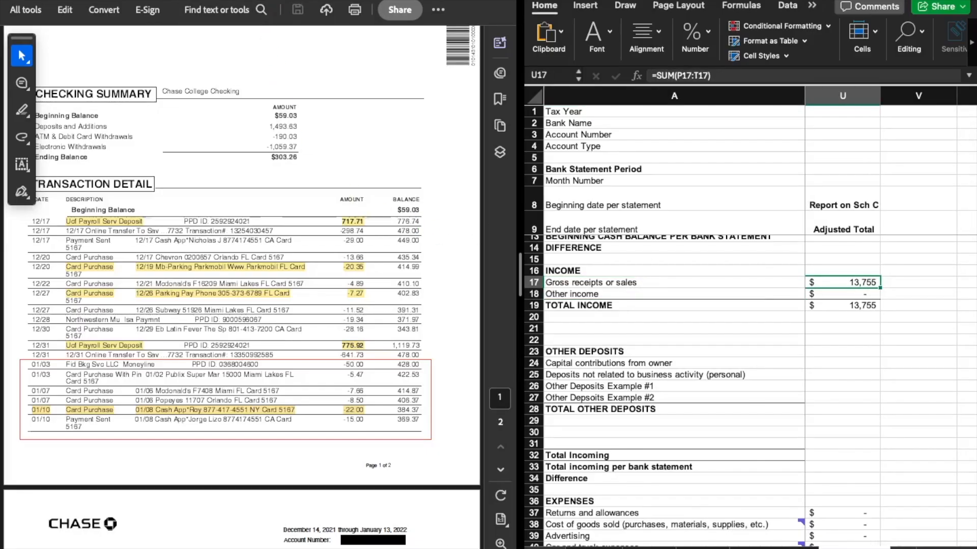
left_click(324, 0)
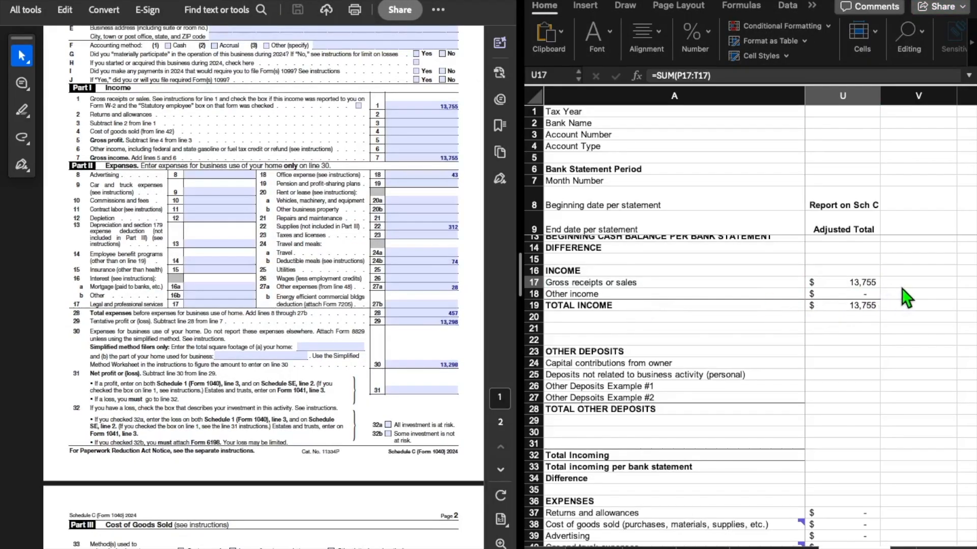
left_click(431, 106)
Compare the adjusted Office expense, Supplies and Deductible meals totals with Schedule C lines 18, 22 and 24b
scroll(875, 411, "down", 6)
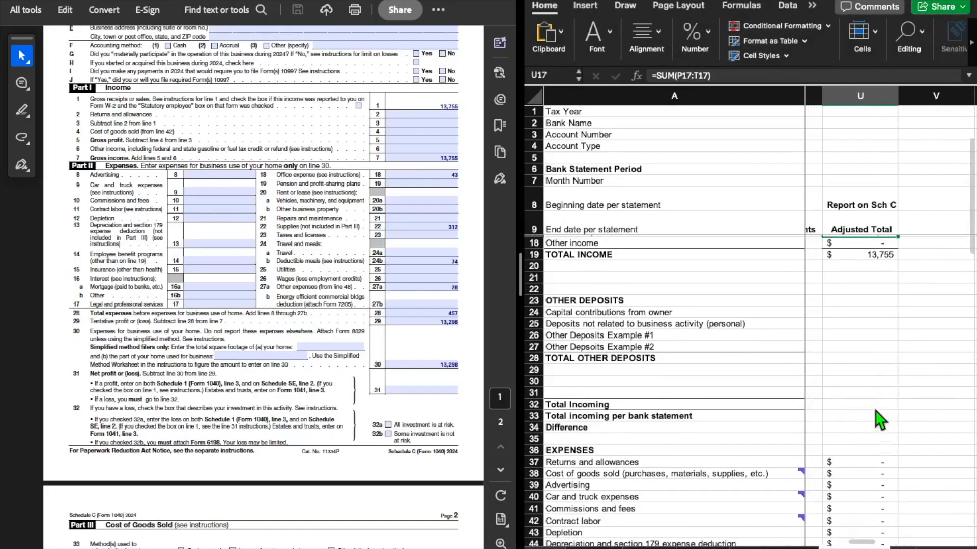
scroll(875, 411, "down", 5)
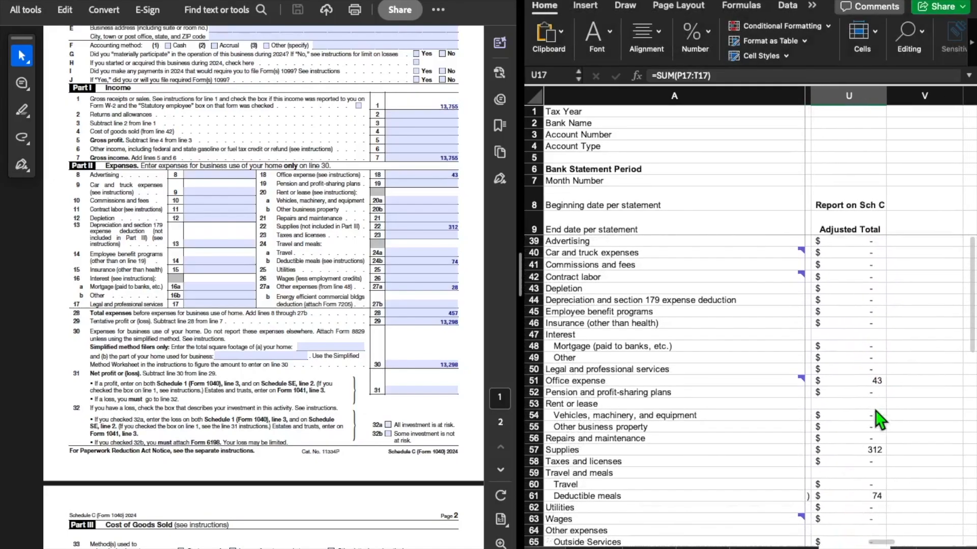
scroll(875, 411, "down", 1)
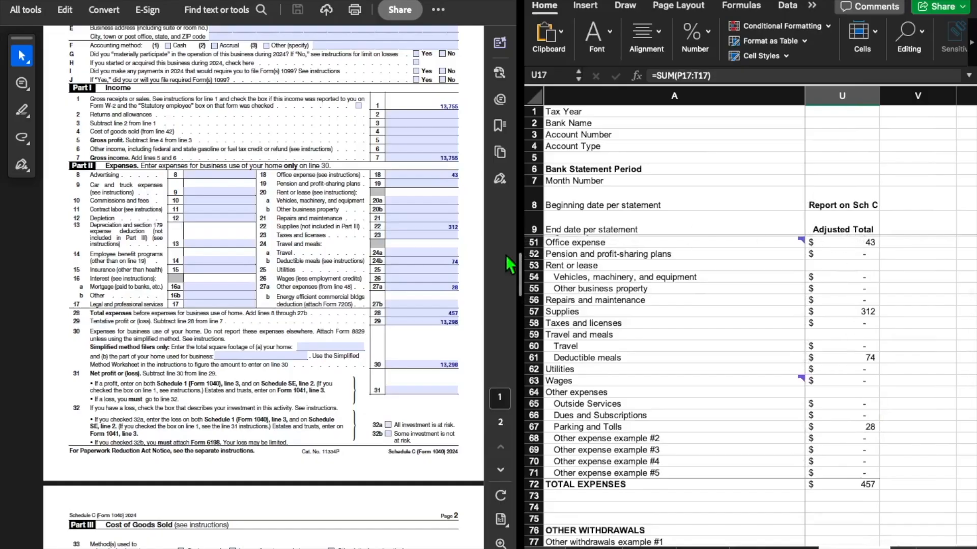
left_click(420, 175)
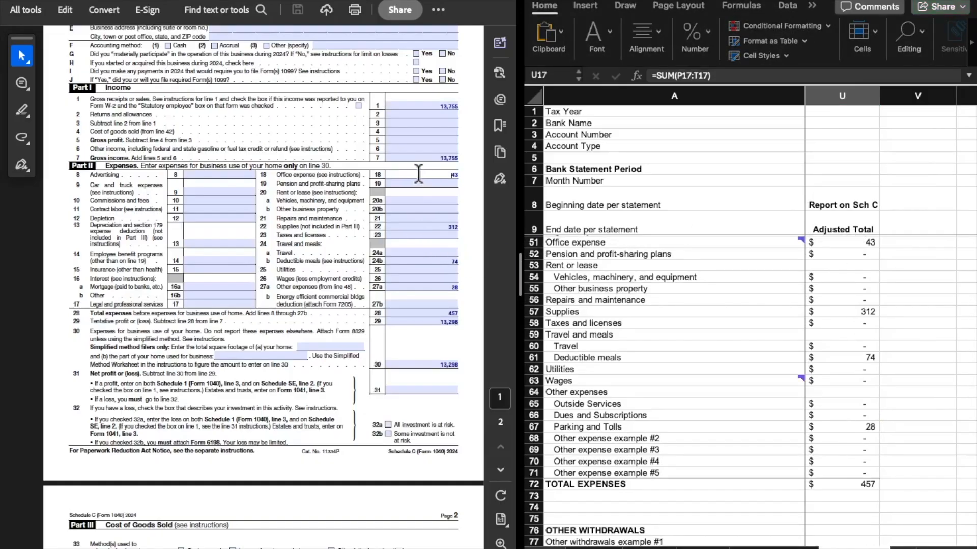
left_click(423, 224)
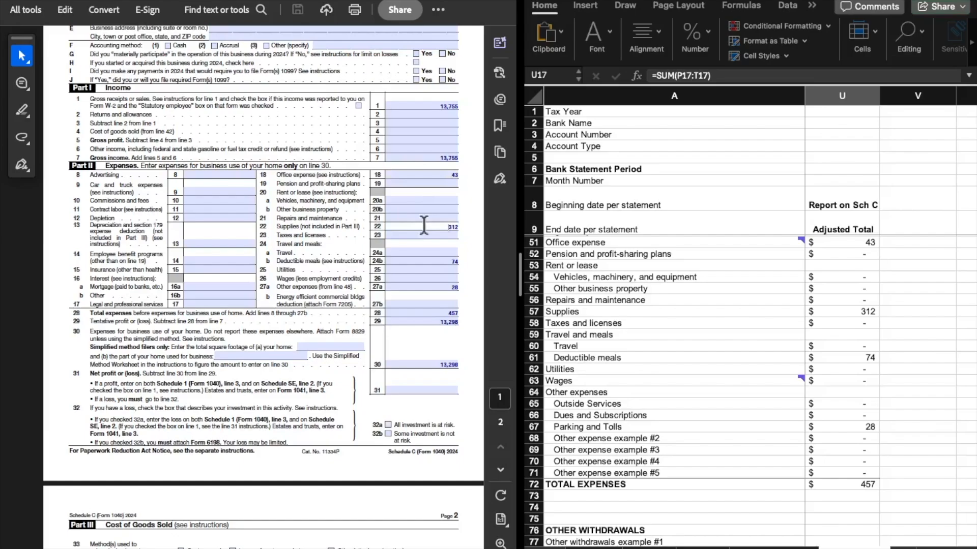
left_click(434, 261)
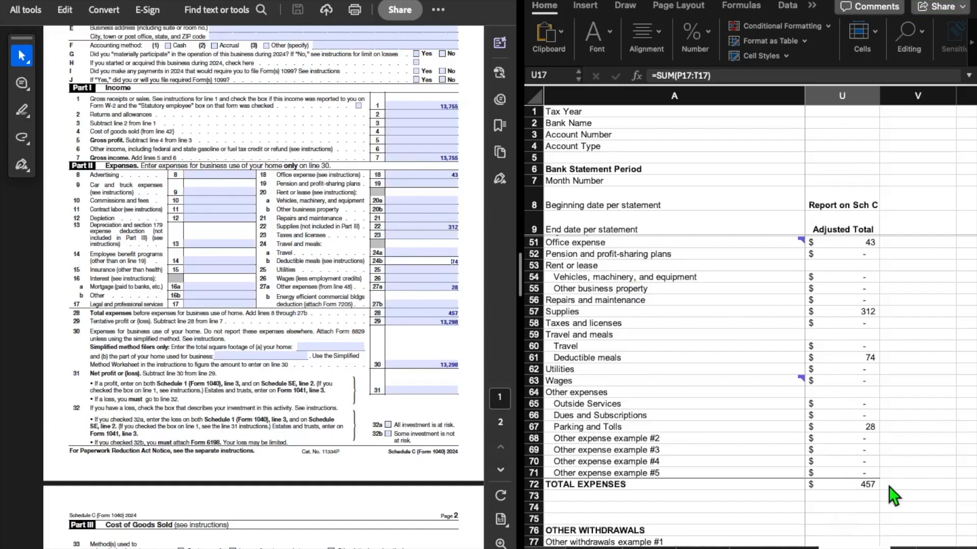
Inspect the Other Adjustments formula for Deductible meals and the Unadjusted Total it refers to
scroll(889, 486, "left", 2)
scroll(889, 486, "up", 1)
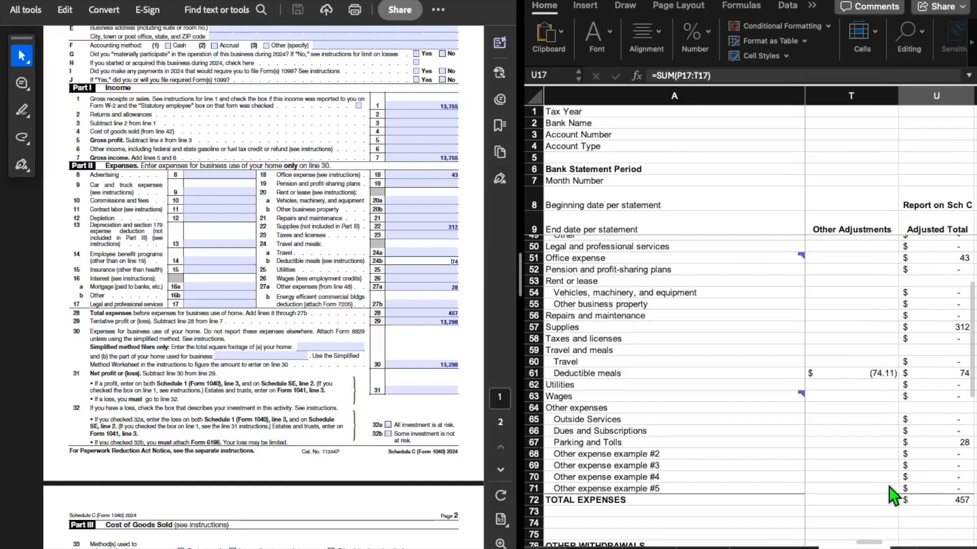
left_click(848, 370)
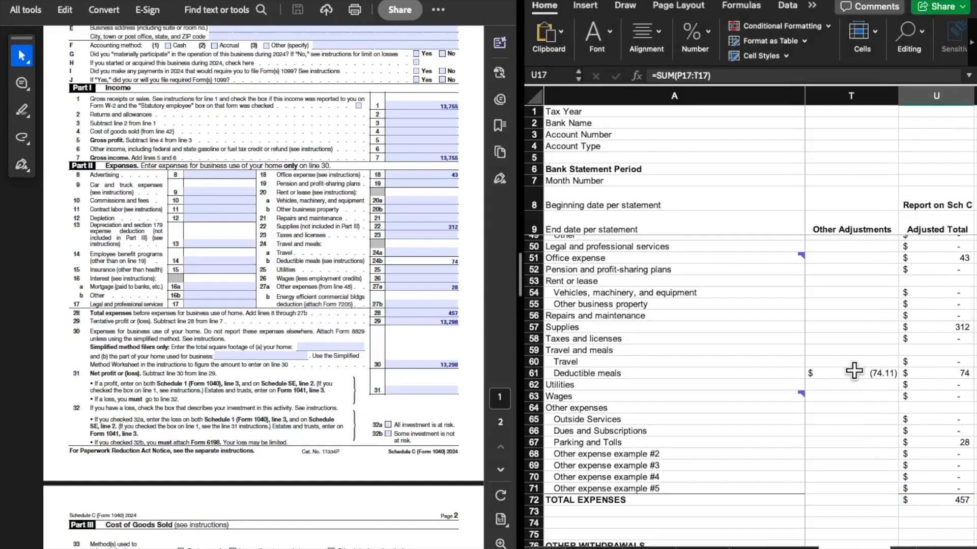
left_click(853, 372)
scroll(871, 439, "left", 4)
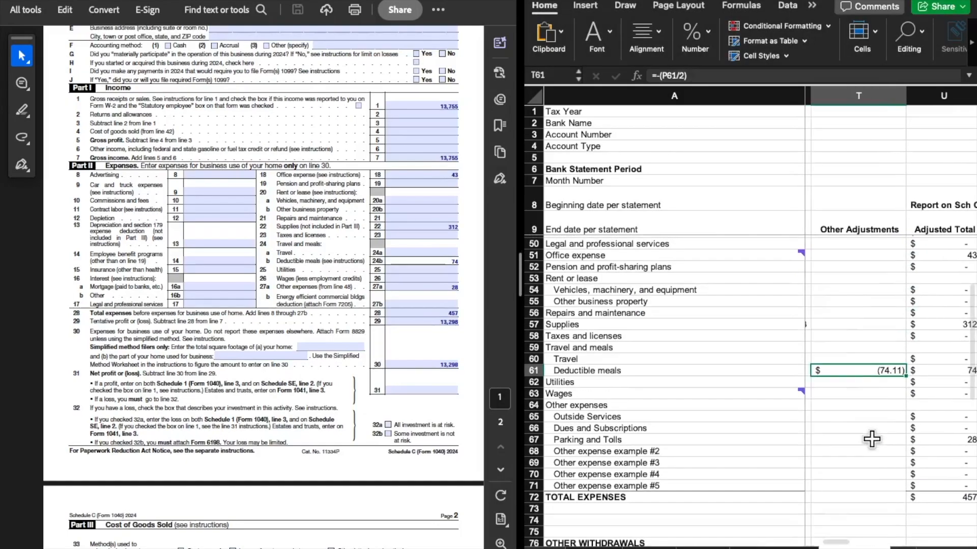
scroll(872, 439, "left", 4)
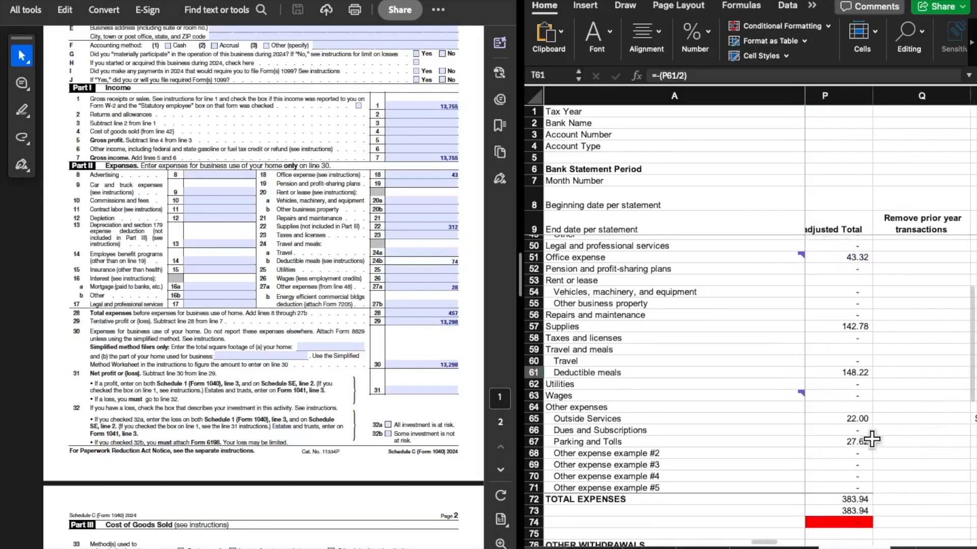
left_click(862, 375)
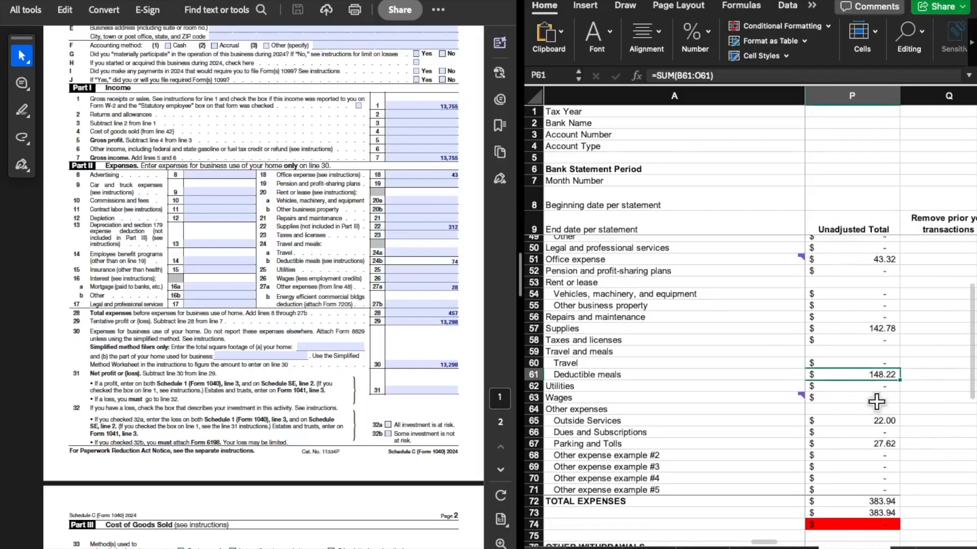
Open the Deductible meals adjustment formula to trace its reference, and check the resulting Adjusted Total
scroll(904, 416, "right", 8)
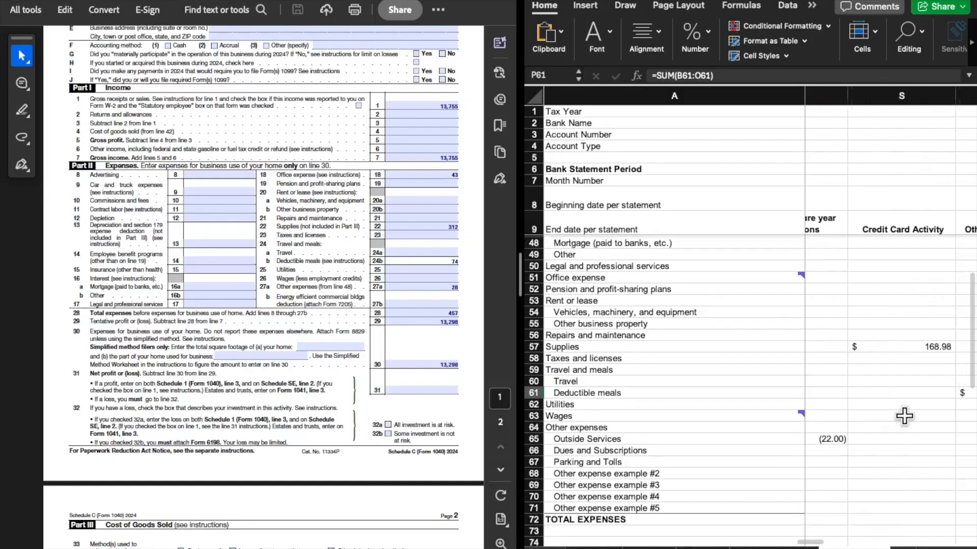
left_click(858, 392)
double_click(860, 393)
key("Return")
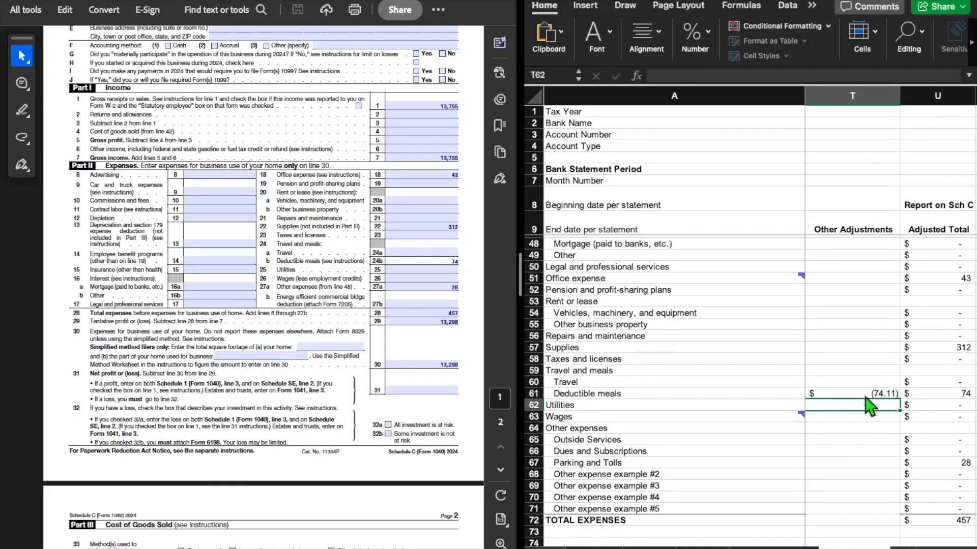
scroll(839, 445, "right", 2)
scroll(839, 445, "up", 1)
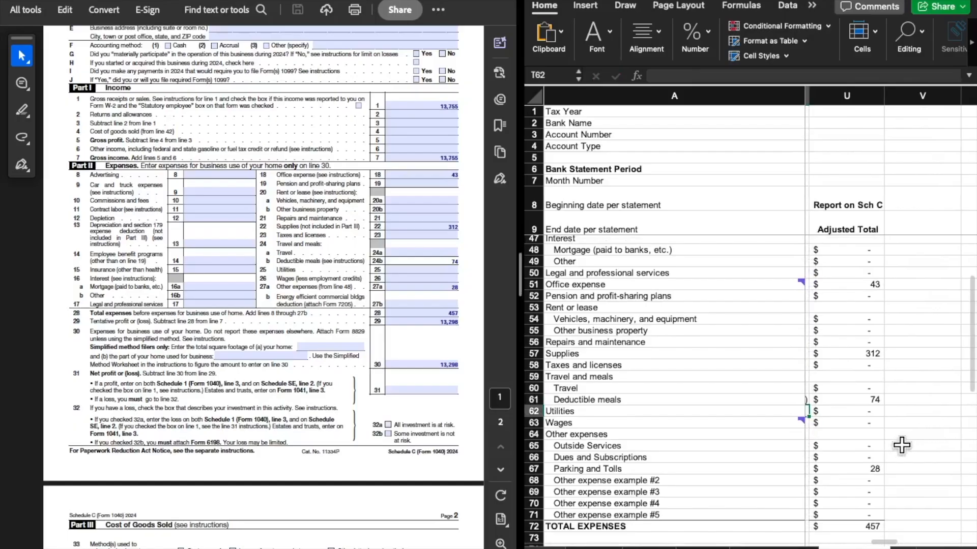
left_click(862, 398)
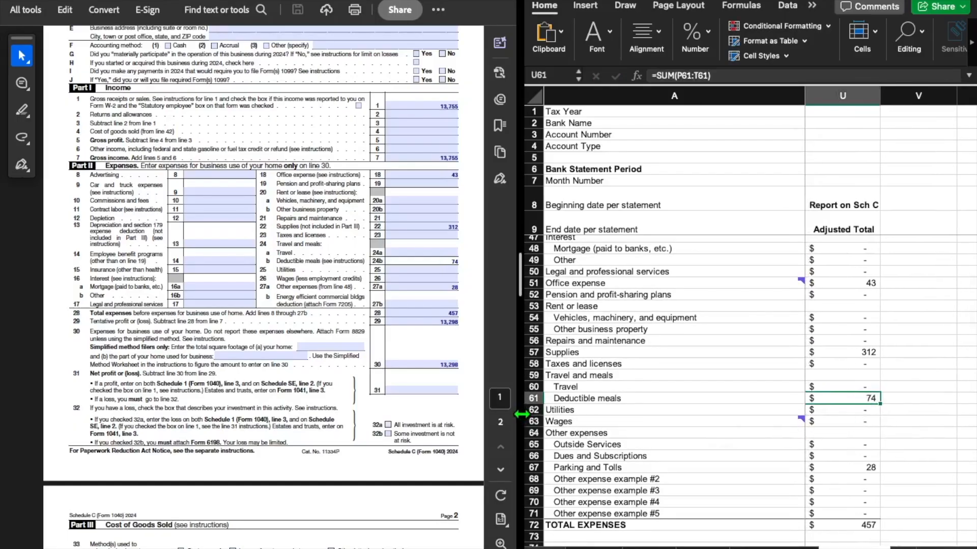
Examine the Other Adjustments column across the deposit and expense rows beside the Report on Sch C column
scroll(859, 430, "down", 4)
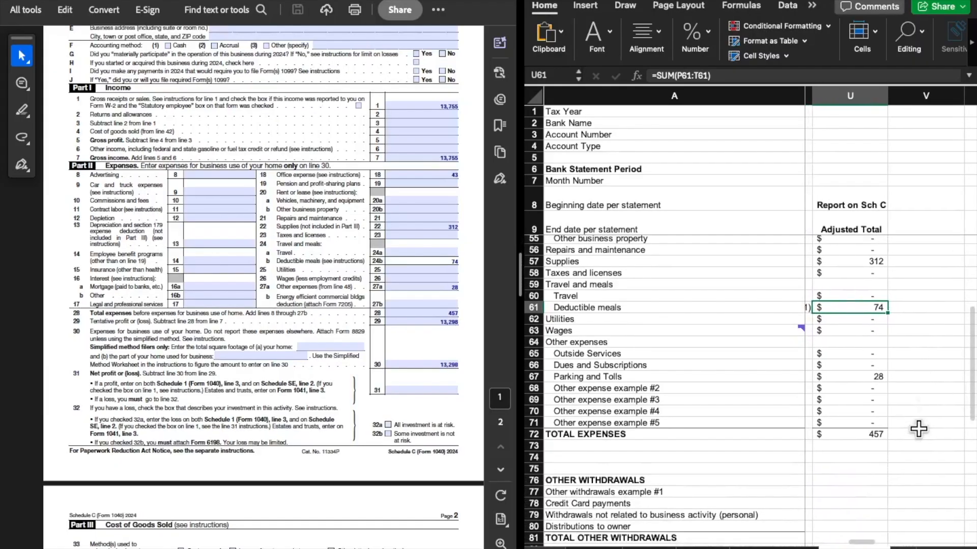
scroll(814, 308, "left", 3)
scroll(839, 313, "up", 5)
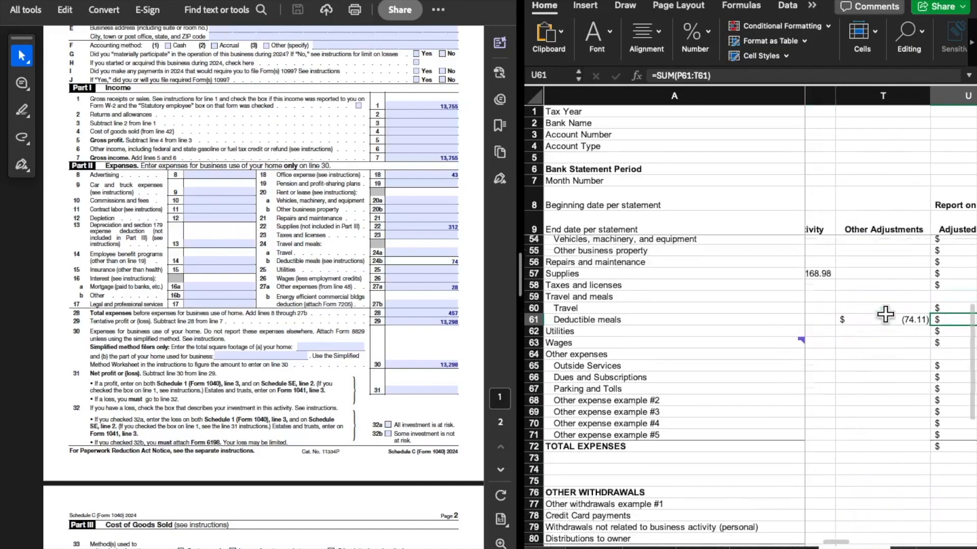
scroll(885, 314, "up", 7)
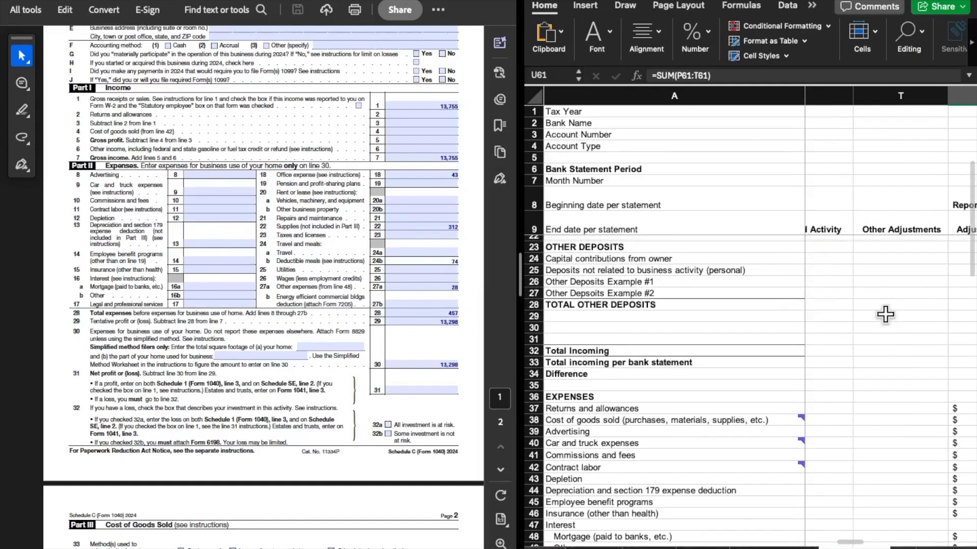
scroll(889, 311, "down", 12)
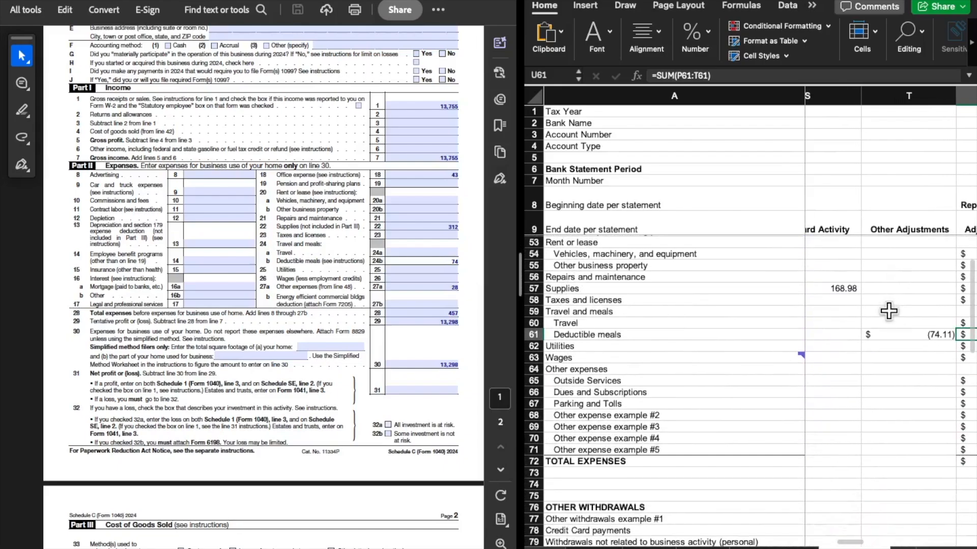
scroll(889, 311, "down", 1)
scroll(889, 311, "right", 3)
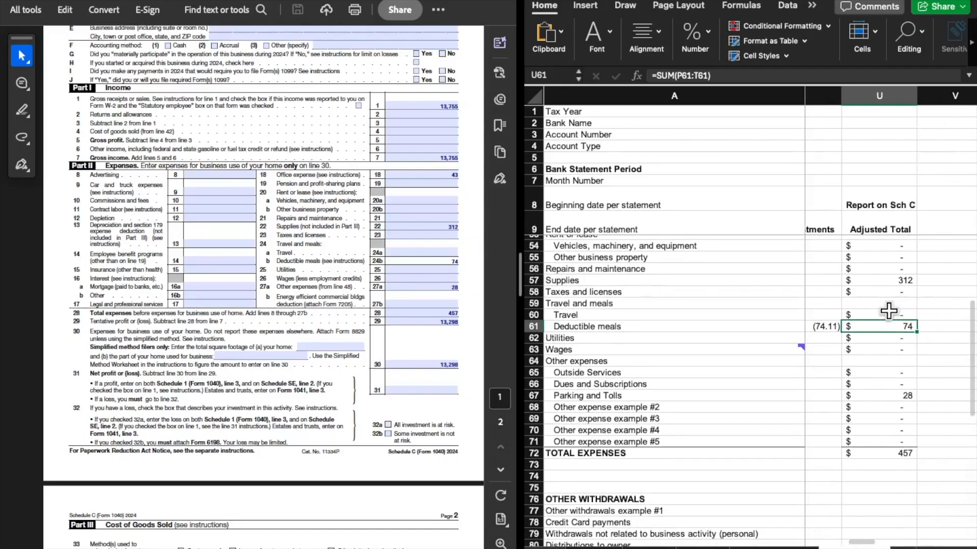
scroll(889, 311, "right", 1)
scroll(889, 311, "down", 2)
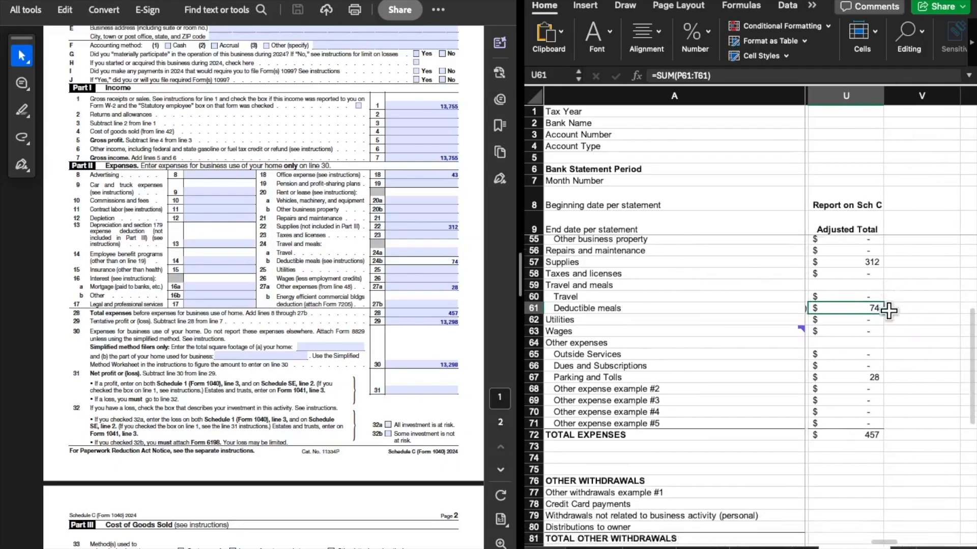
Compare the Parking and Tolls Adjusted Total with the description and amount in Part V, Other Expenses, of Schedule C
scroll(889, 311, "down", 1)
left_click(857, 326)
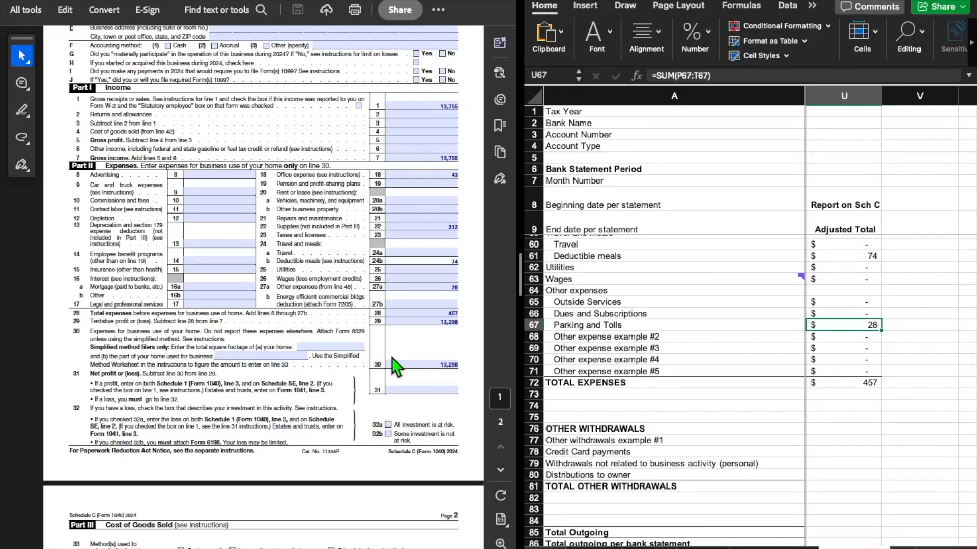
scroll(392, 357, "down", 3)
scroll(392, 359, "down", 8)
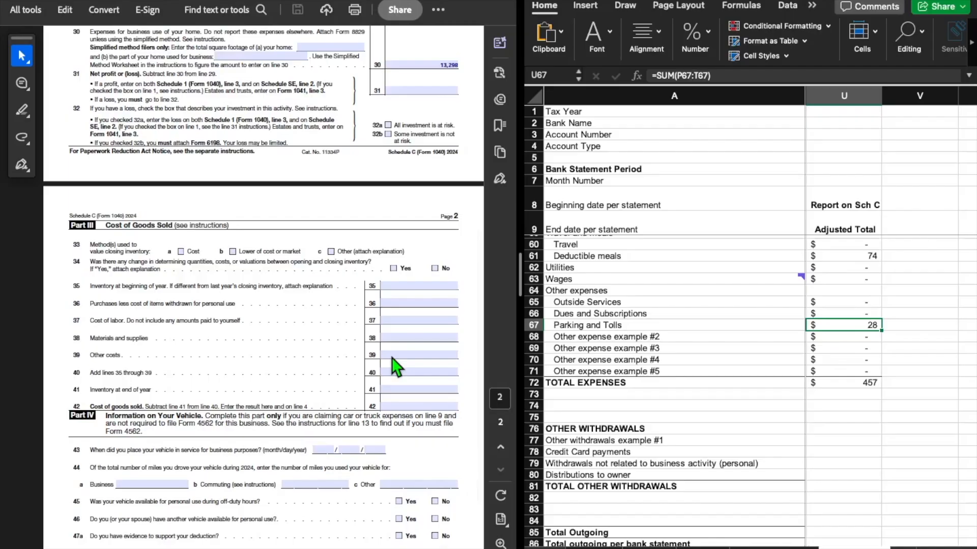
scroll(392, 358, "down", 4)
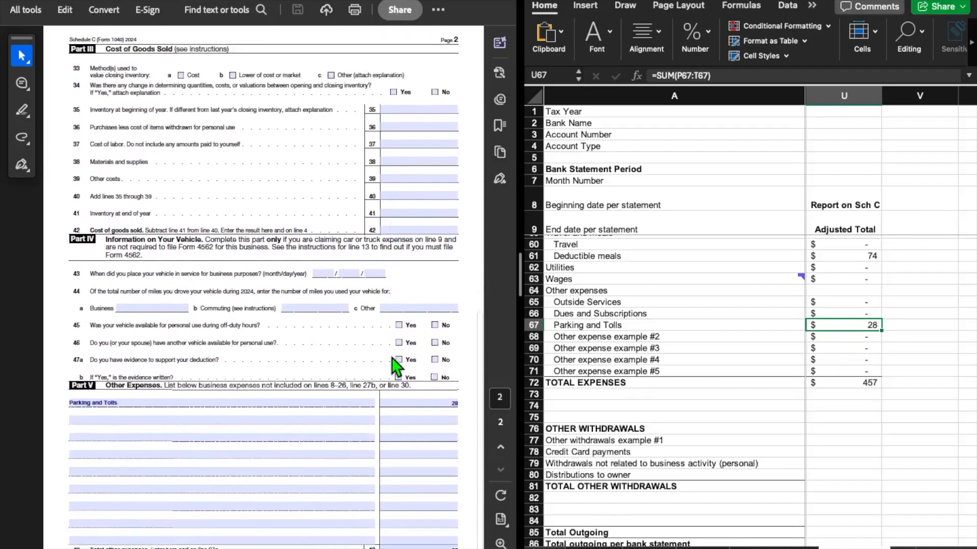
left_click(129, 402)
left_click(440, 402)
Return to page 1 of Schedule C and check Other expenses on line 27a and Total expenses on line 28
scroll(356, 415, "up", 2)
scroll(364, 391, "up", 10)
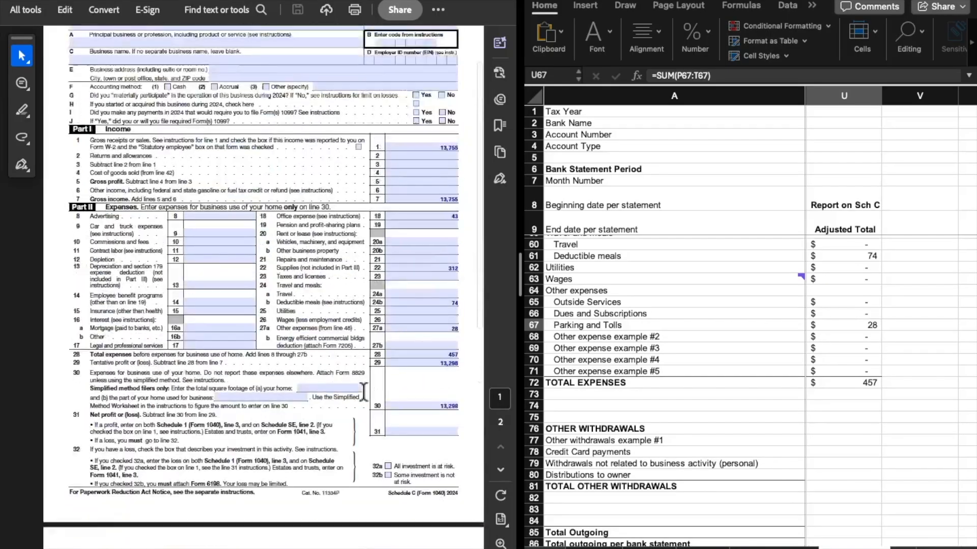
left_click(422, 331)
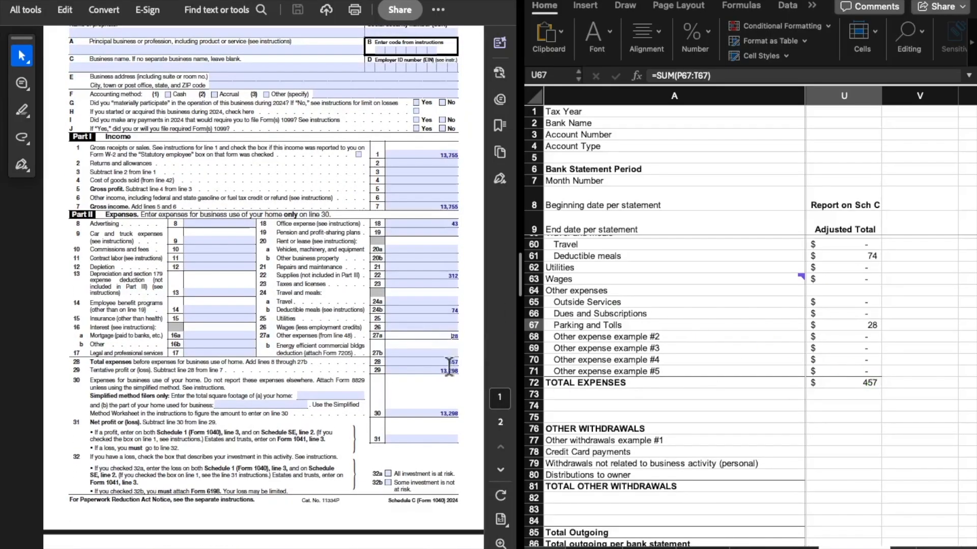
left_click(422, 362)
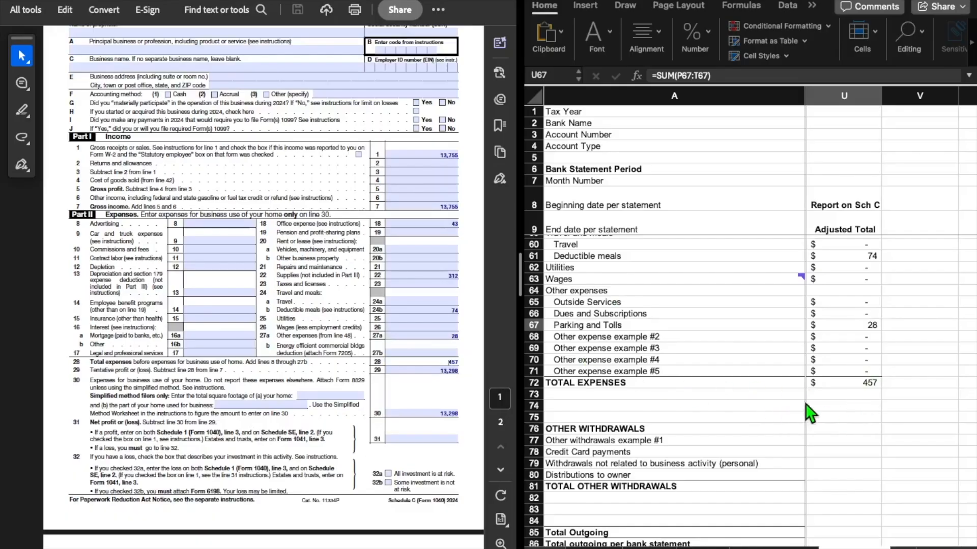
Compare the Taxable Net Income / Loss Adjusted Total and its cell comment with the tentative profit on line 29 of Schedule C
scroll(832, 407, "down", 7)
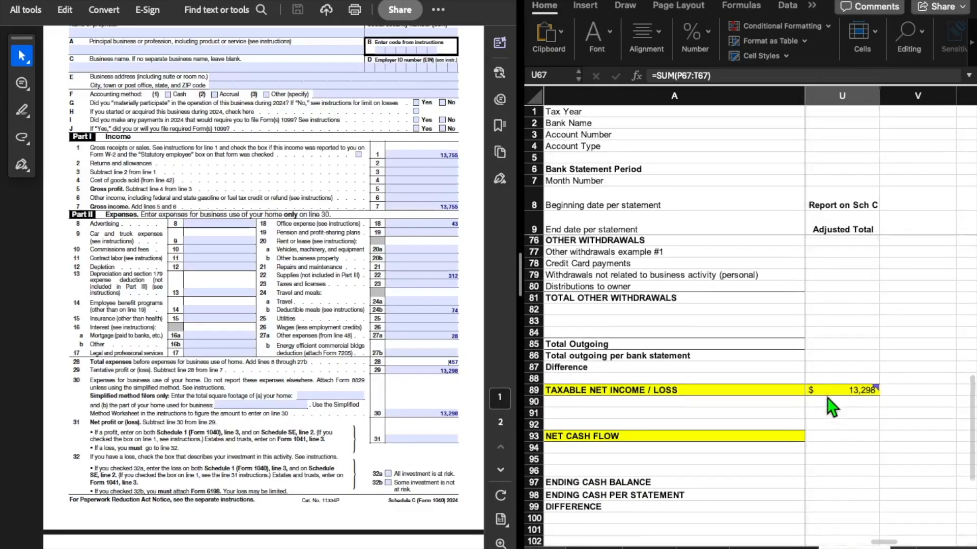
scroll(832, 407, "down", 3)
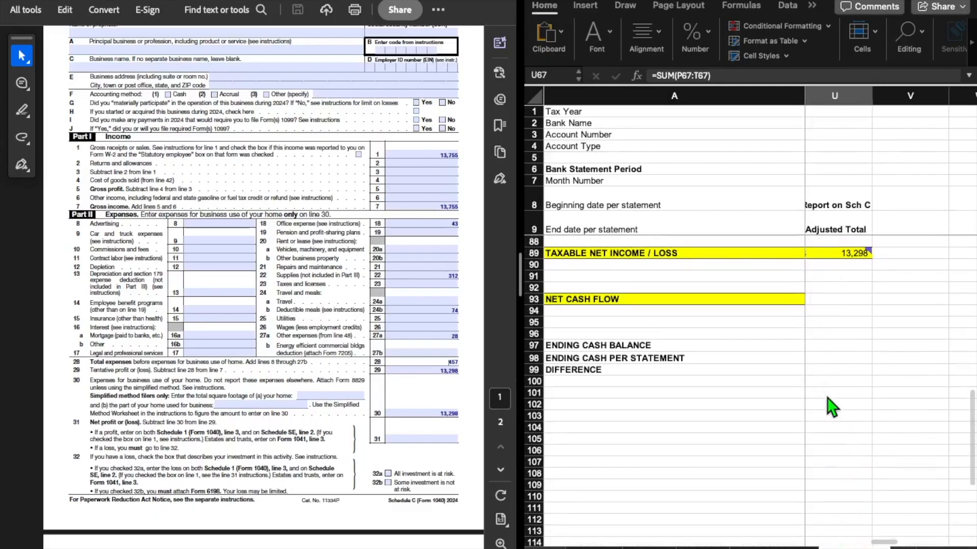
left_click(846, 267)
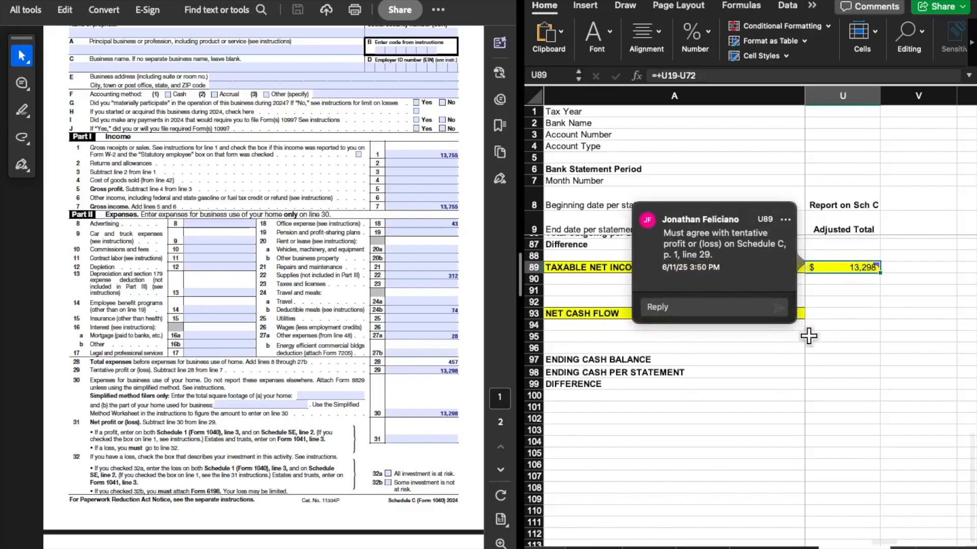
mouse_move(863, 274)
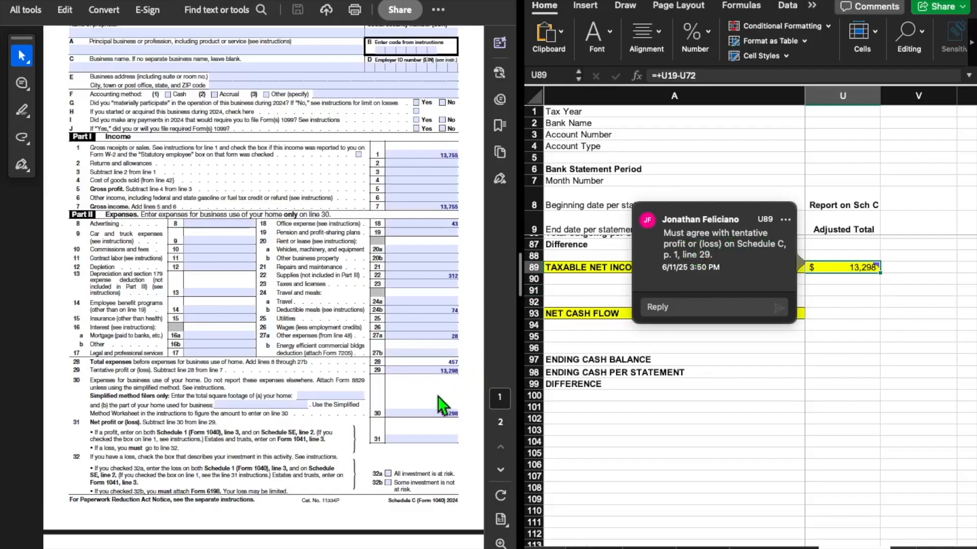
left_click(424, 370)
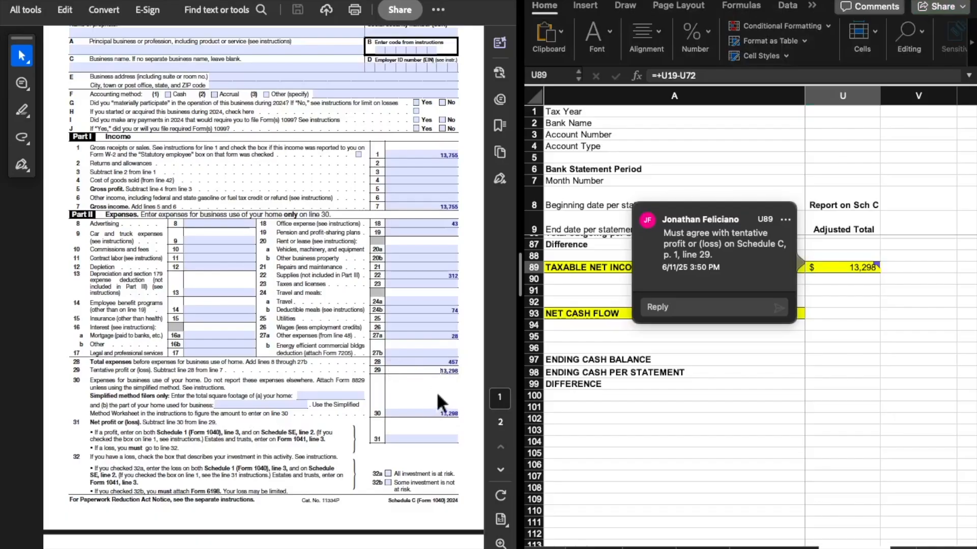
scroll(426, 379, "up", 5)
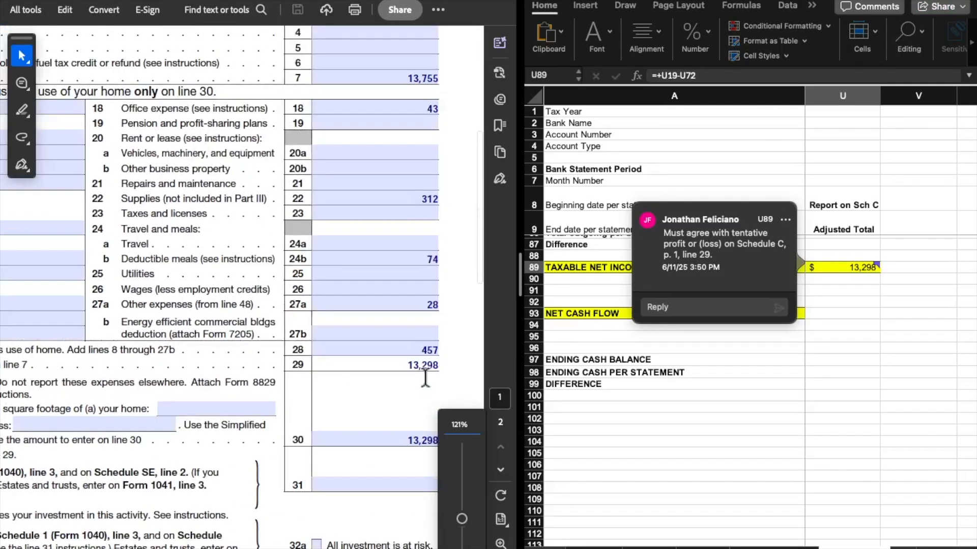
left_click(874, 268)
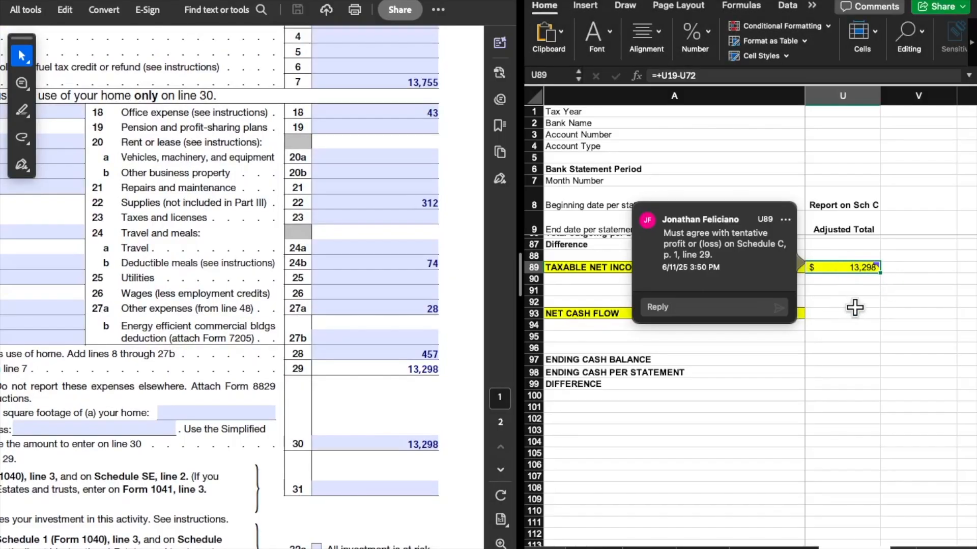
scroll(321, 437, "down", 1)
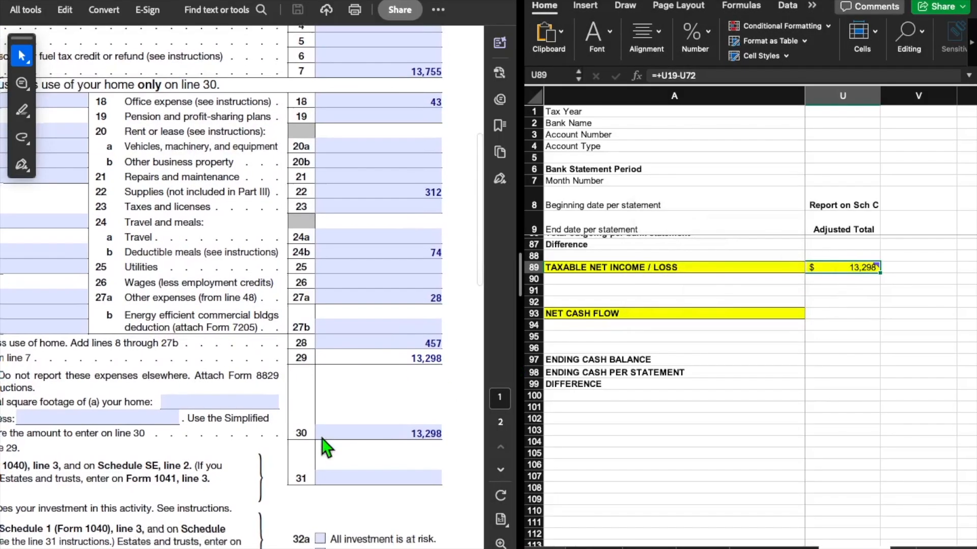